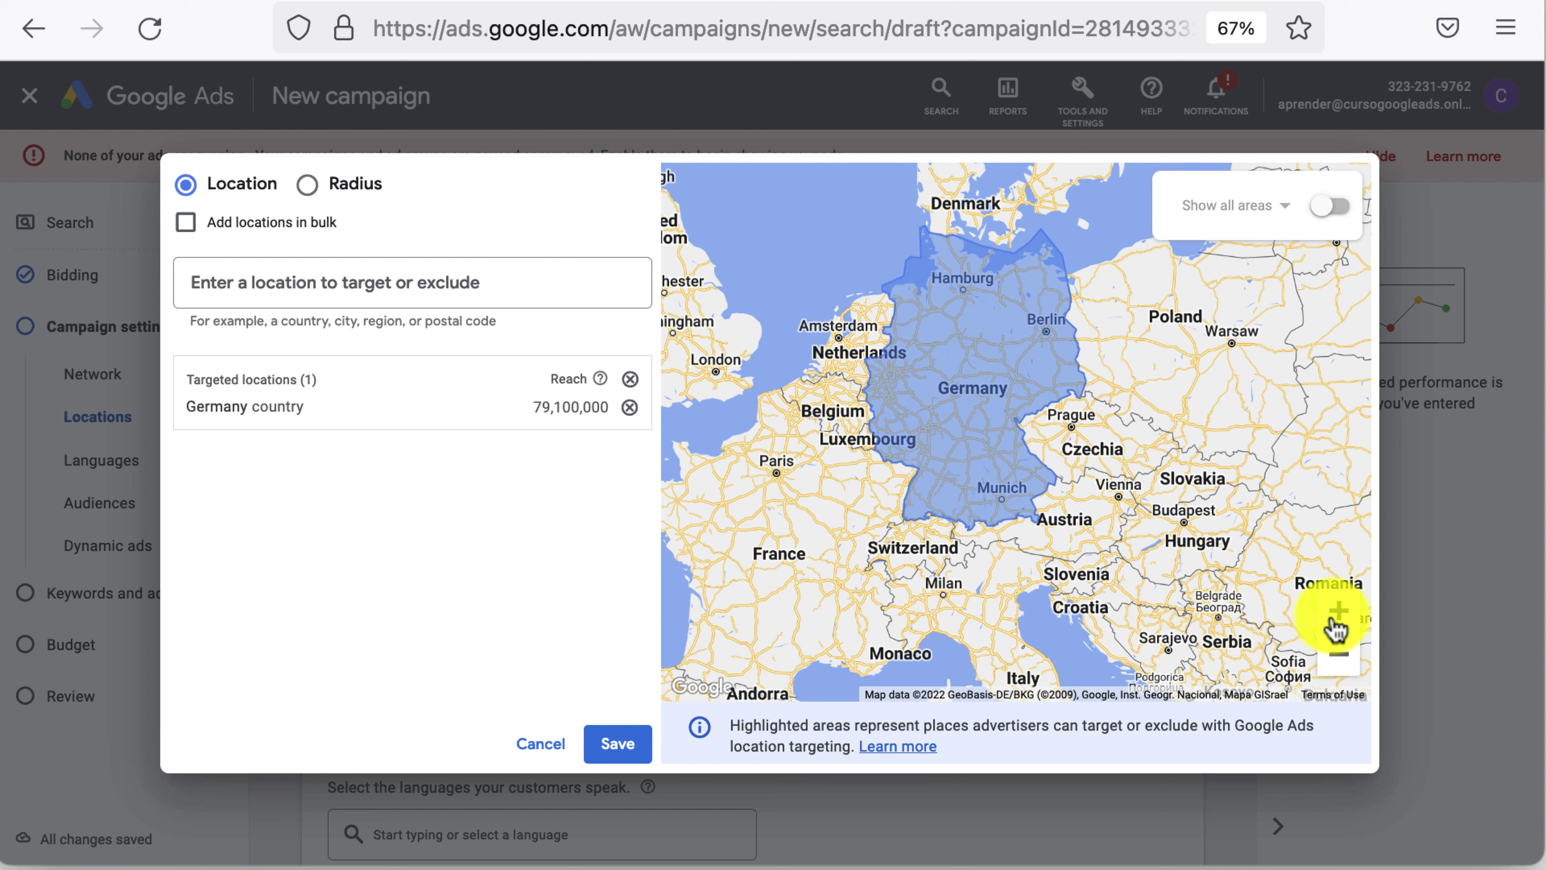
Save Germany as the campaign's targeted location.
click(646, 755)
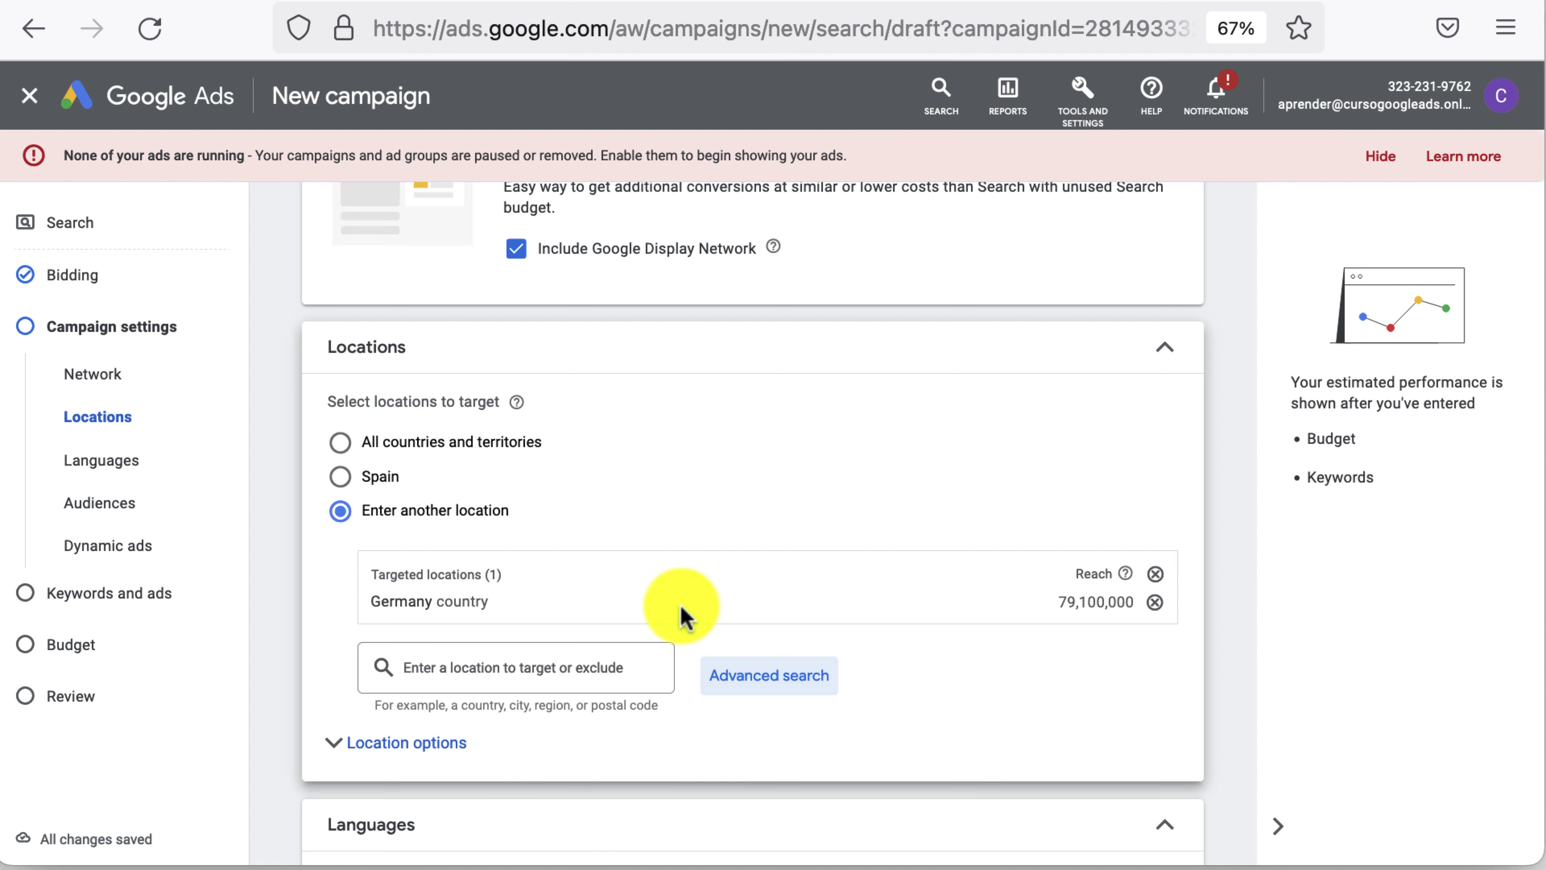
mouse_move(1126, 574)
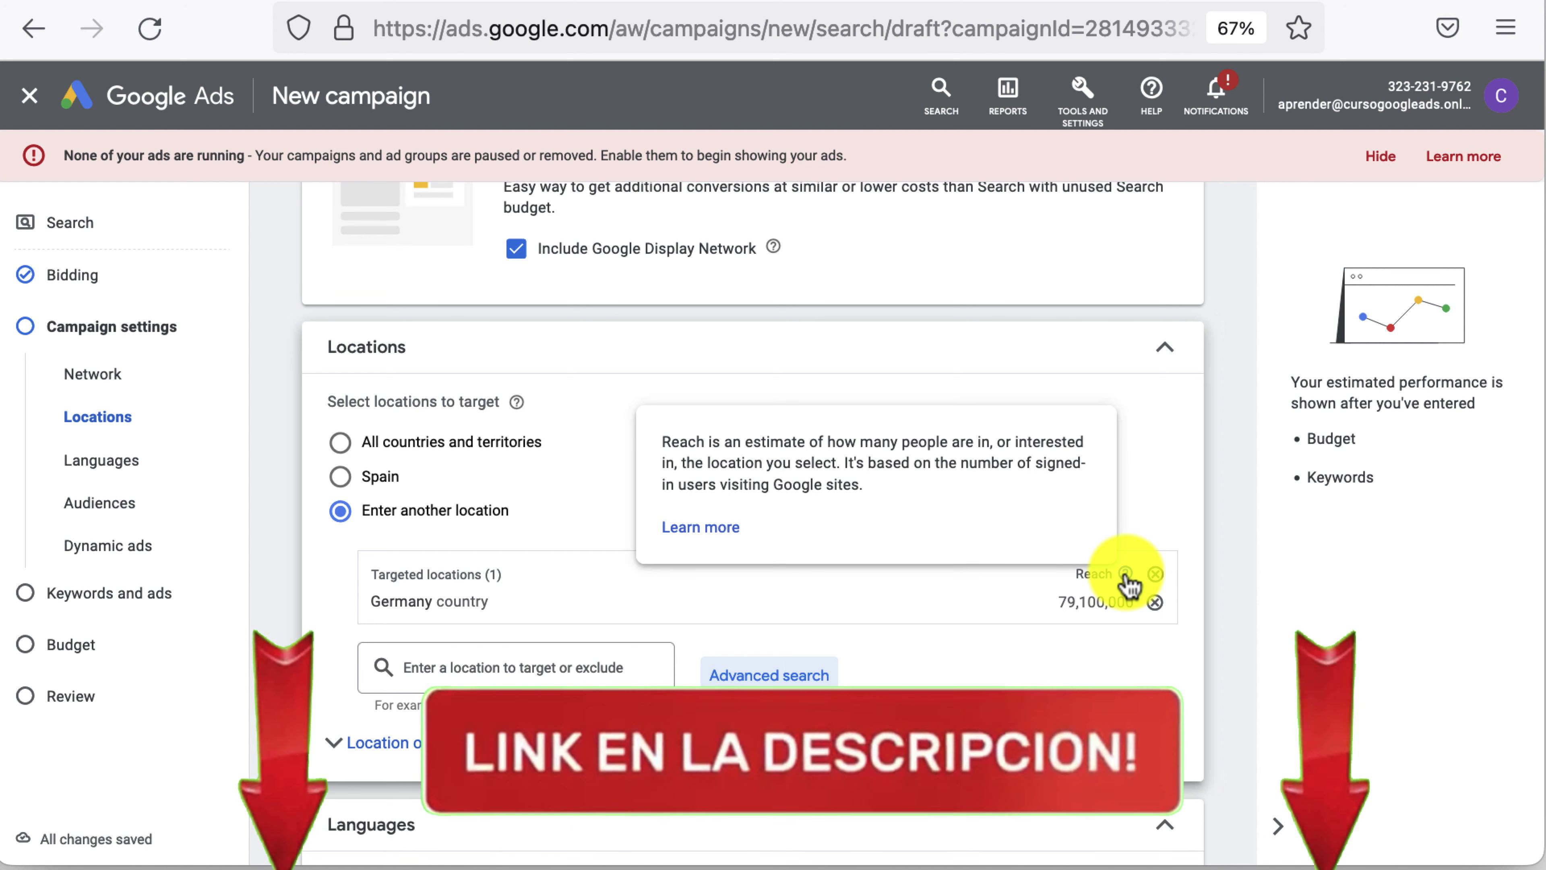
Exclude the city of Munich, Bavaria, Germany through the advanced location search.
click(769, 675)
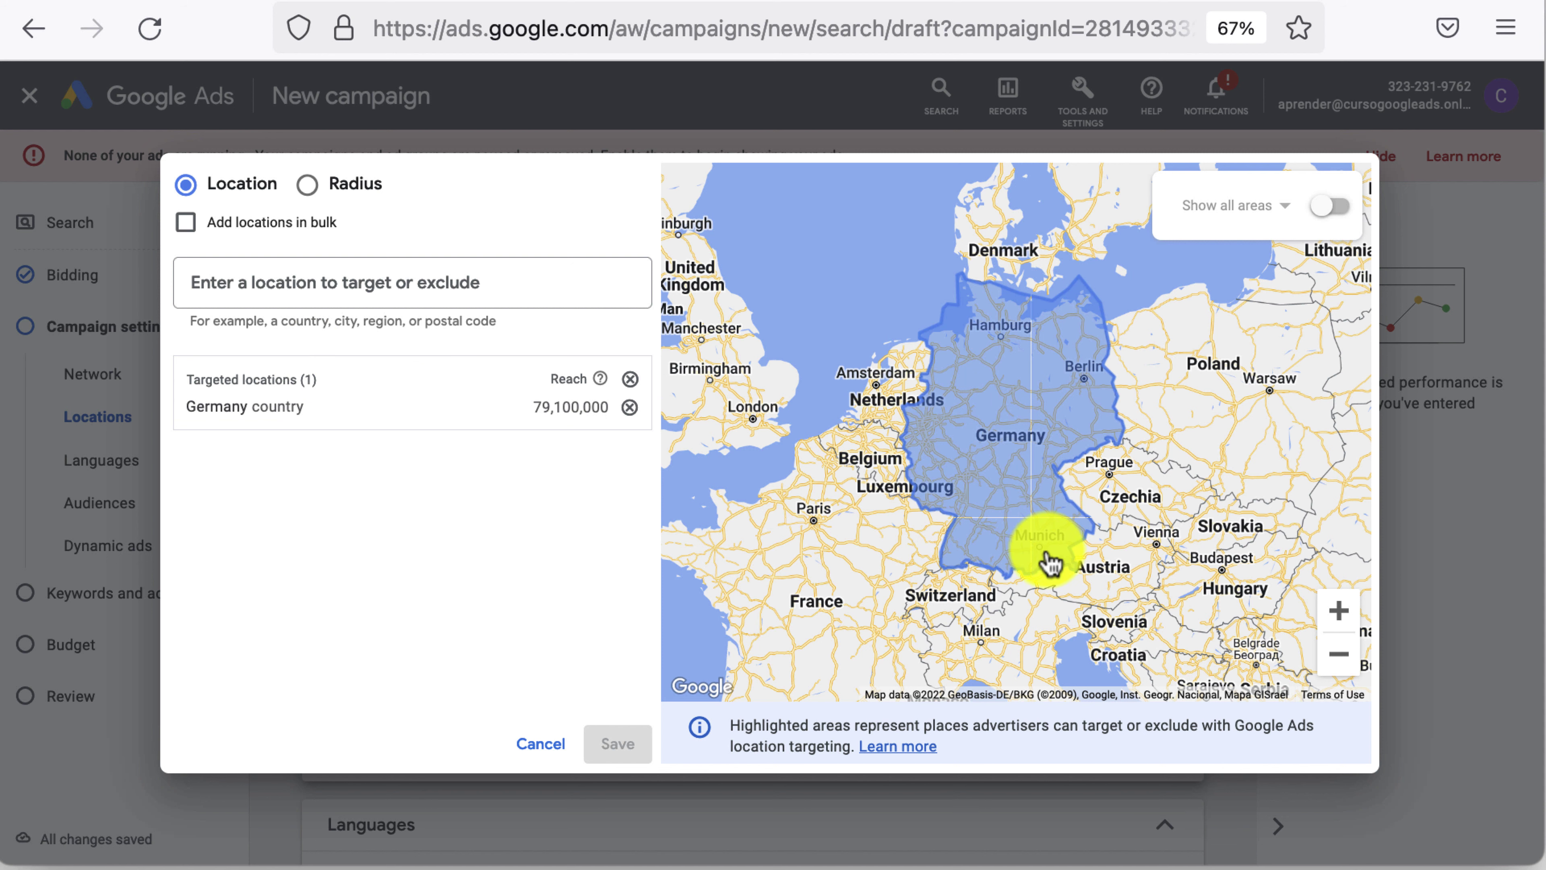
click(482, 279)
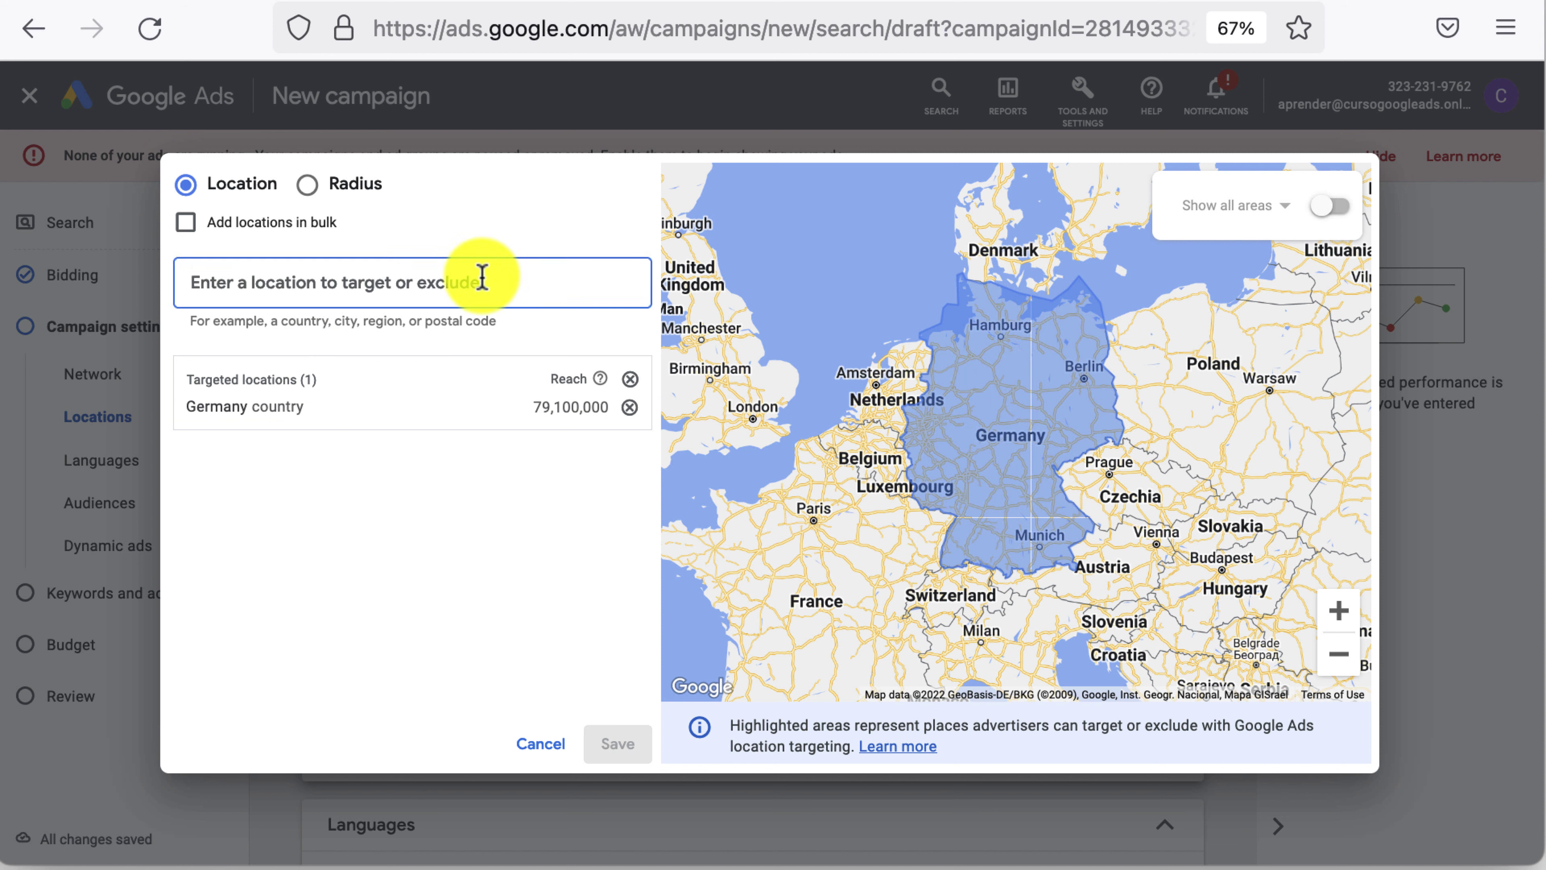
text(Munich)
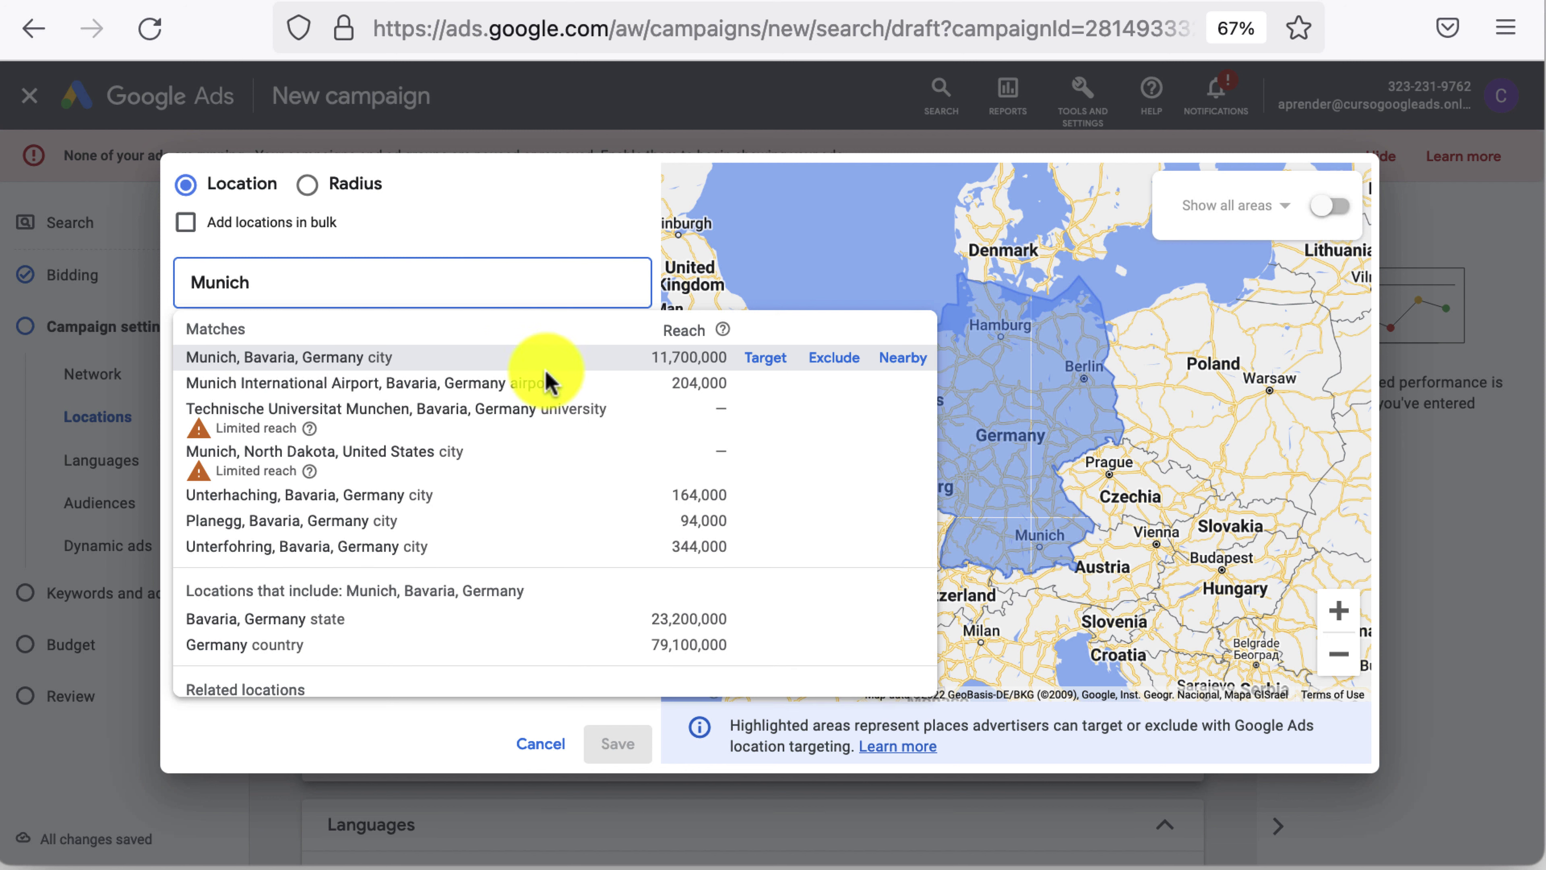
click(840, 366)
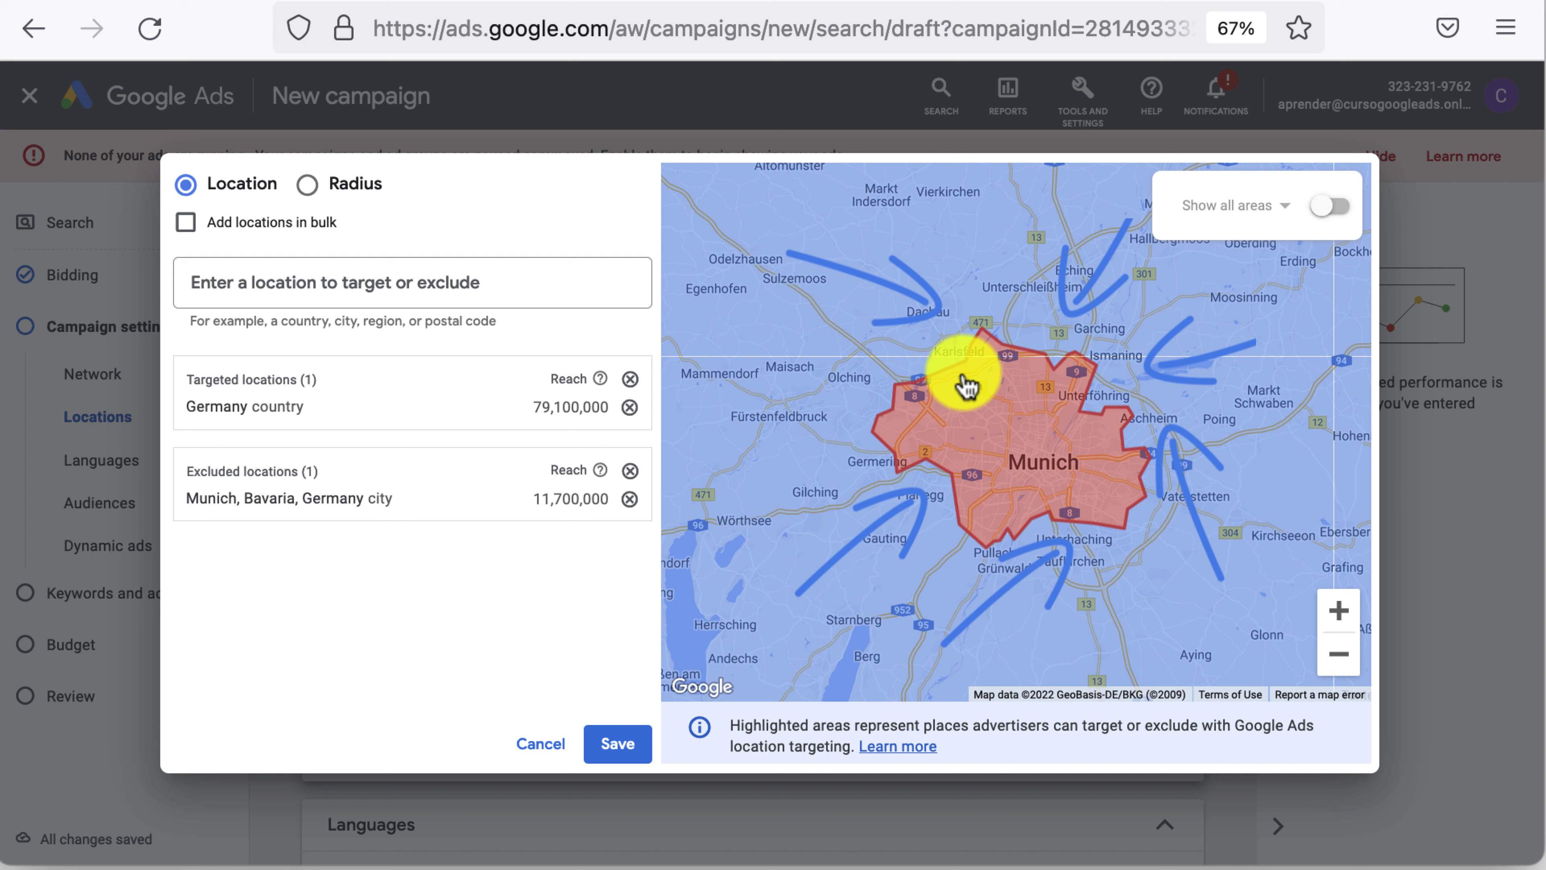
scroll(967, 385, down, 6)
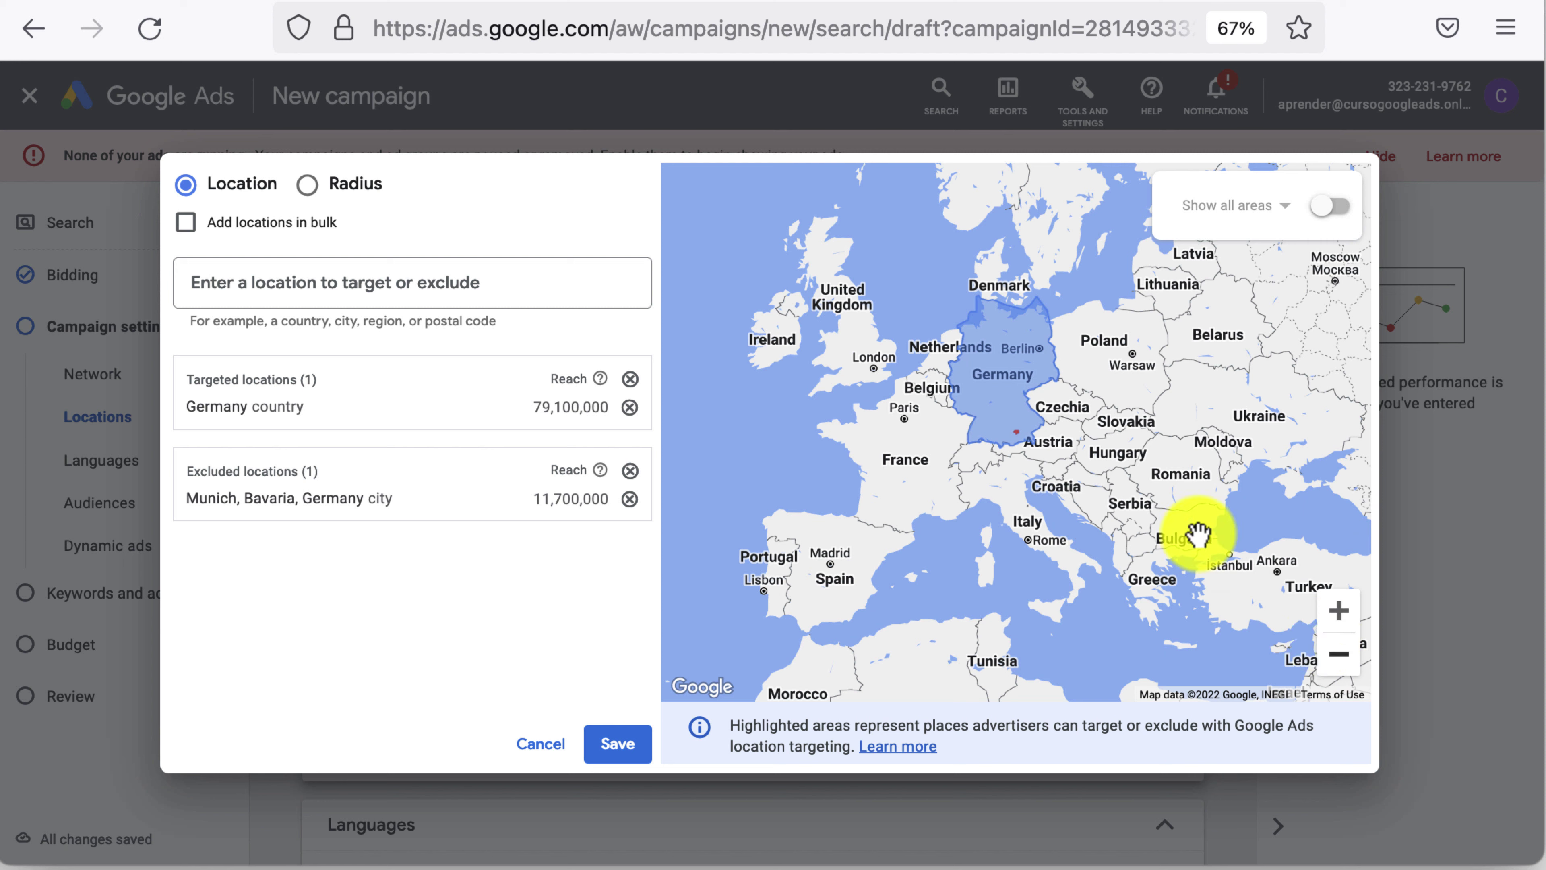
click(1336, 612)
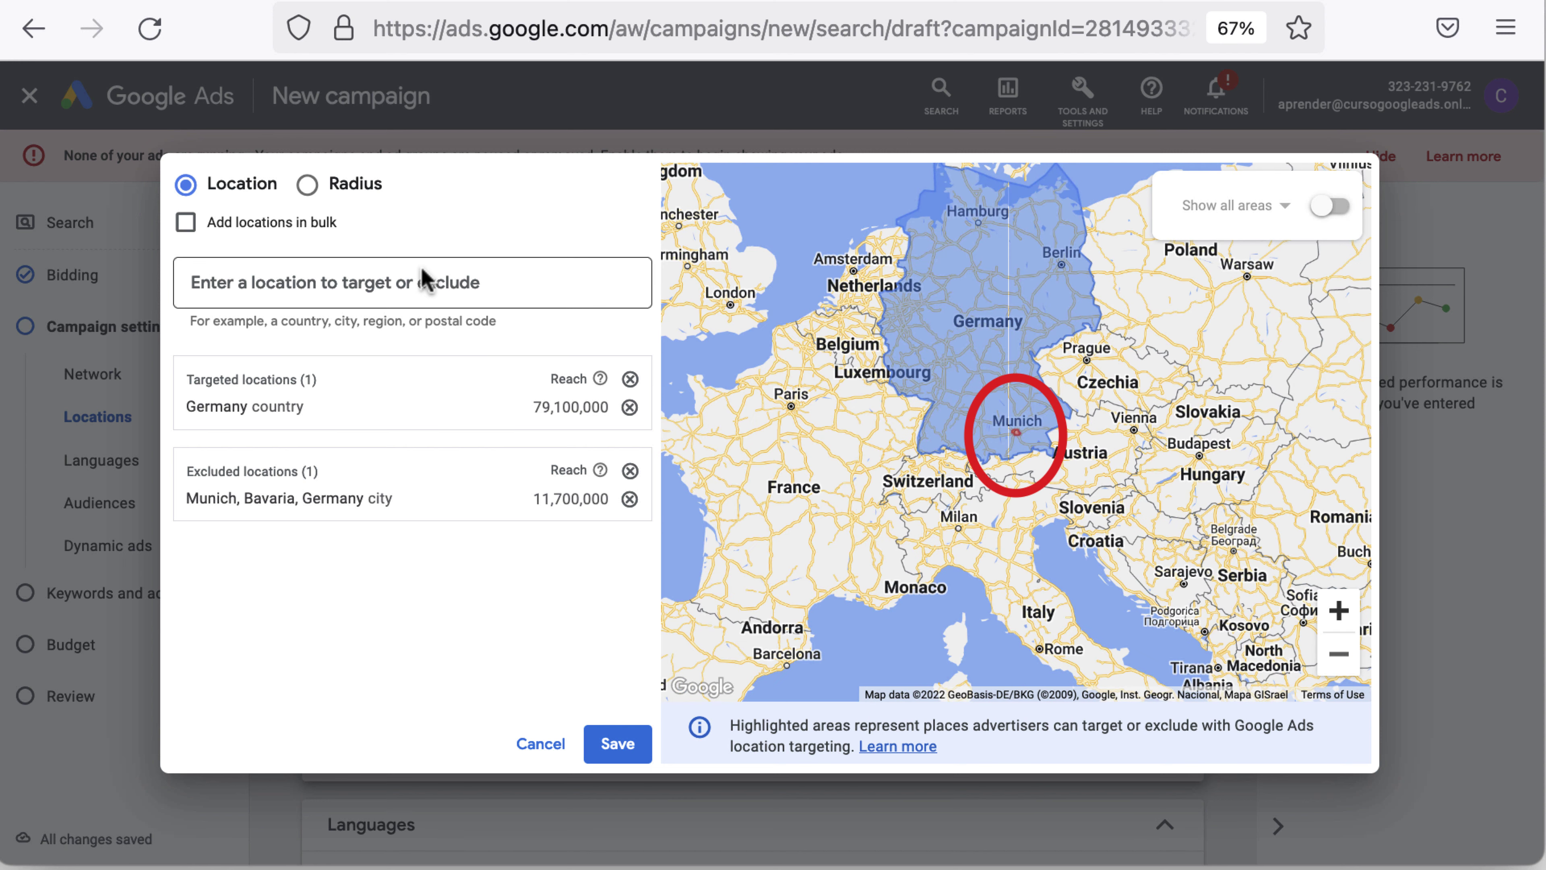
Search the locations for postal code 28008, add Barcelona to the query, and clear the search.
click(422, 284)
text(28008)
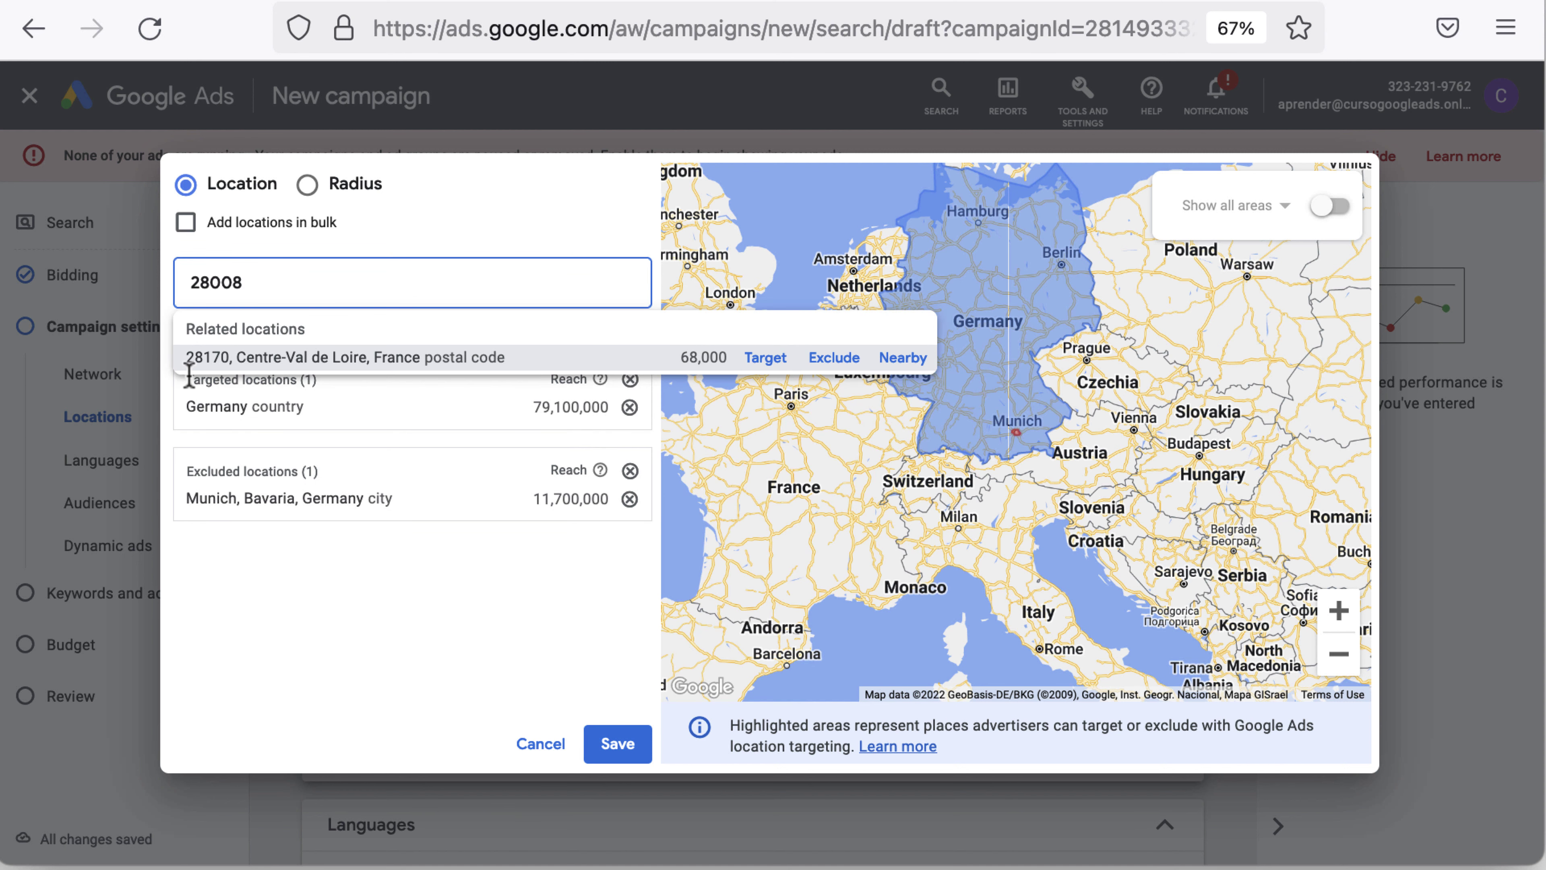
text(,Barcelona)
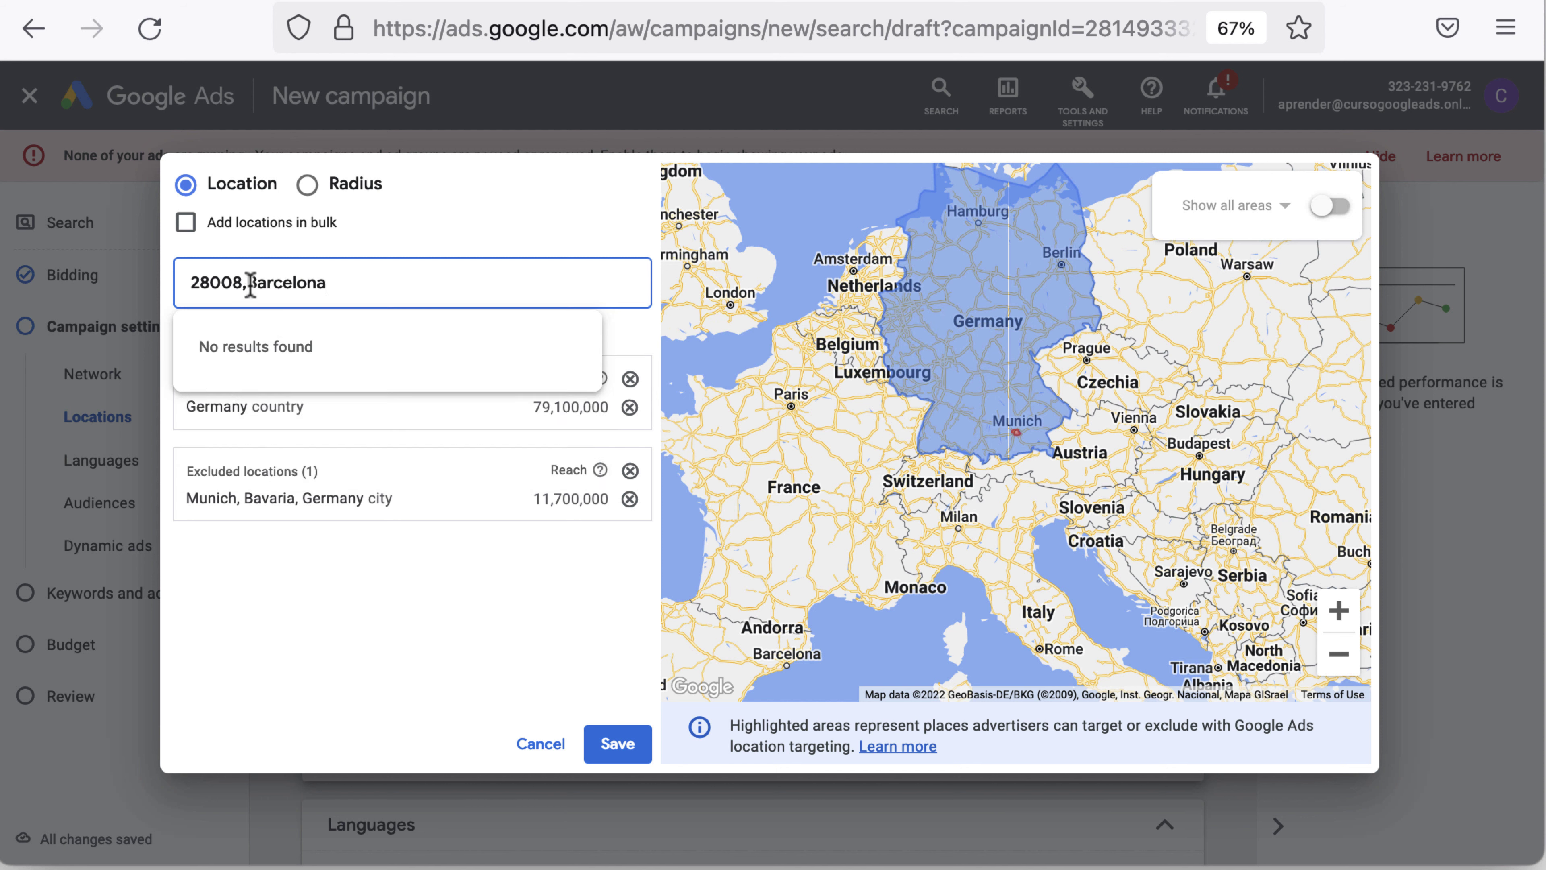
key(BackSpace)
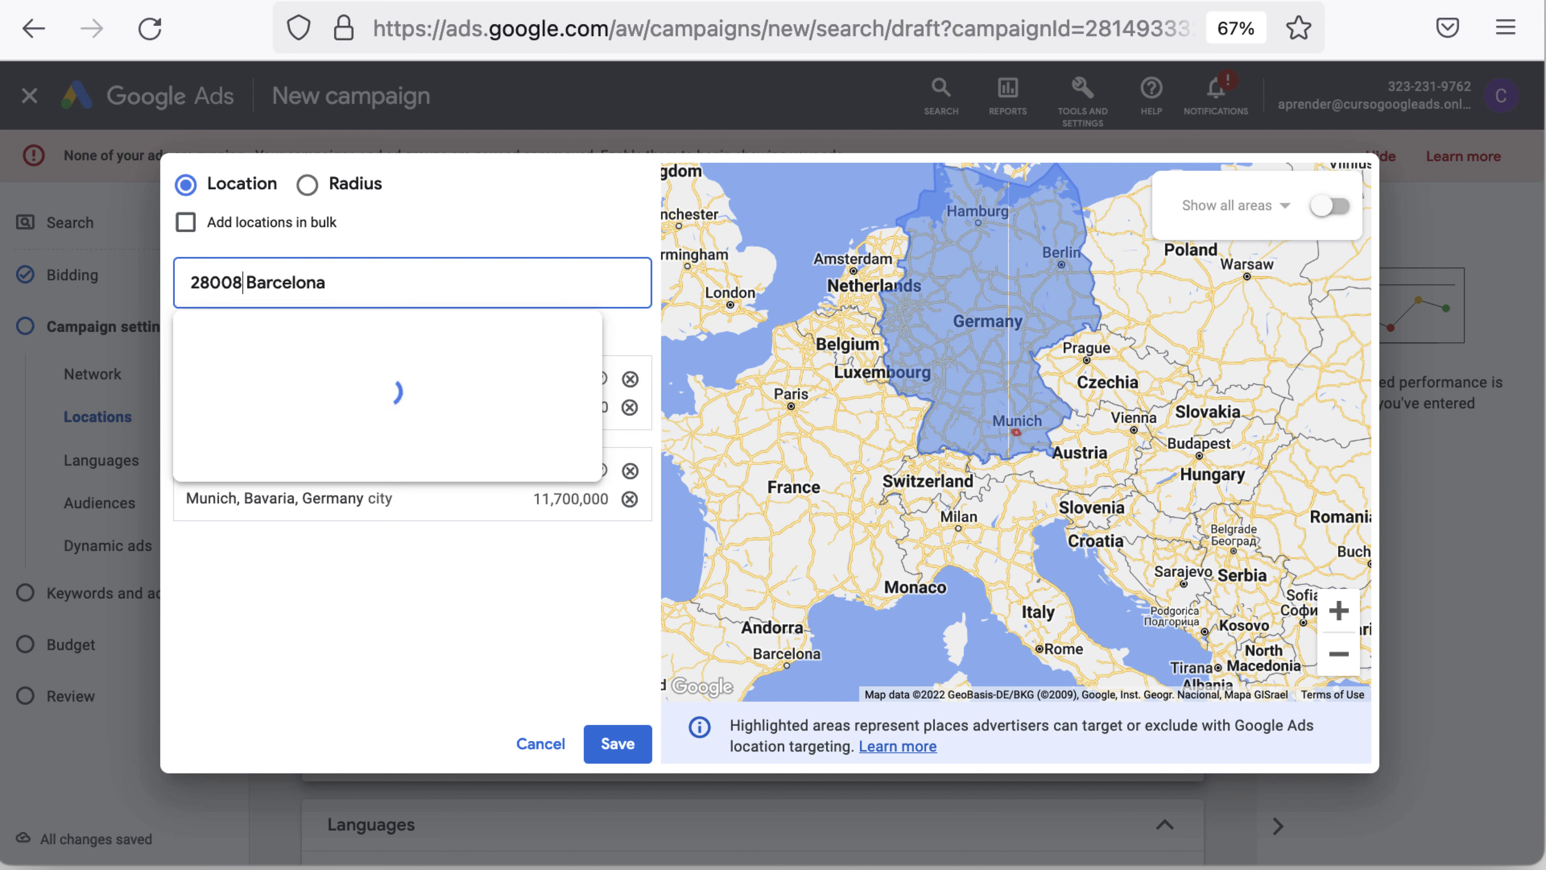
triple_click(251, 284)
key(BackSpace)
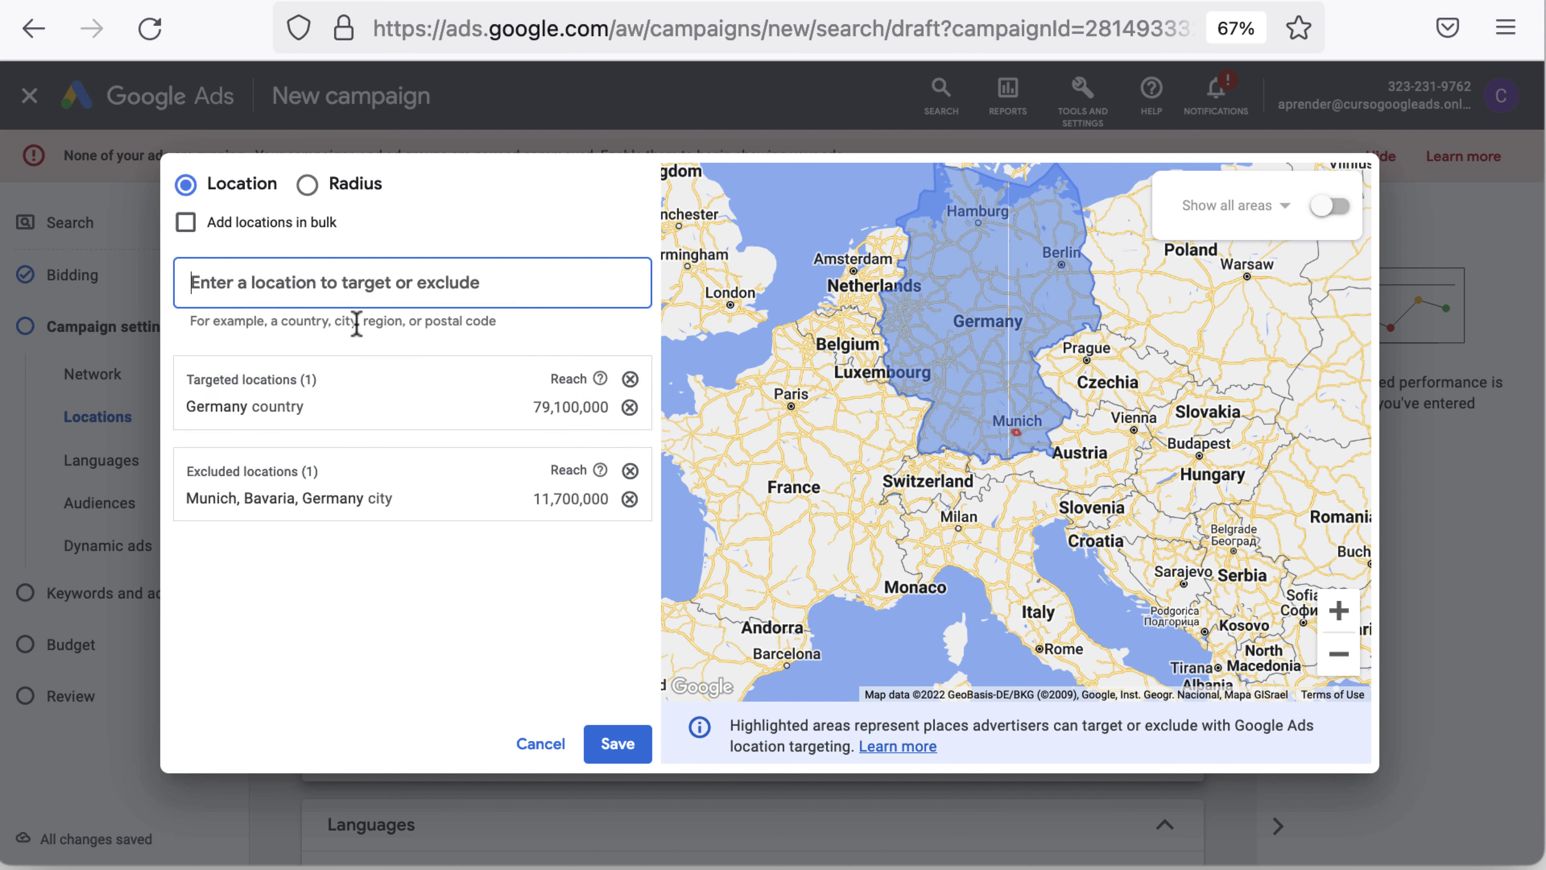
Search the locations for postal codes 41007 and 28002, and clear the search.
text(41007)
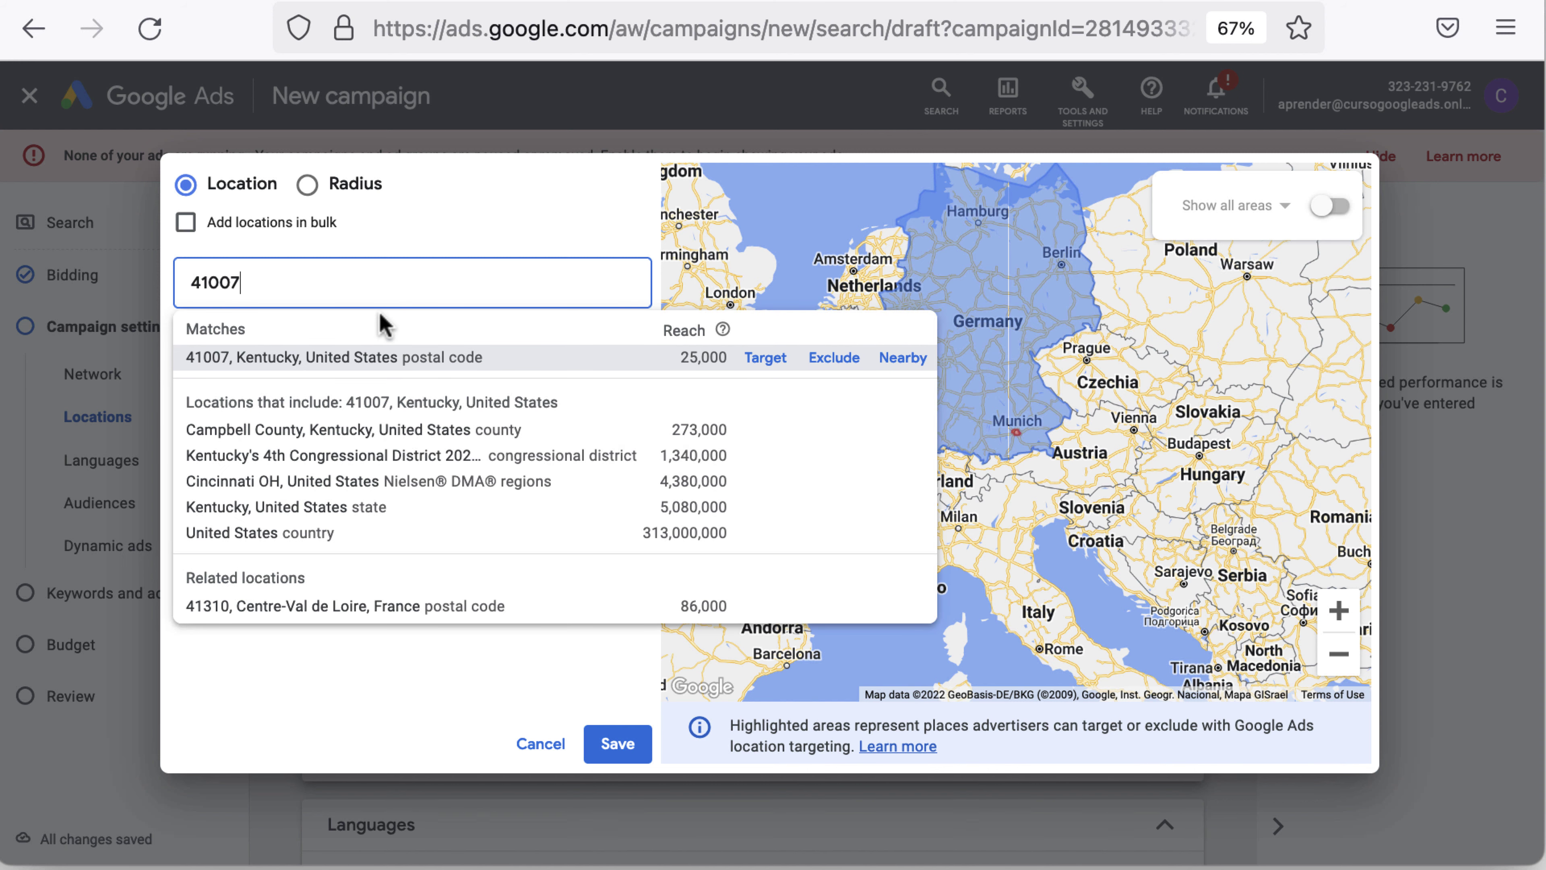
double_click(294, 276)
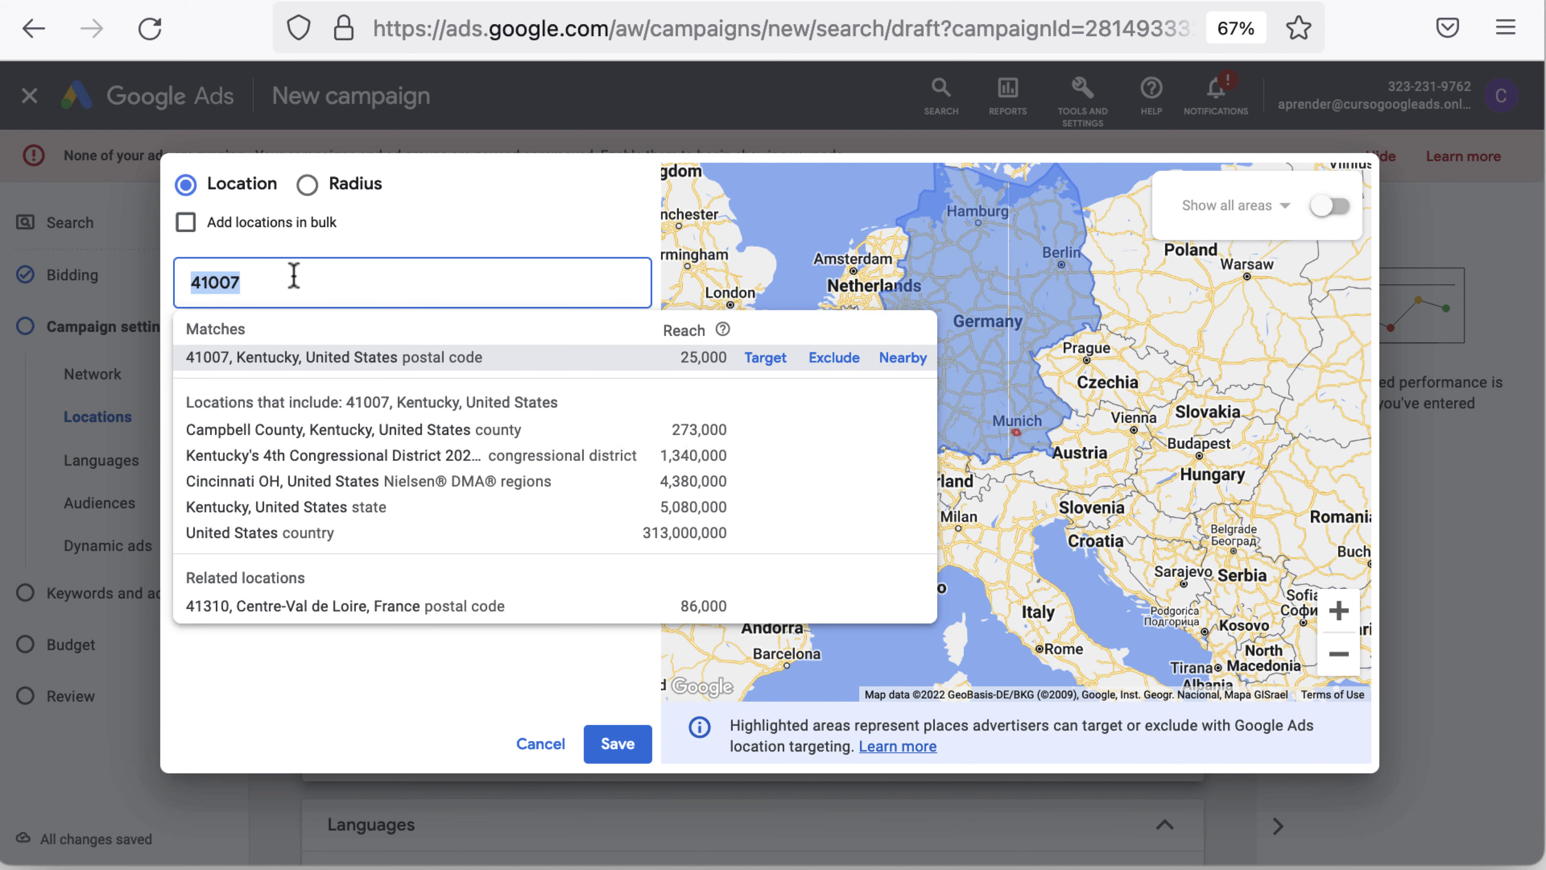
text(28002,)
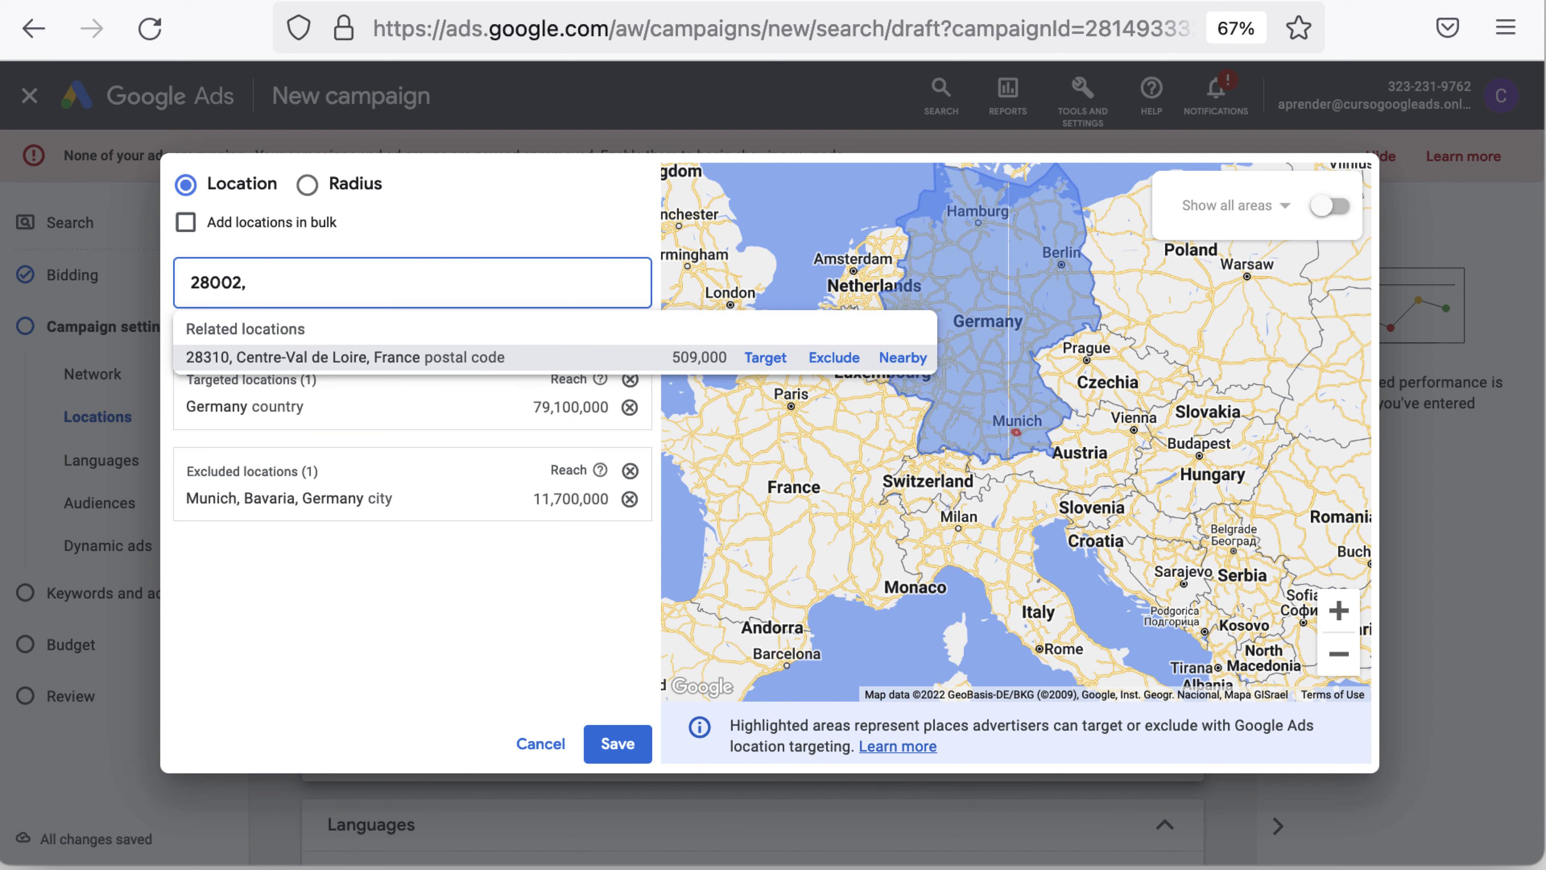
key(BackSpace)
key(BackSpace)
key(BackSpace)
key(BackSpace)
key(BackSpace)
key(BackSpace)
Search the locations for Barcelona, and dismiss the search without picking a match.
text(Barcelona)
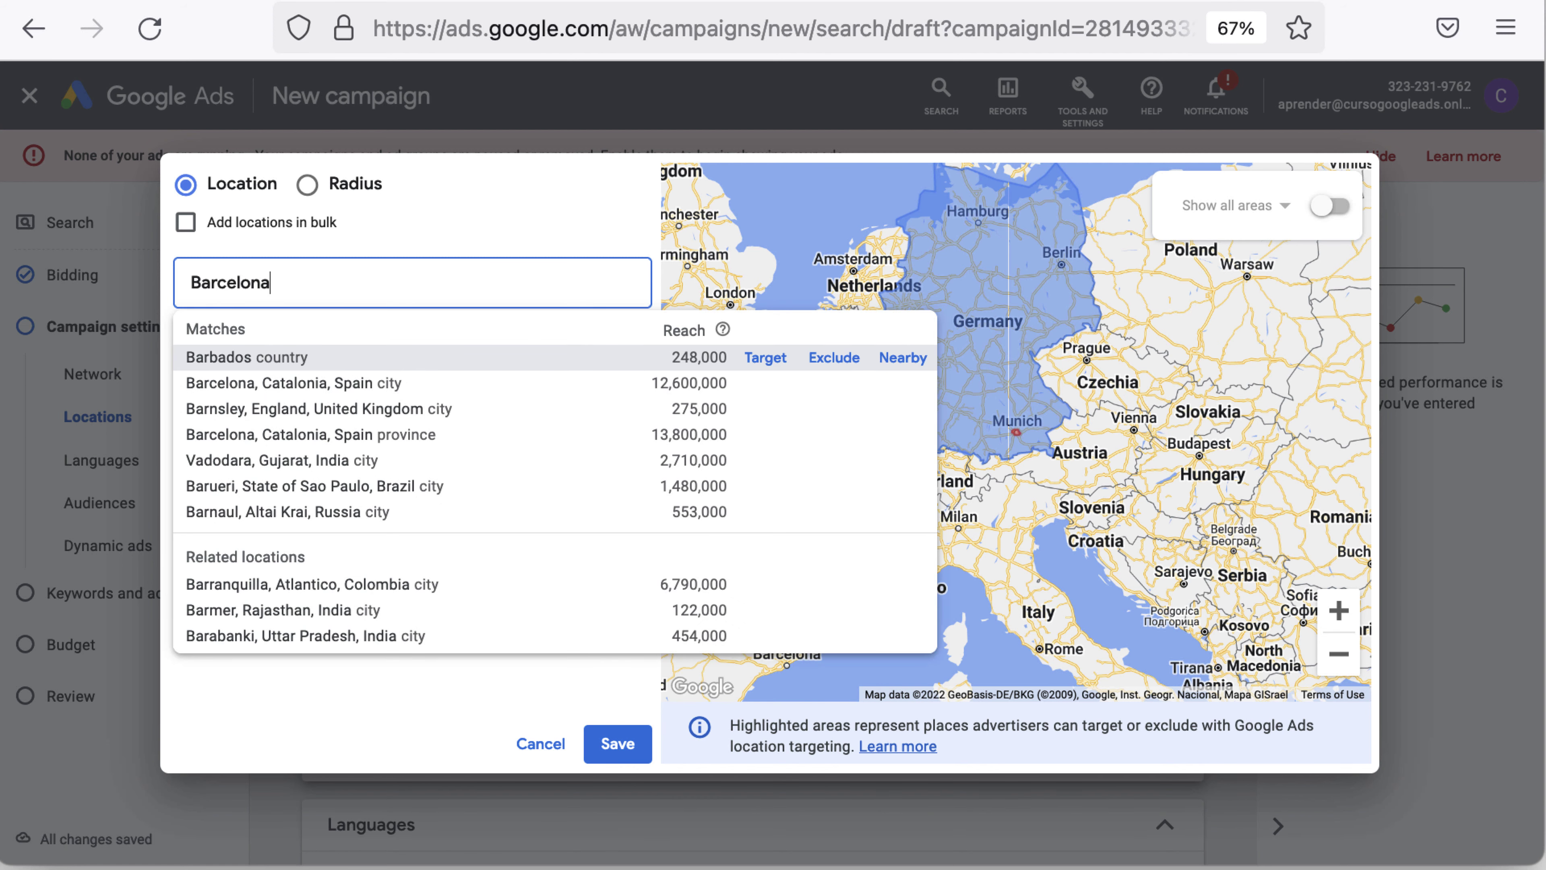
text( 28)
key(BackSpace)
key(BackSpace)
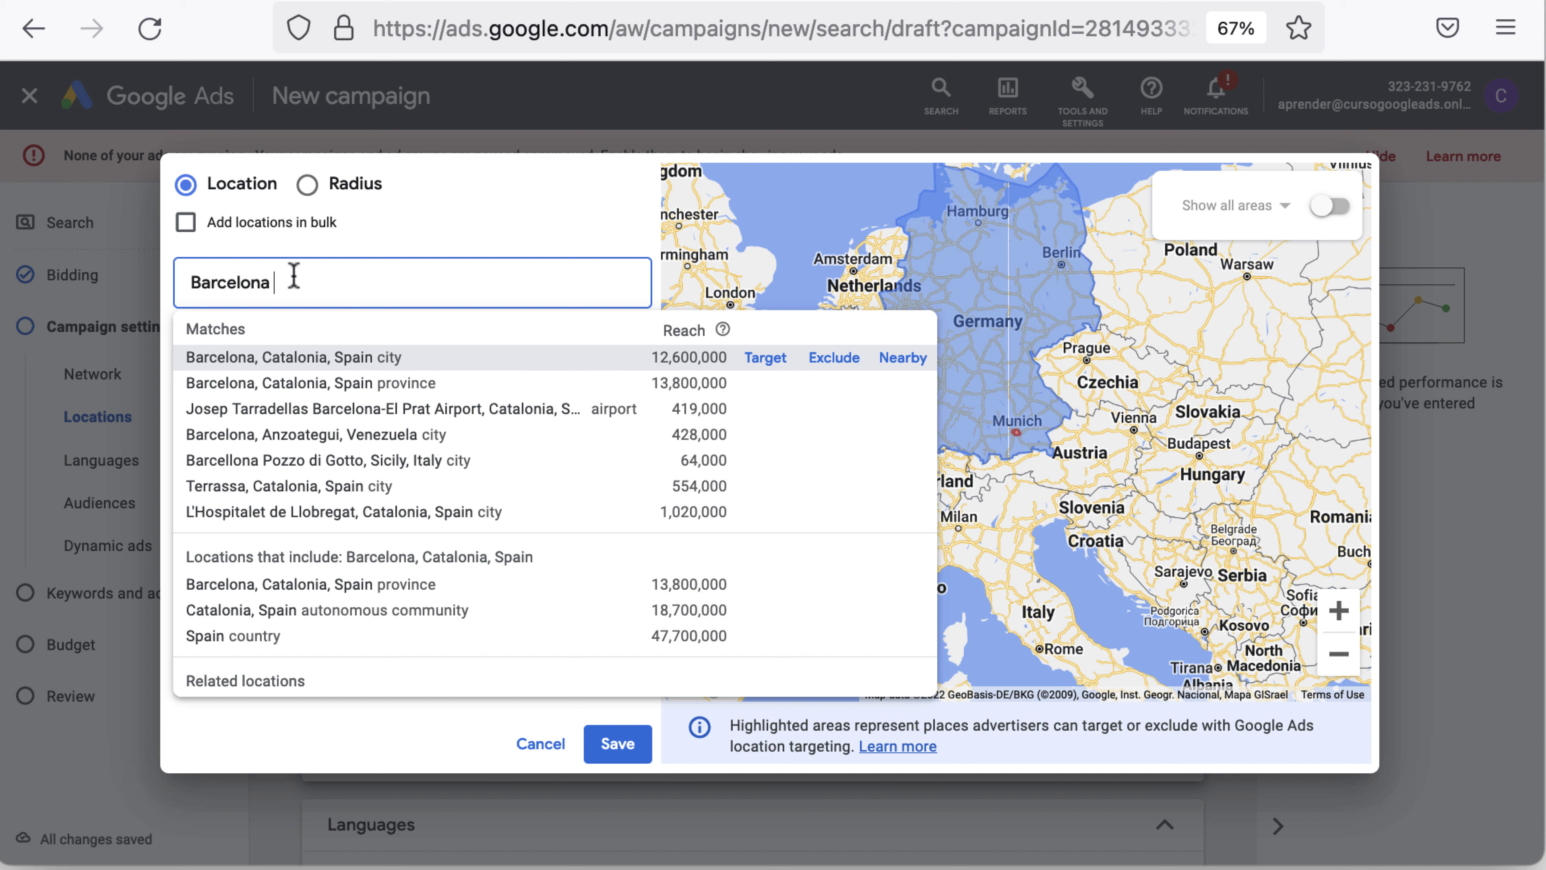
key(BackSpace)
key(BackSpace)
key(BackSpace)
key(BackSpace)
key(BackSpace)
key(BackSpace)
key(BackSpace)
key(BackSpace)
key(BackSpace)
key(BackSpace)
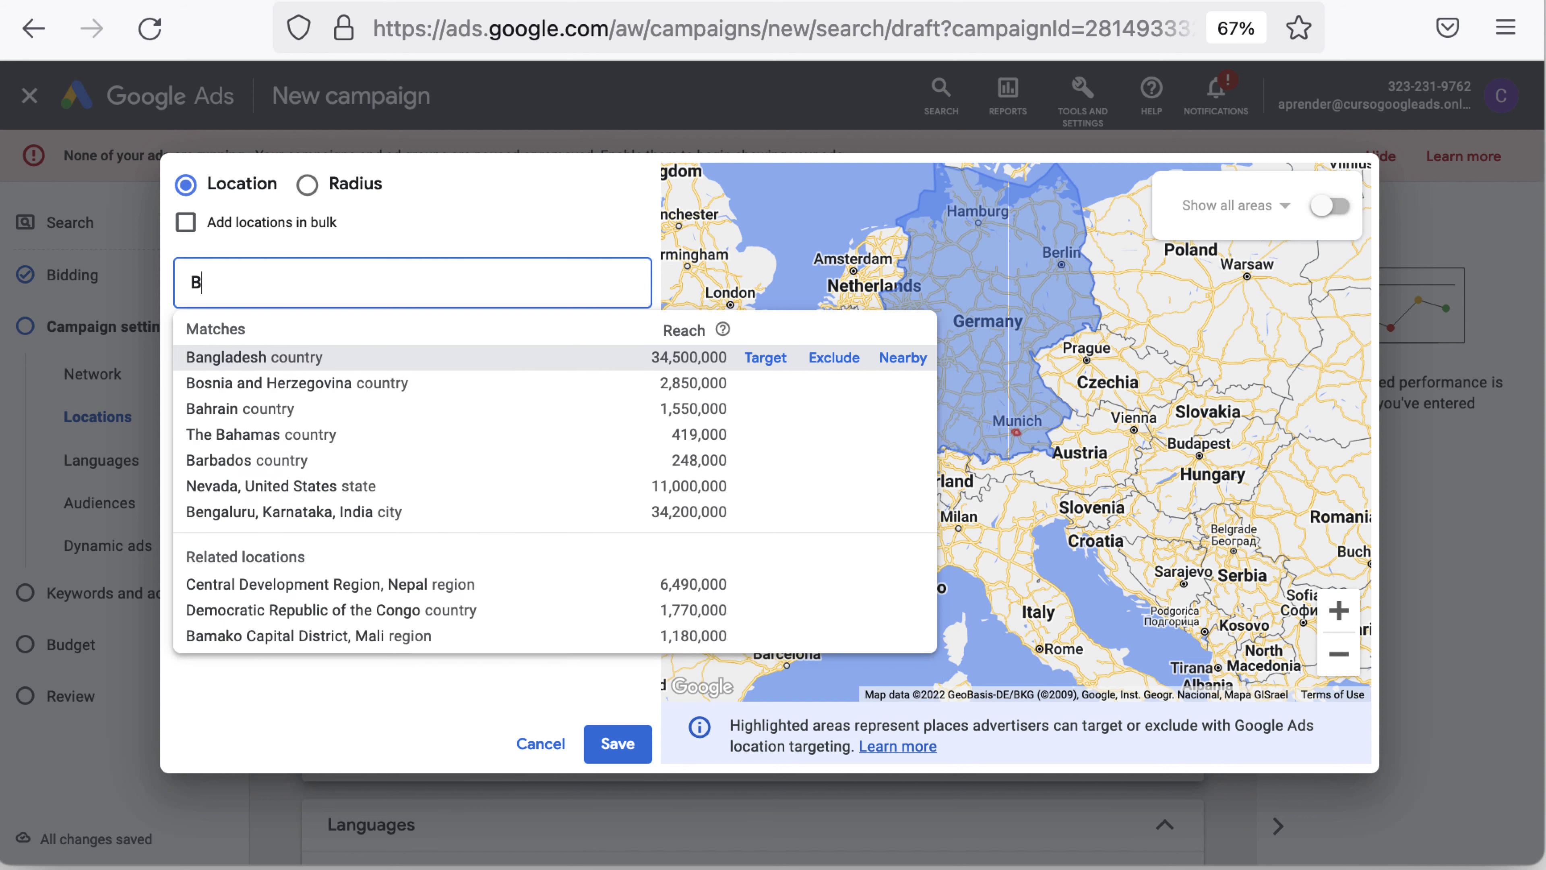
click(481, 219)
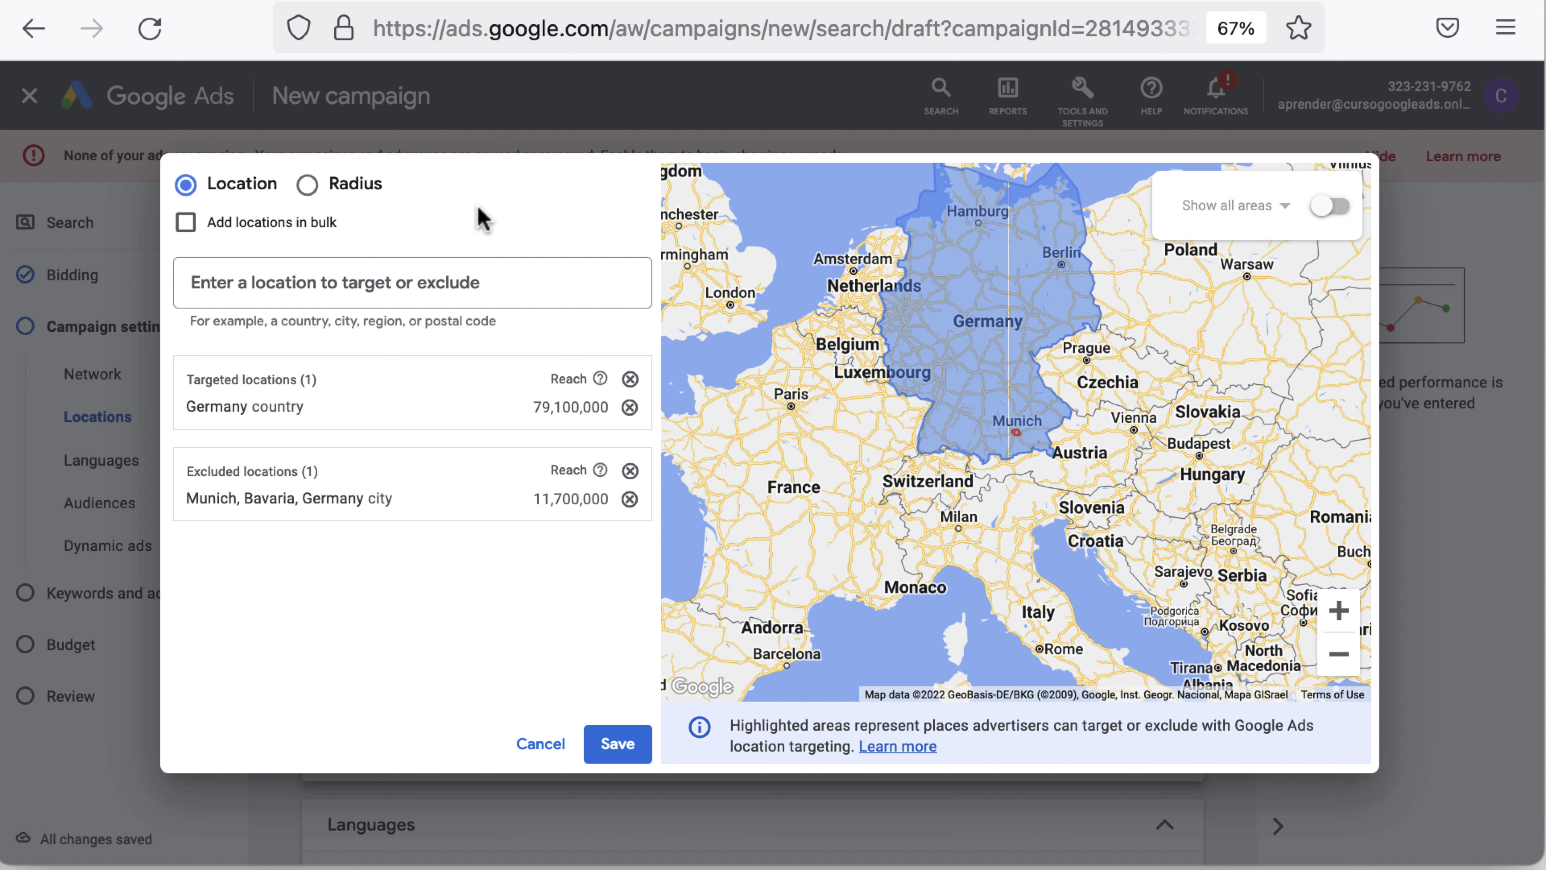
Search for Paris and list the locations near the city of Paris, Ile-de-France, France.
click(351, 292)
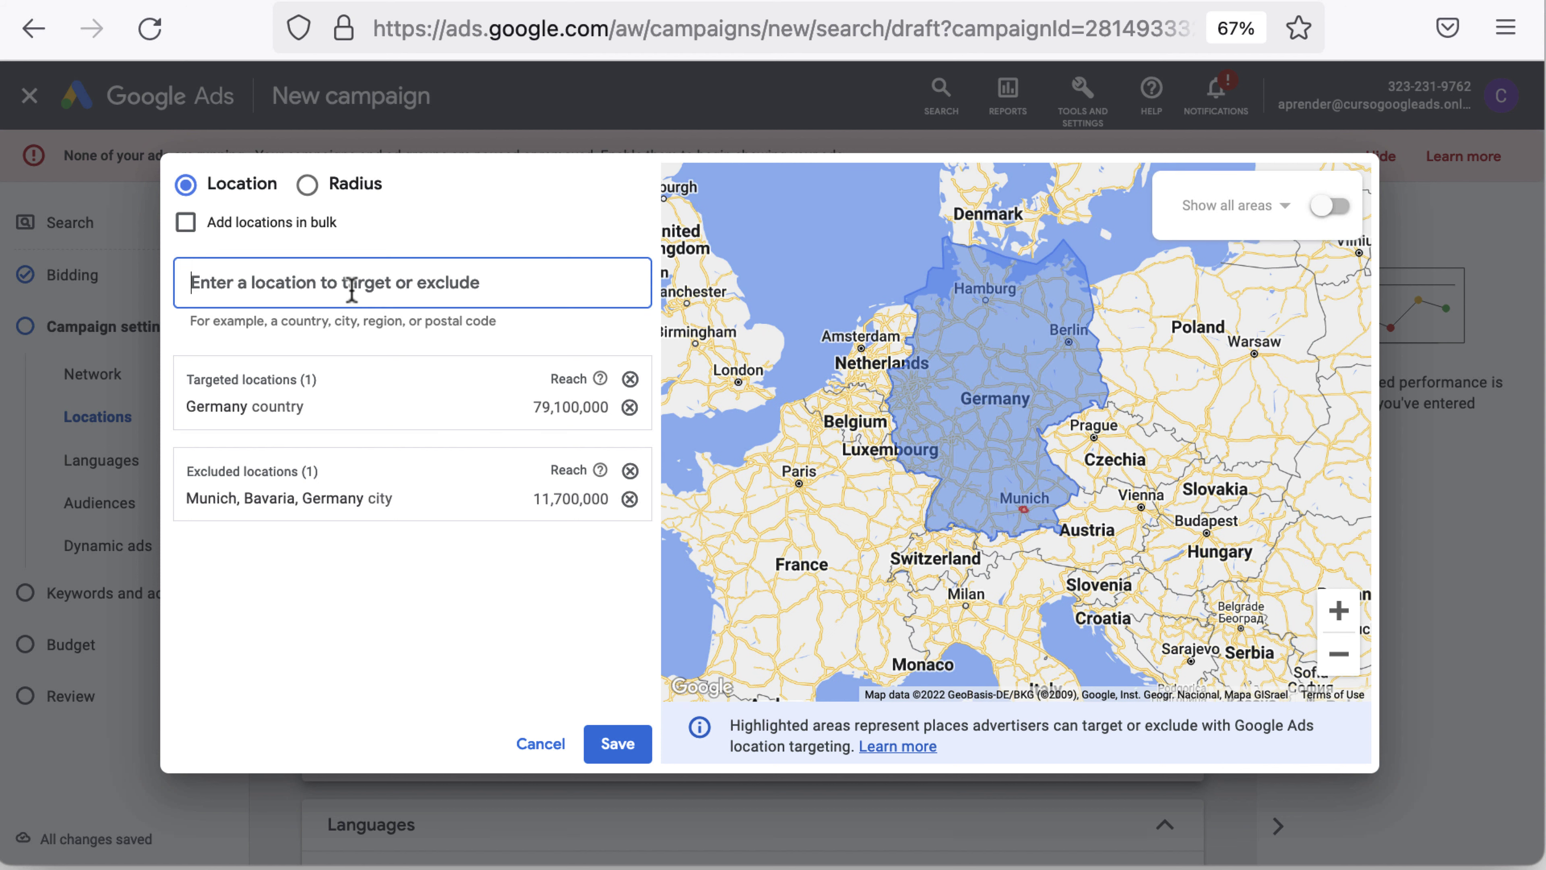
text(paris)
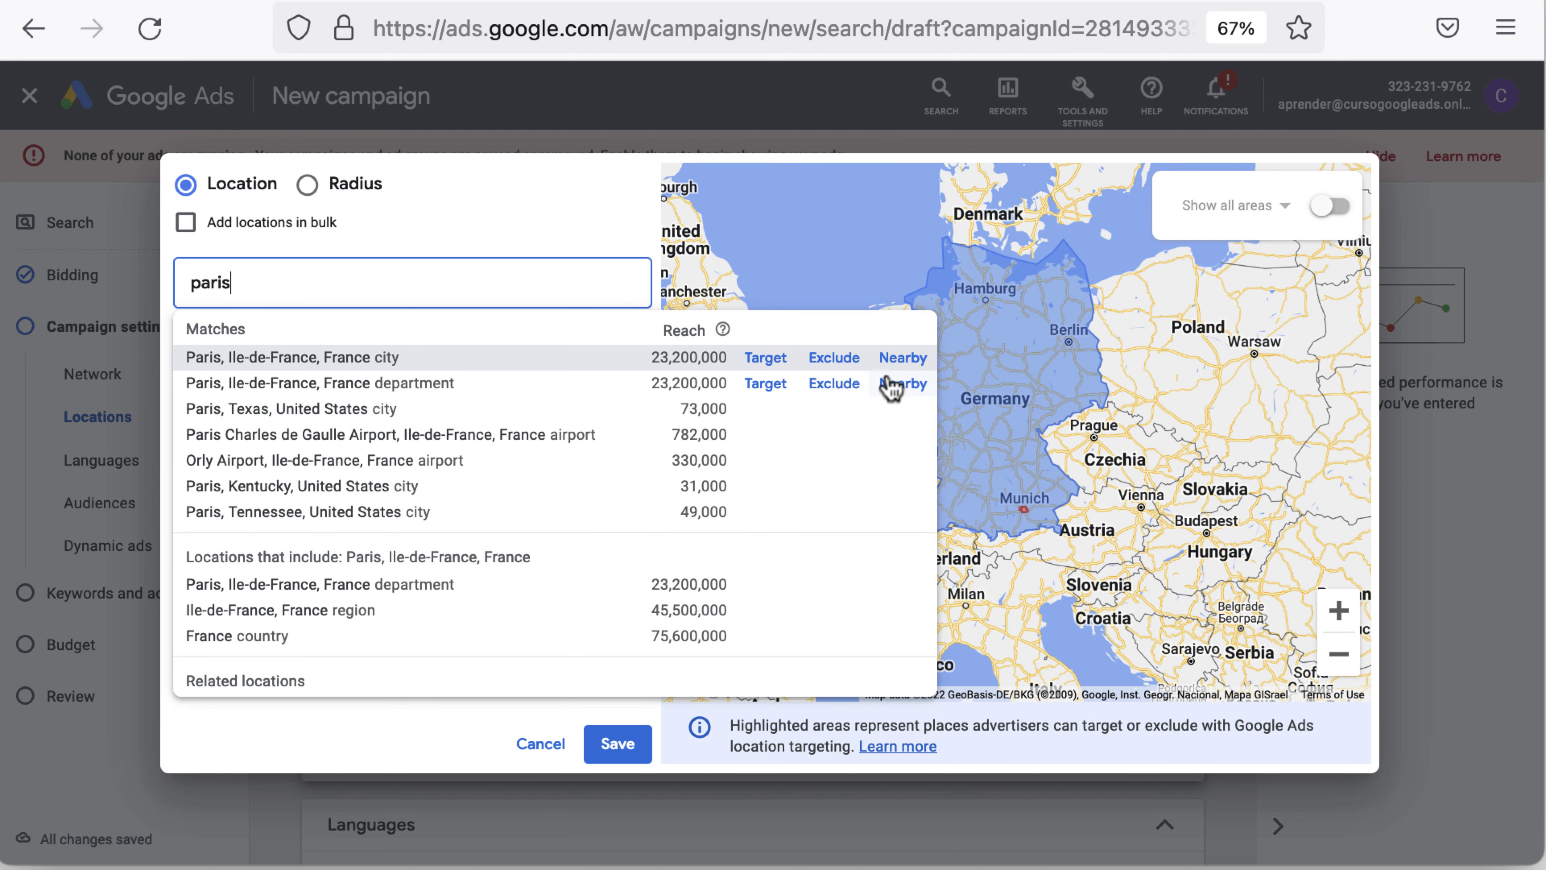
click(912, 362)
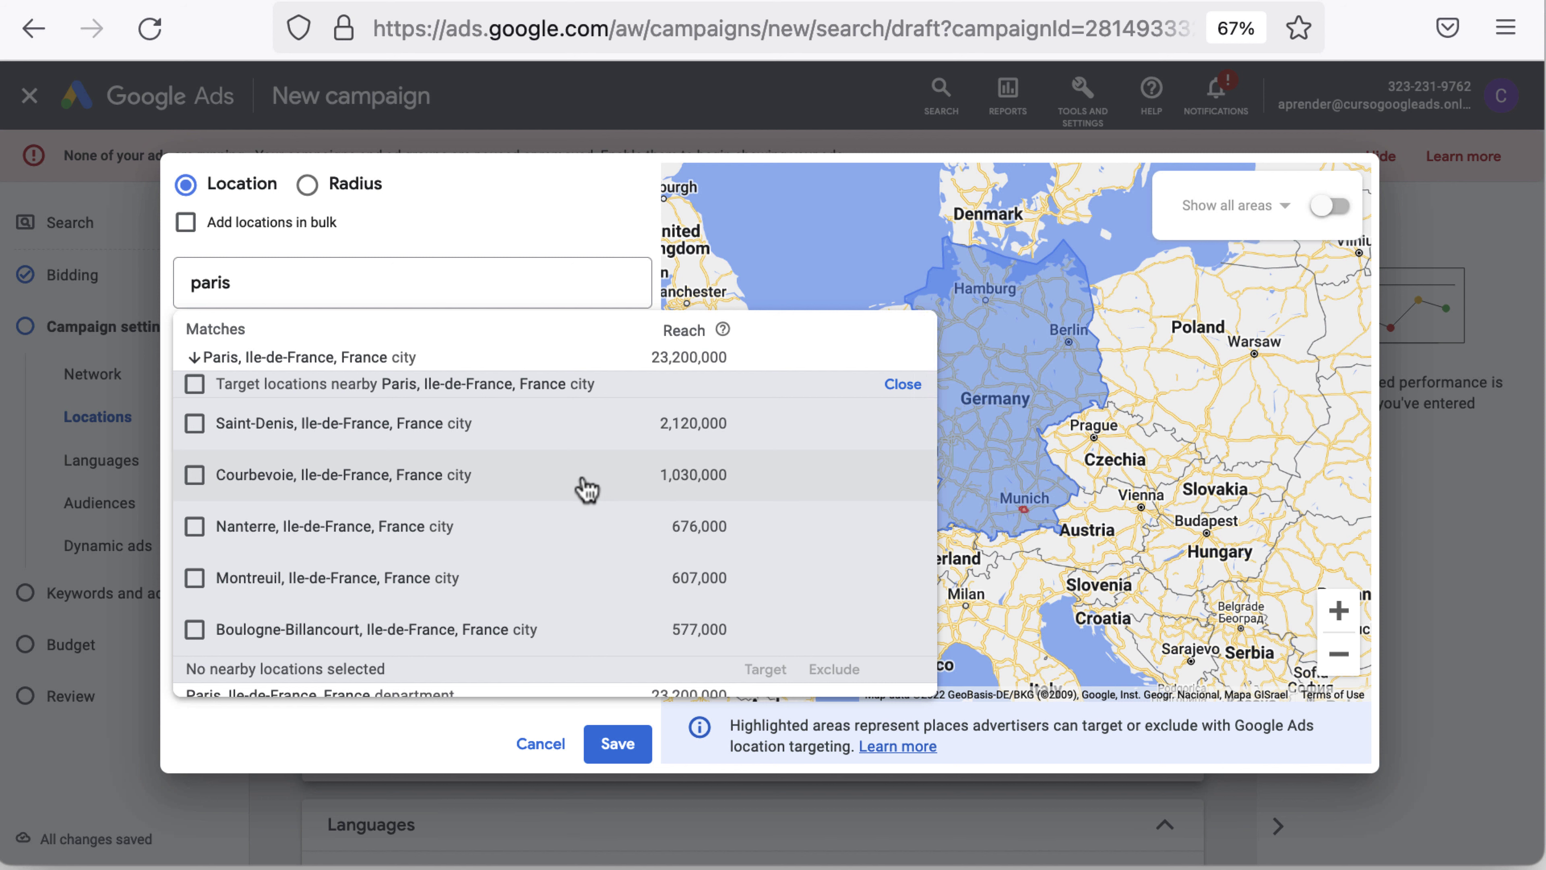
scroll(490, 573, down, 2)
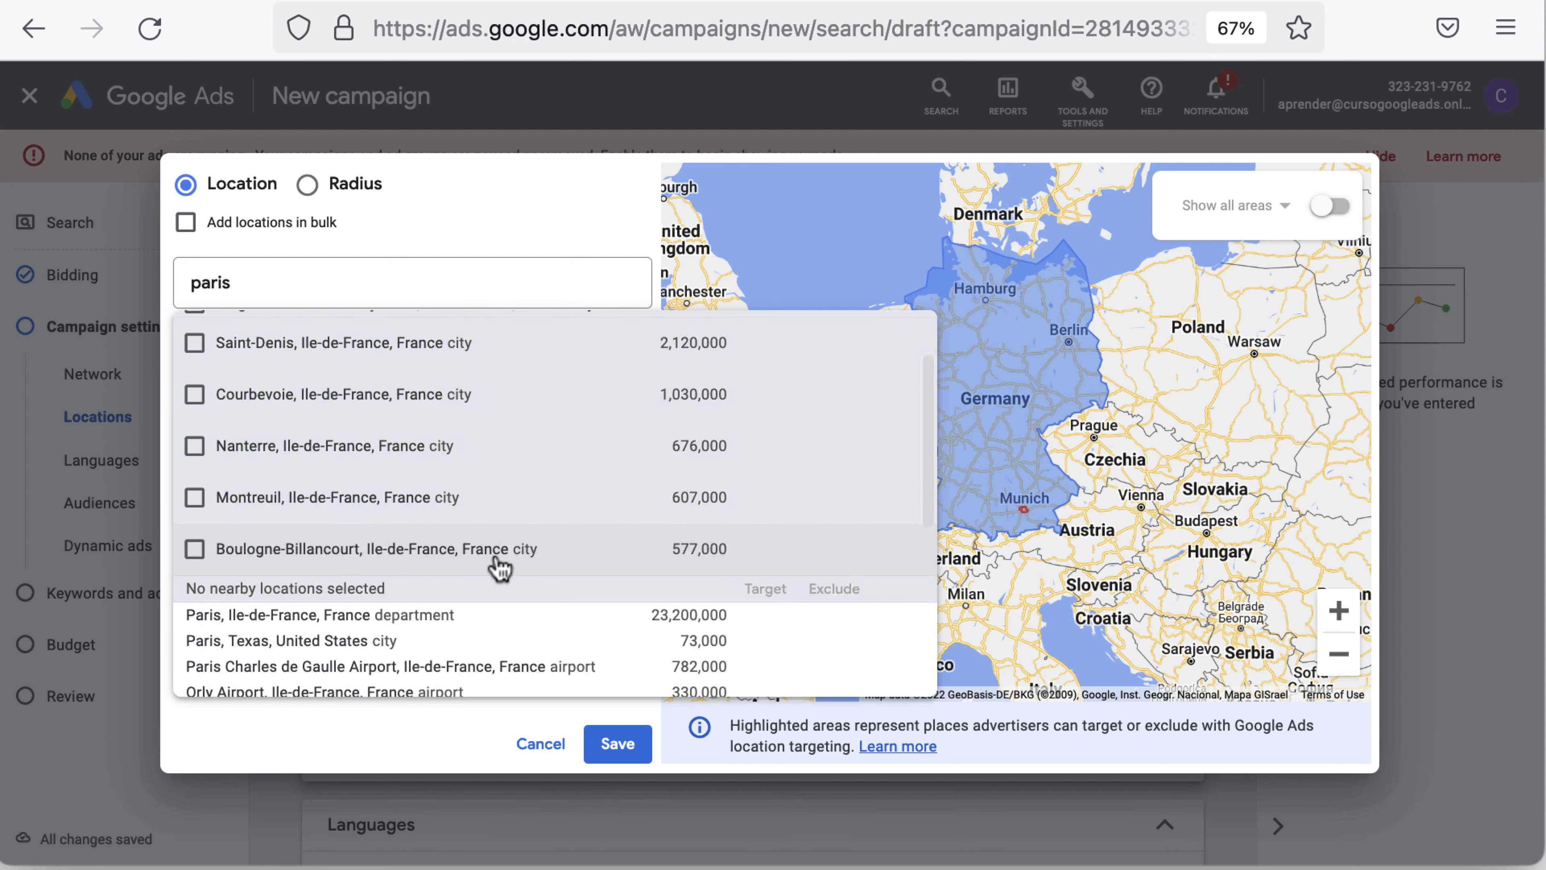
scroll(498, 569, up, 1)
scroll(498, 568, up, 1)
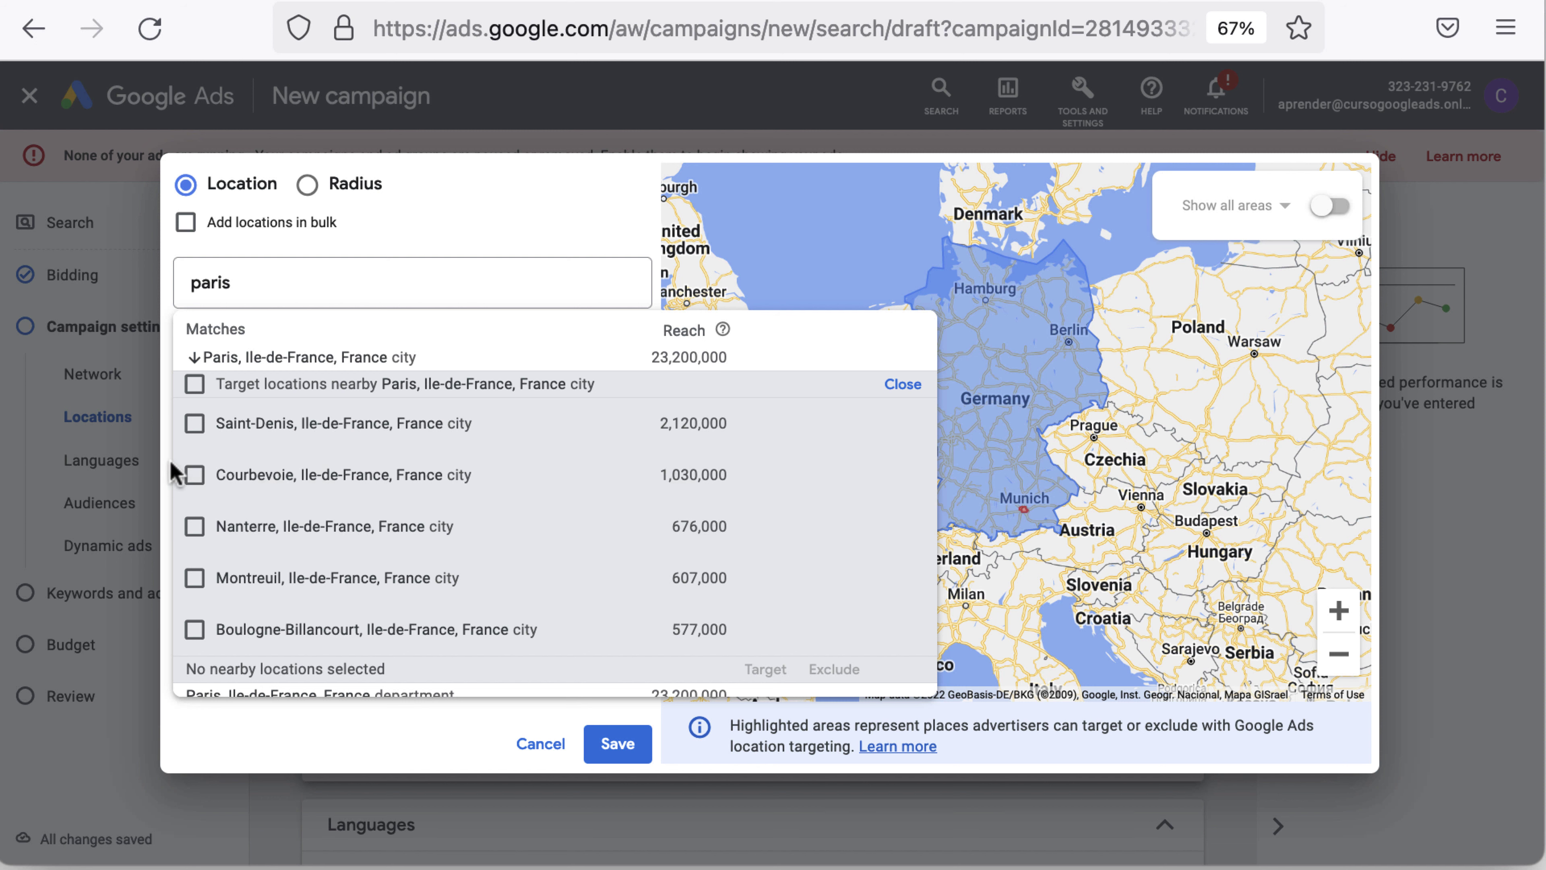
Target the nearby cities Saint-Denis, Courbevoie, Nanterre, Montreuil and Boulogne-Billancourt.
click(194, 427)
click(193, 487)
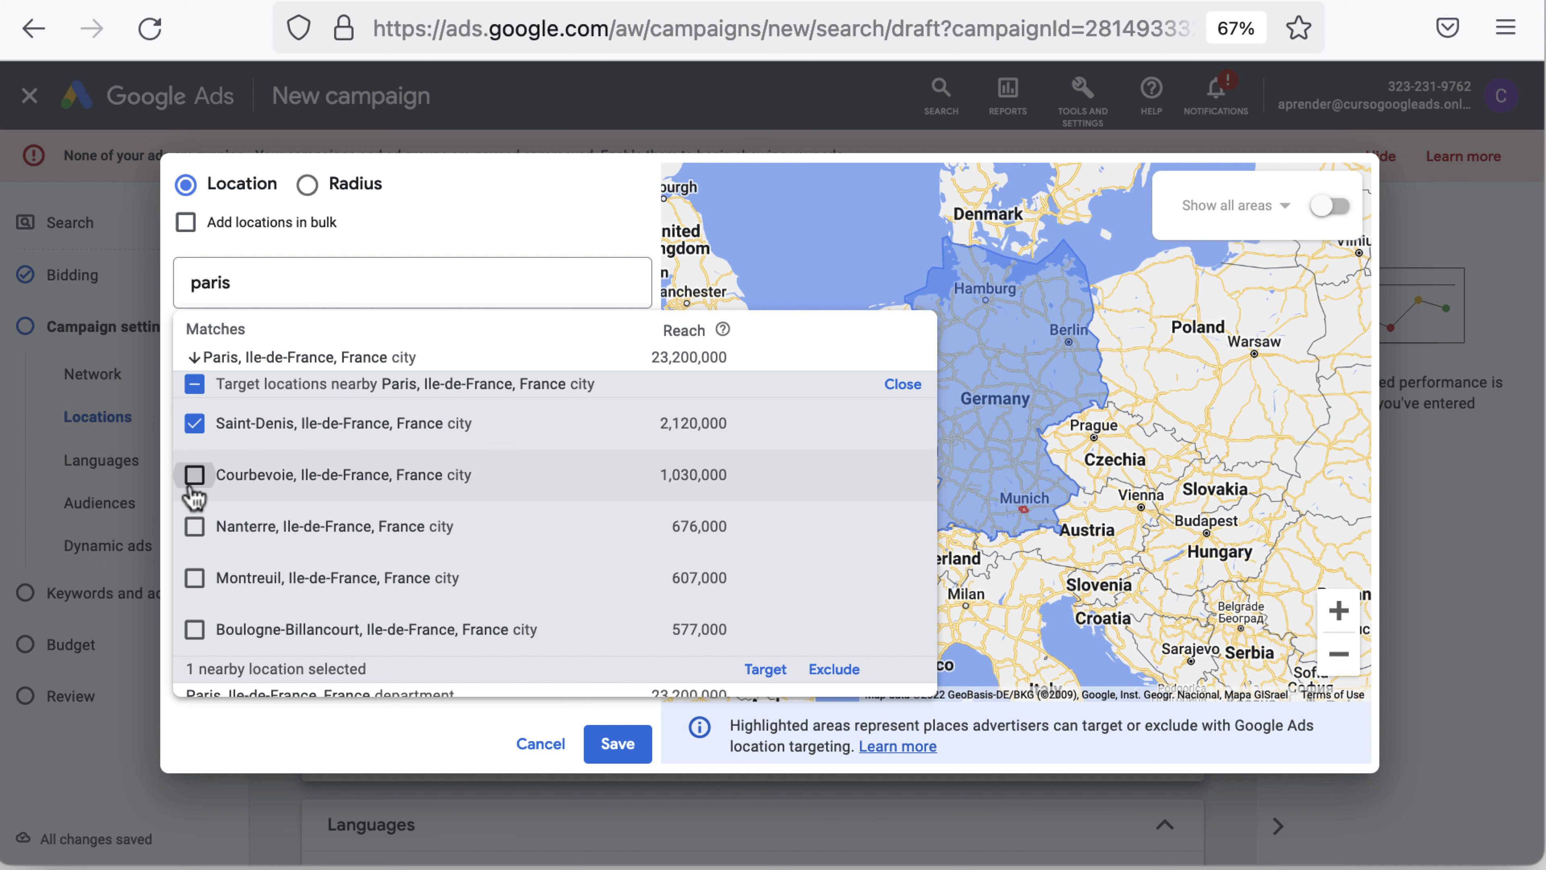
click(195, 527)
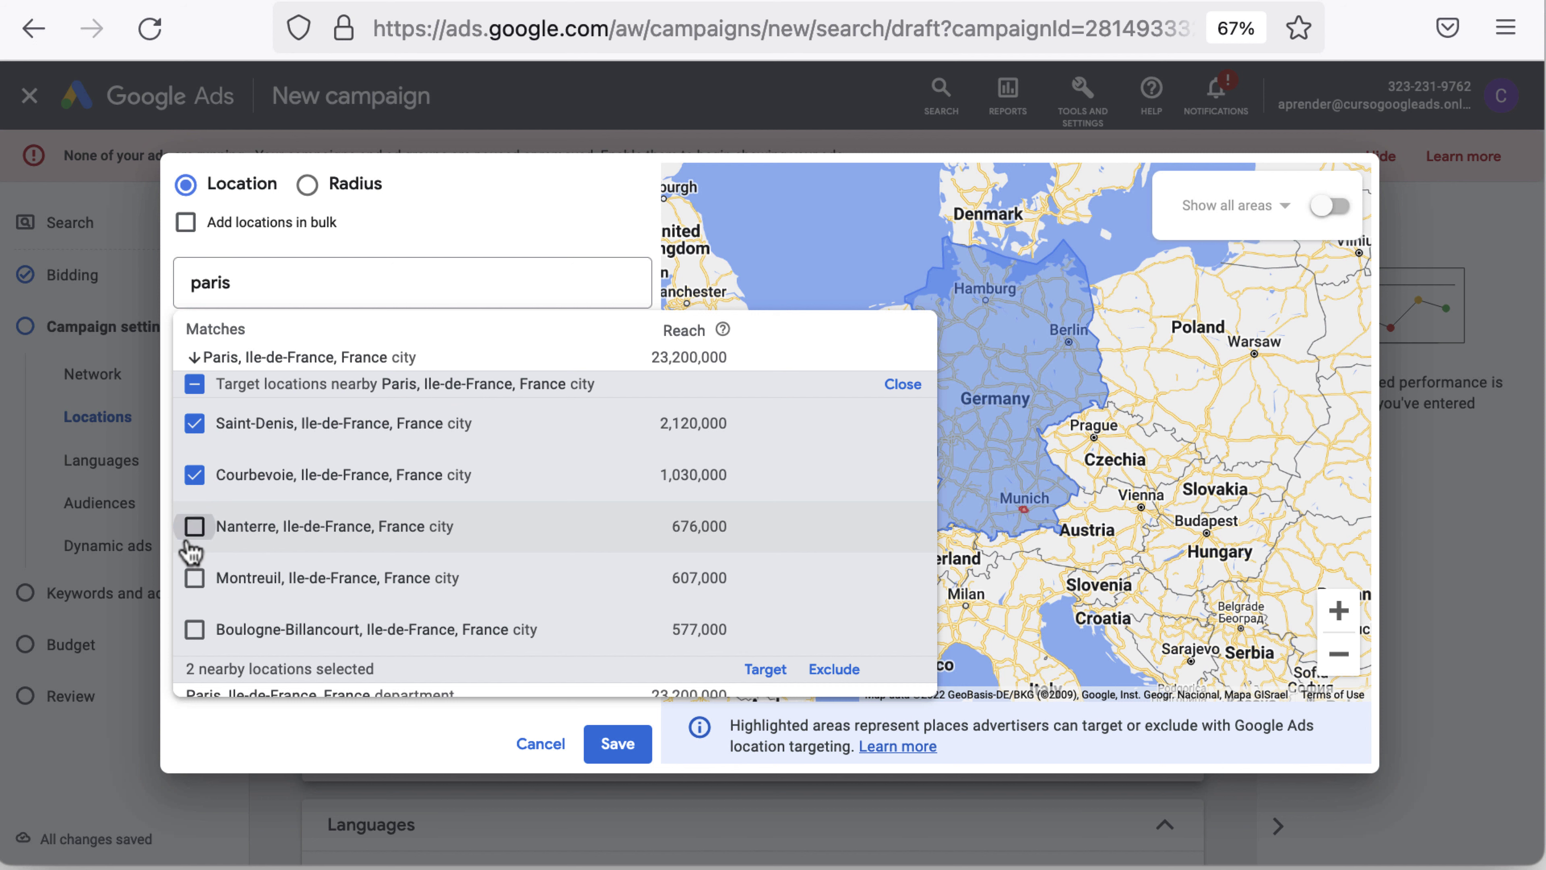
click(194, 580)
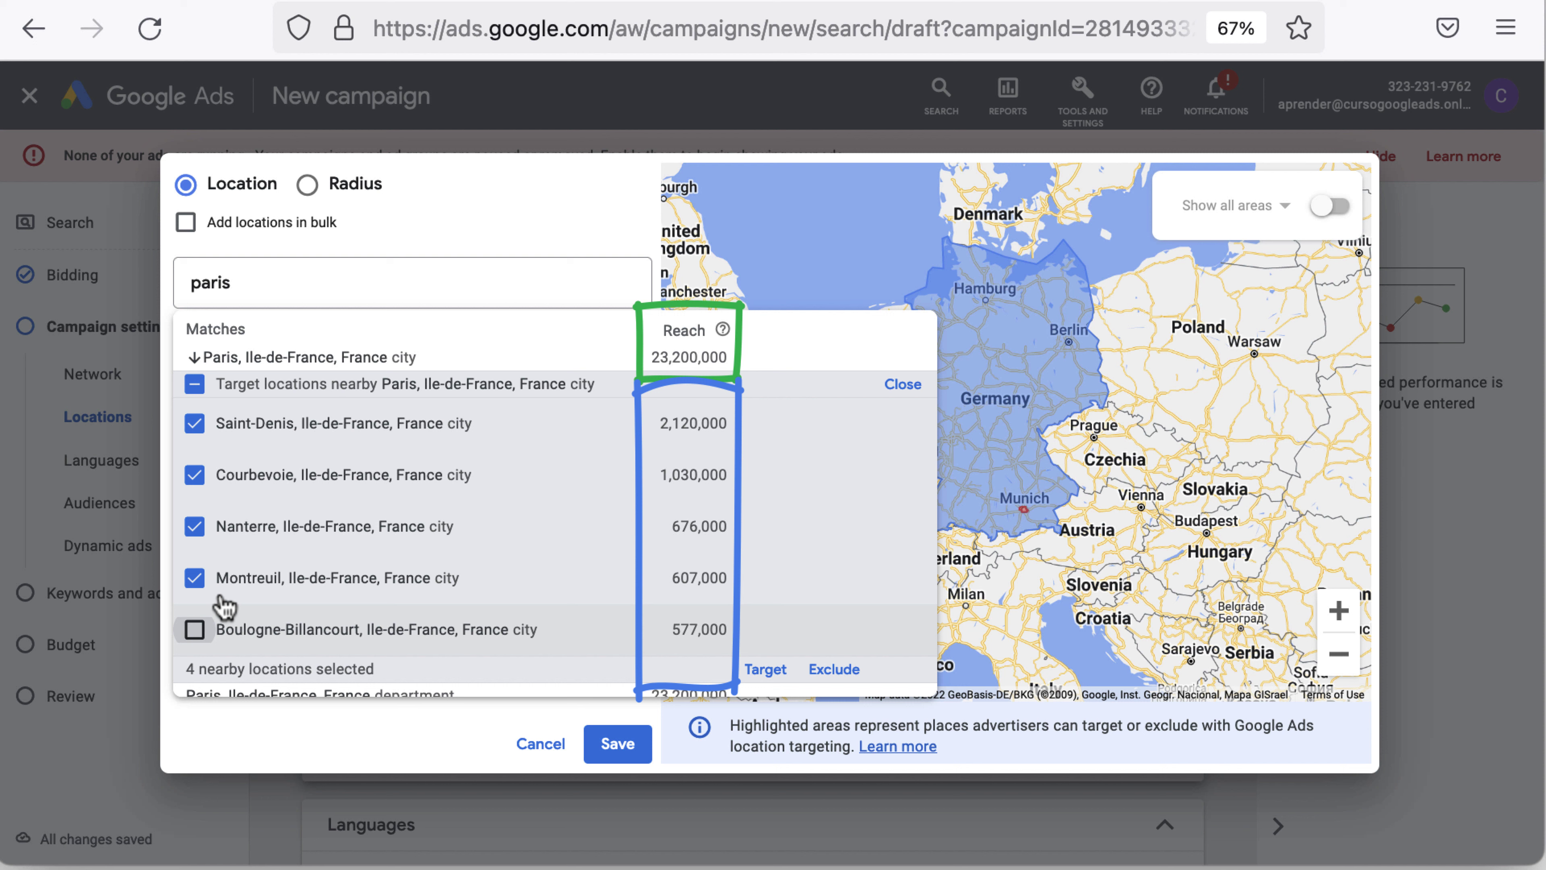
click(224, 606)
scroll(238, 591, down, 3)
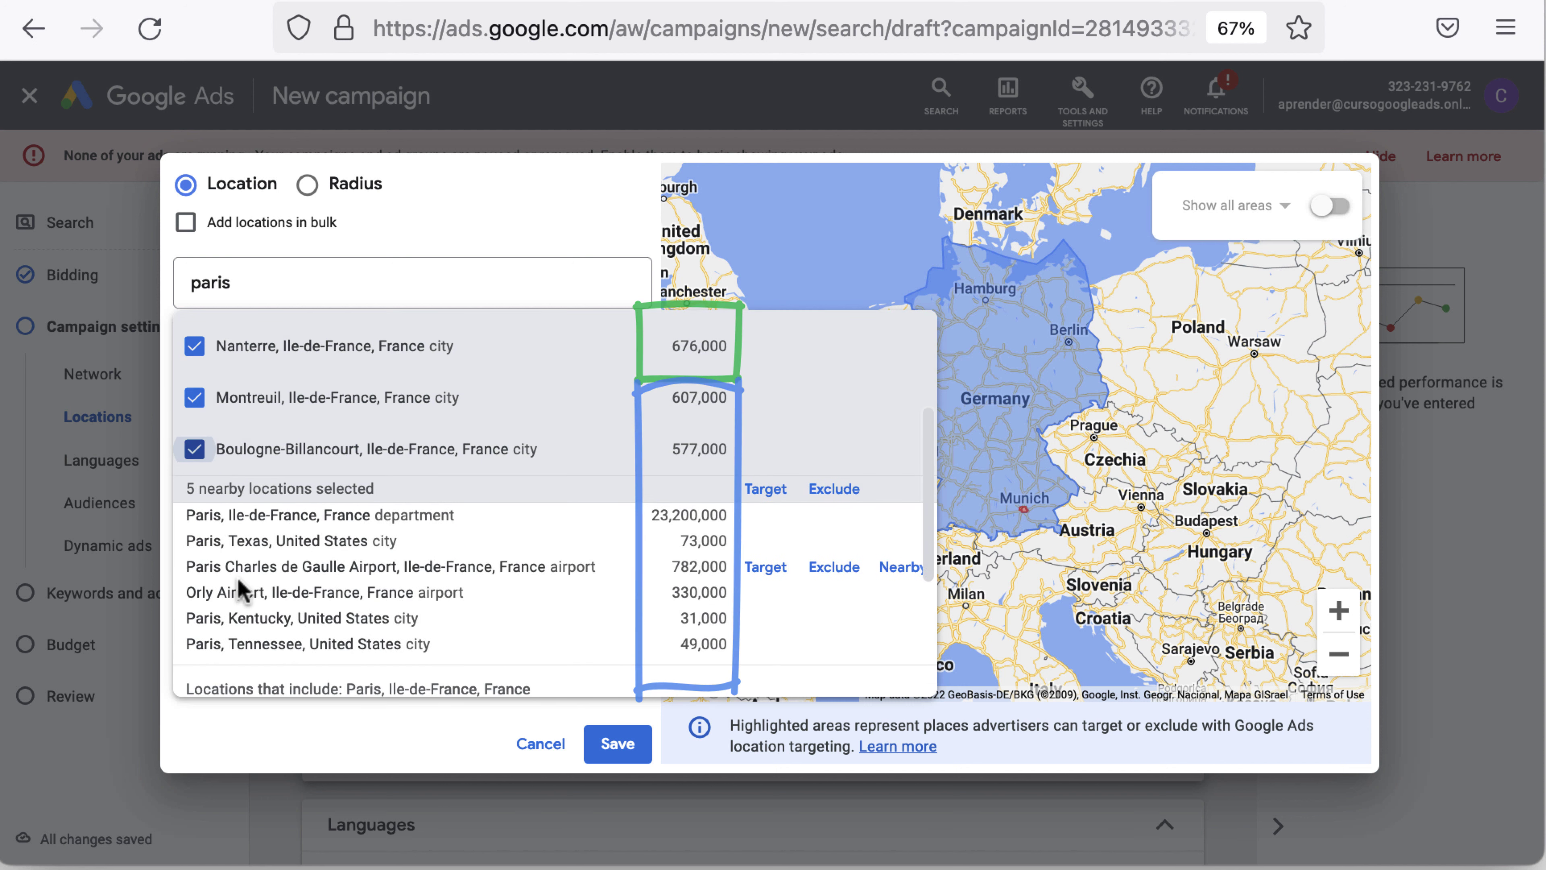
click(765, 489)
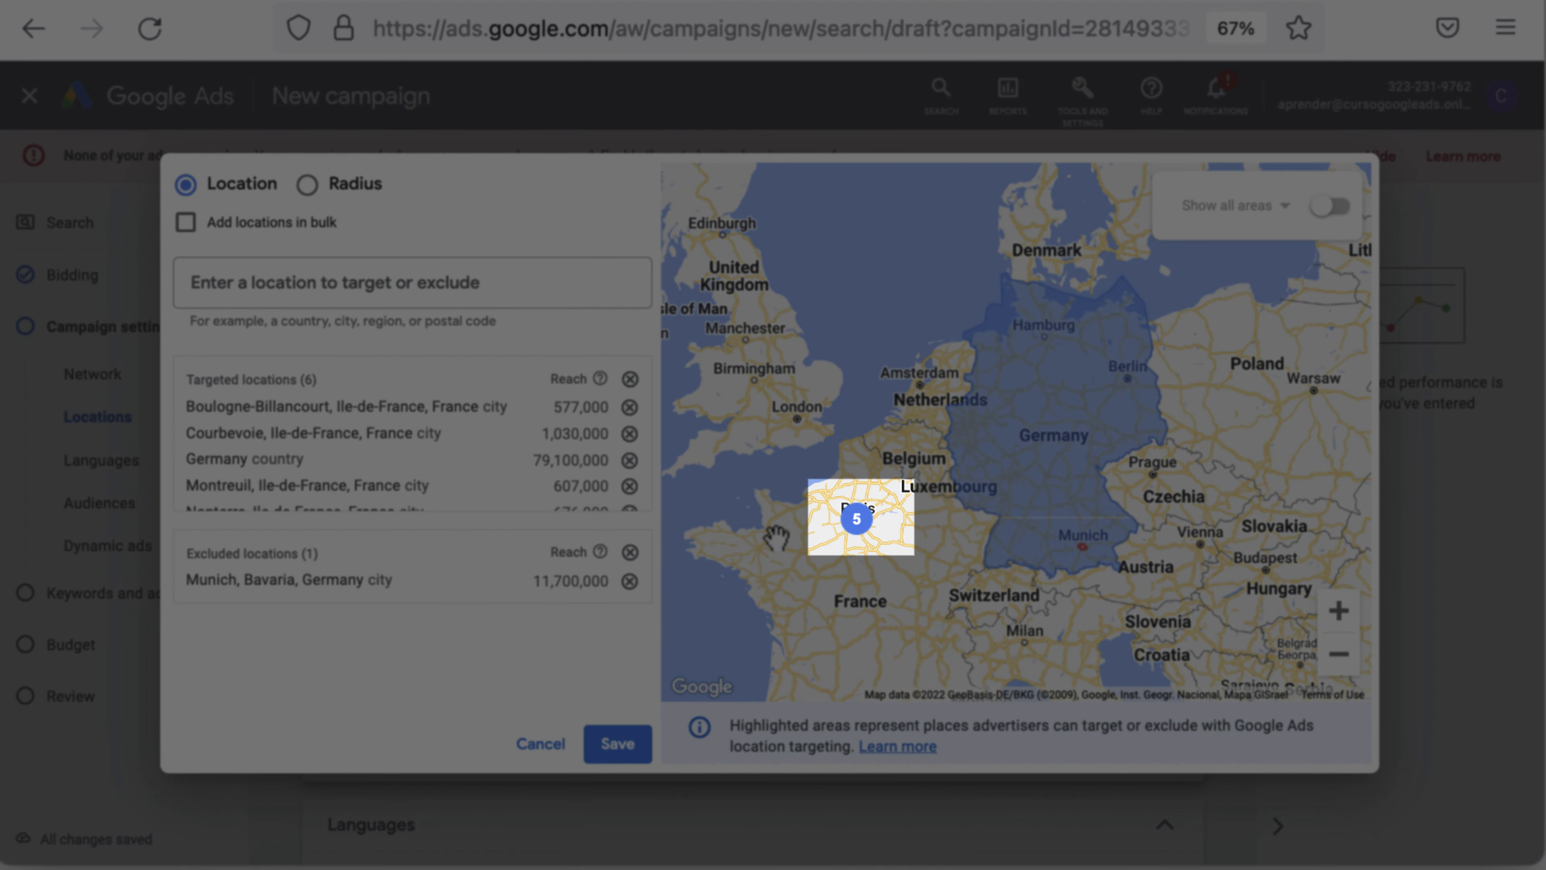
Examine the targeted cities around Paris on the map, both close up and in relation to Germany.
scroll(838, 592, down, 2)
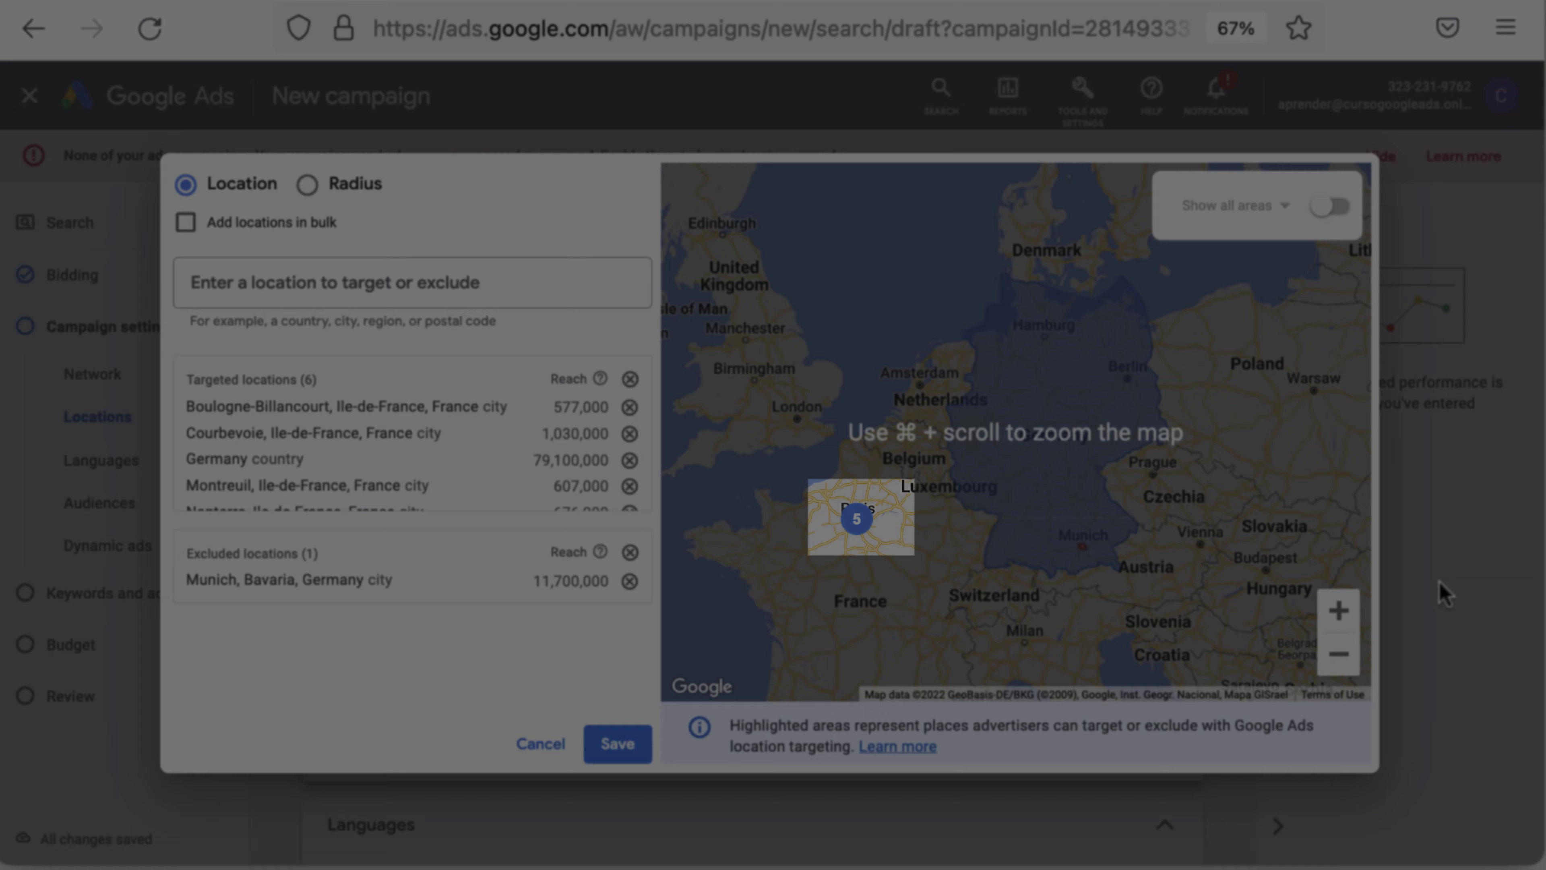
click(1339, 610)
click(1338, 609)
drag(970, 627, 1482, 277)
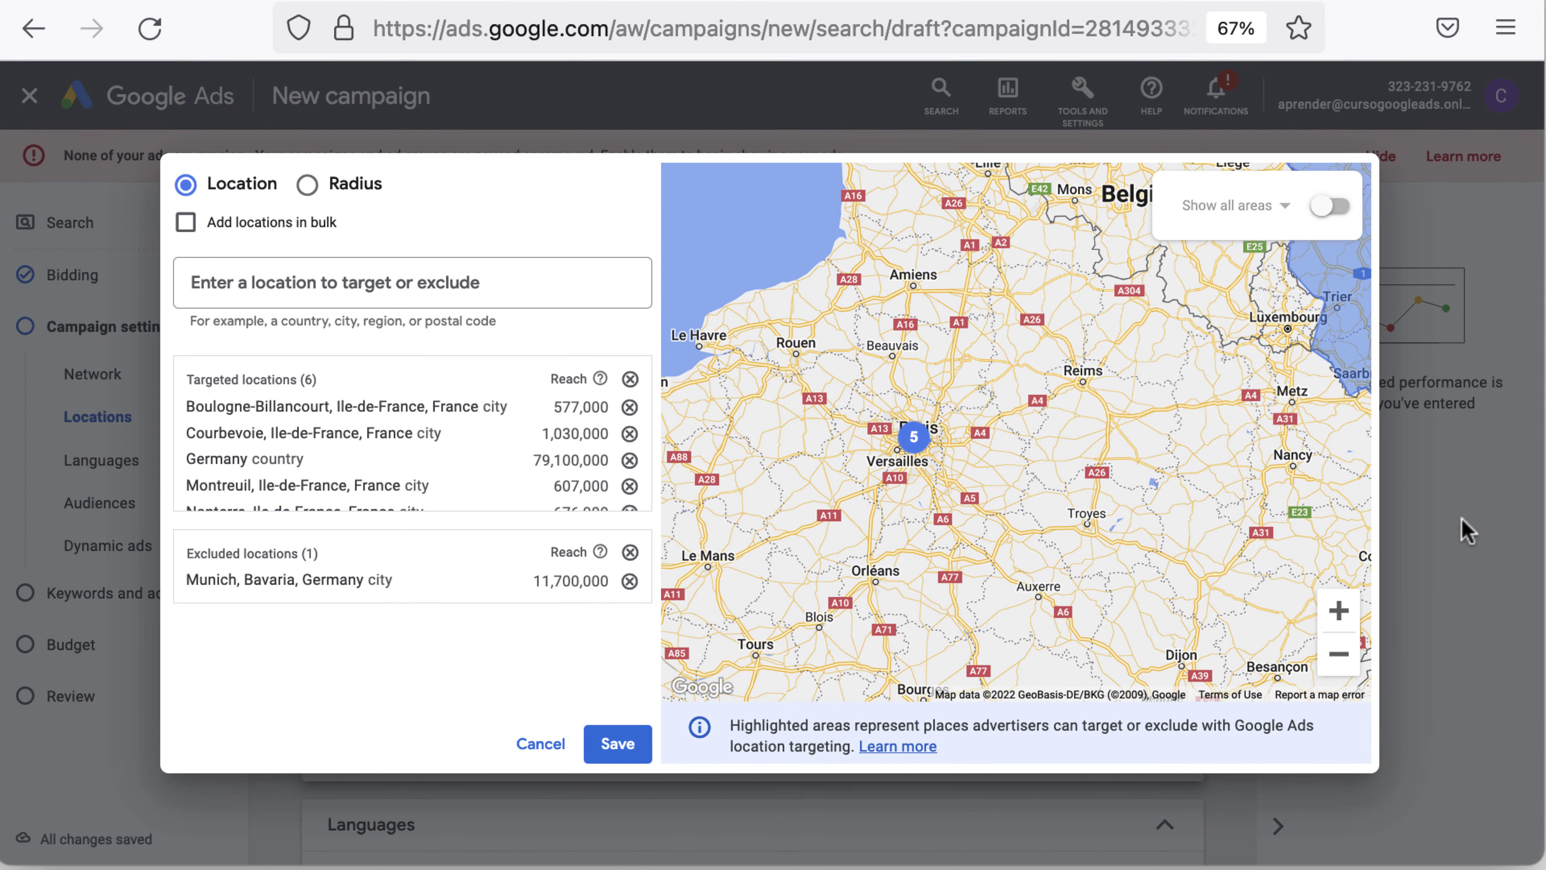
click(1338, 609)
click(1338, 610)
drag(918, 561, 1498, 525)
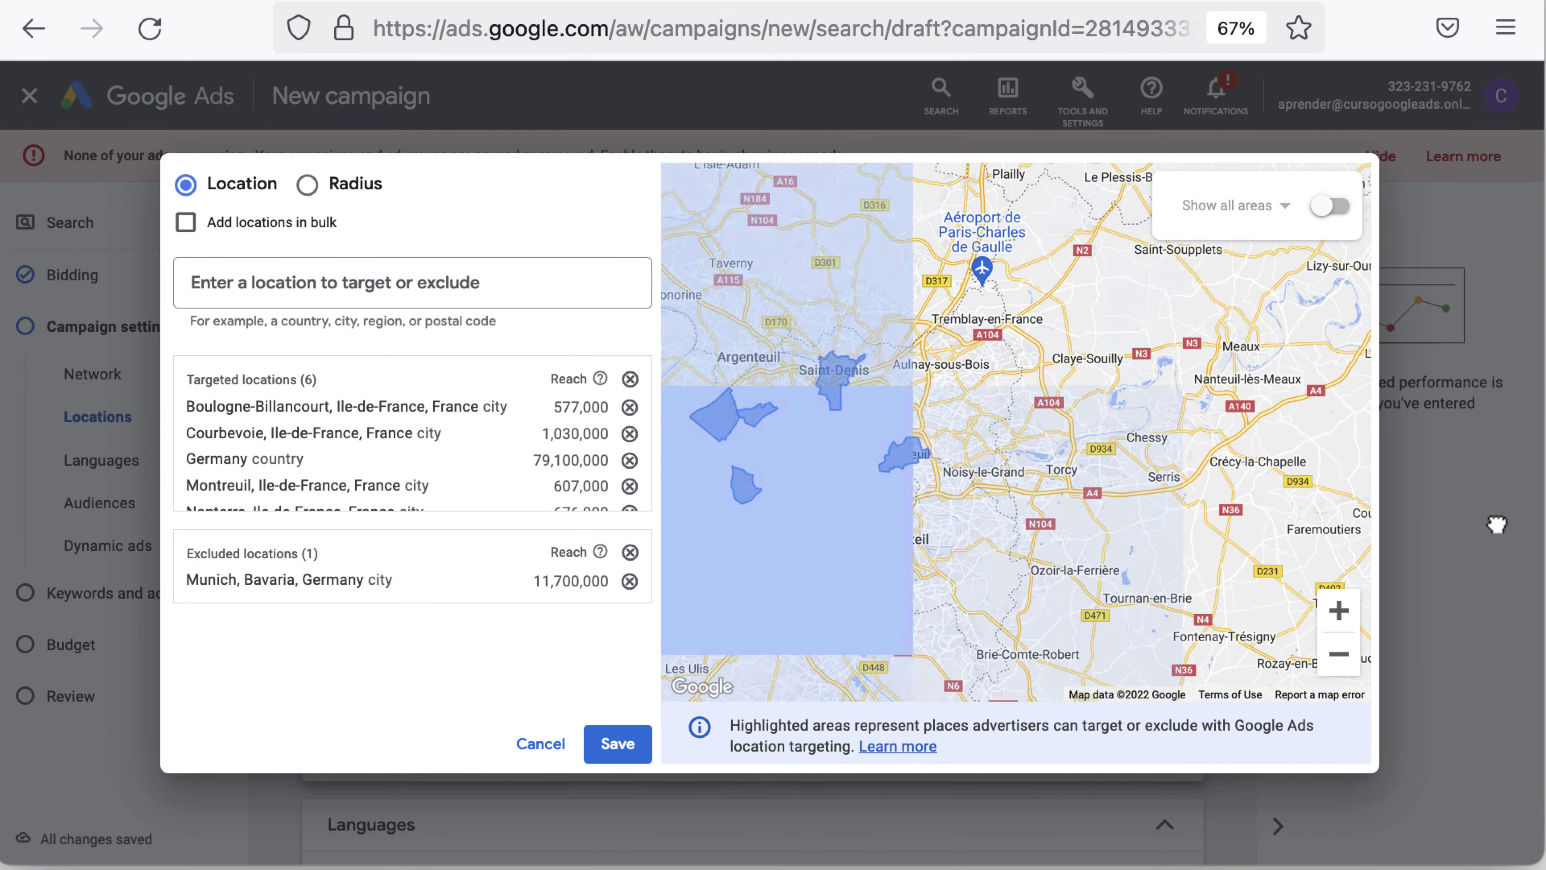
drag(1146, 477, 1340, 480)
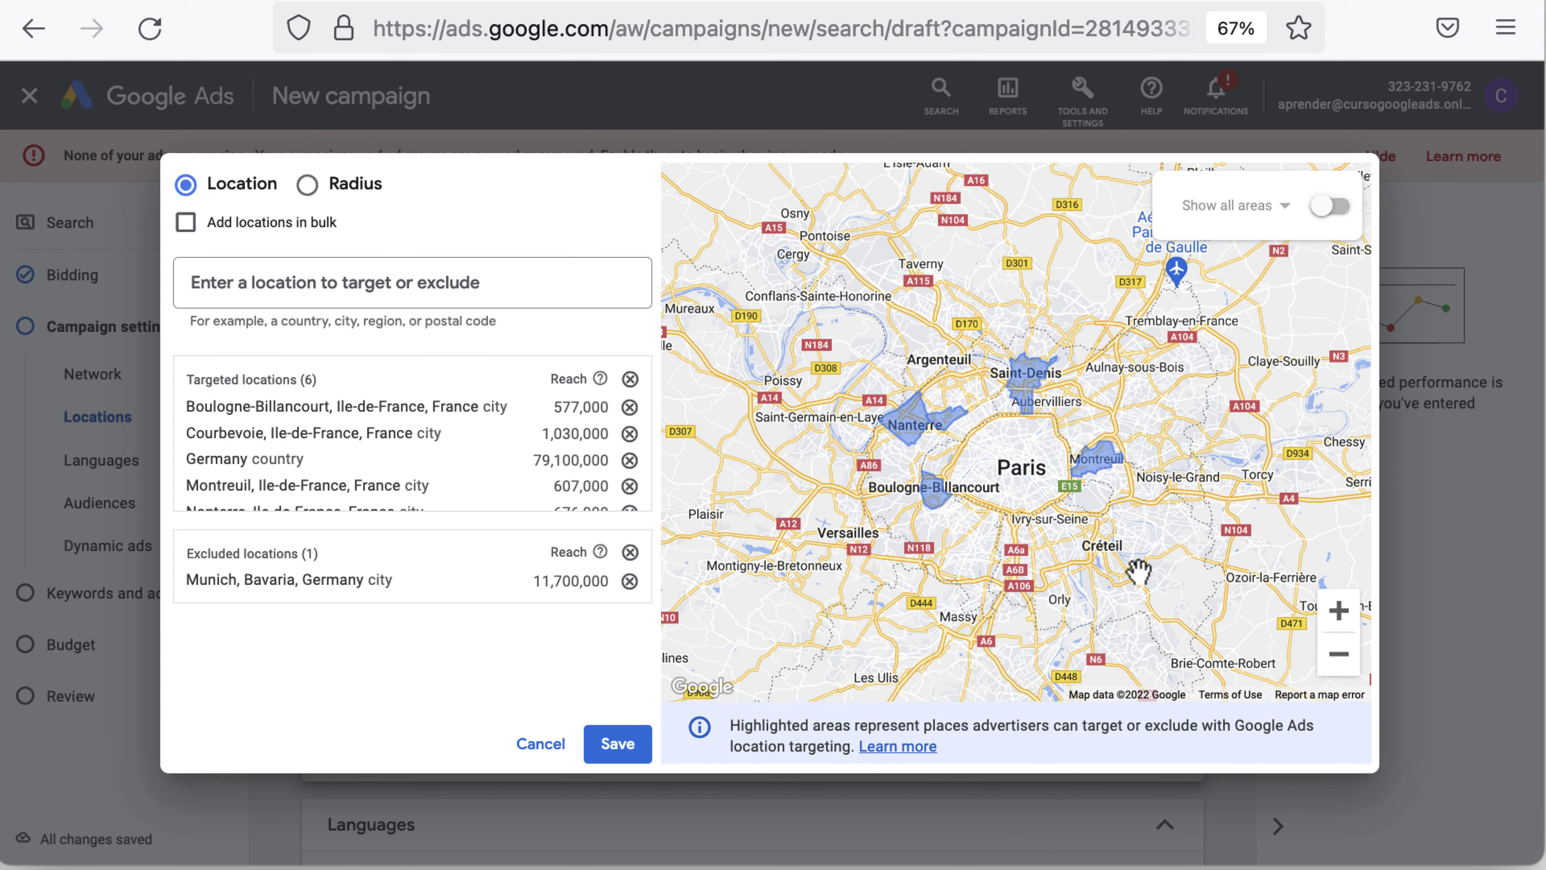
click(1339, 654)
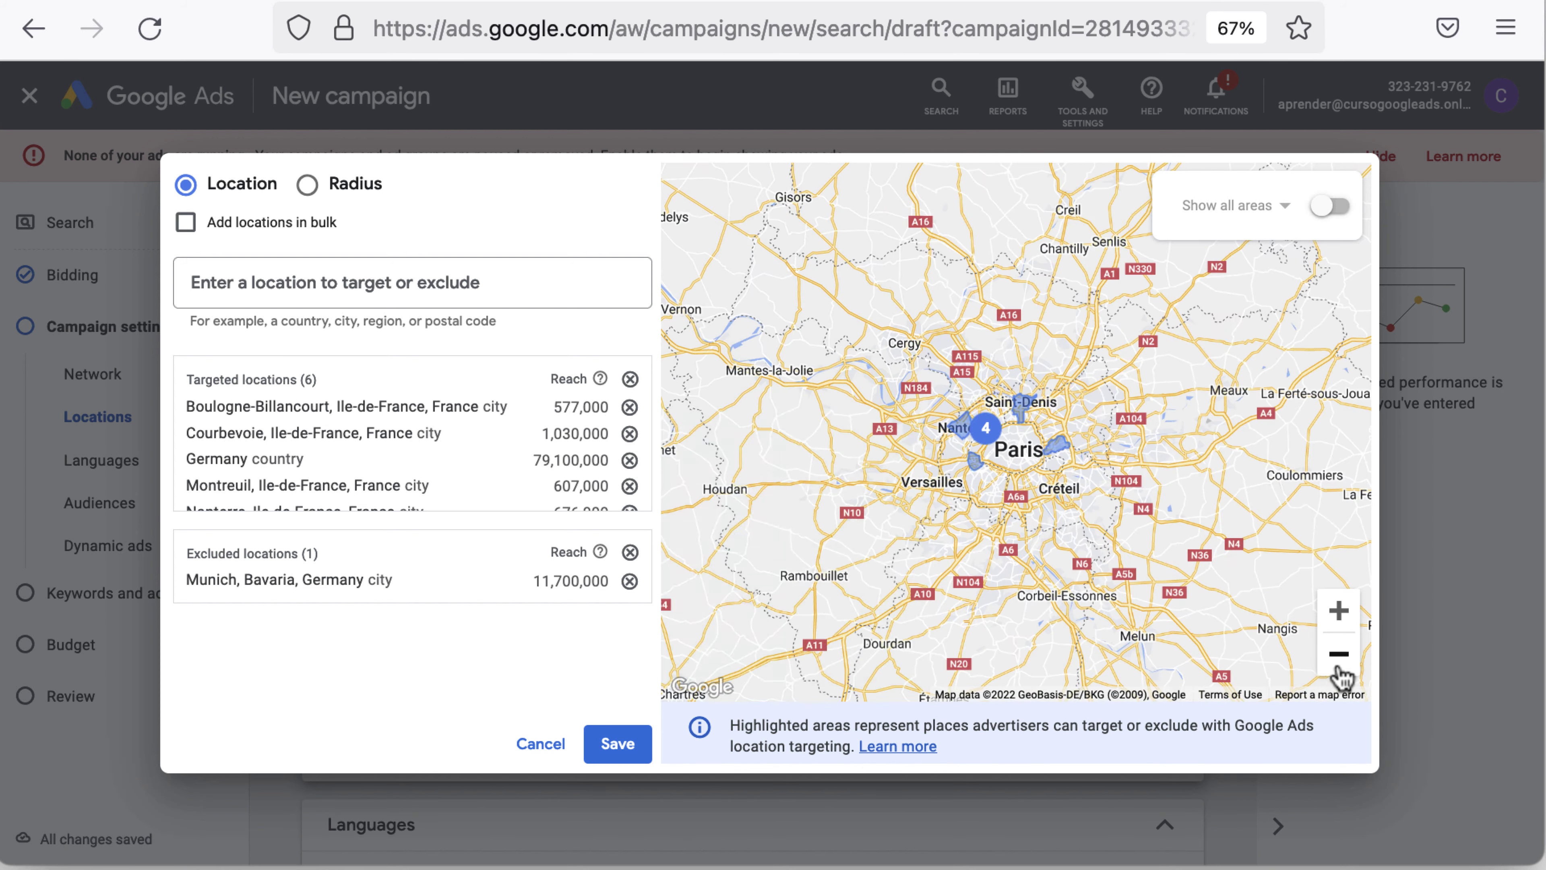
click(1339, 653)
click(1339, 654)
drag(1232, 452, 1127, 536)
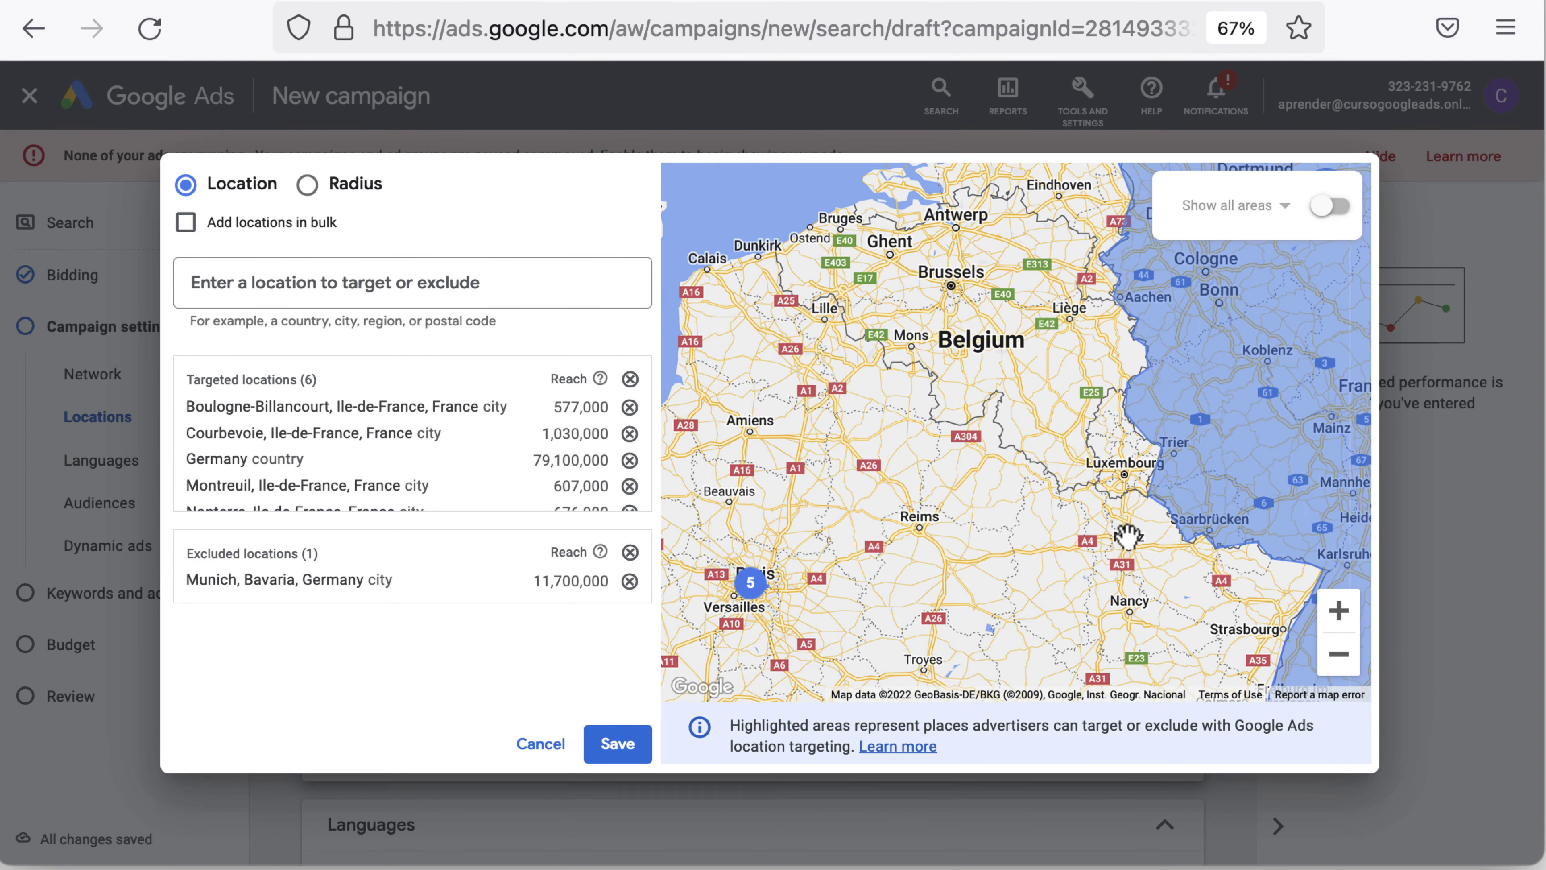
Examine the targeted locations on the map at Europe scale and read through the whole targeted locations list.
scroll(1128, 536, down, 2)
click(1339, 655)
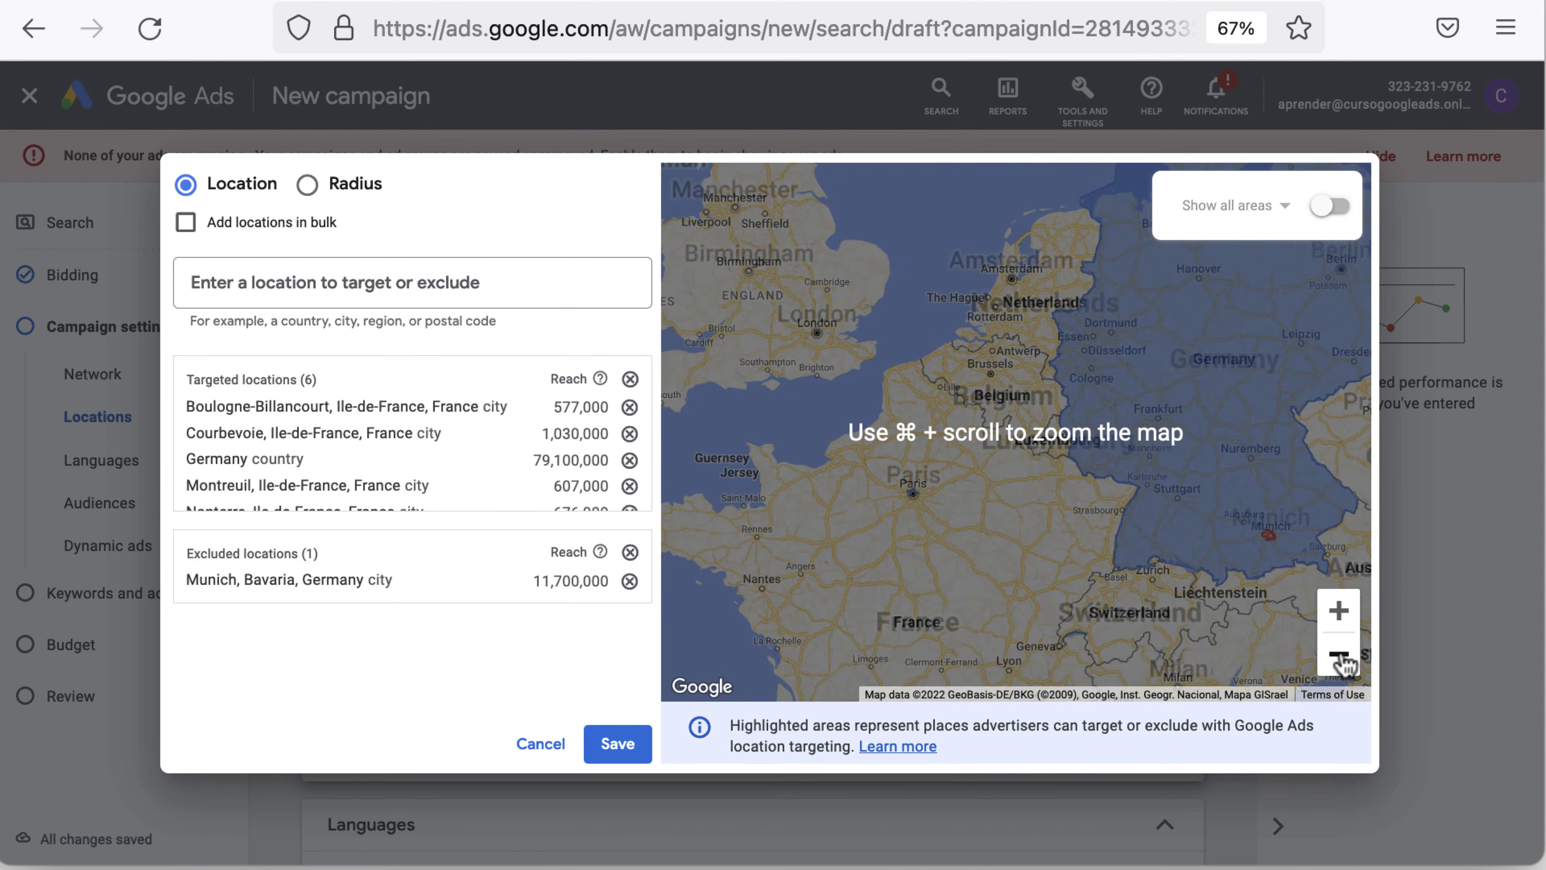
click(1340, 654)
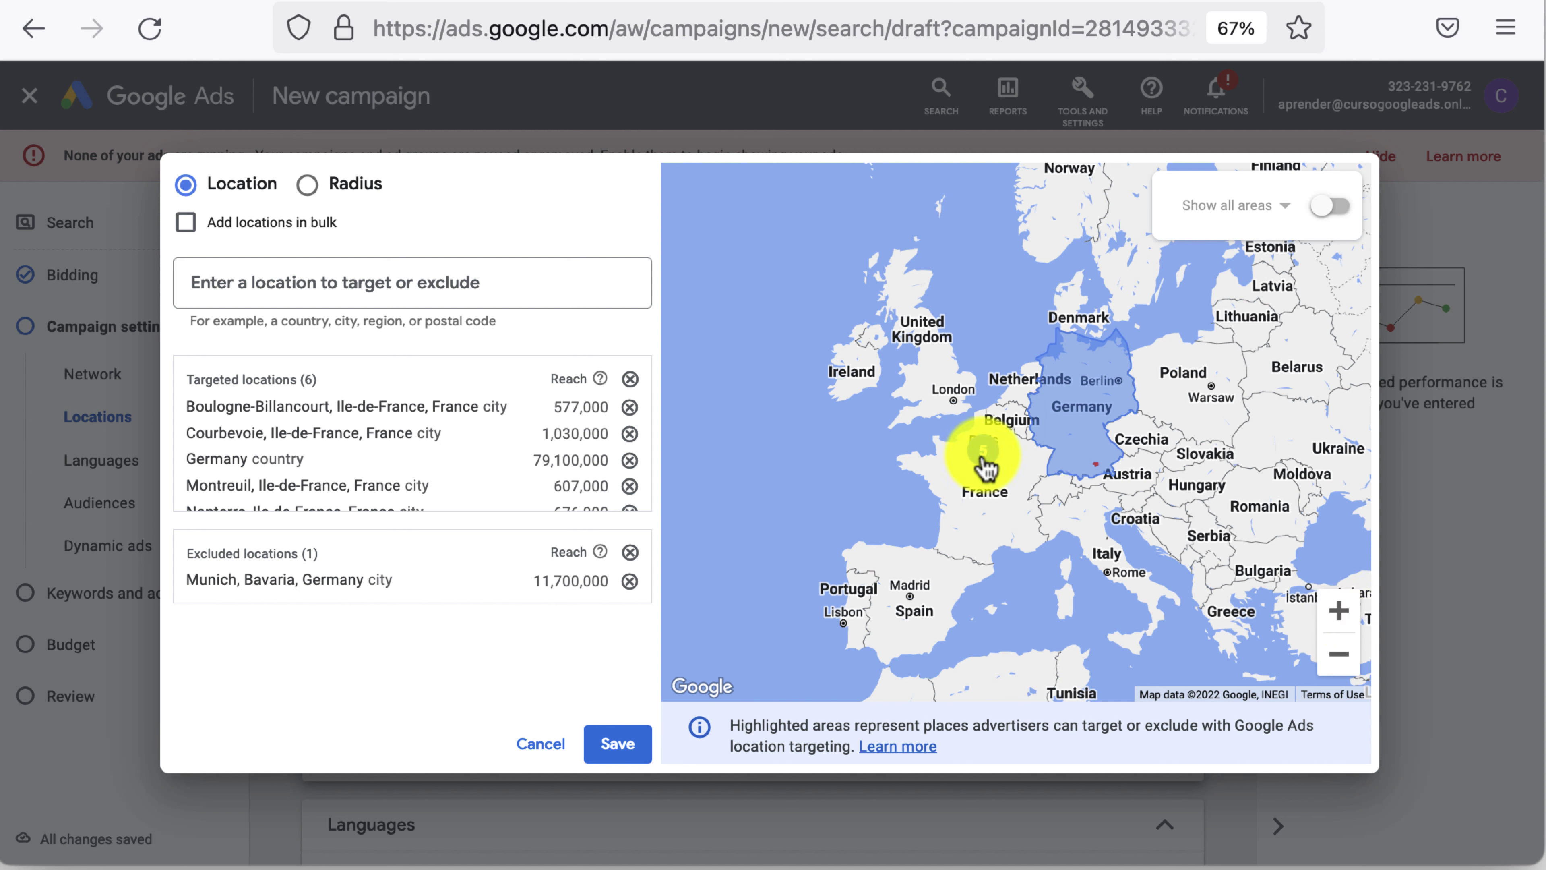
scroll(420, 490, down, 2)
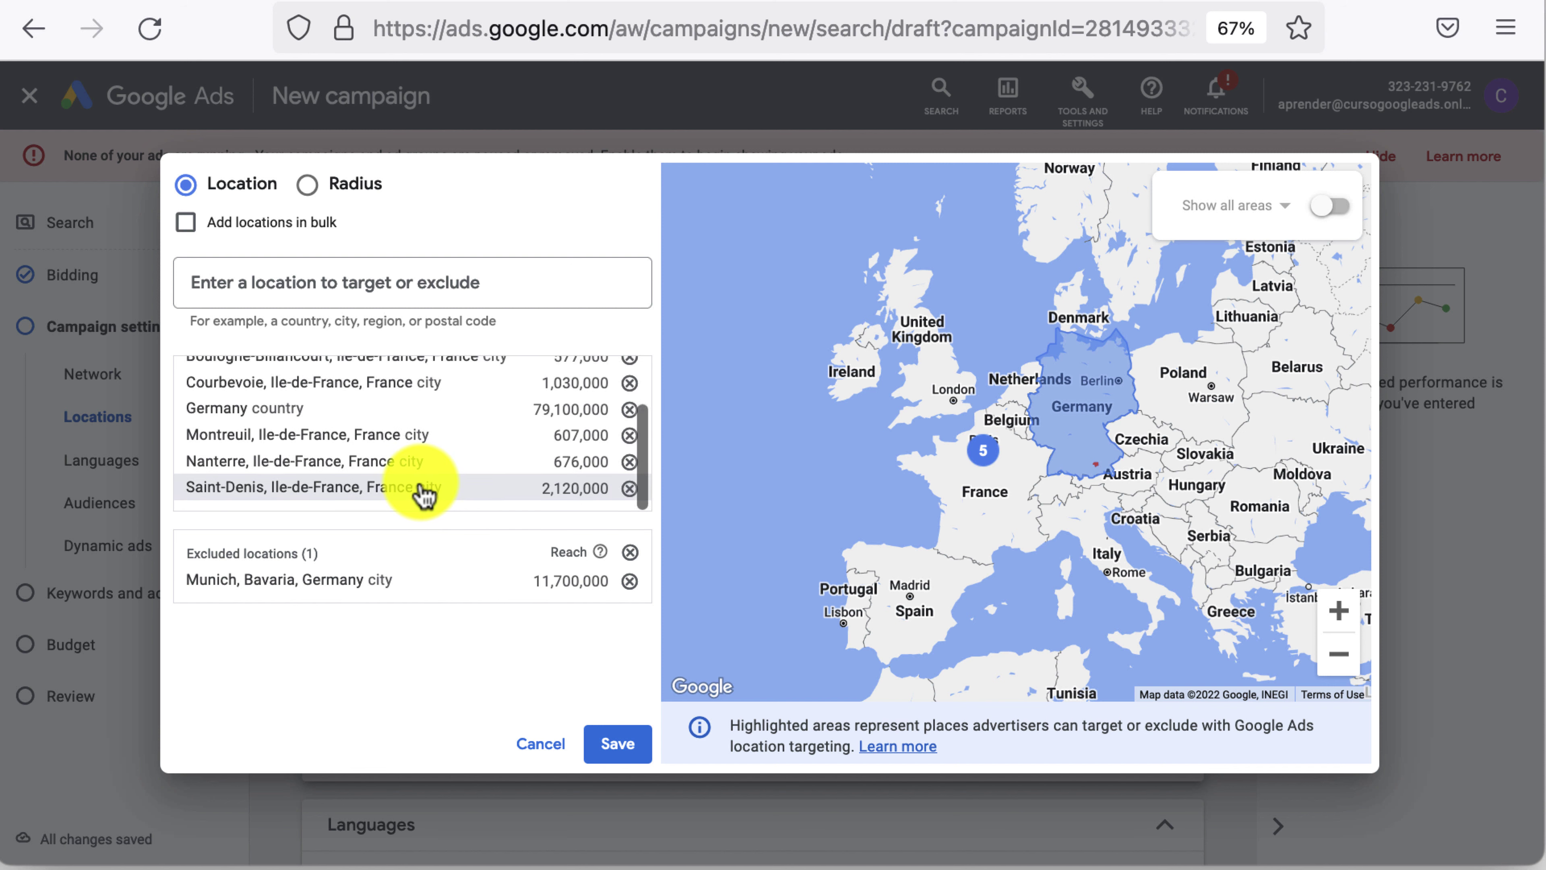
scroll(420, 492, up, 3)
scroll(425, 496, down, 1)
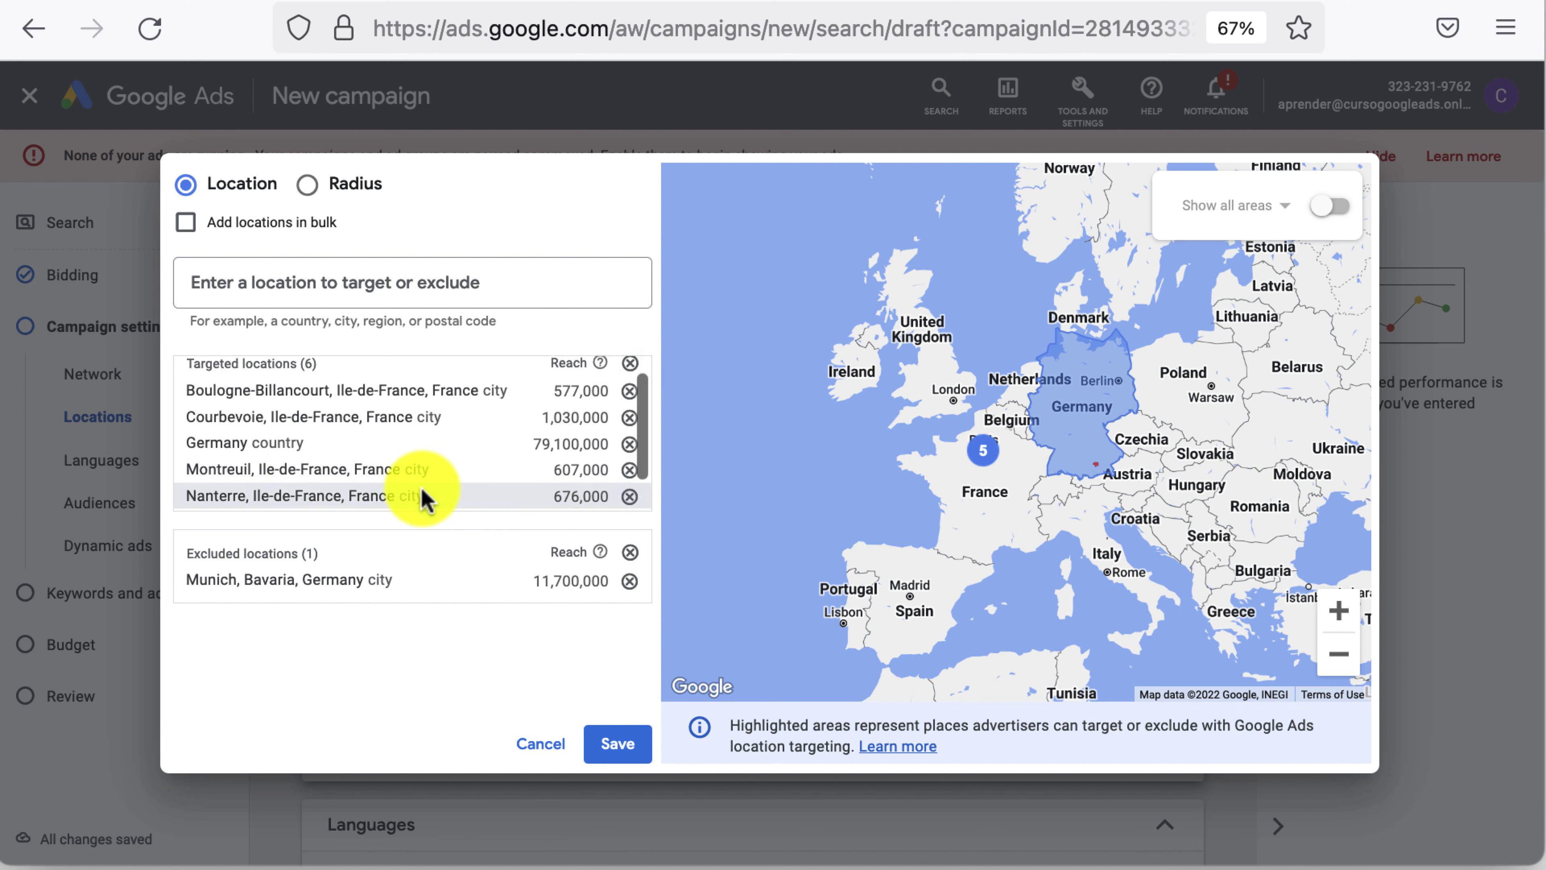
scroll(424, 498, down, 1)
scroll(424, 498, up, 1)
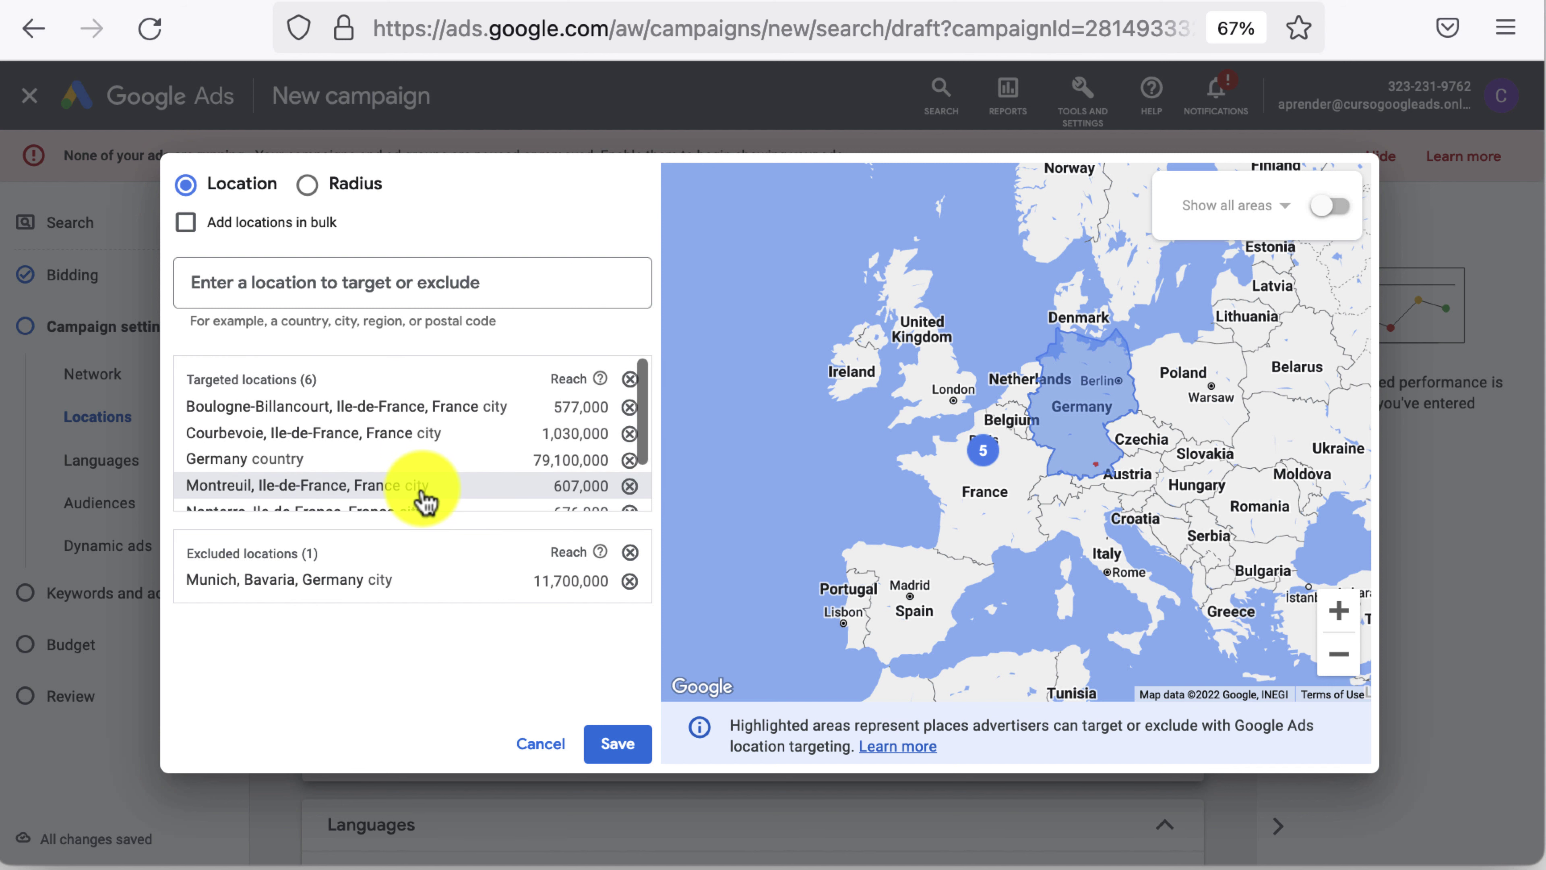
scroll(425, 497, down, 2)
Search the locations for Andalucia and target the autonomous community of Andalusia, Spain.
click(401, 284)
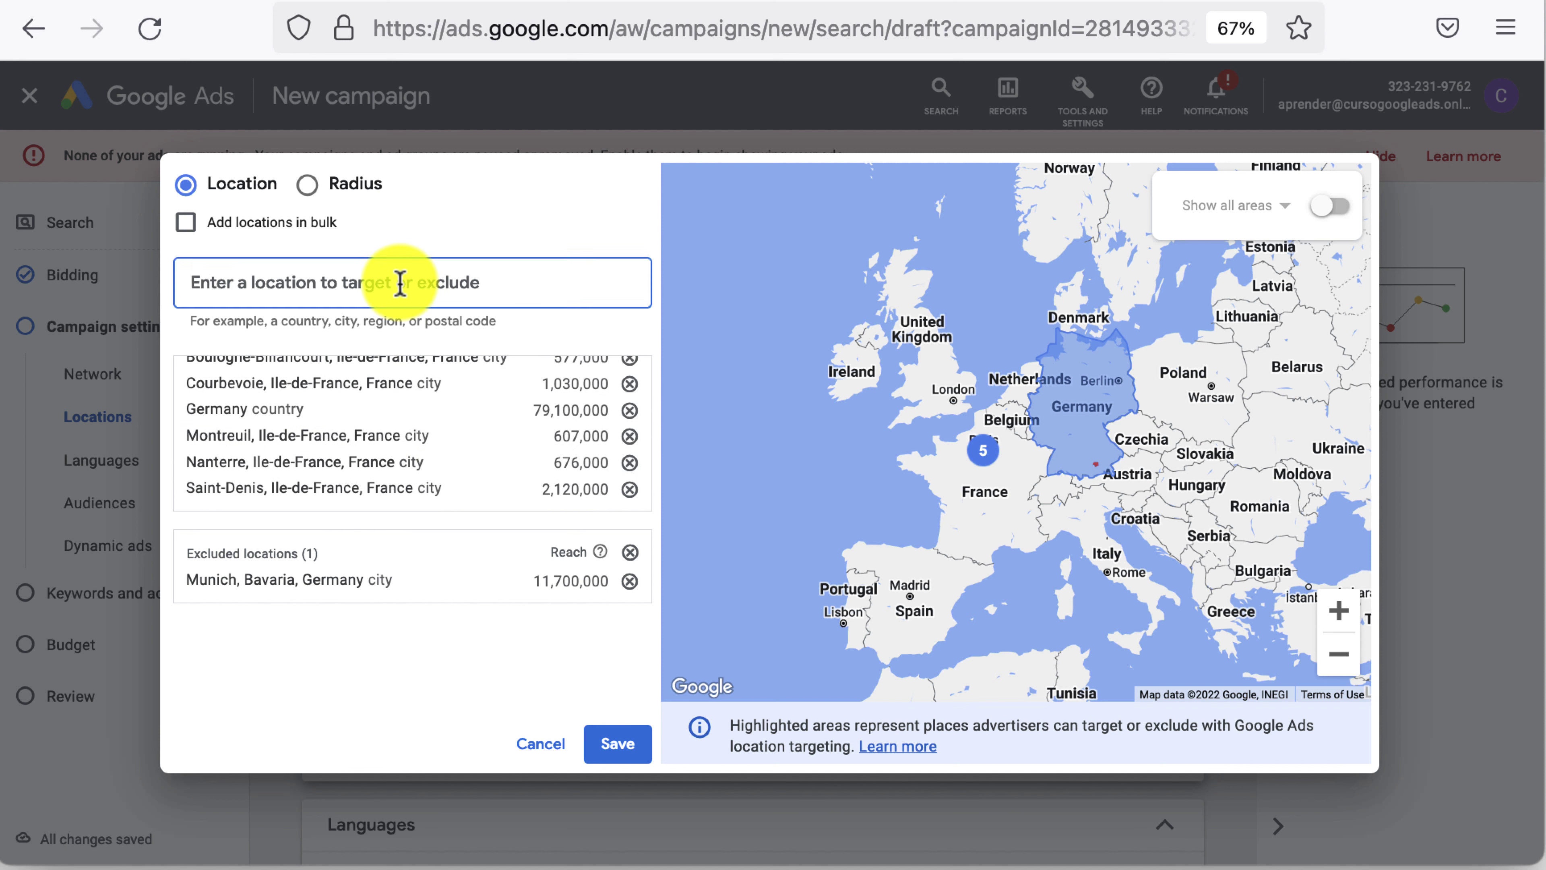
text(Andaluci)
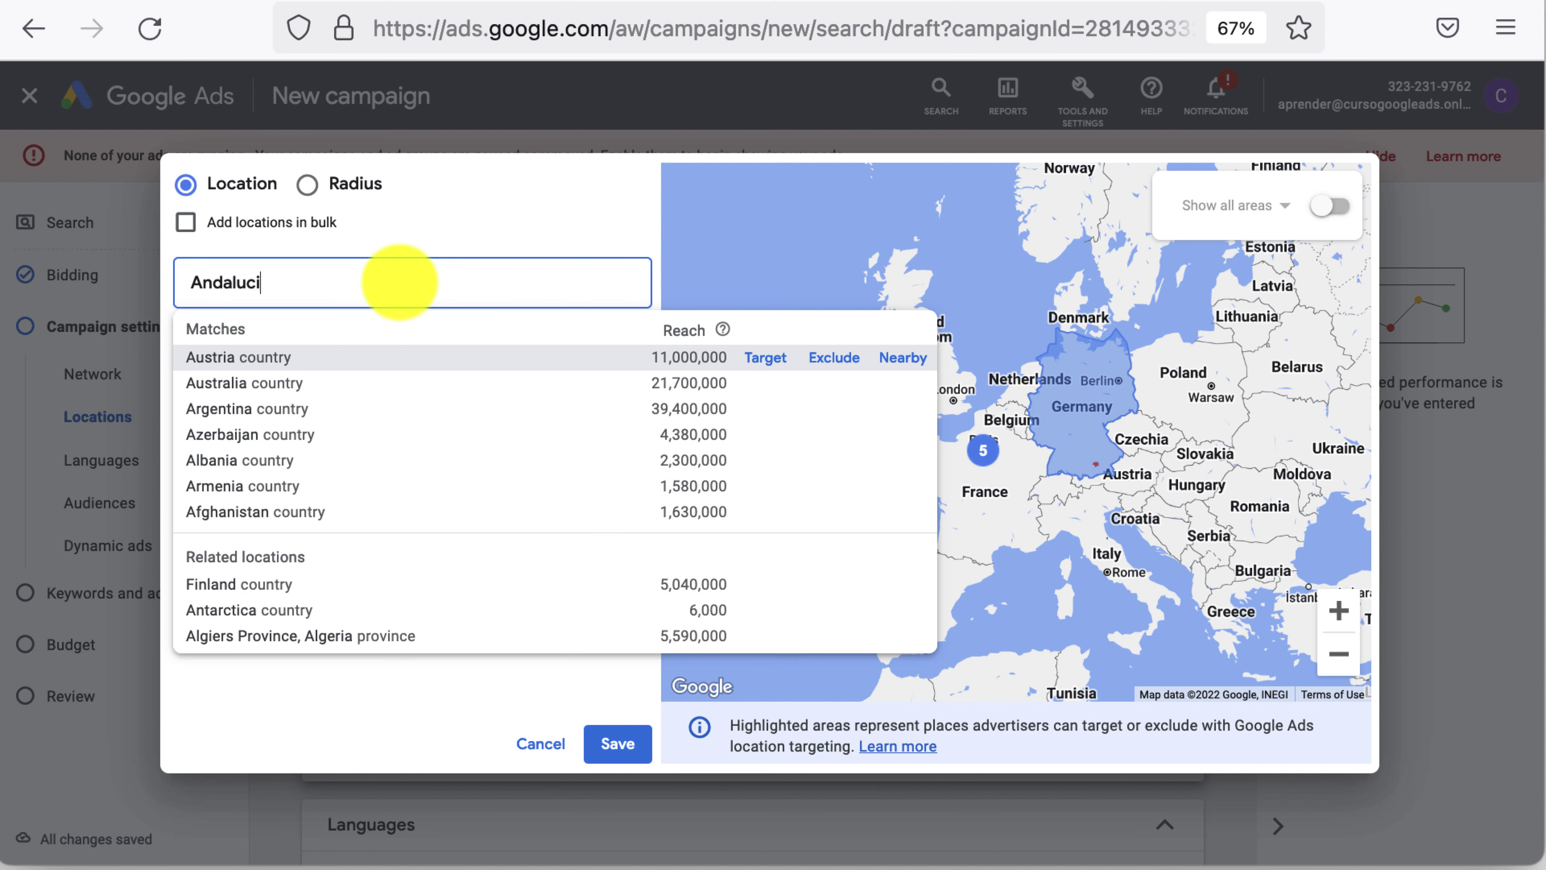
text(a)
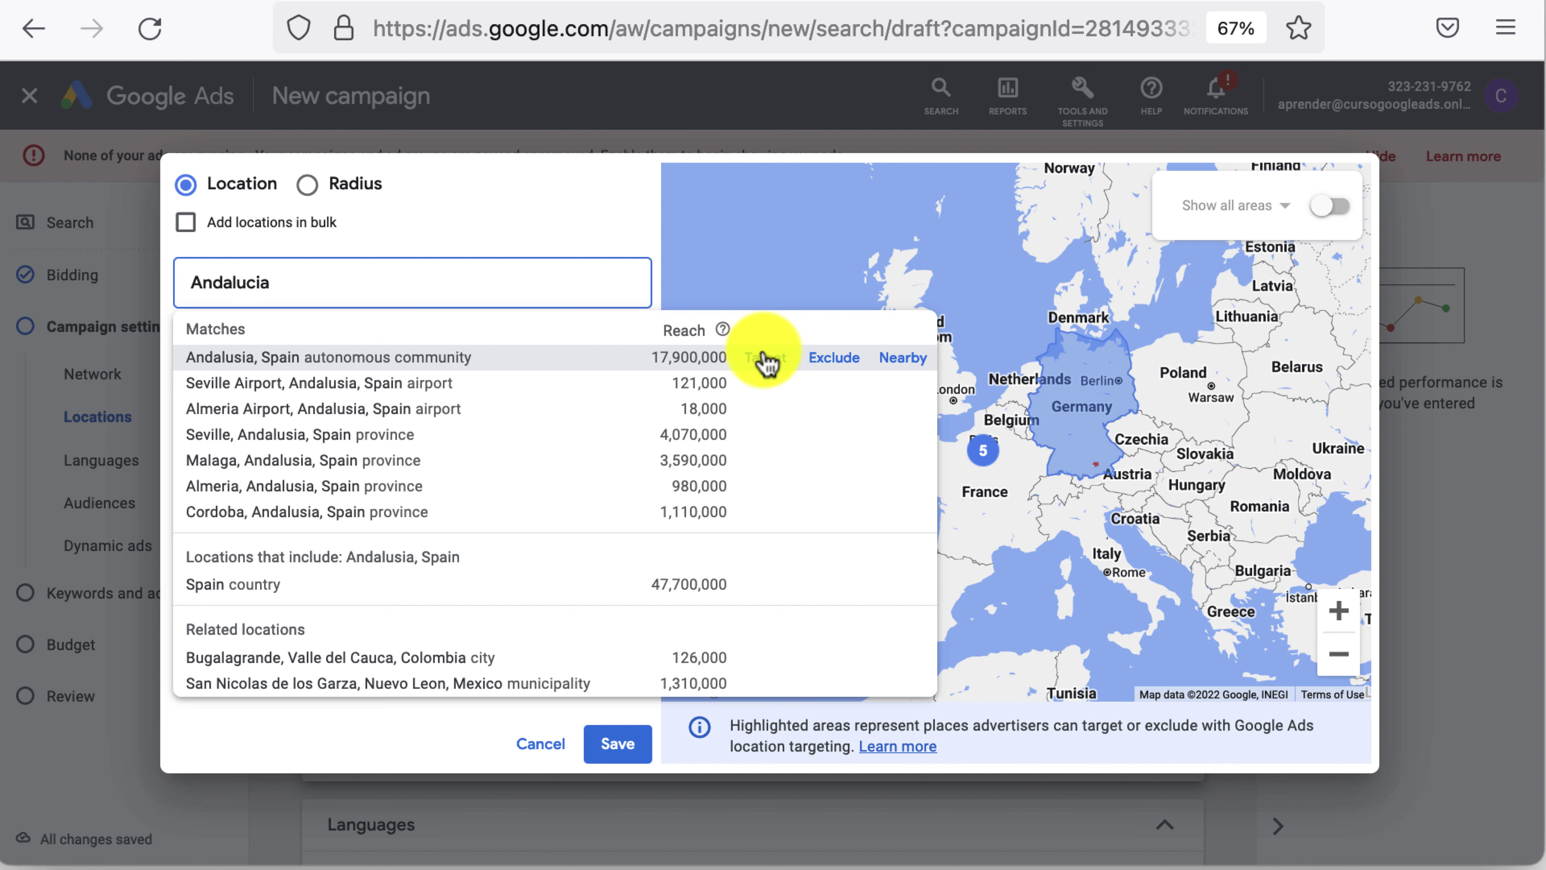
click(768, 364)
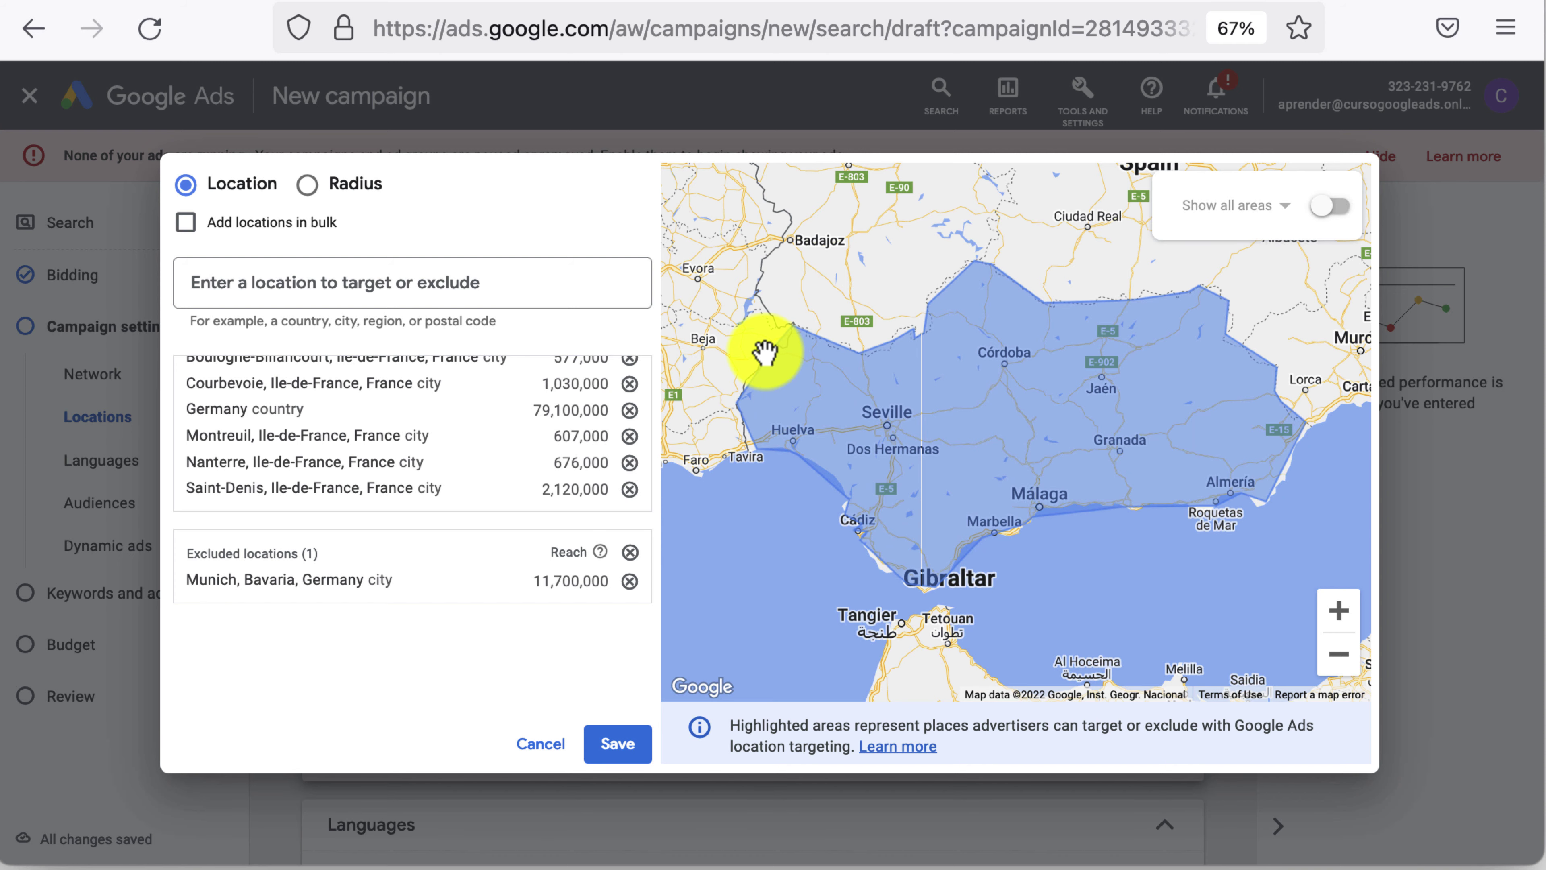
Examine Andalusia on the map together with the targeted areas in Germany and around Paris.
click(1339, 654)
click(1339, 654)
click(1339, 654)
drag(916, 283, 1080, 561)
click(1338, 614)
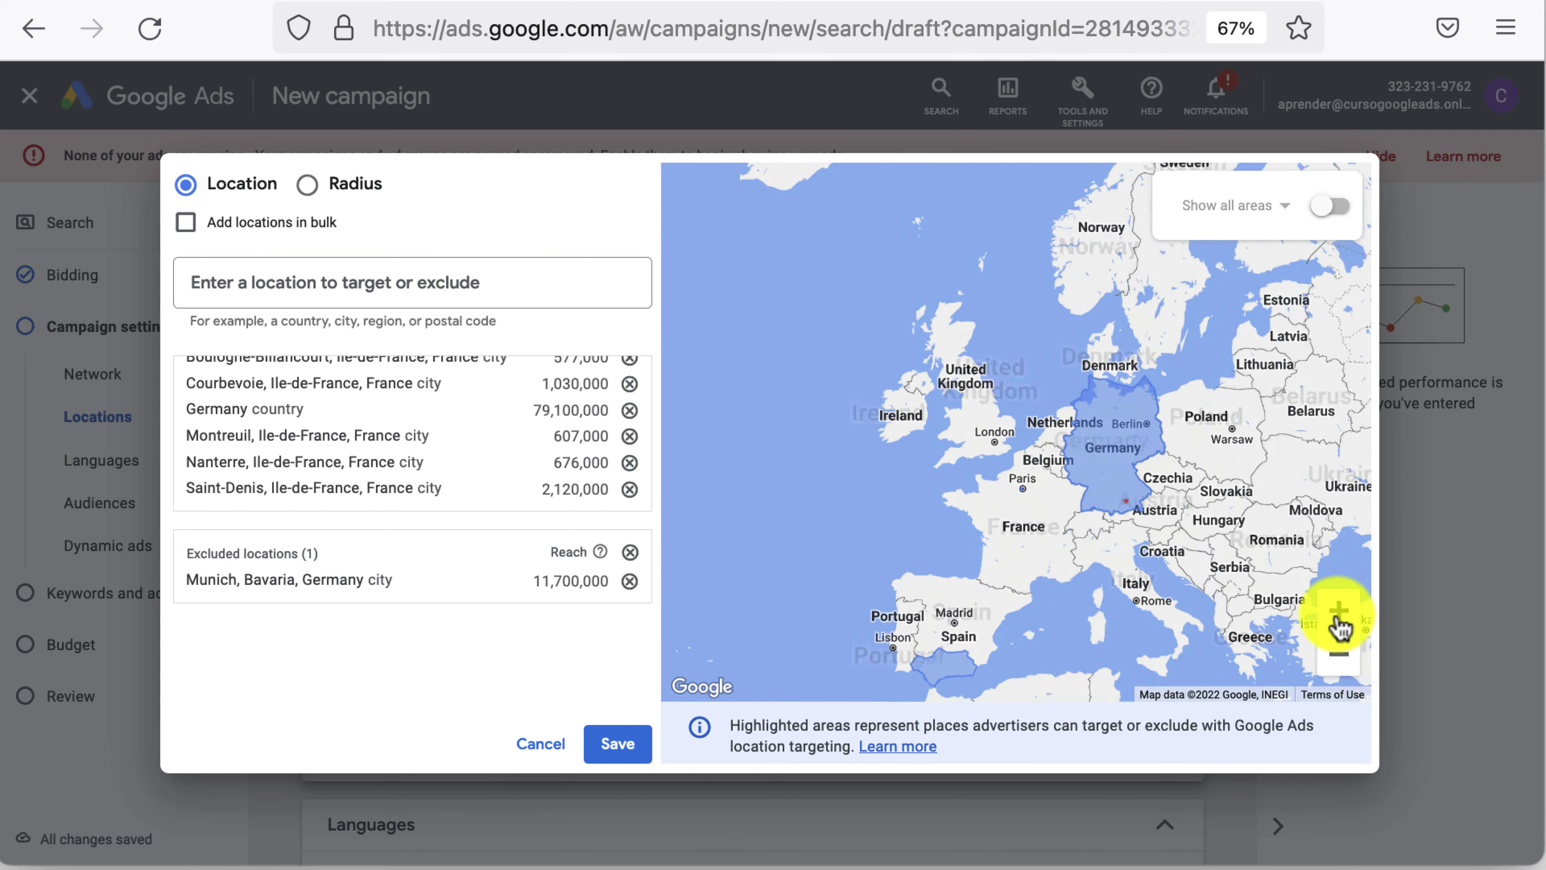
click(1338, 614)
scroll(1121, 524, up, 1)
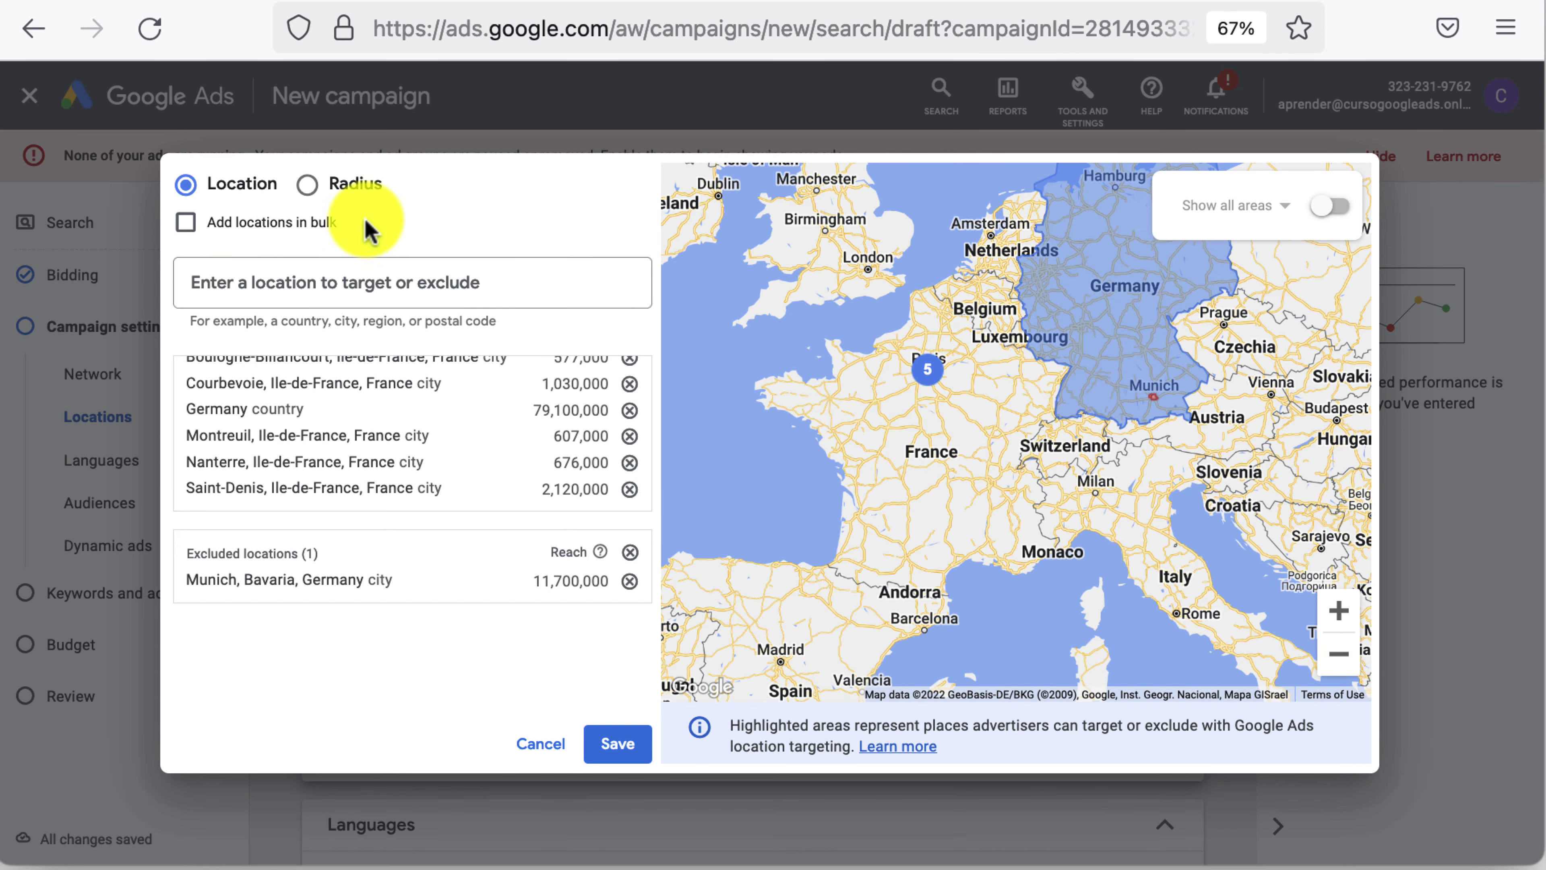
Try to set up radius targeting of 15 km around a street address in Barcelona.
click(303, 196)
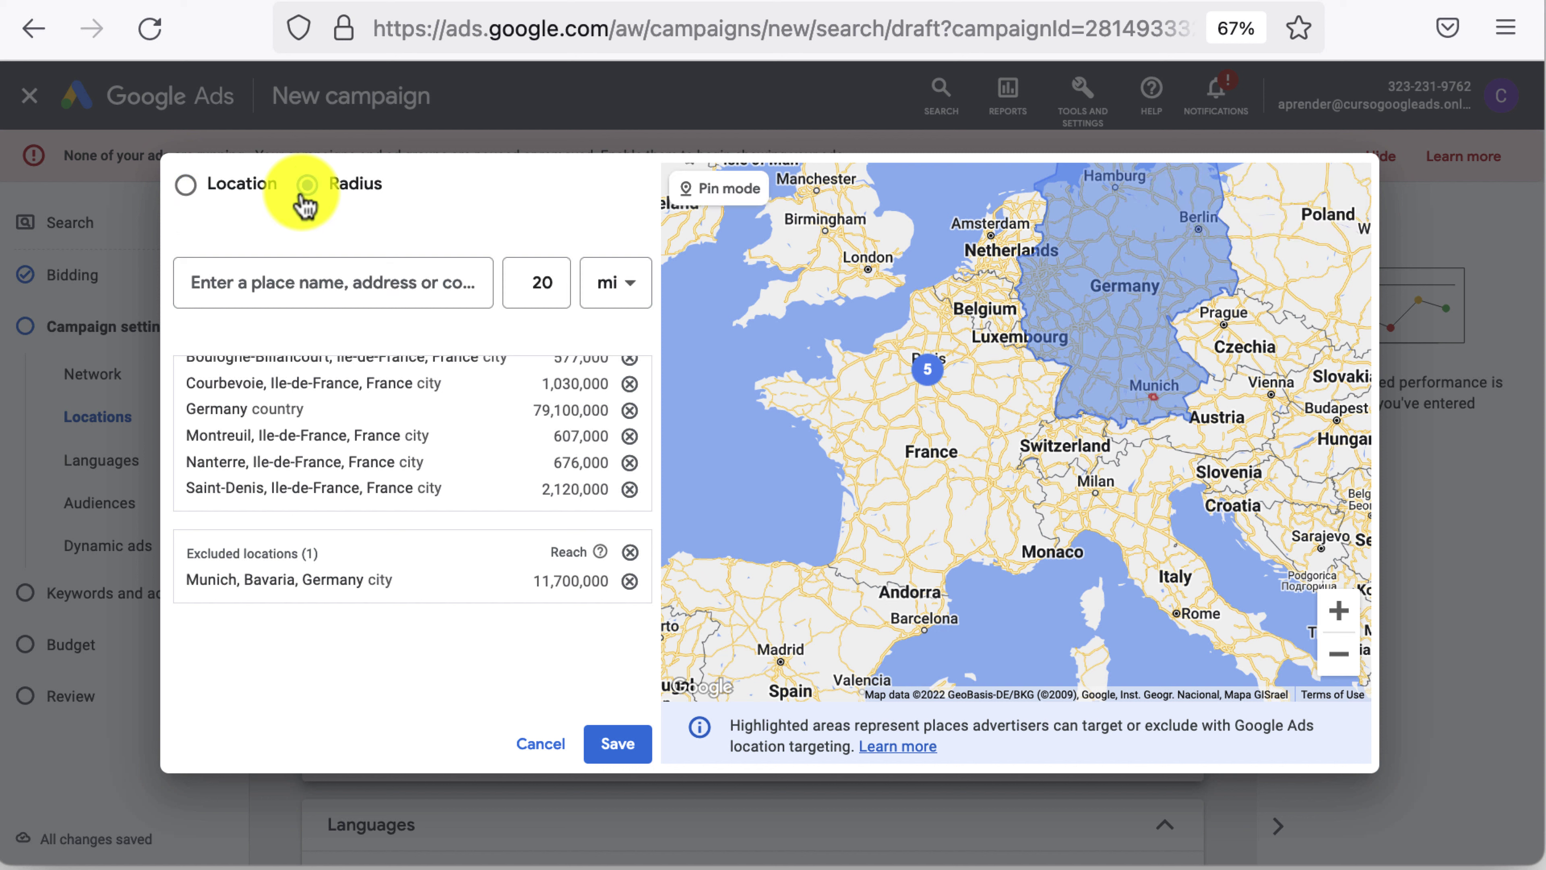
click(362, 286)
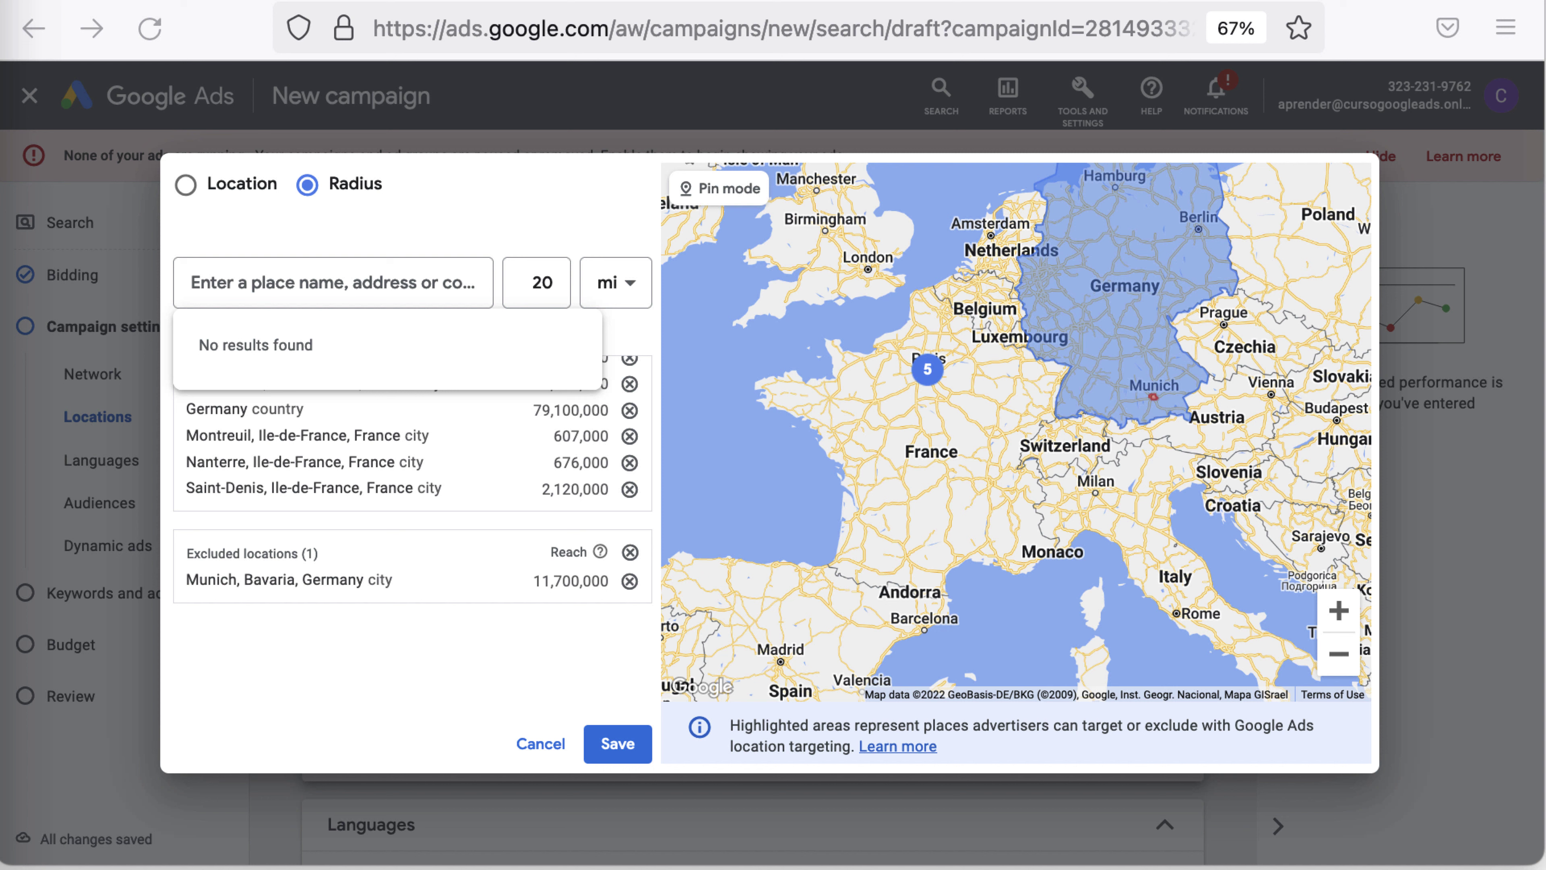
click(364, 293)
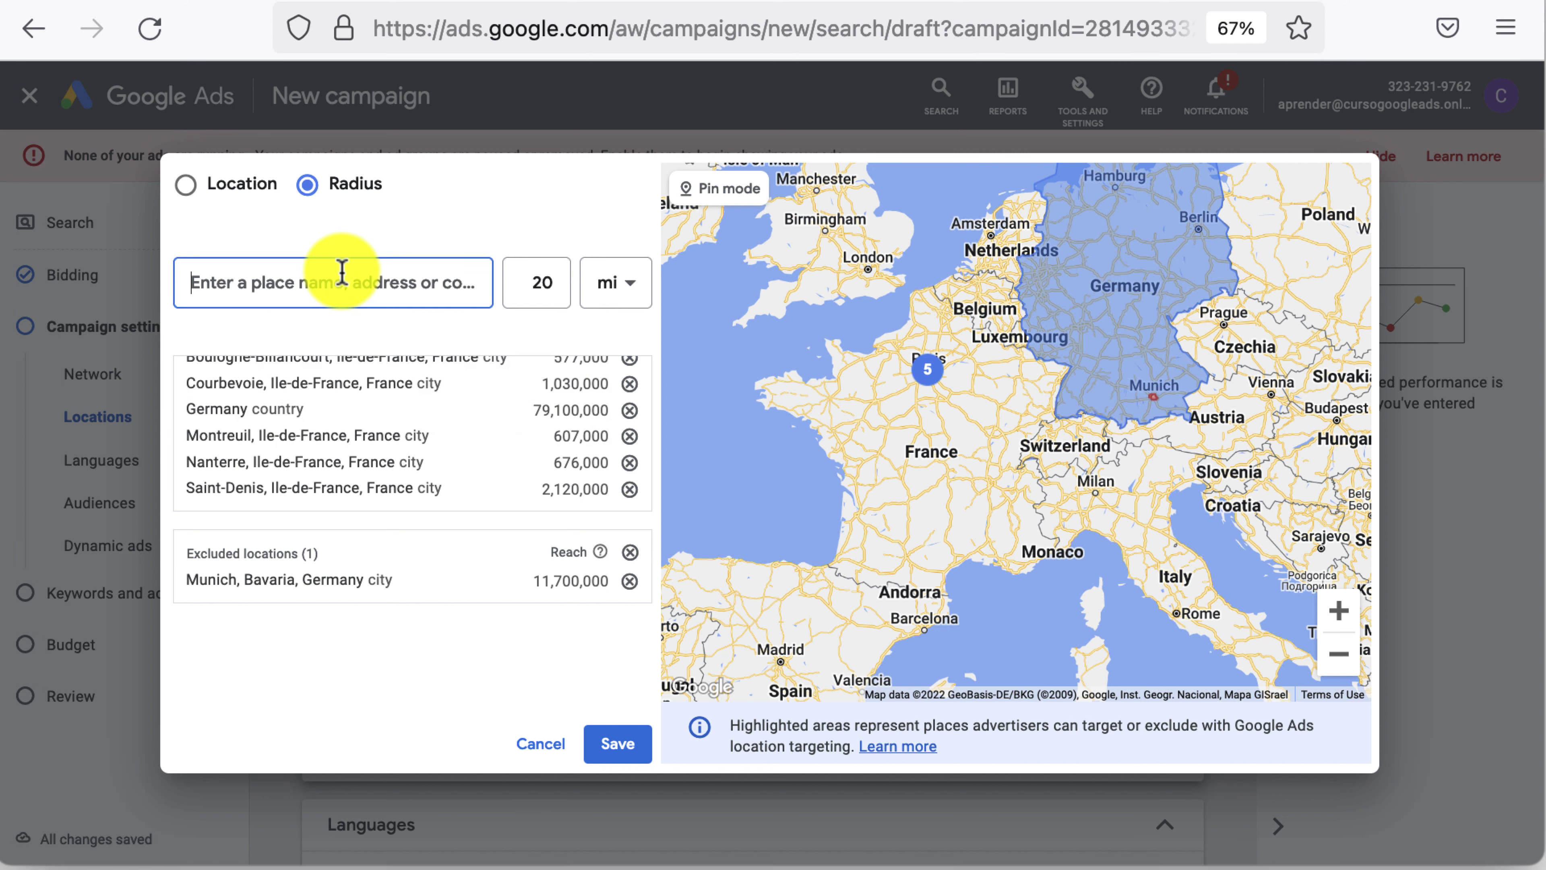
text(Passeig de Gràcia, 43)
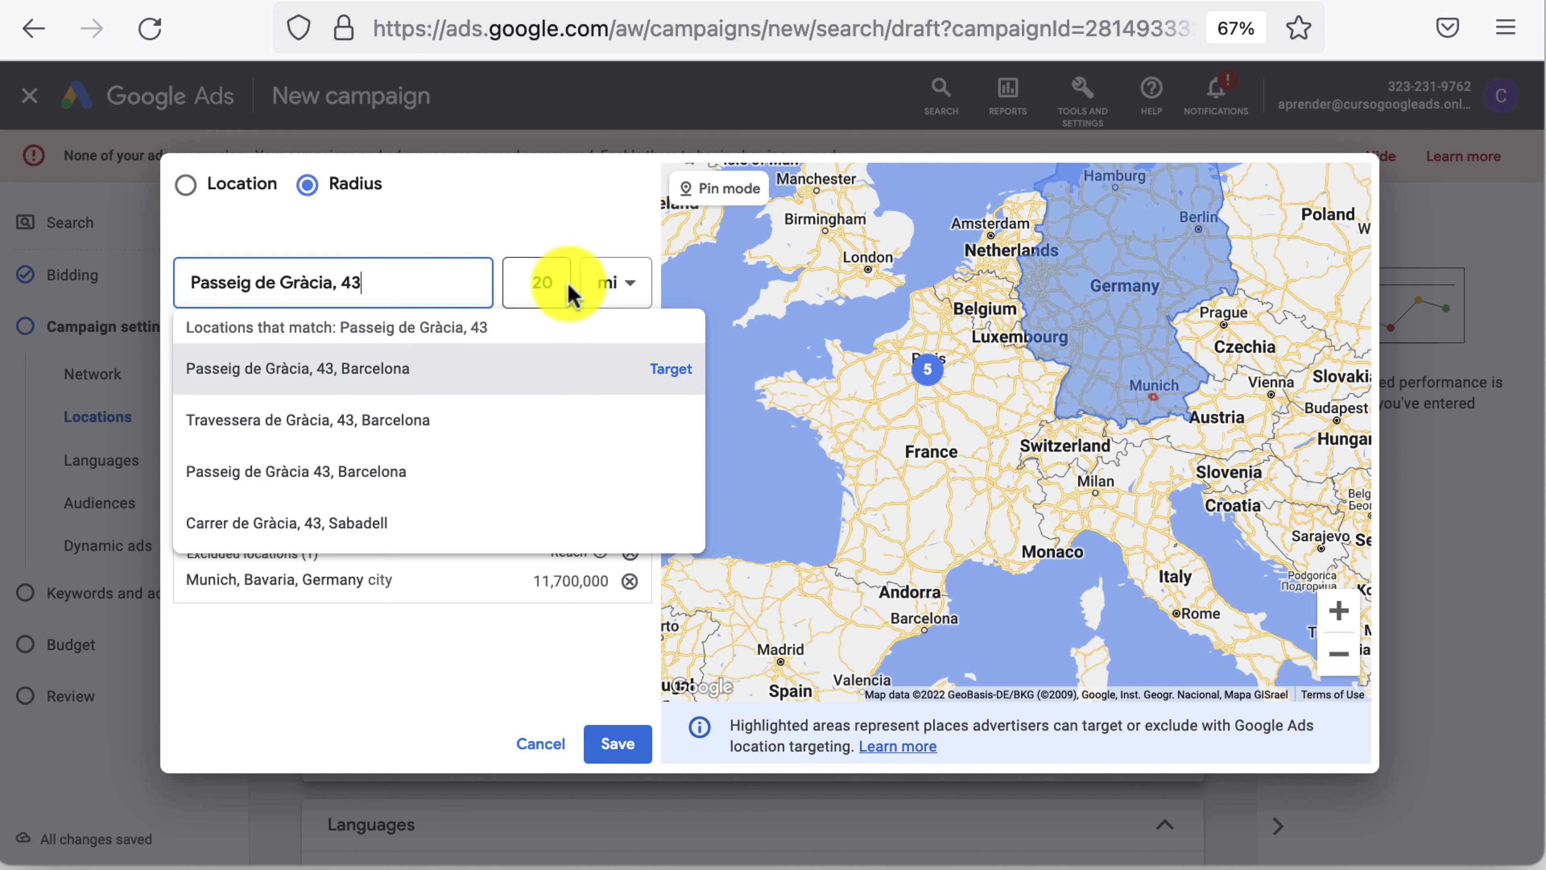
click(548, 284)
text(3)
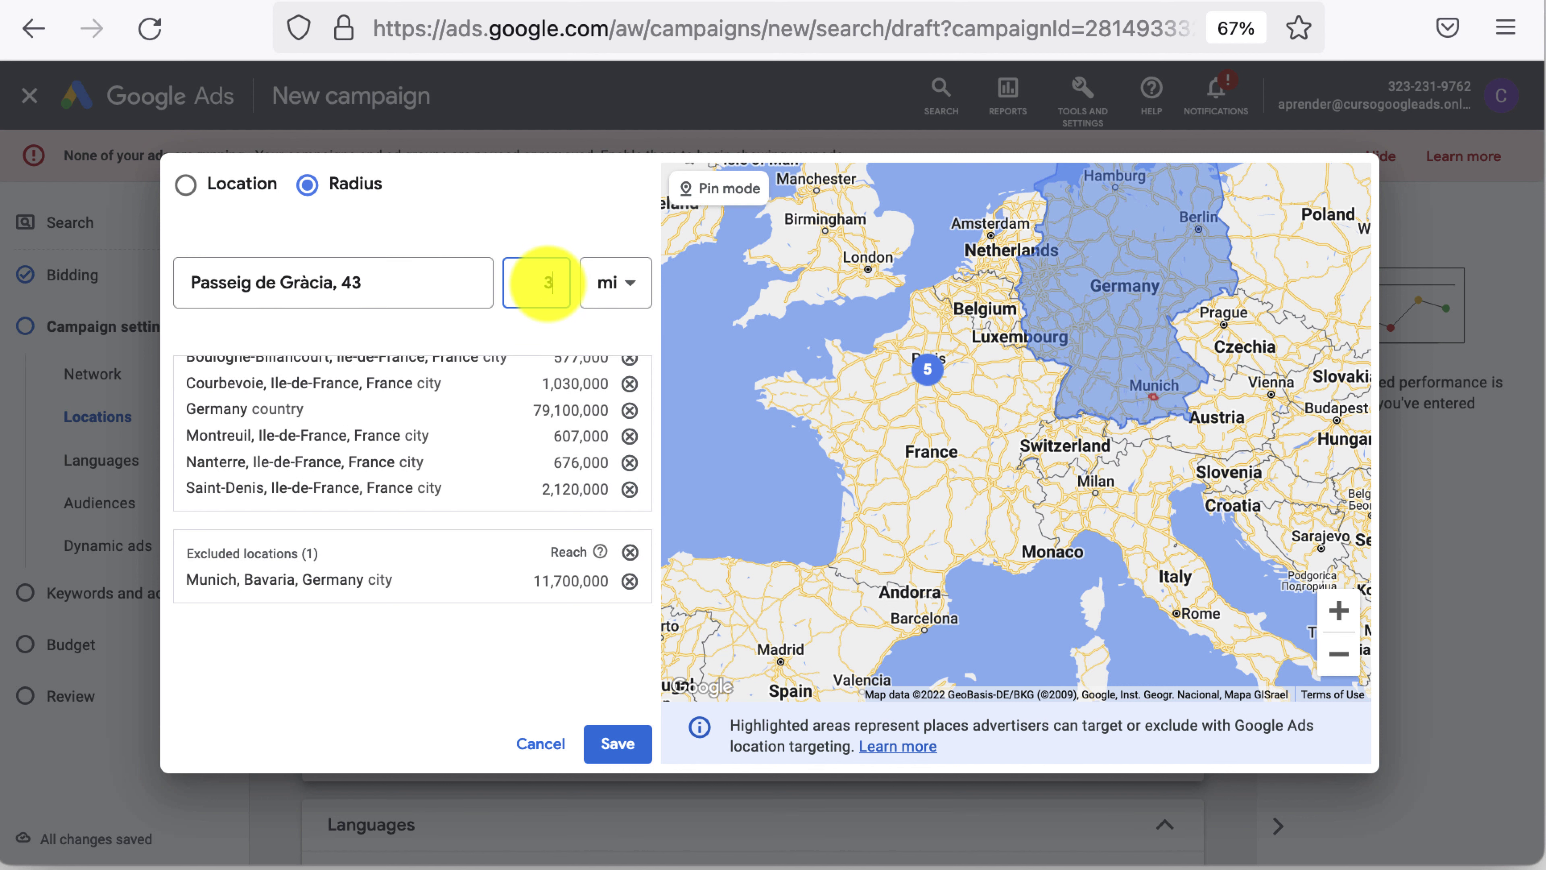
key(BackSpace)
text(15)
click(632, 300)
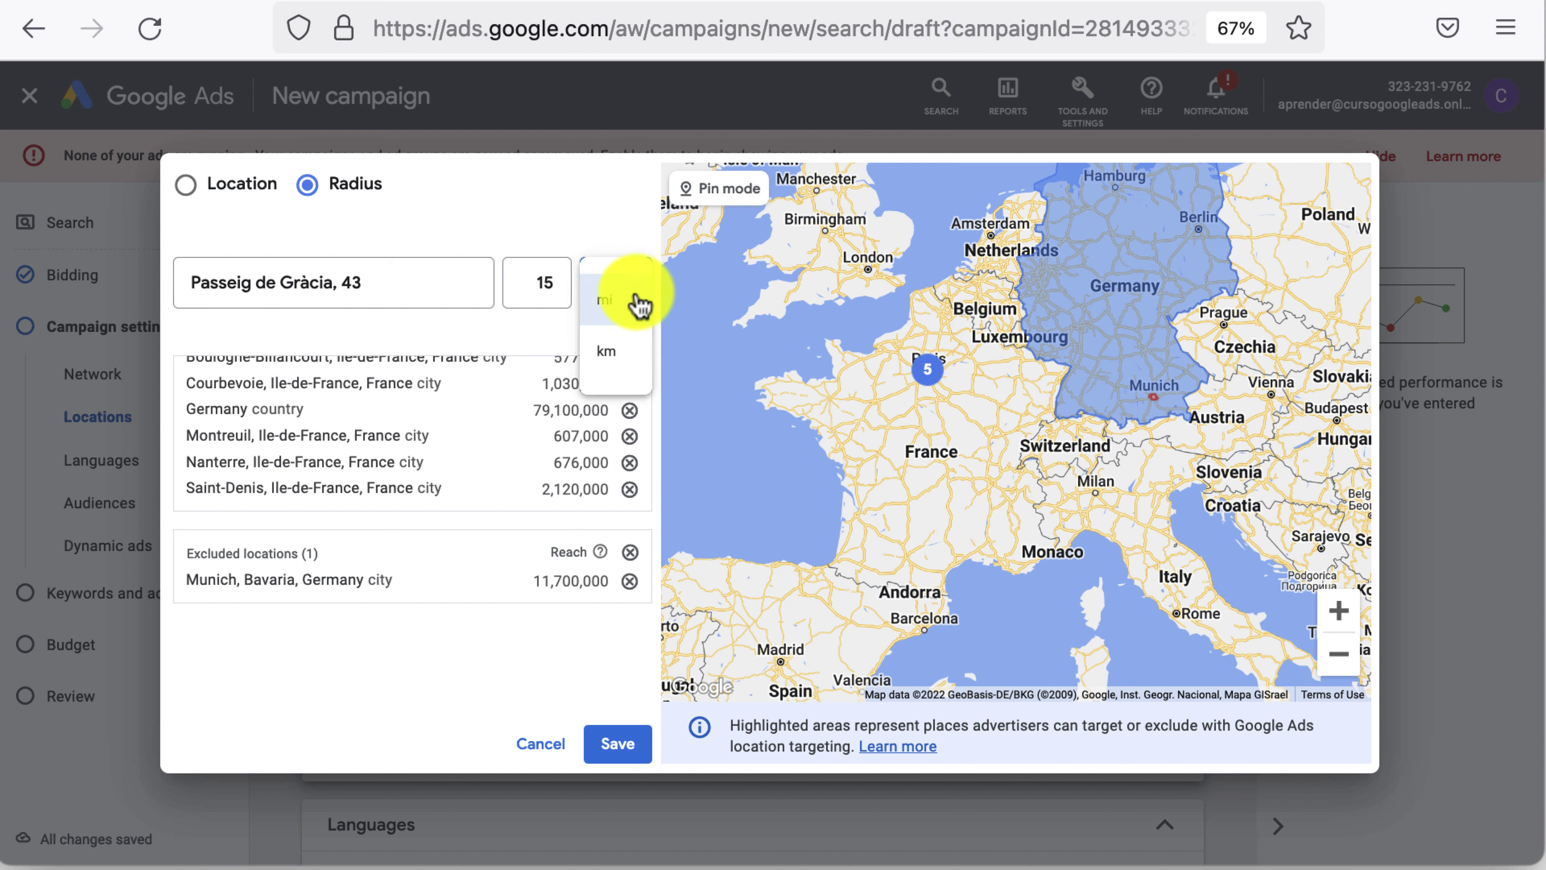
click(629, 355)
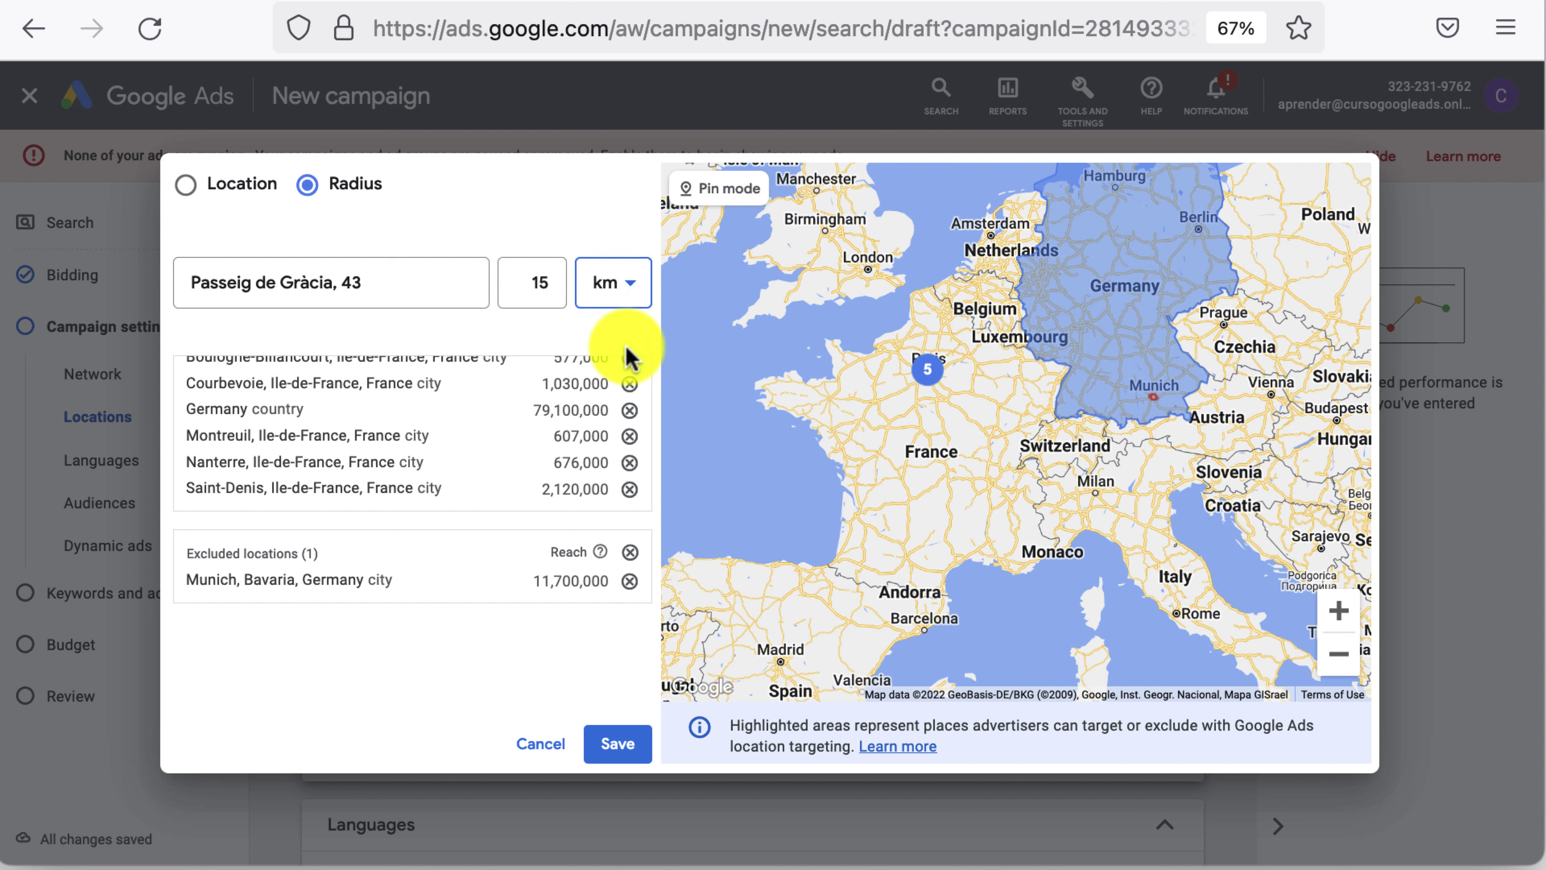
Save the advanced location search and review the campaign's targeted and excluded locations.
click(618, 744)
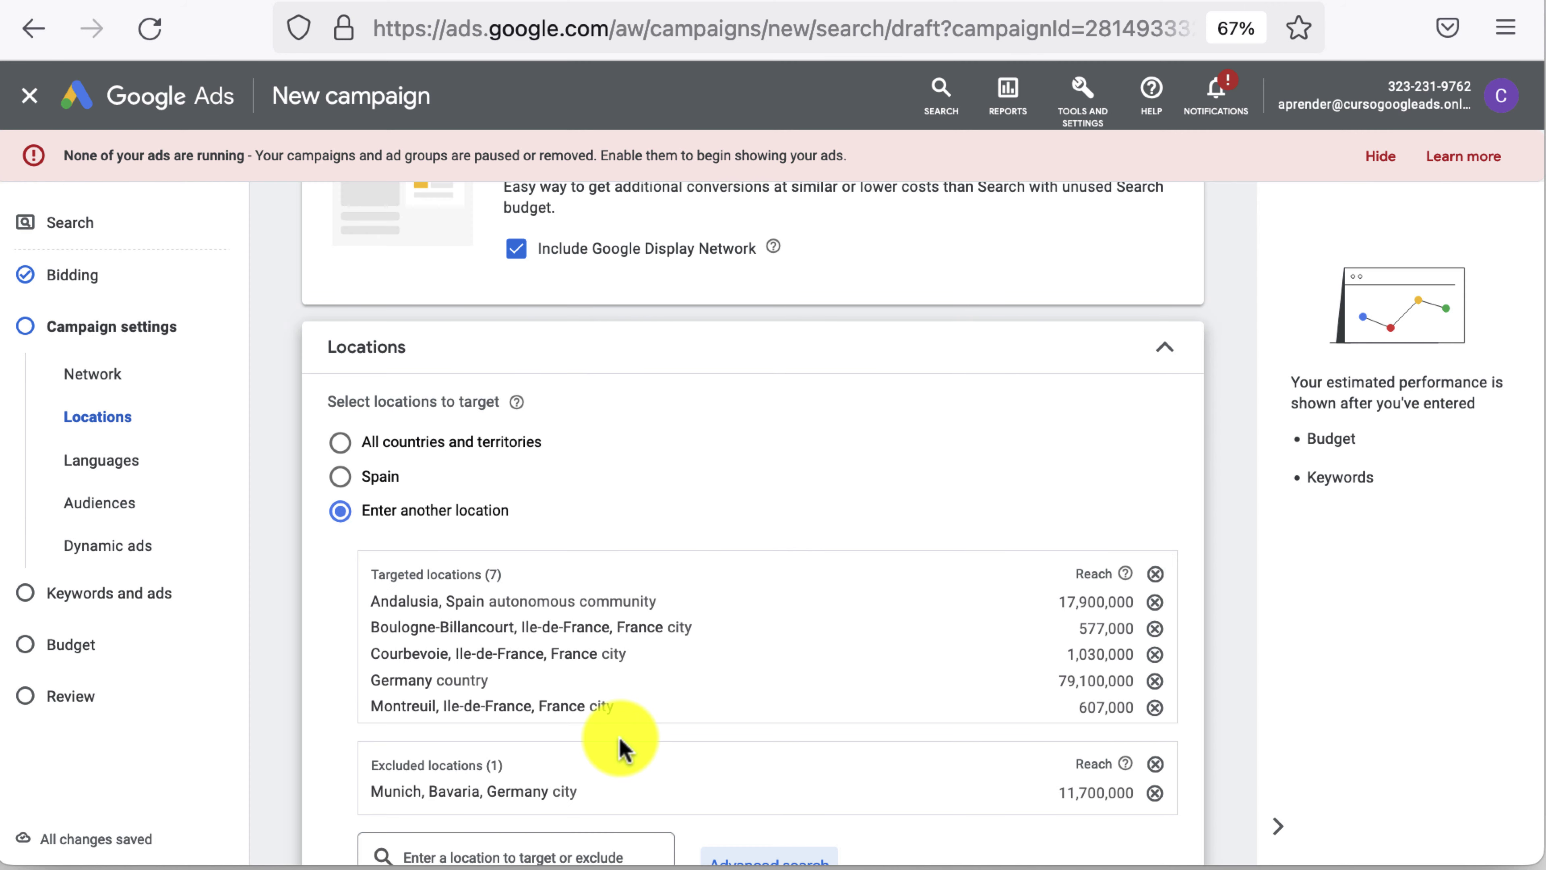
scroll(621, 740, down, 2)
scroll(608, 601, down, 1)
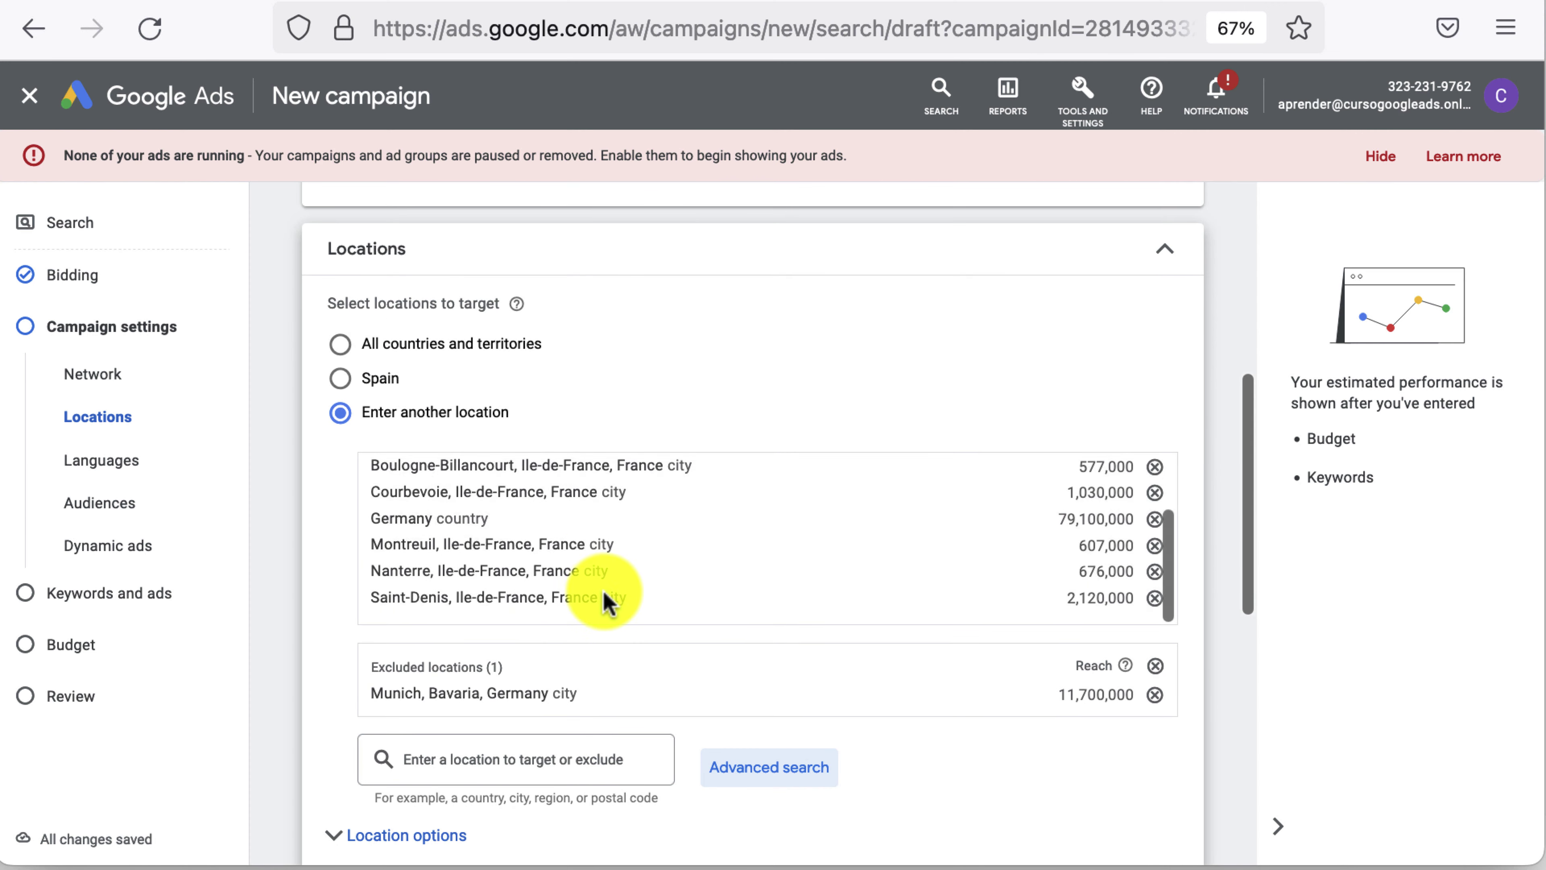
scroll(548, 610, down, 2)
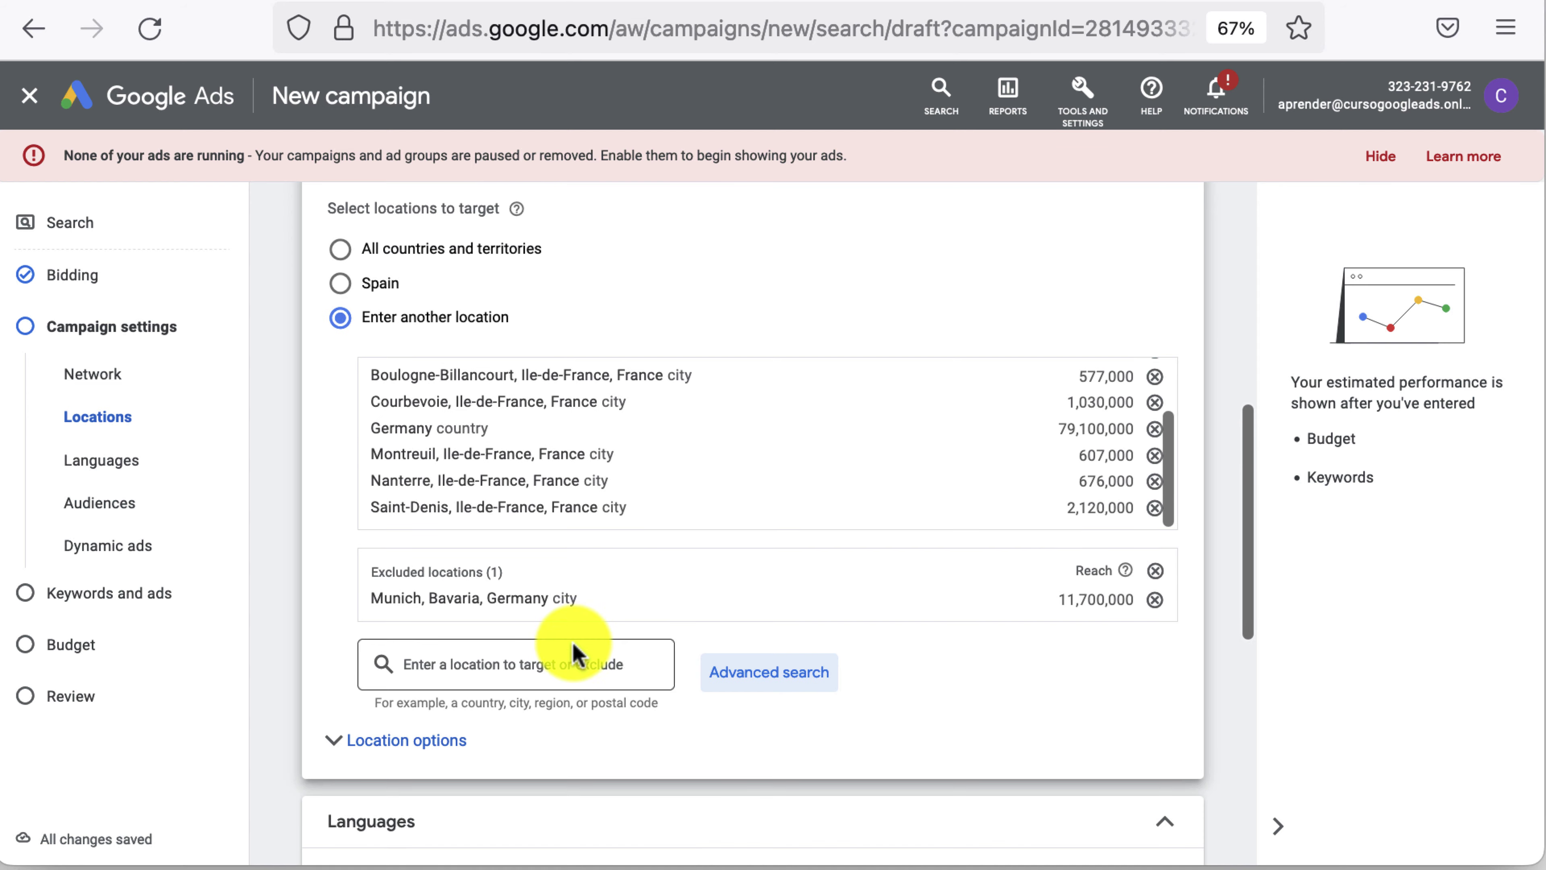
Reopen the advanced location search for radius targeting, enter the Barcelona street address and set the radius unit to km.
click(790, 678)
click(331, 183)
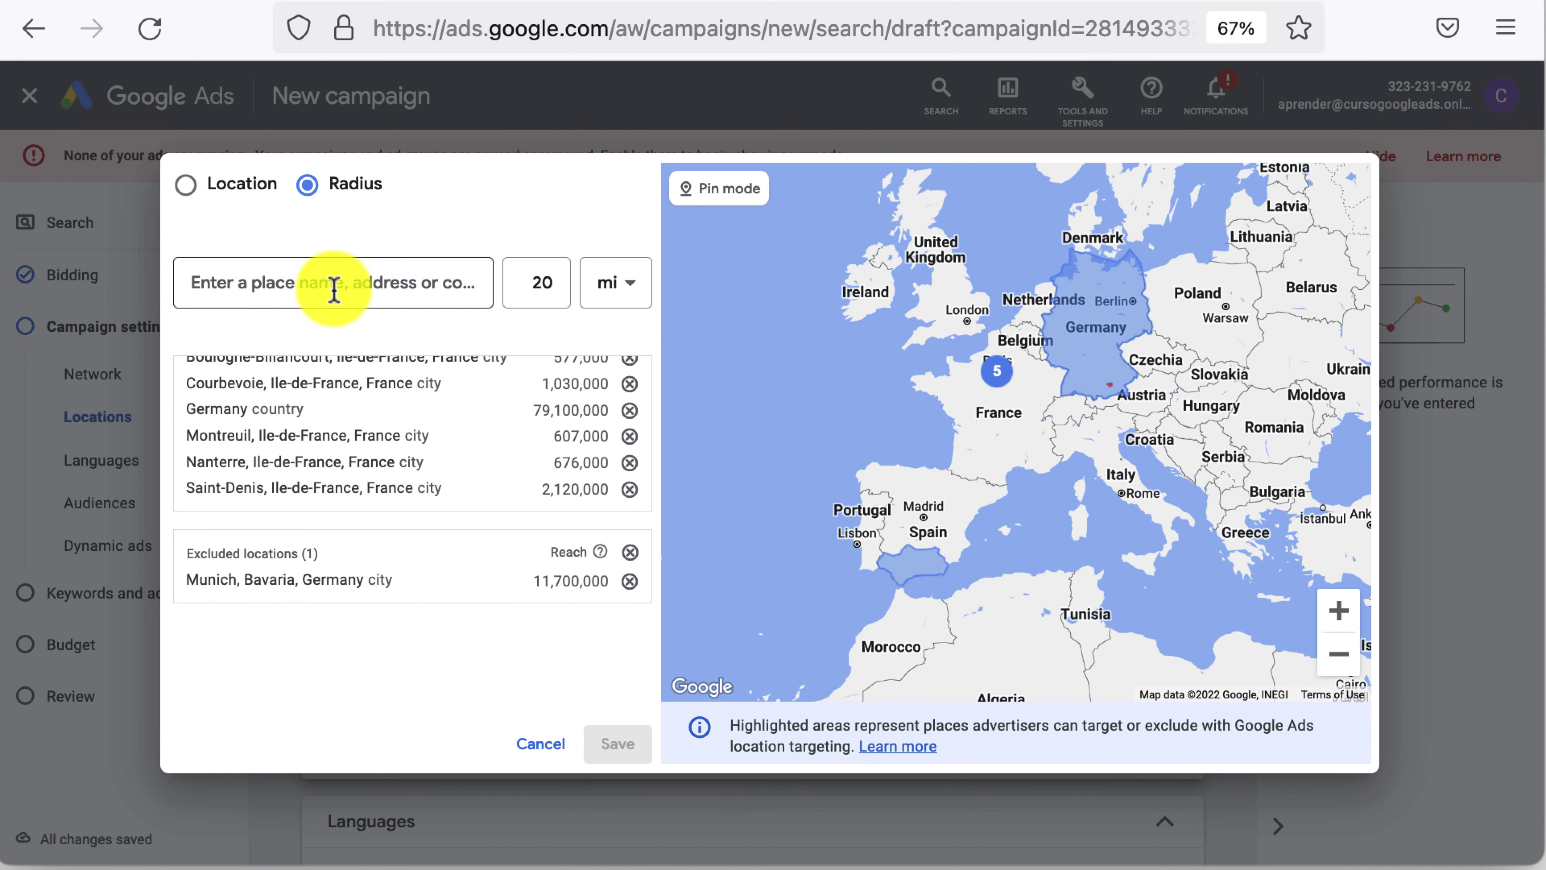
click(328, 284)
text(Passeig de Gràcia, 43)
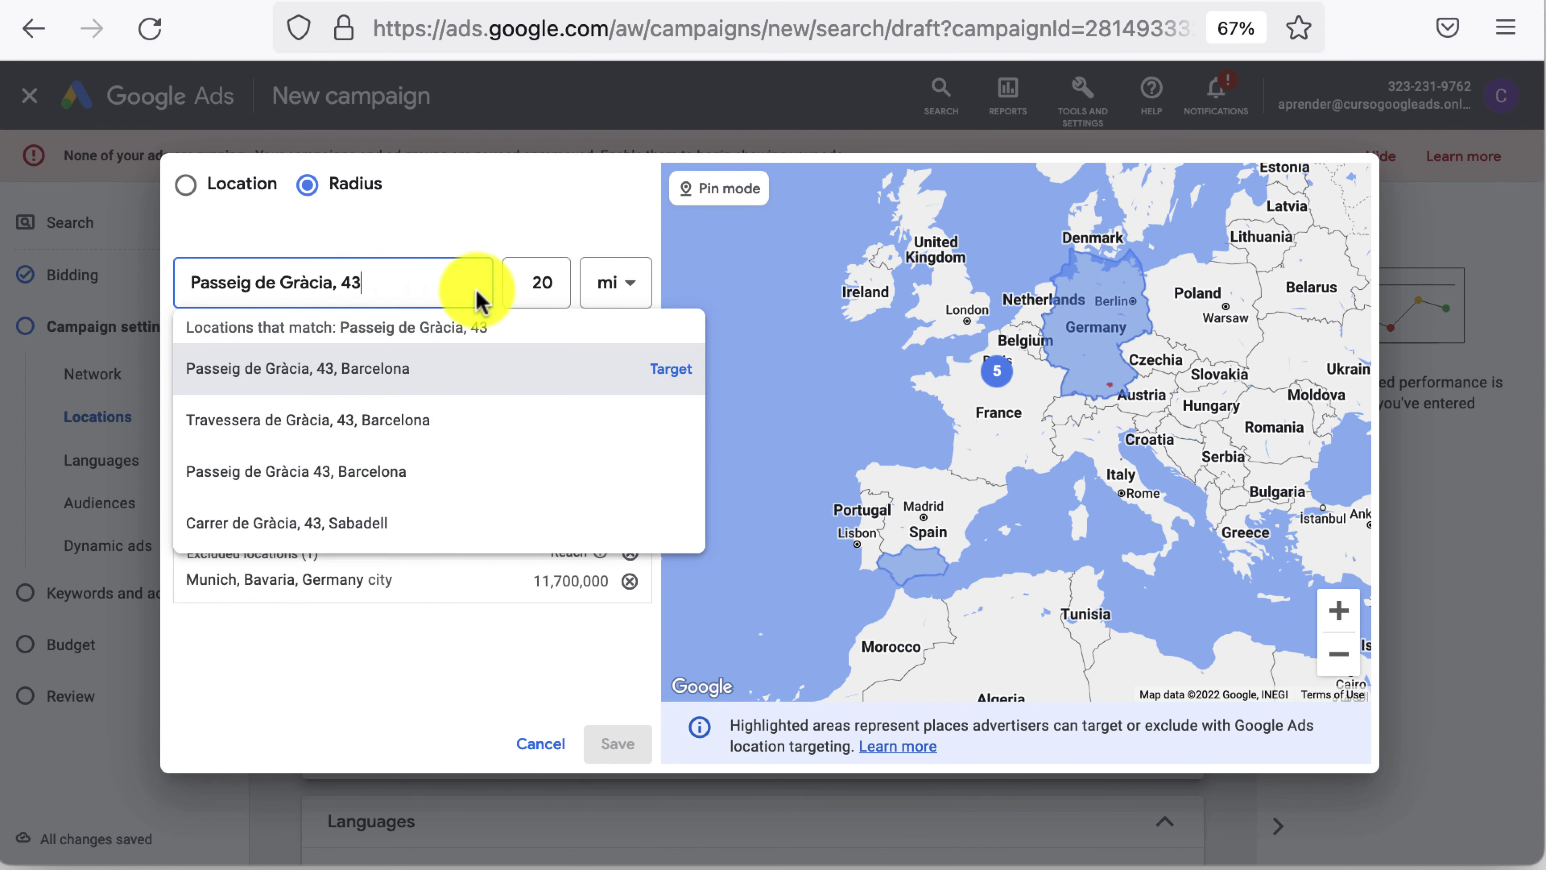
click(539, 285)
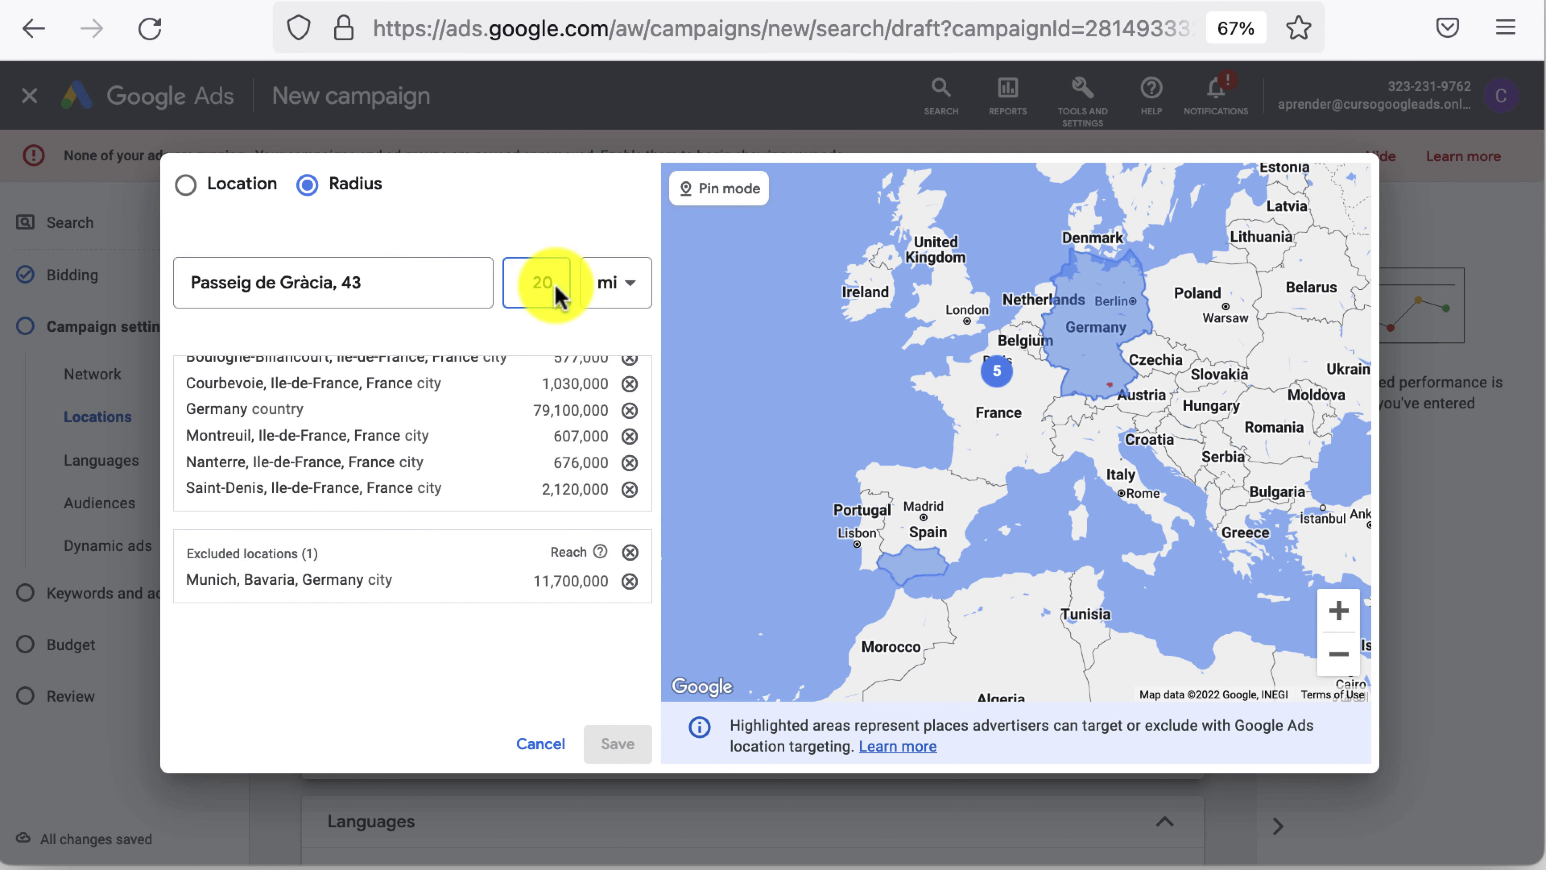
click(596, 292)
click(621, 347)
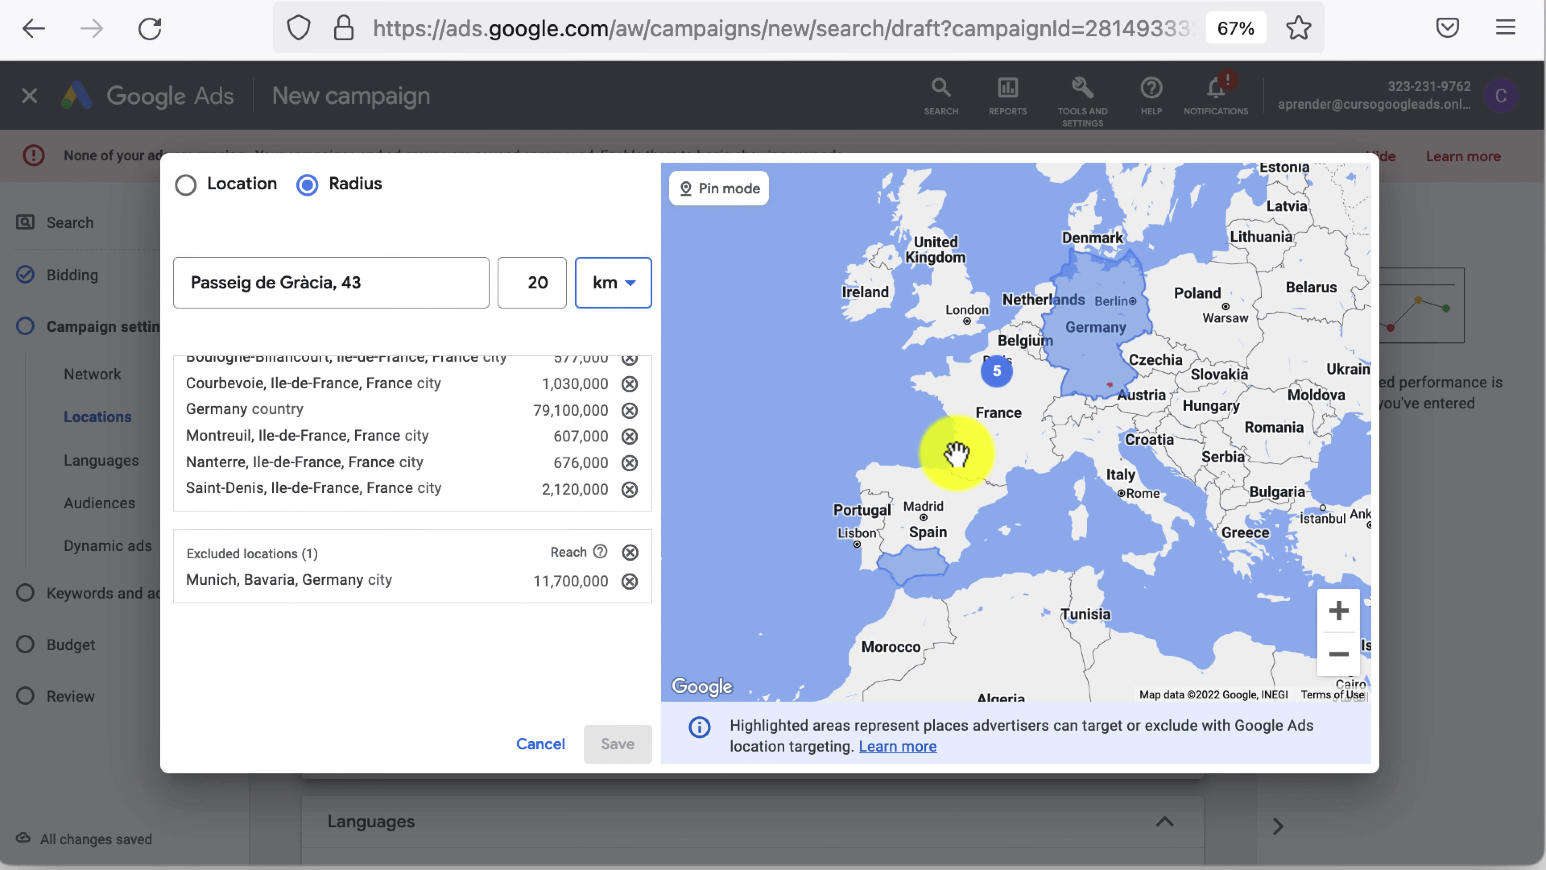
Target the 20 km radius around the matching street address in Barcelona.
scroll(956, 445, down, 2)
click(377, 287)
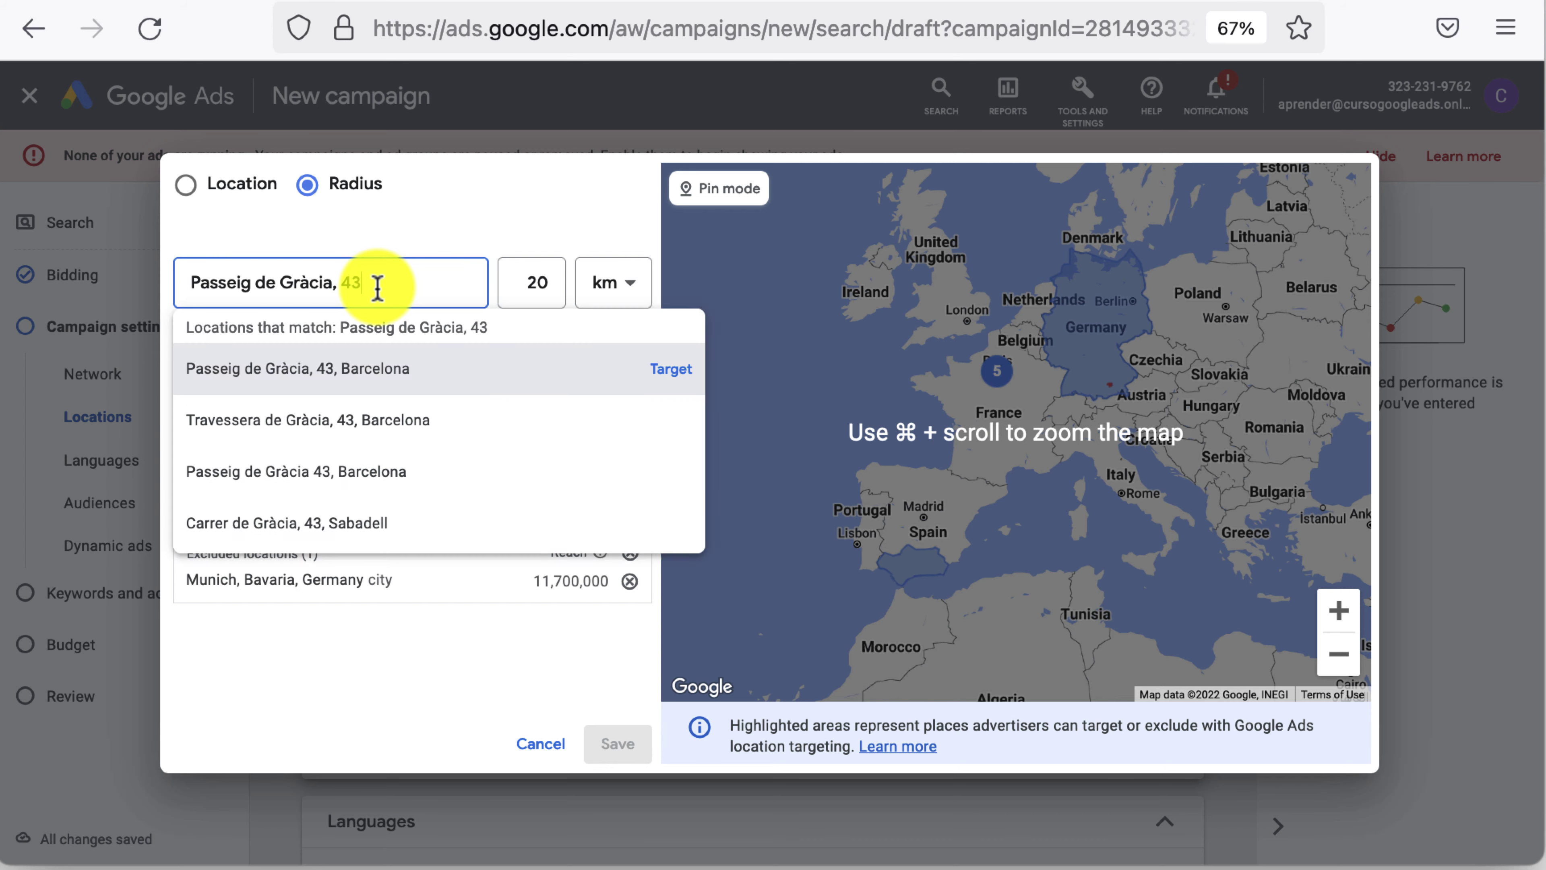
click(481, 383)
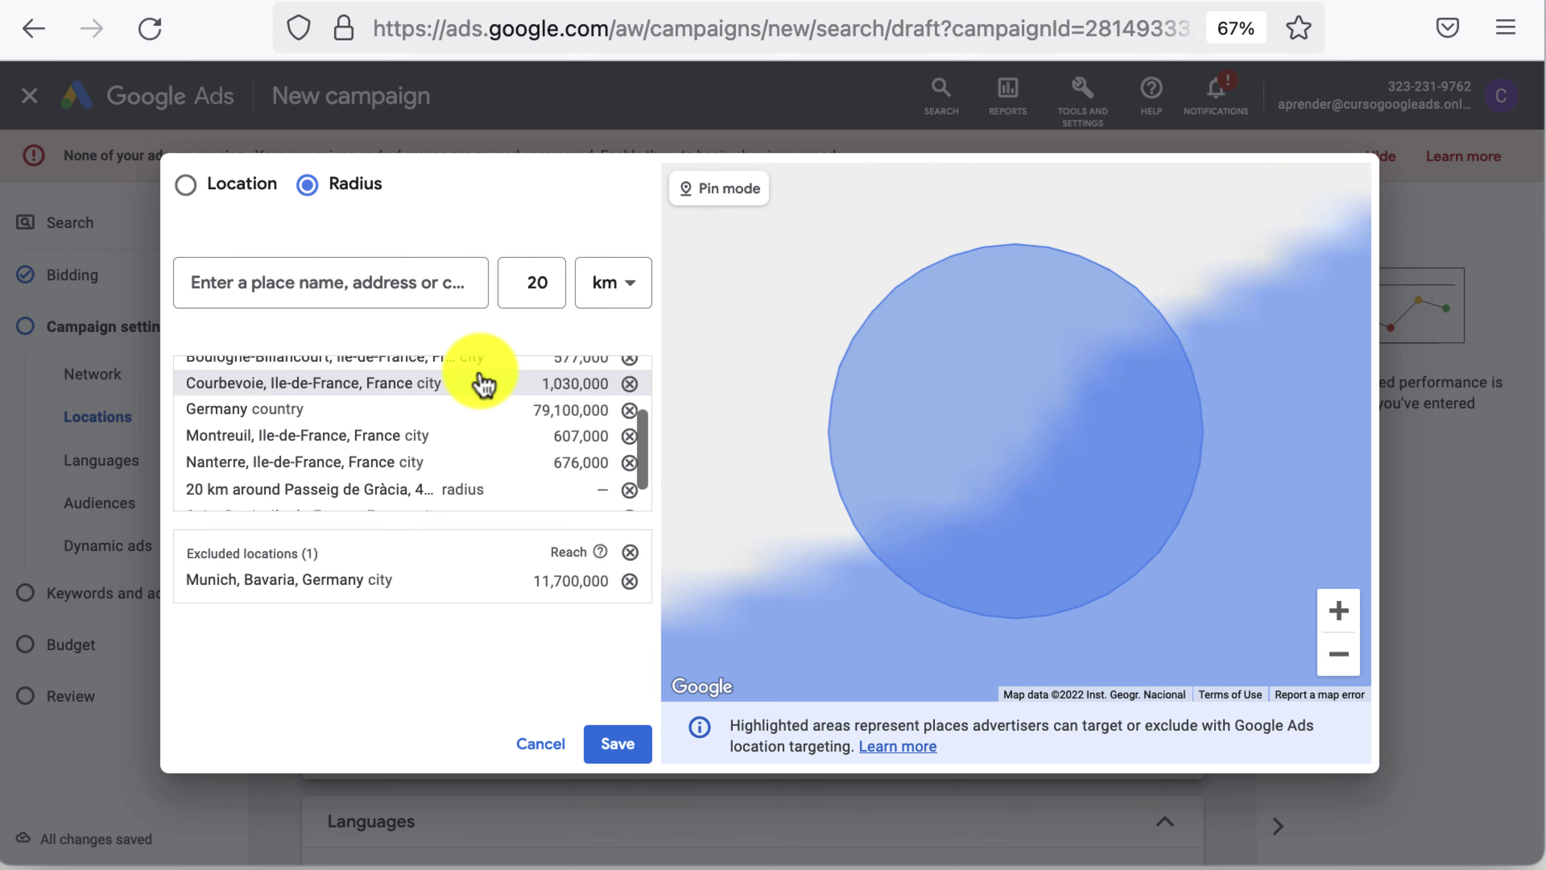
Examine the 20 km circle around Barcelona on the map, and remove that radius from the targeted locations.
scroll(981, 437, down, 2)
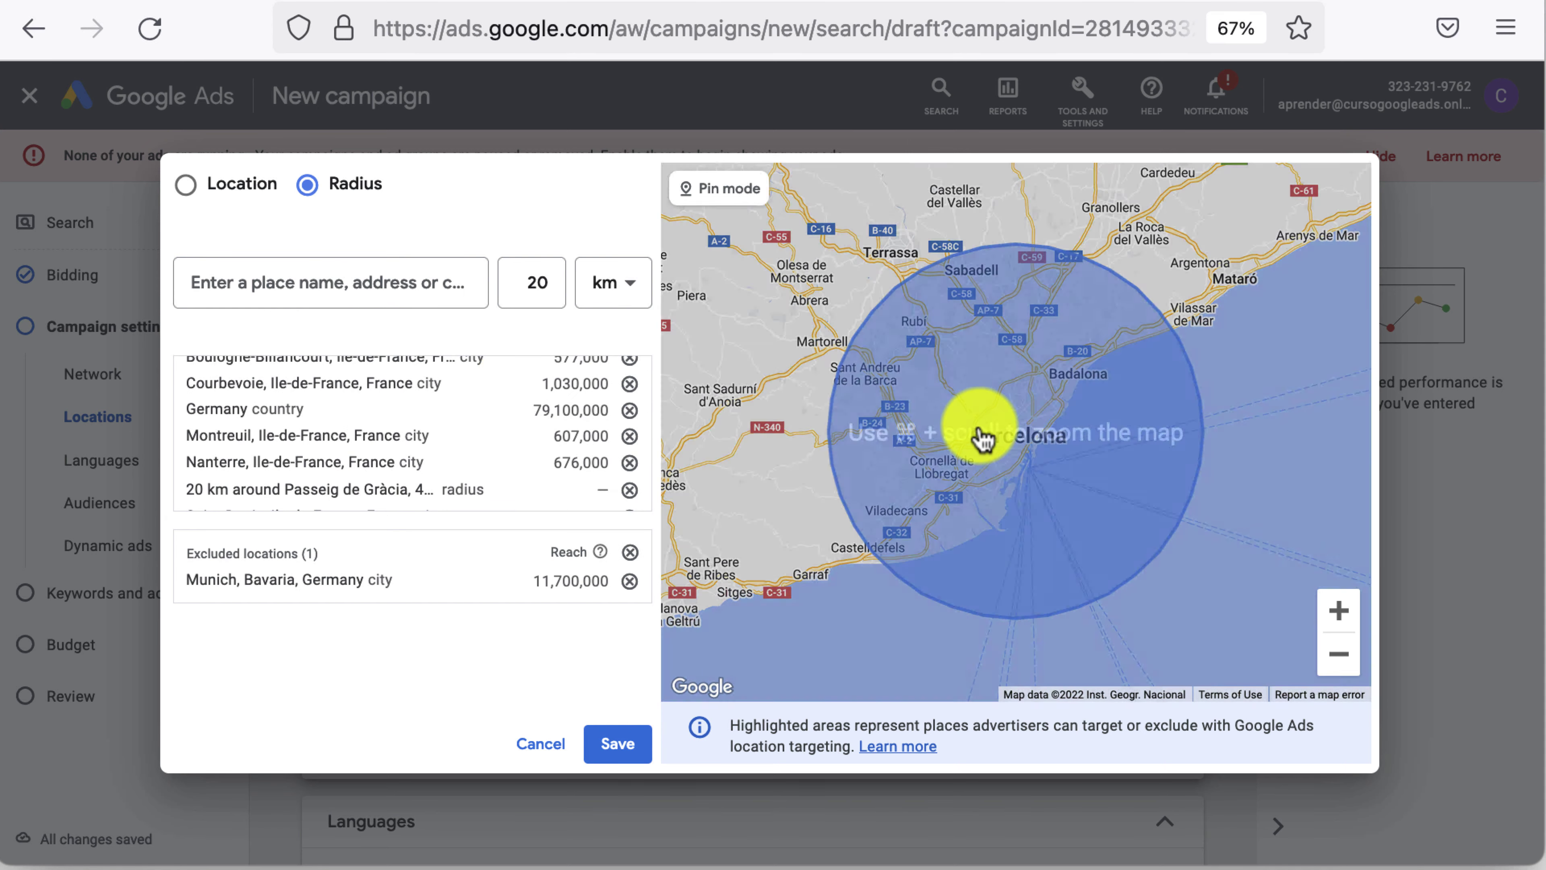
click(536, 285)
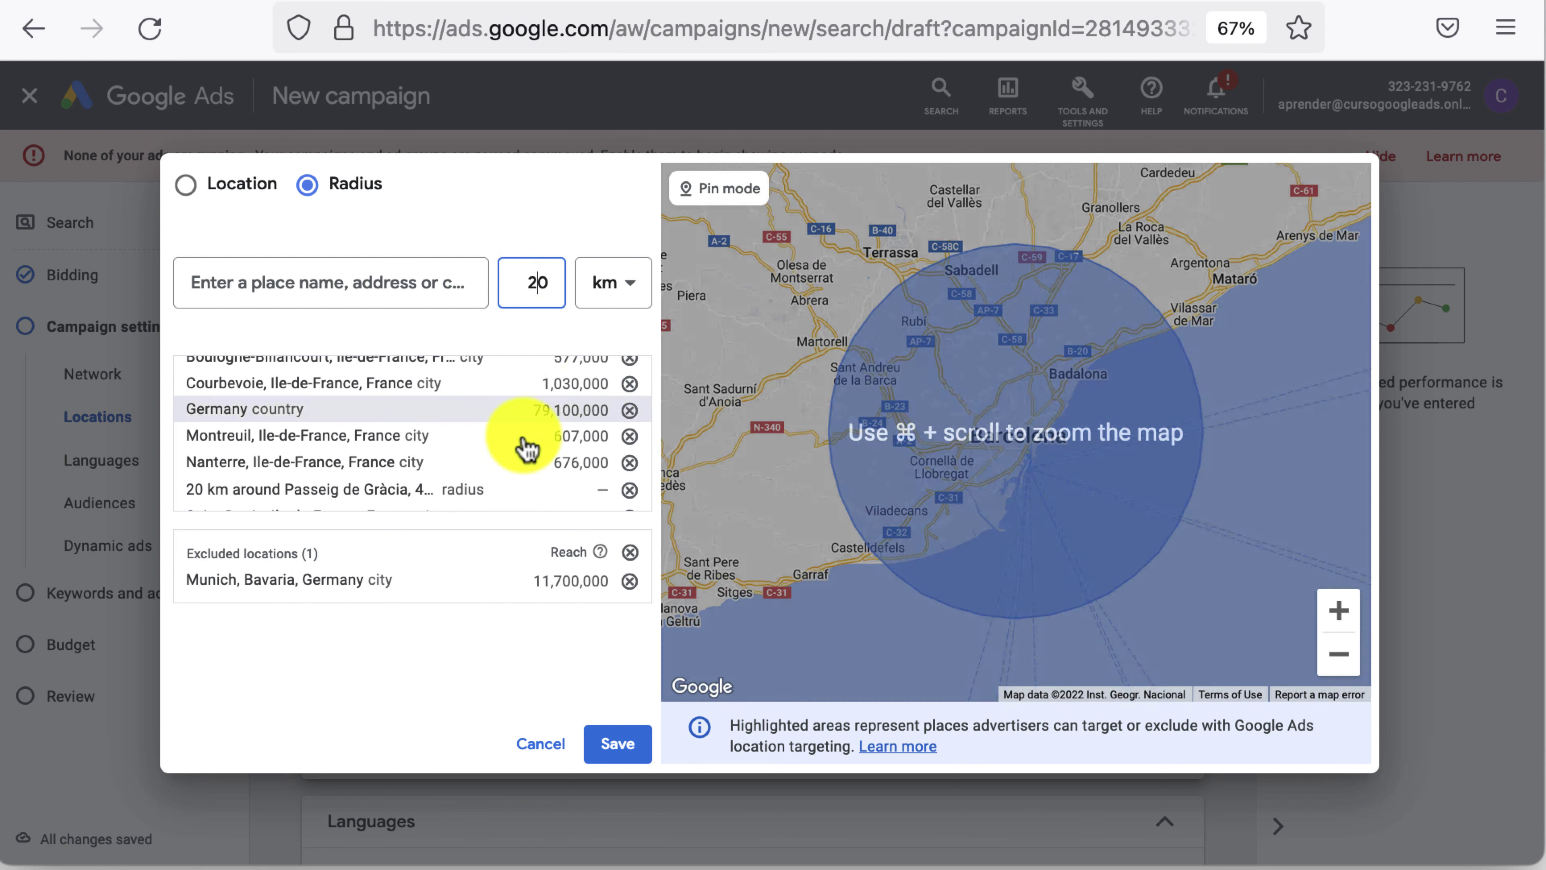
scroll(517, 445, down, 1)
click(629, 463)
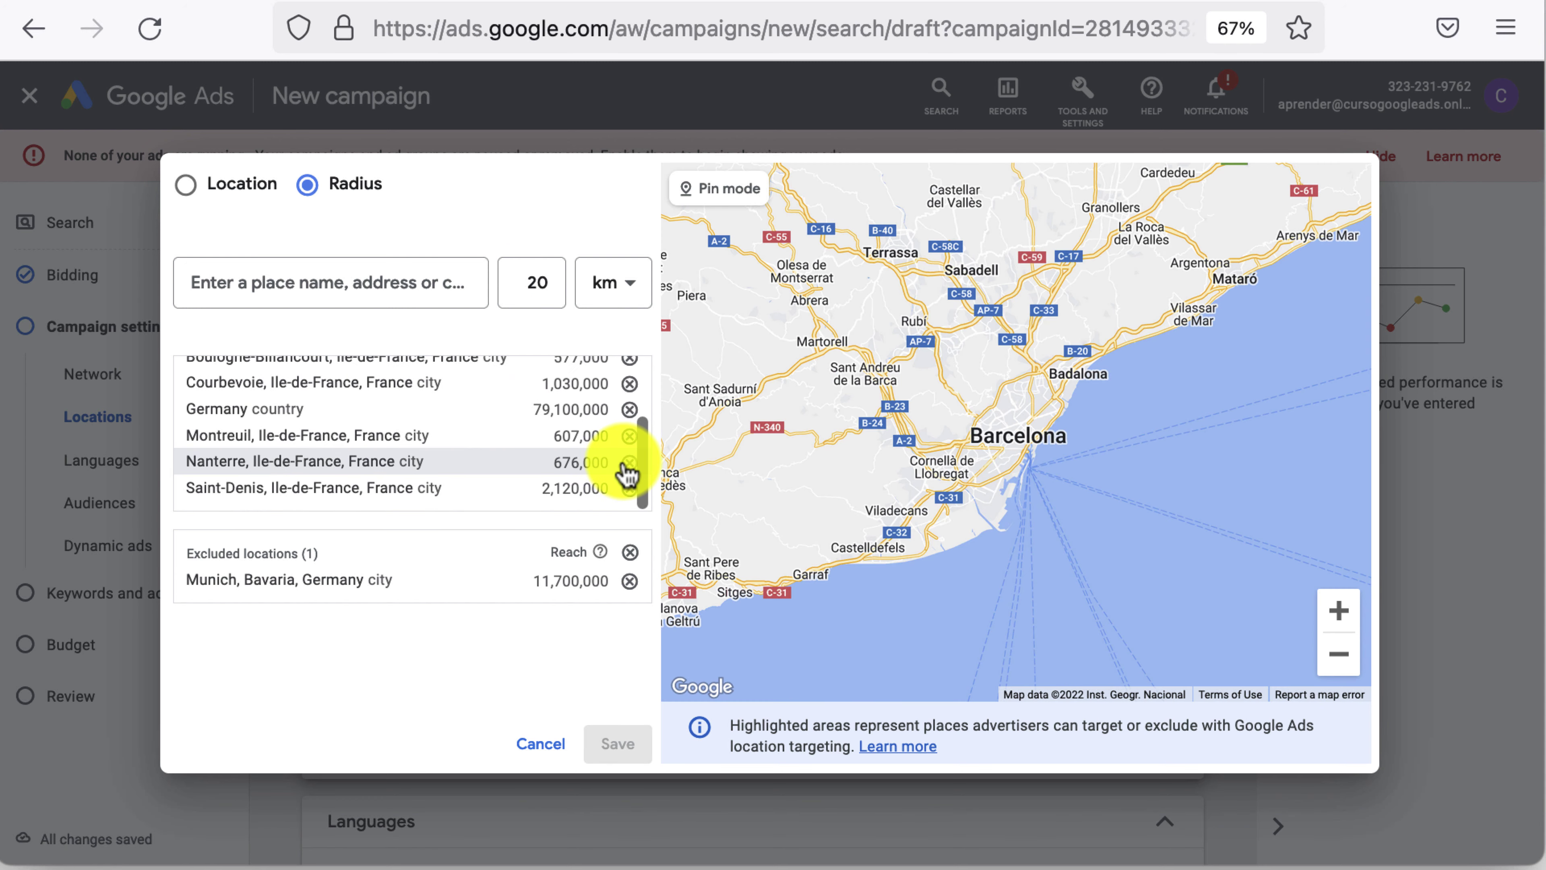
Enter the Barcelona street address for radius targeting and set its radius to 1 km.
click(416, 285)
text(Passeig de Gràcia, 43)
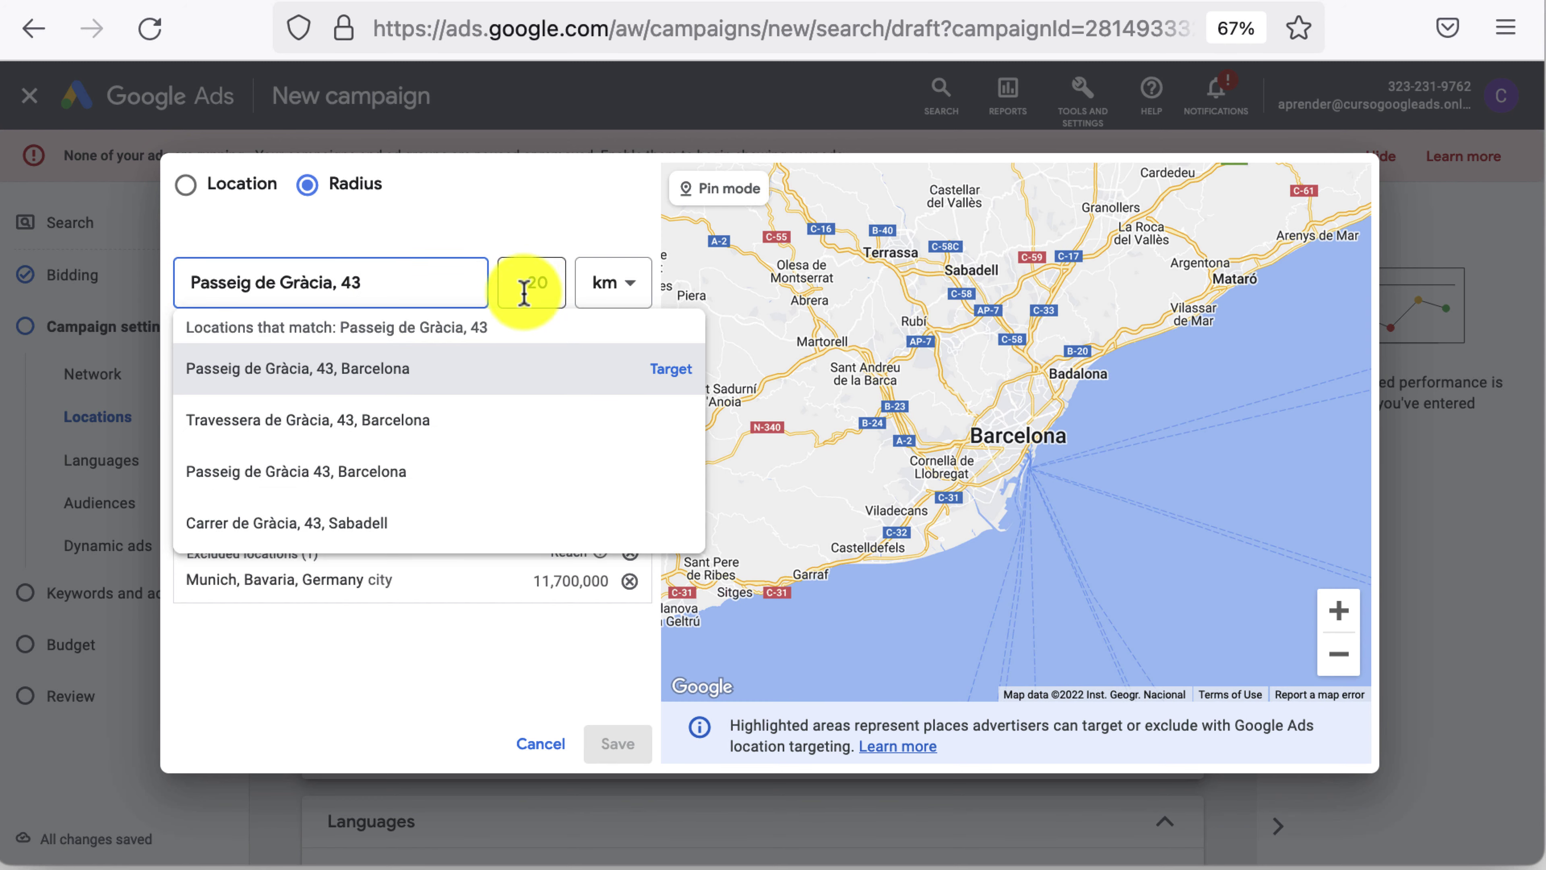
click(532, 286)
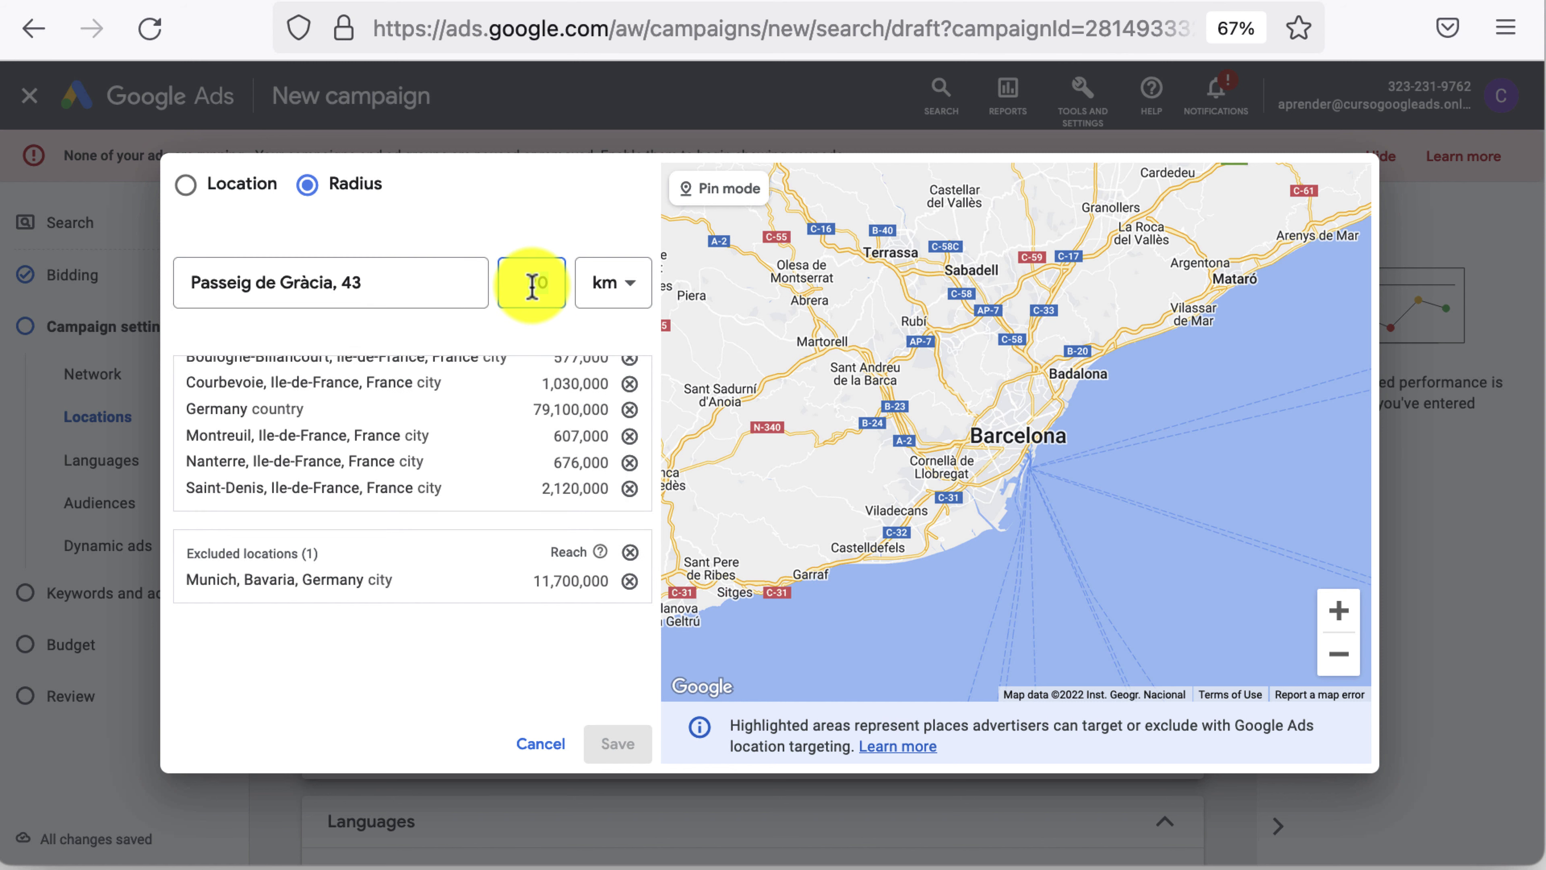
text(1)
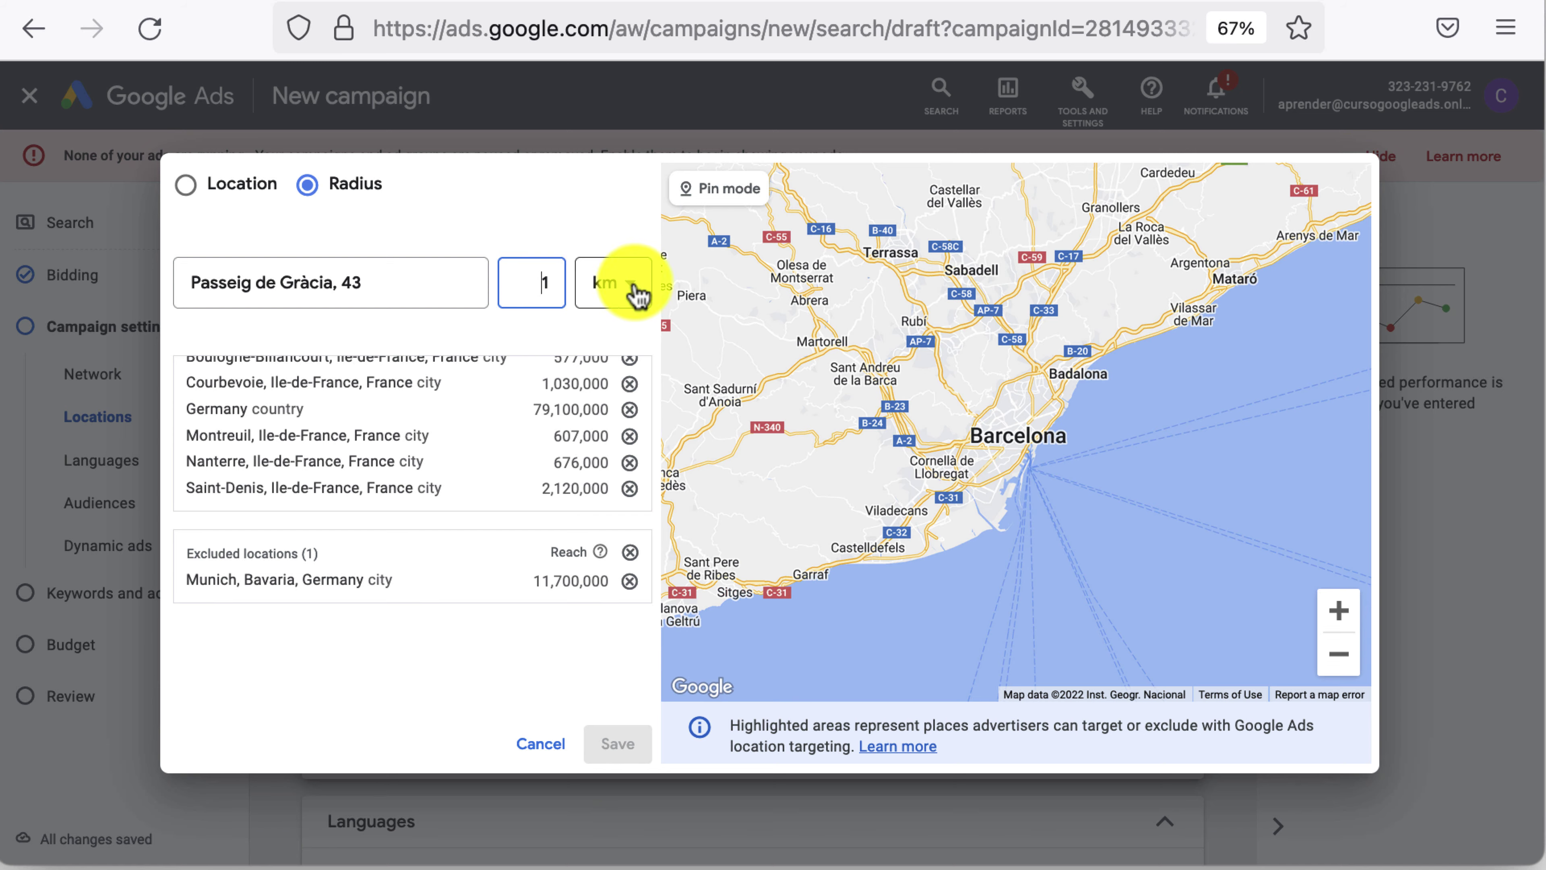
key(BackSpace)
text(1)
scroll(959, 411, down, 2)
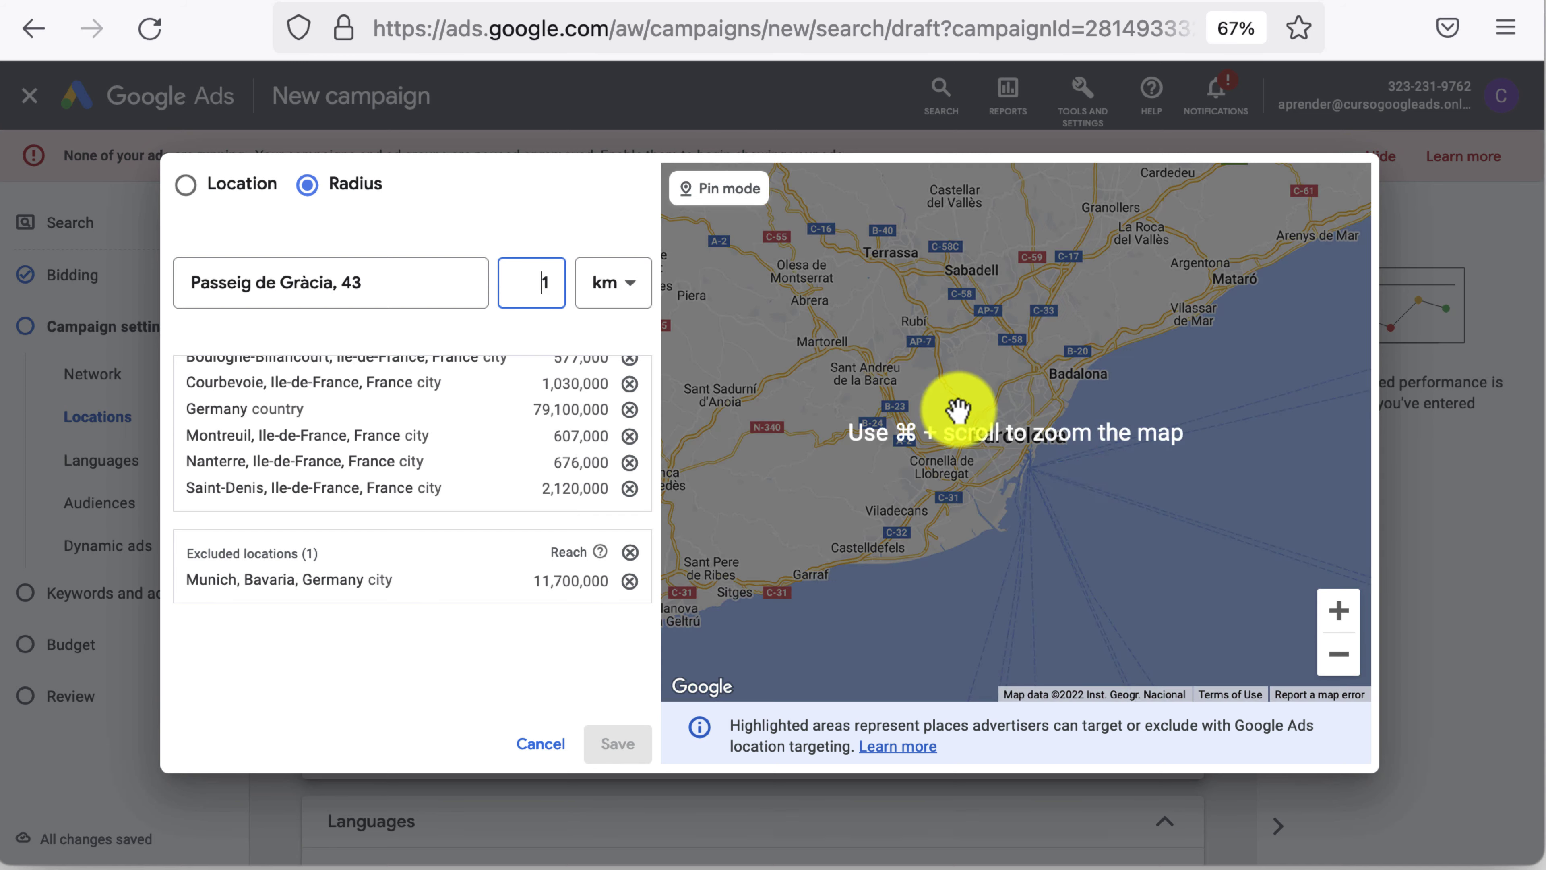
Set the targeting radius to 5 km.
click(1353, 622)
click(1352, 623)
click(1353, 622)
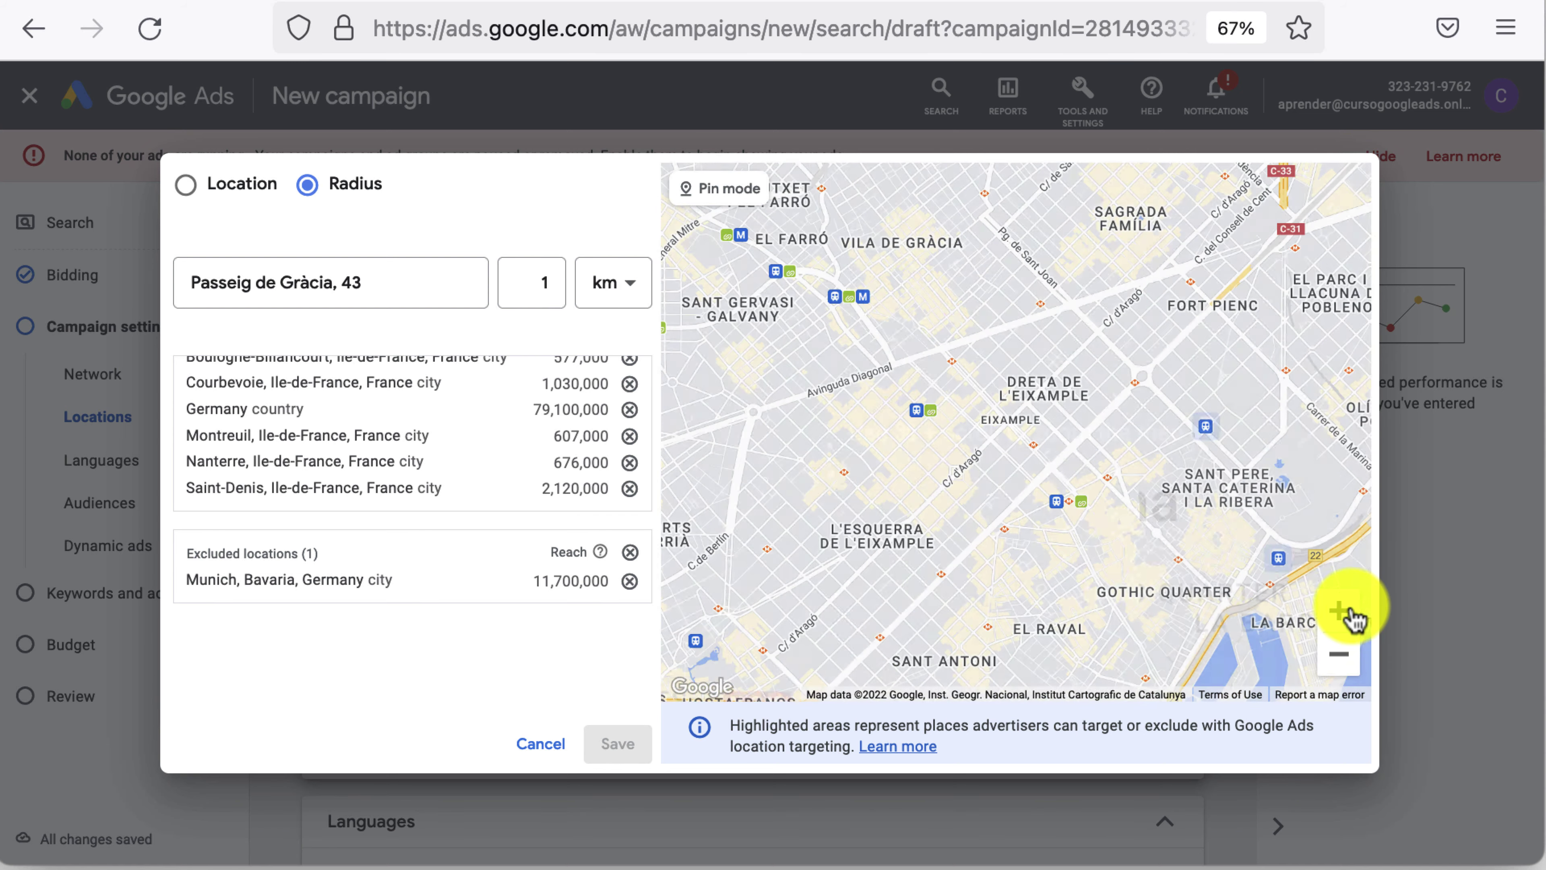
drag(1238, 603, 1055, 609)
click(550, 291)
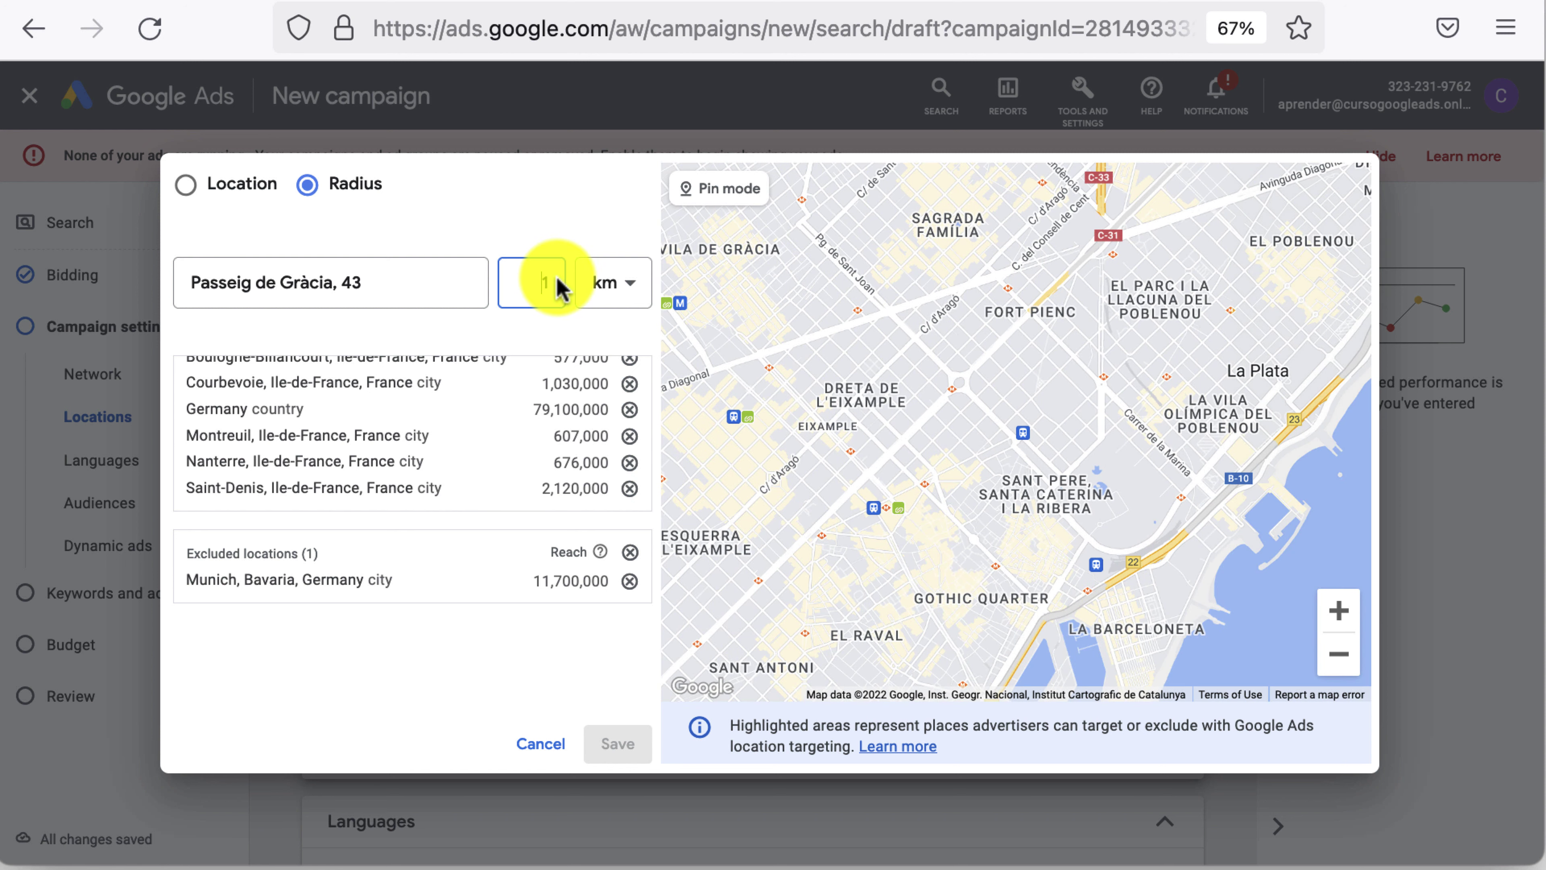
key(BackSpace)
text(5)
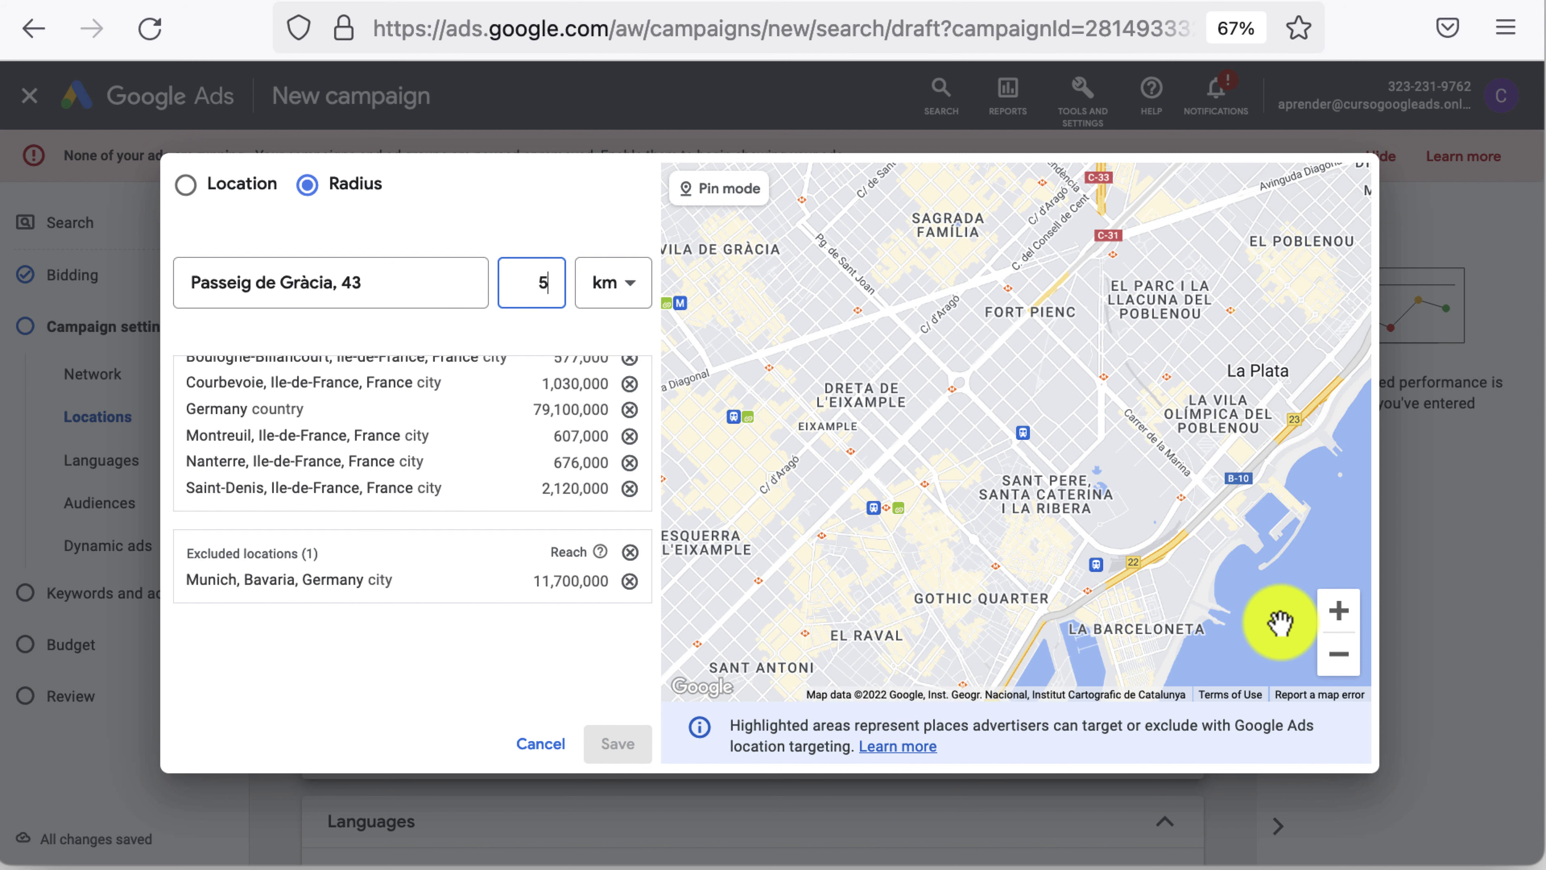
Place a pin in central Barcelona at about (41.391330, 2.179296) using Pin mode and target the 5 km radius around it.
drag(1169, 521, 1201, 390)
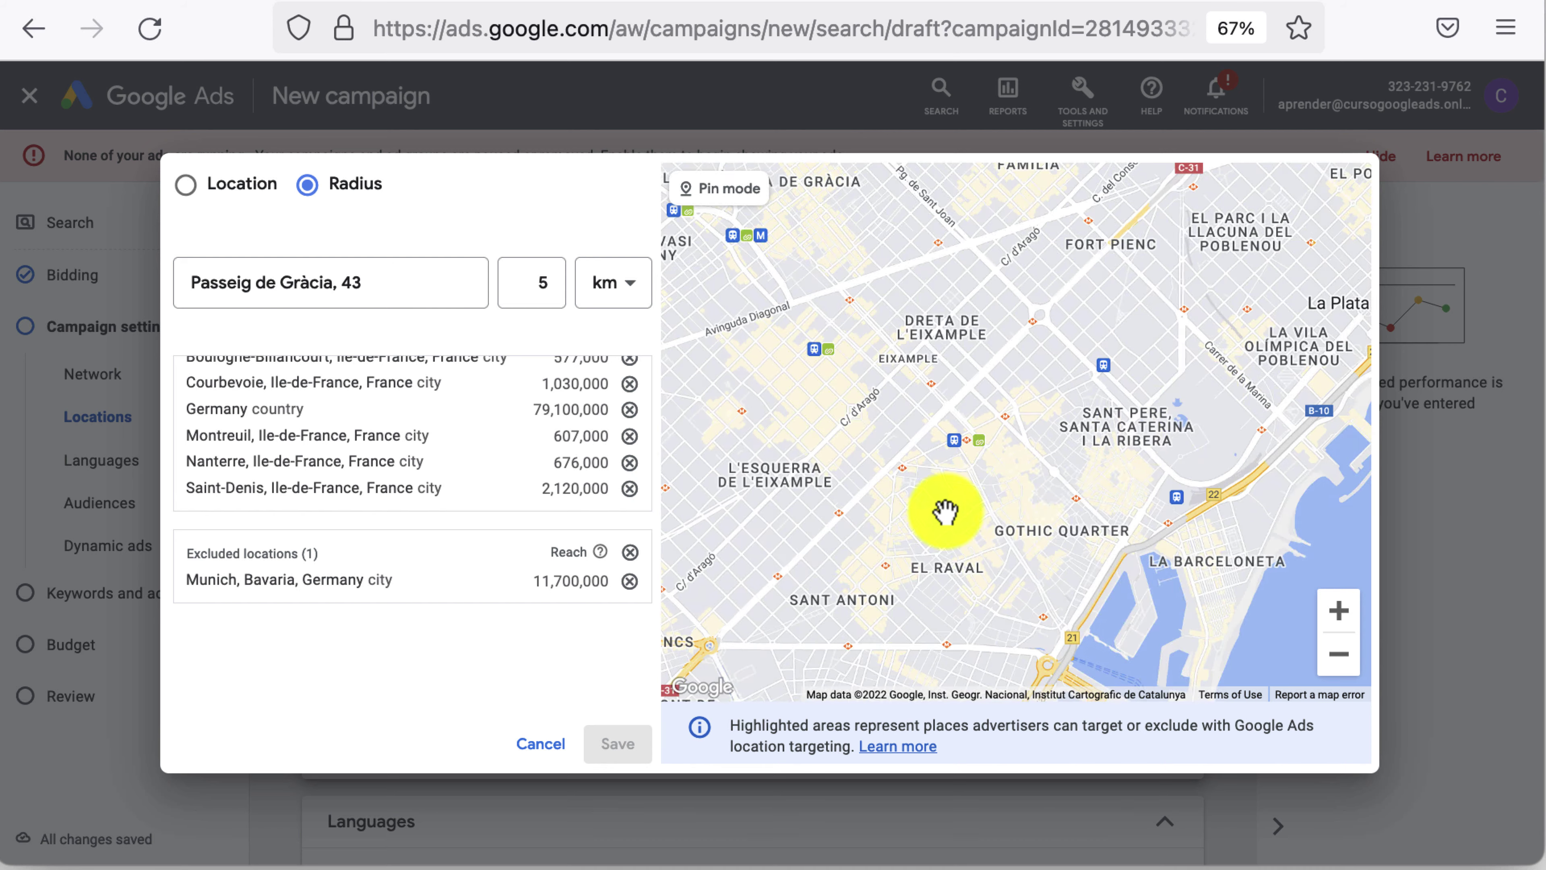
drag(939, 518, 988, 542)
scroll(987, 542, down, 2)
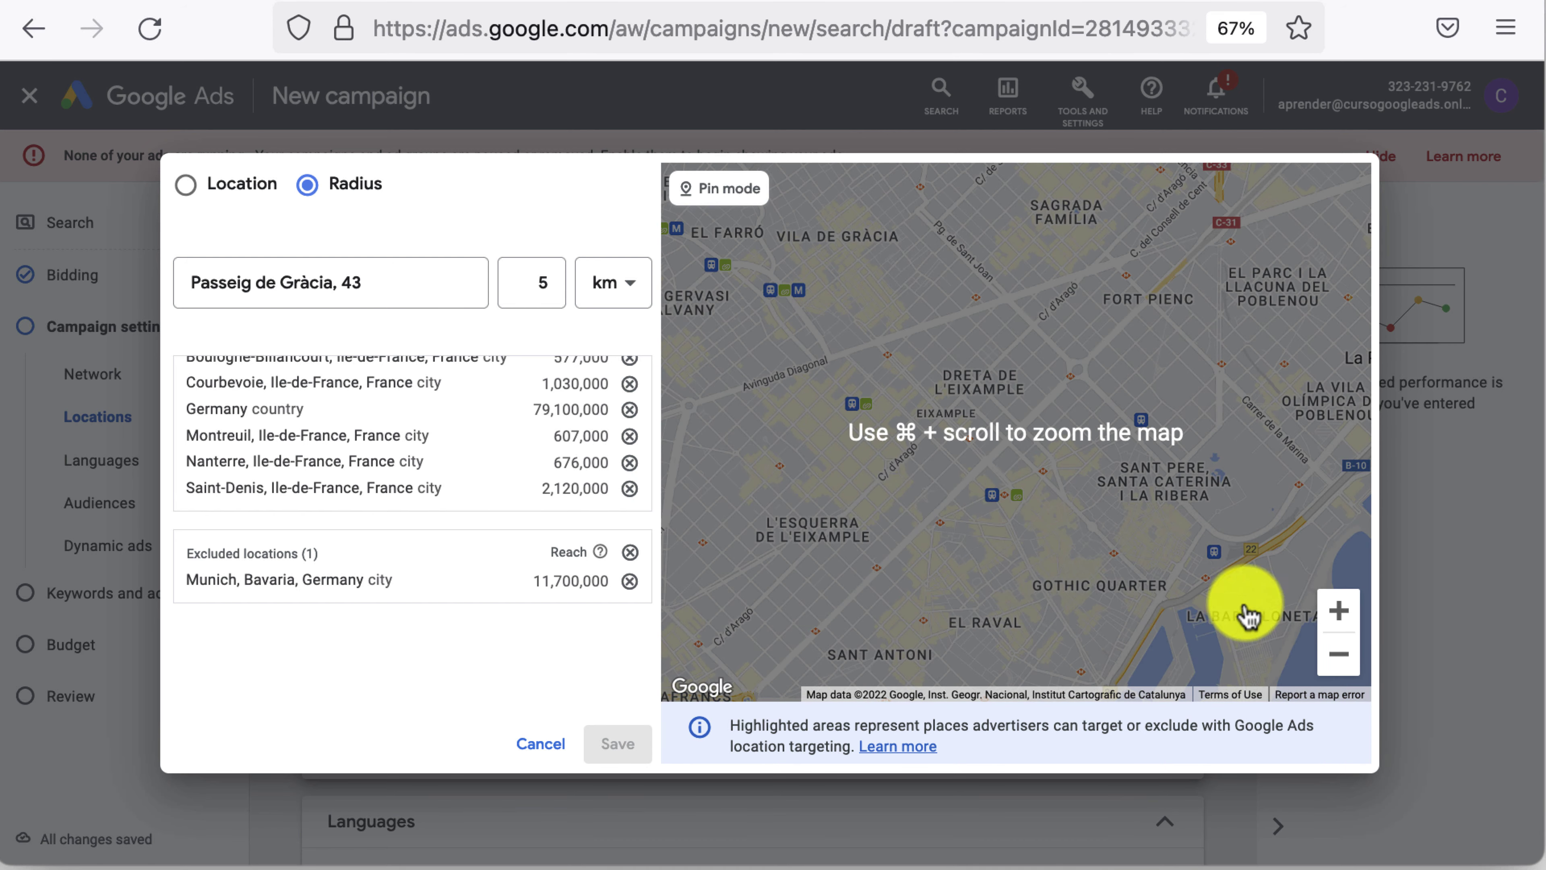
click(1339, 609)
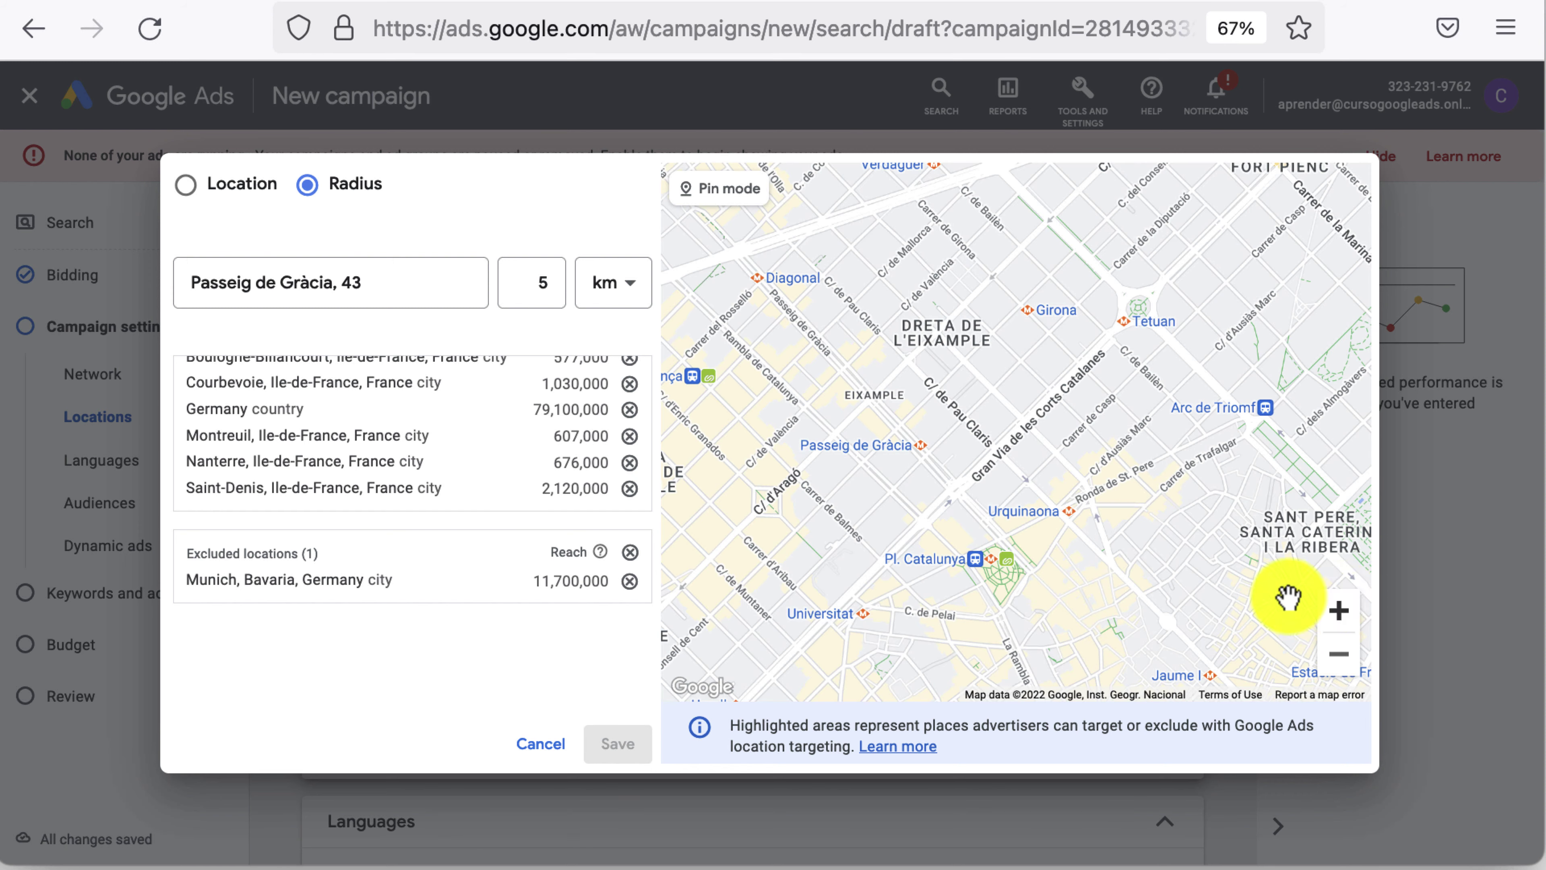
click(527, 282)
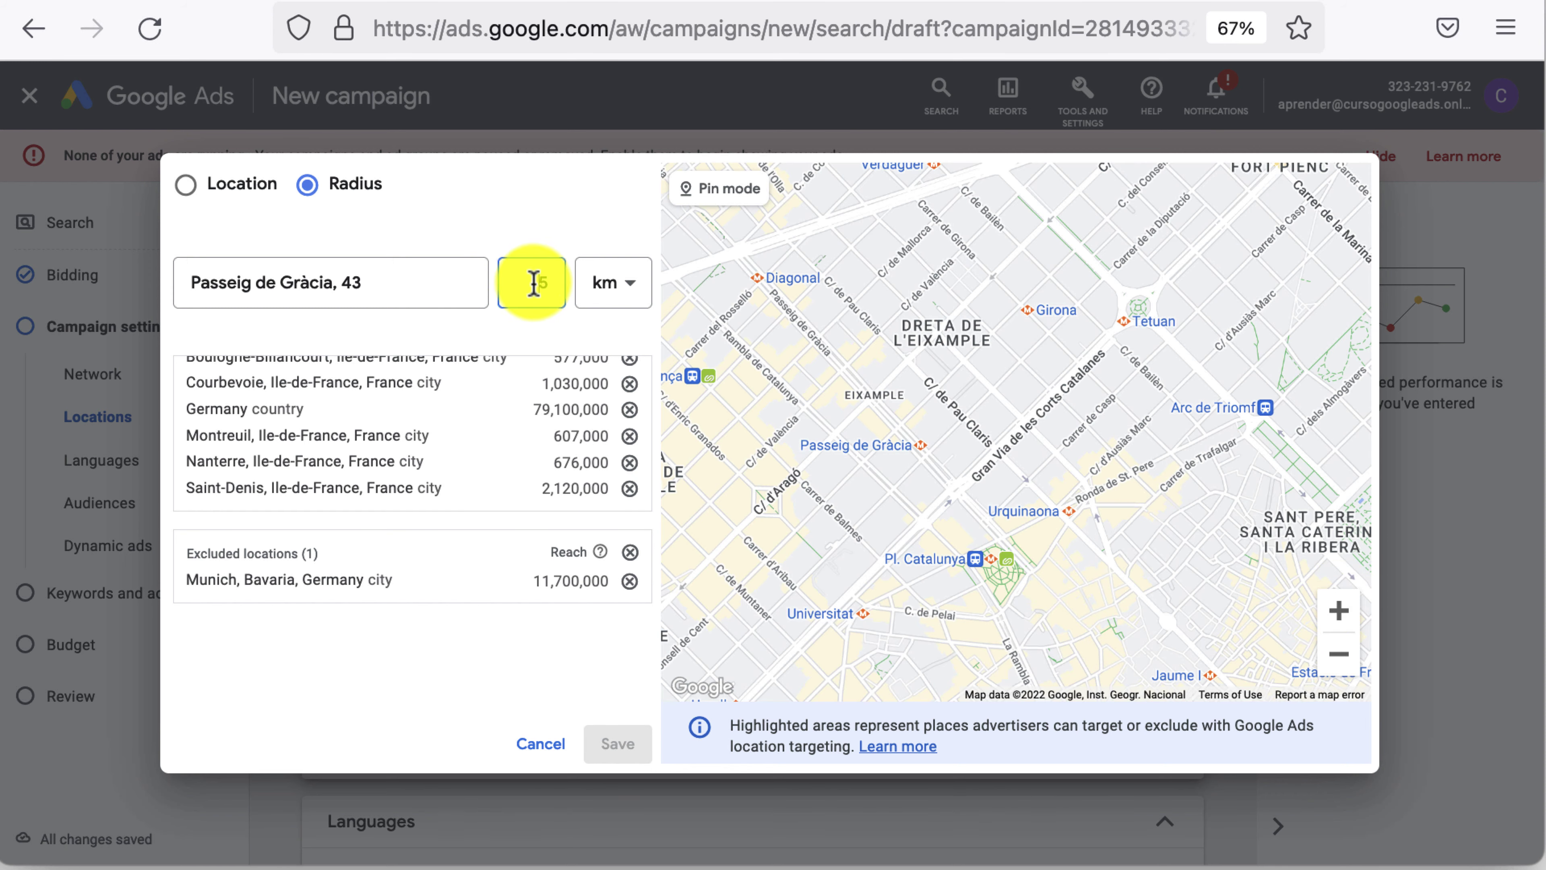
scroll(742, 408, down, 2)
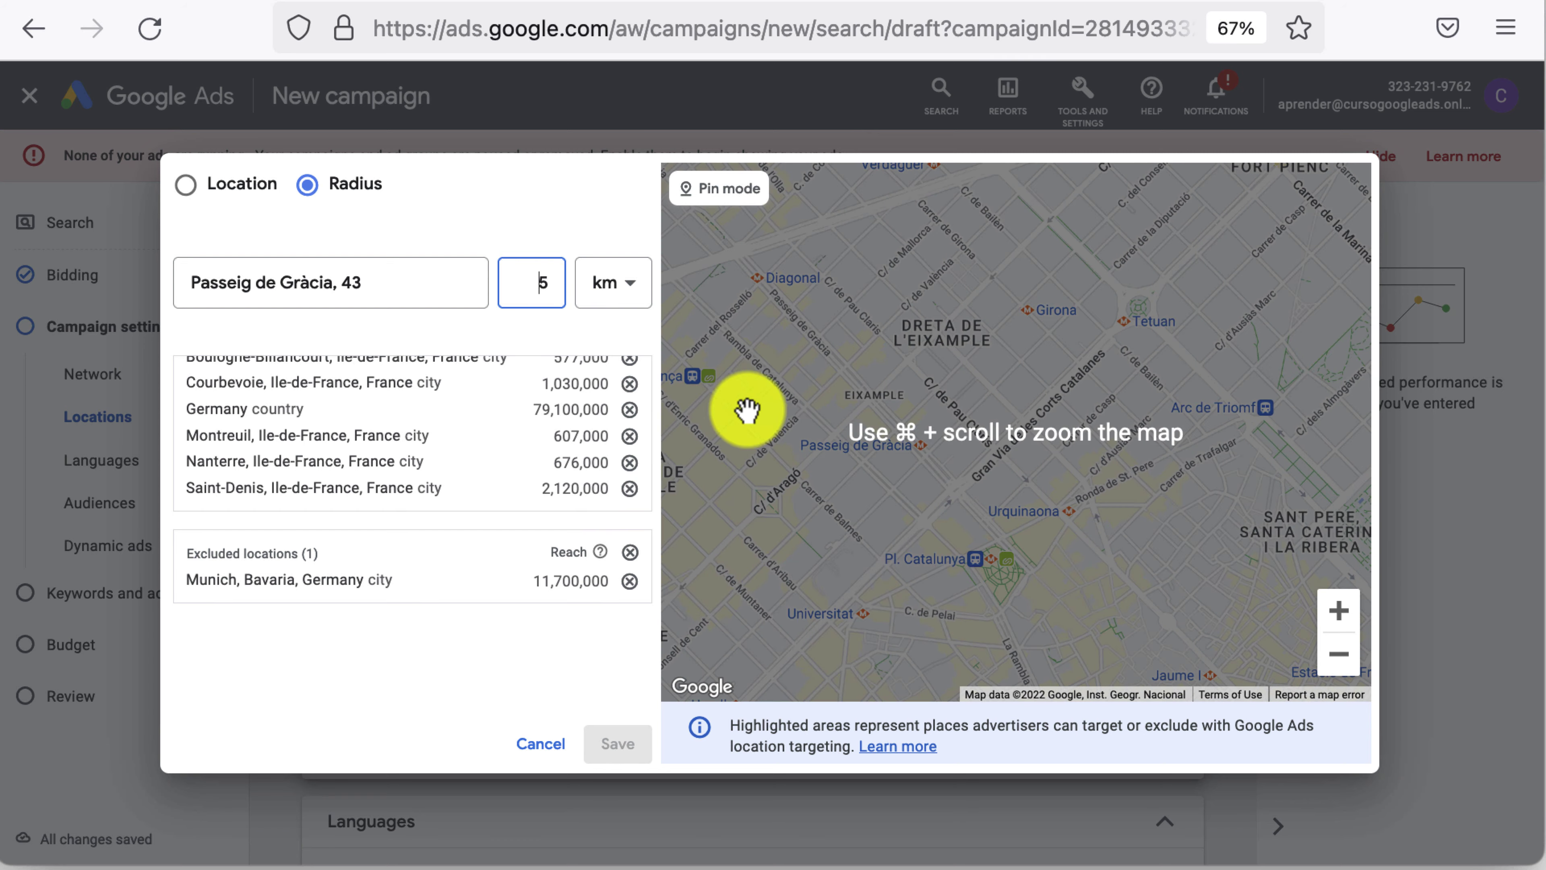
click(1344, 670)
click(1342, 664)
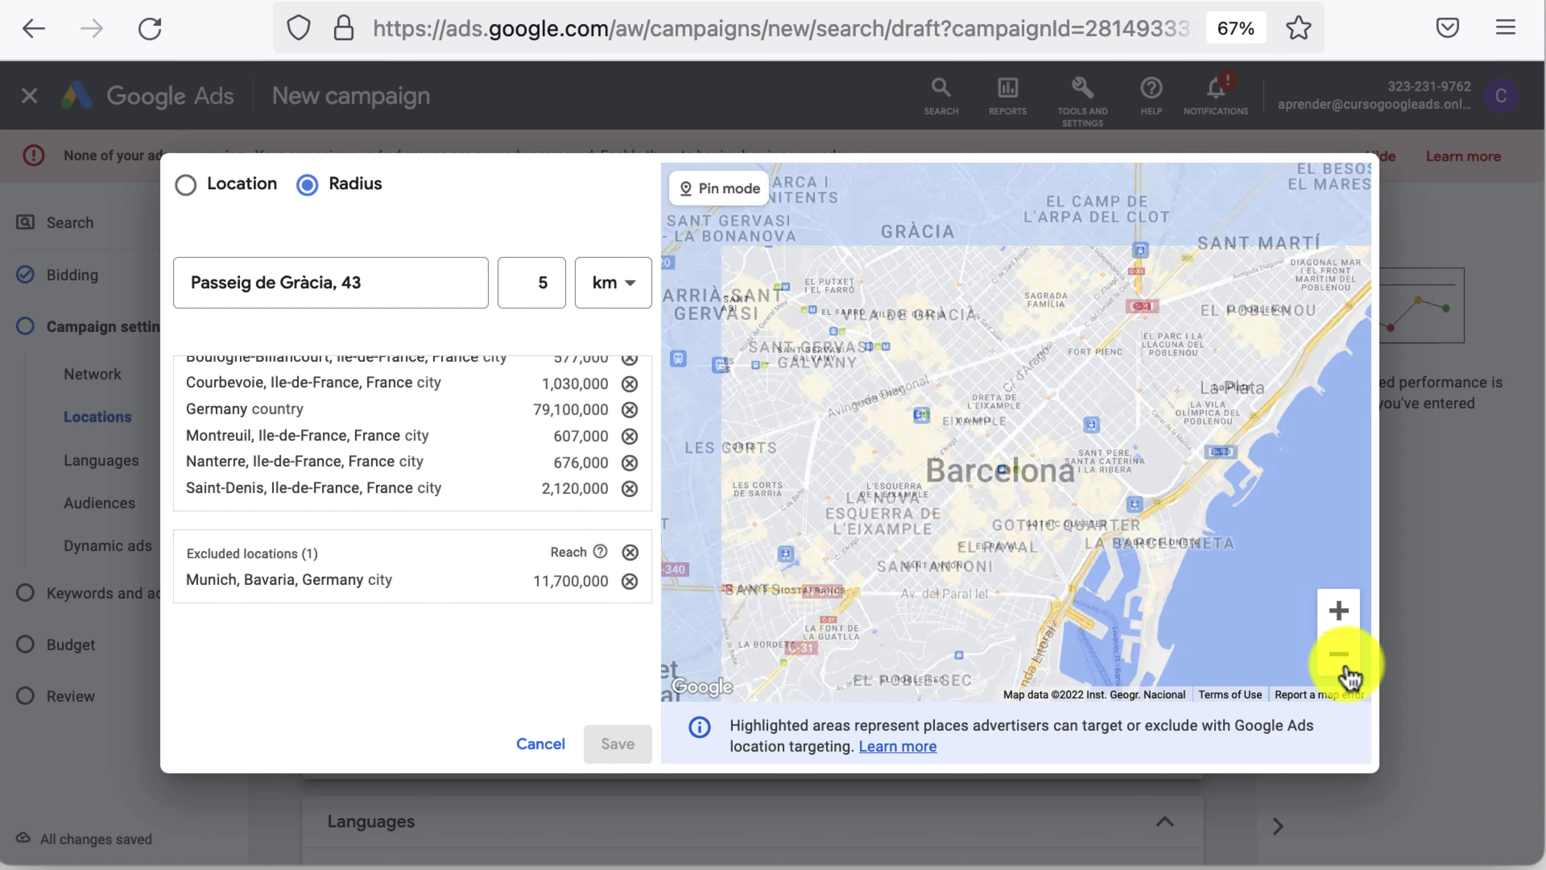
click(685, 194)
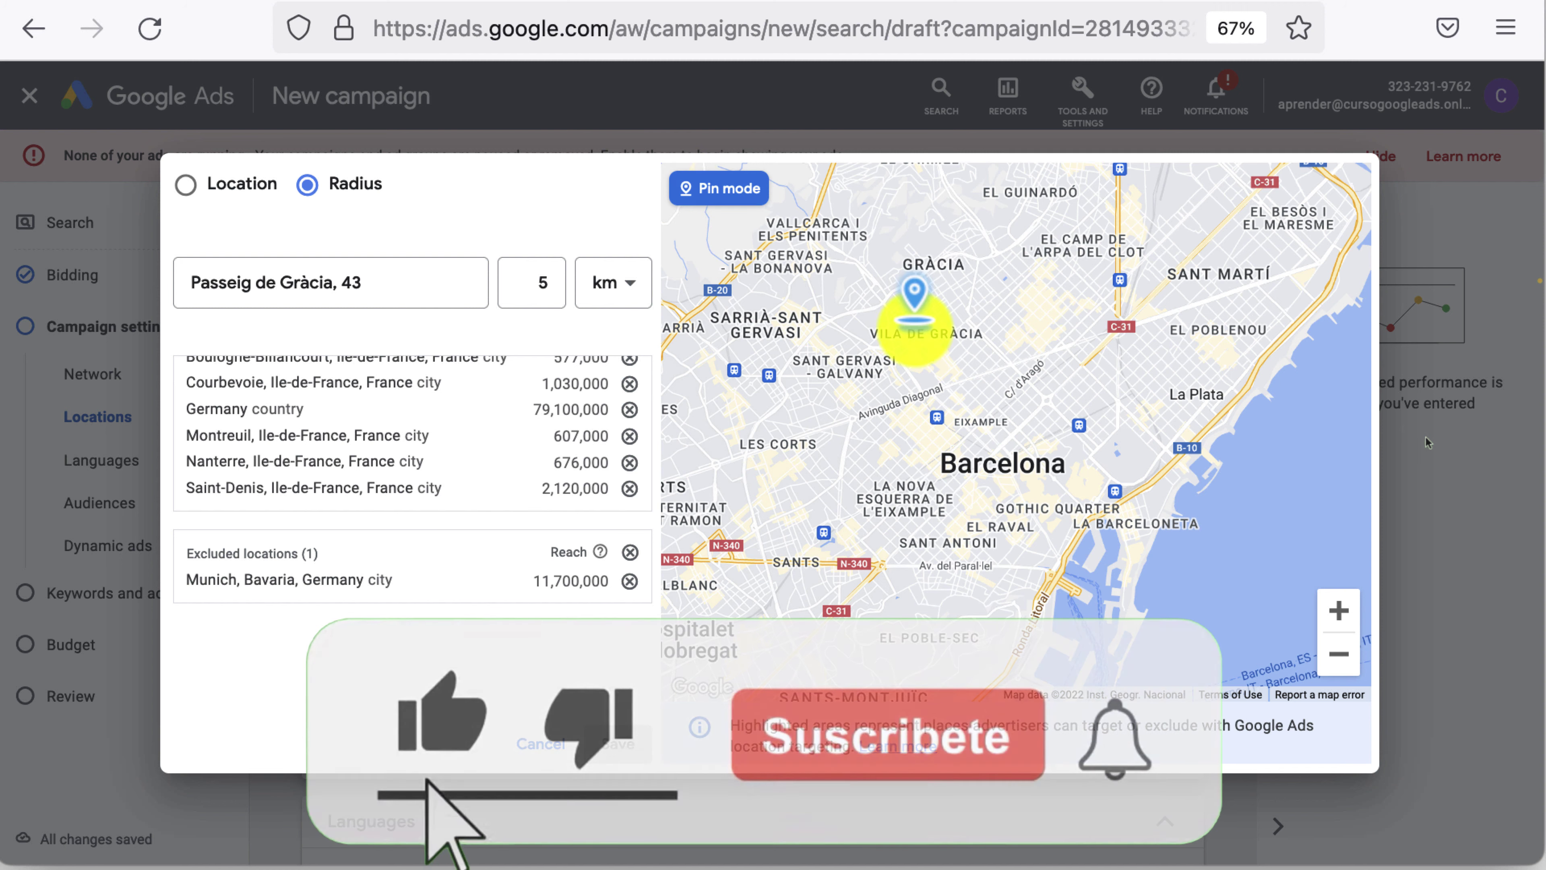
click(1068, 435)
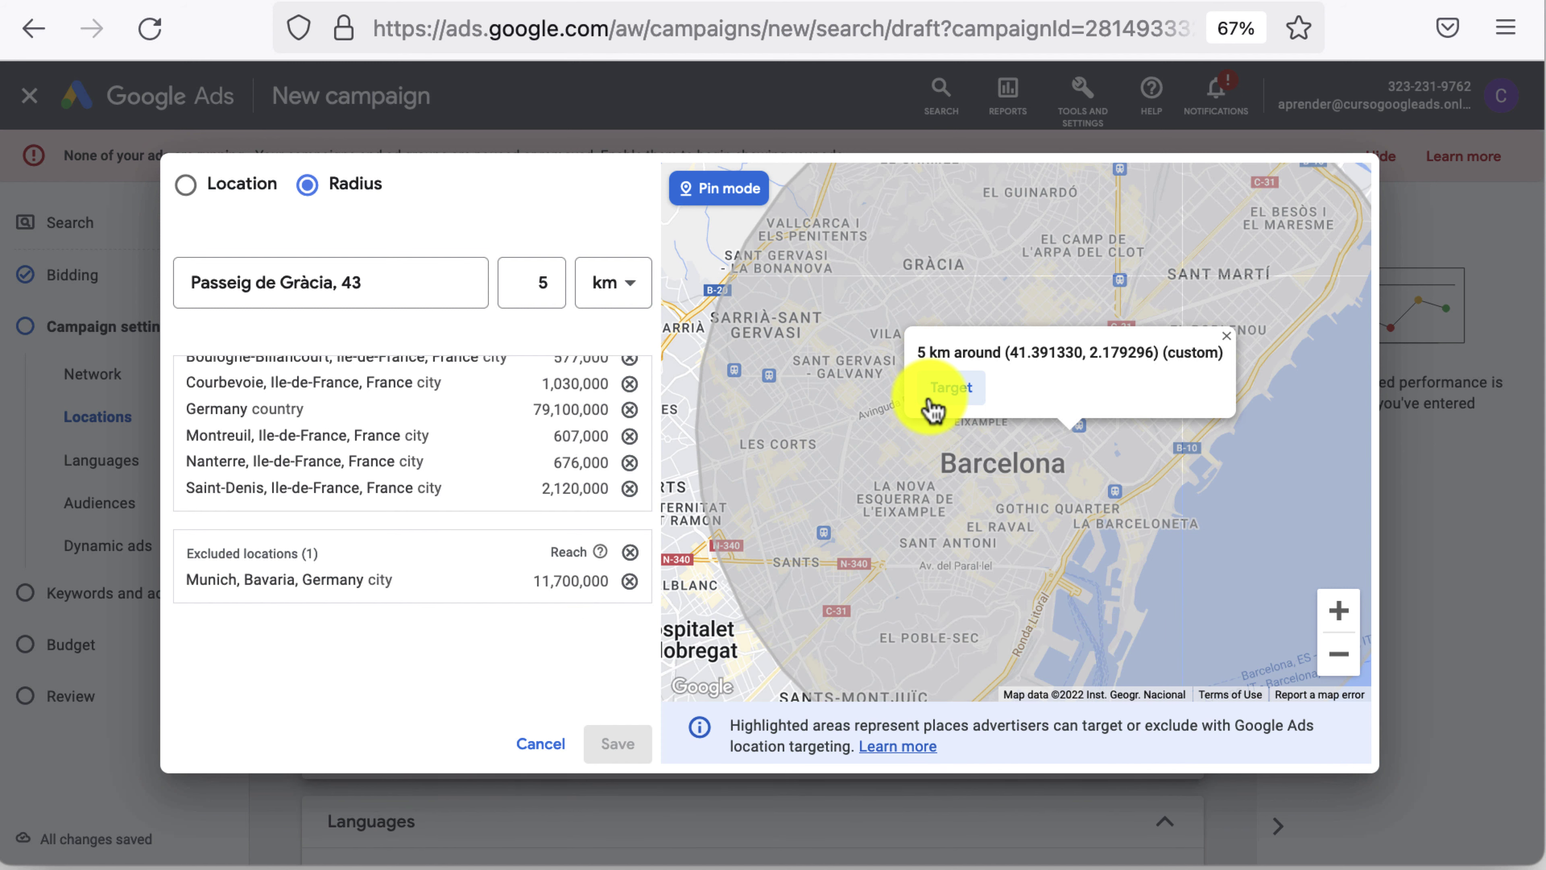
click(954, 403)
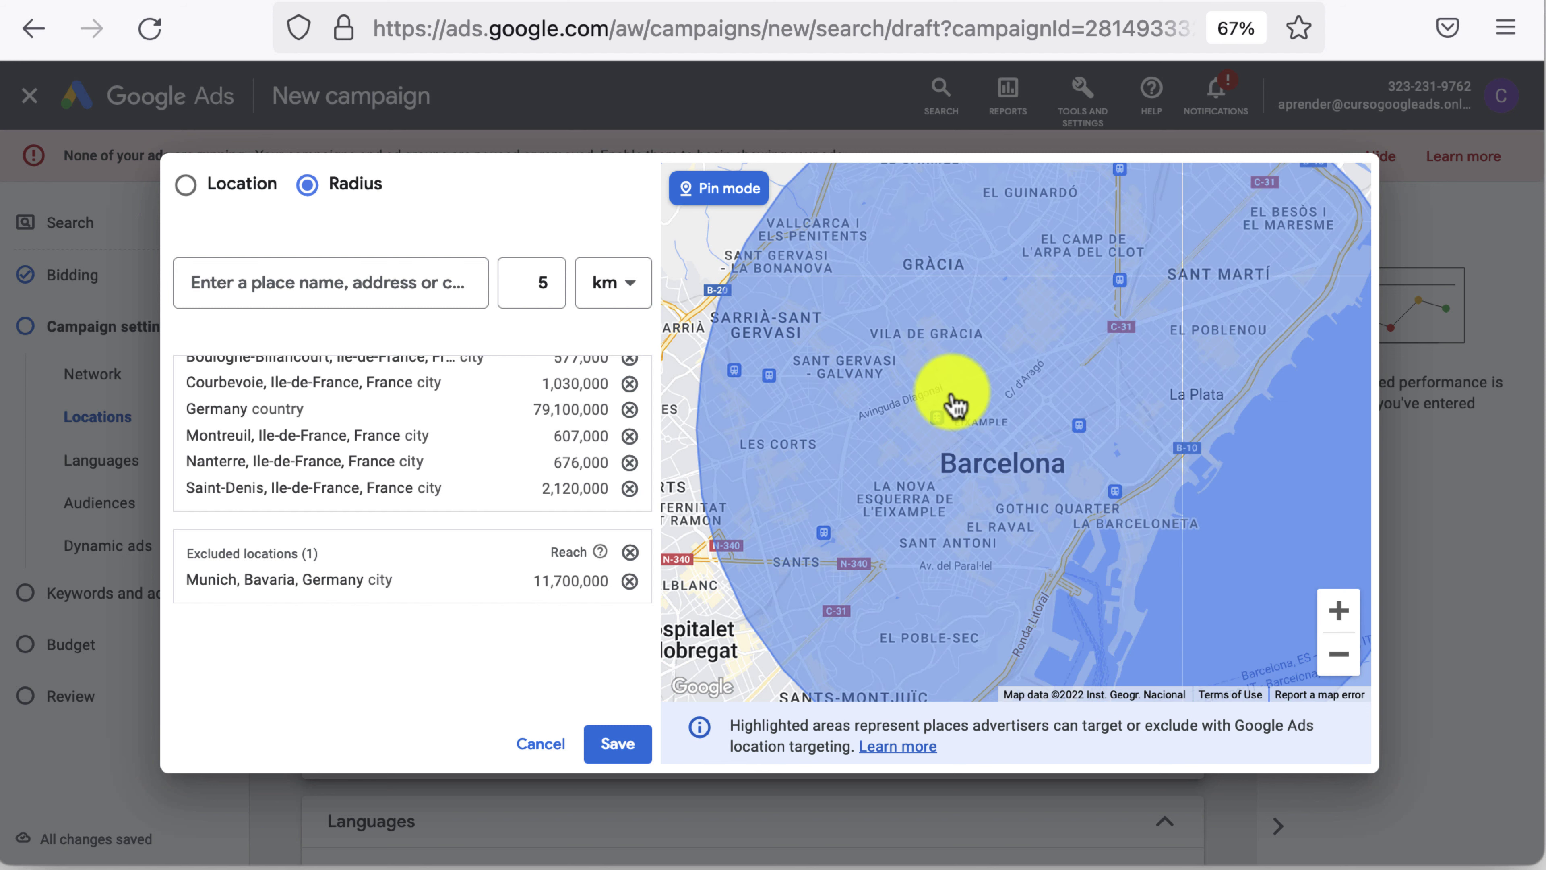
Check the 5 km Barcelona circle on the map and in the targeted locations, and save the location search.
scroll(1145, 420, down, 1)
click(1338, 655)
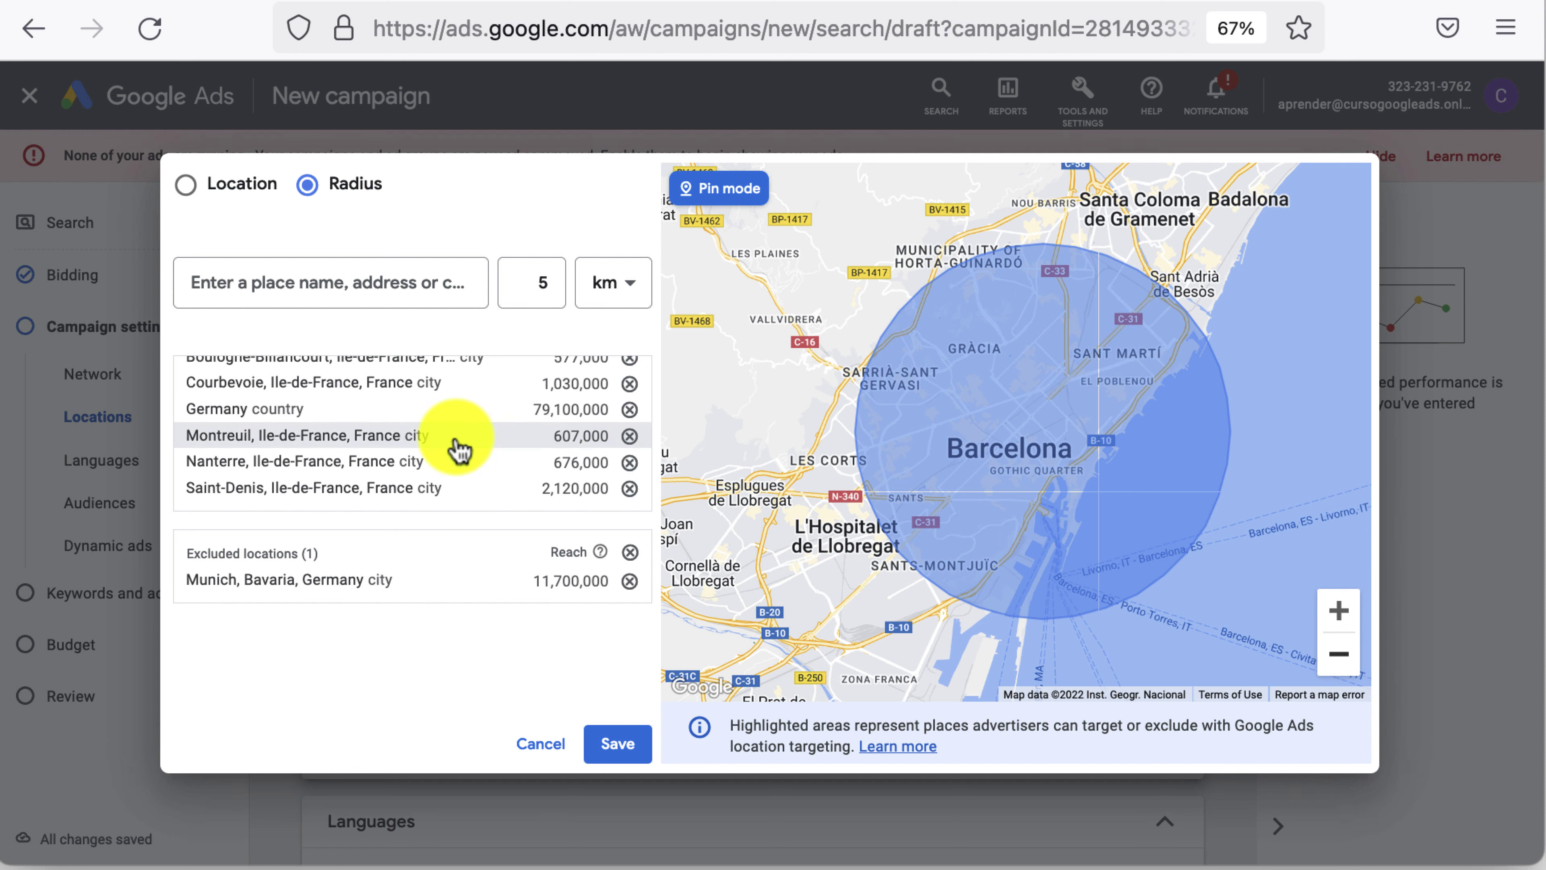
scroll(459, 445, up, 5)
scroll(345, 414, down, 1)
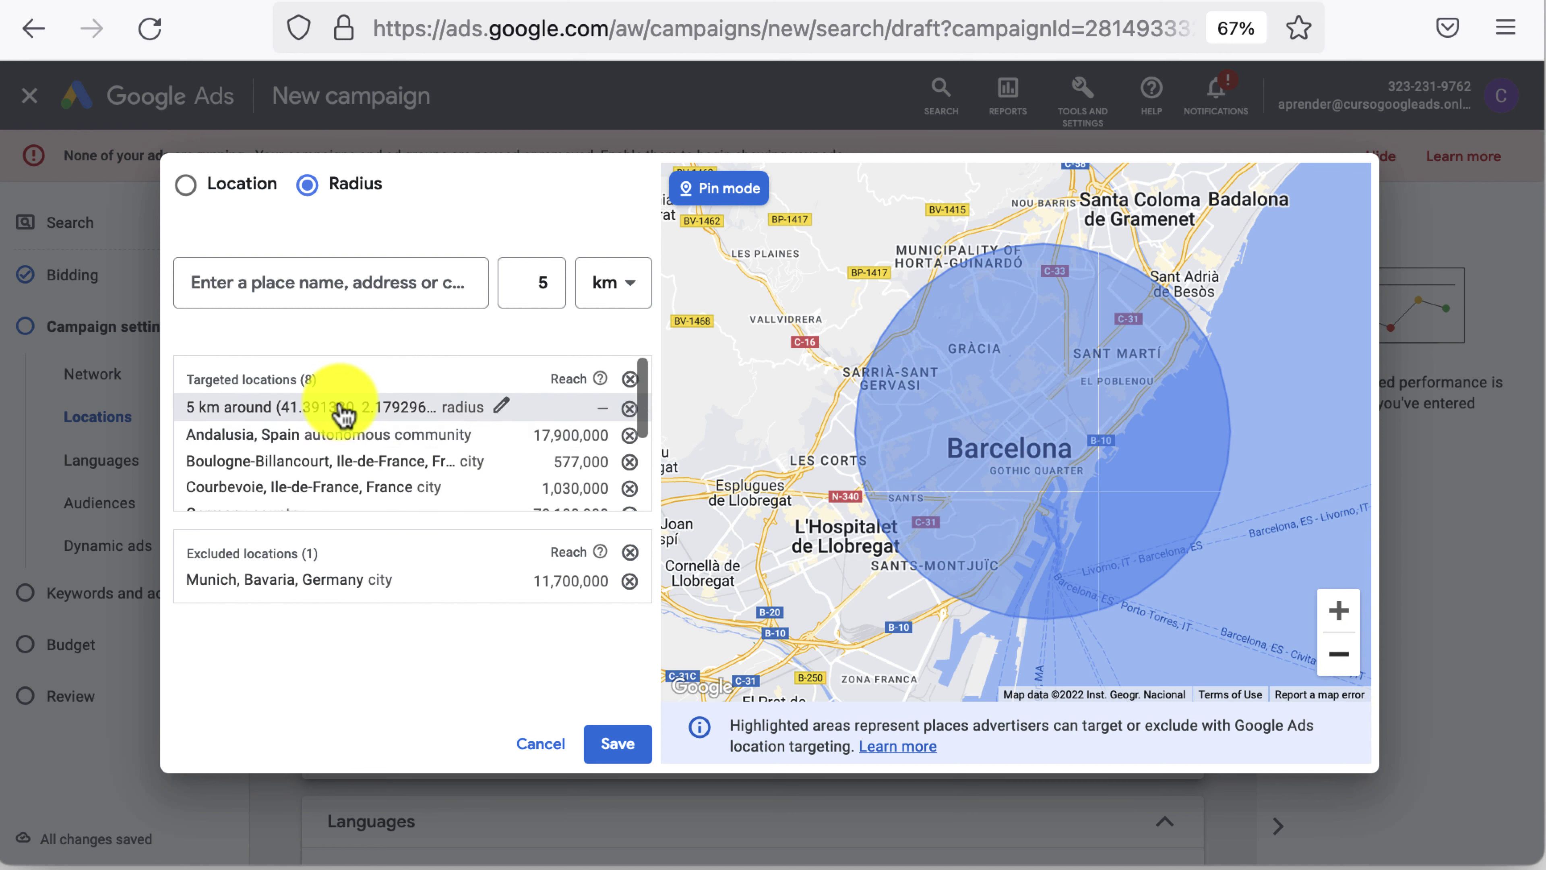
click(621, 740)
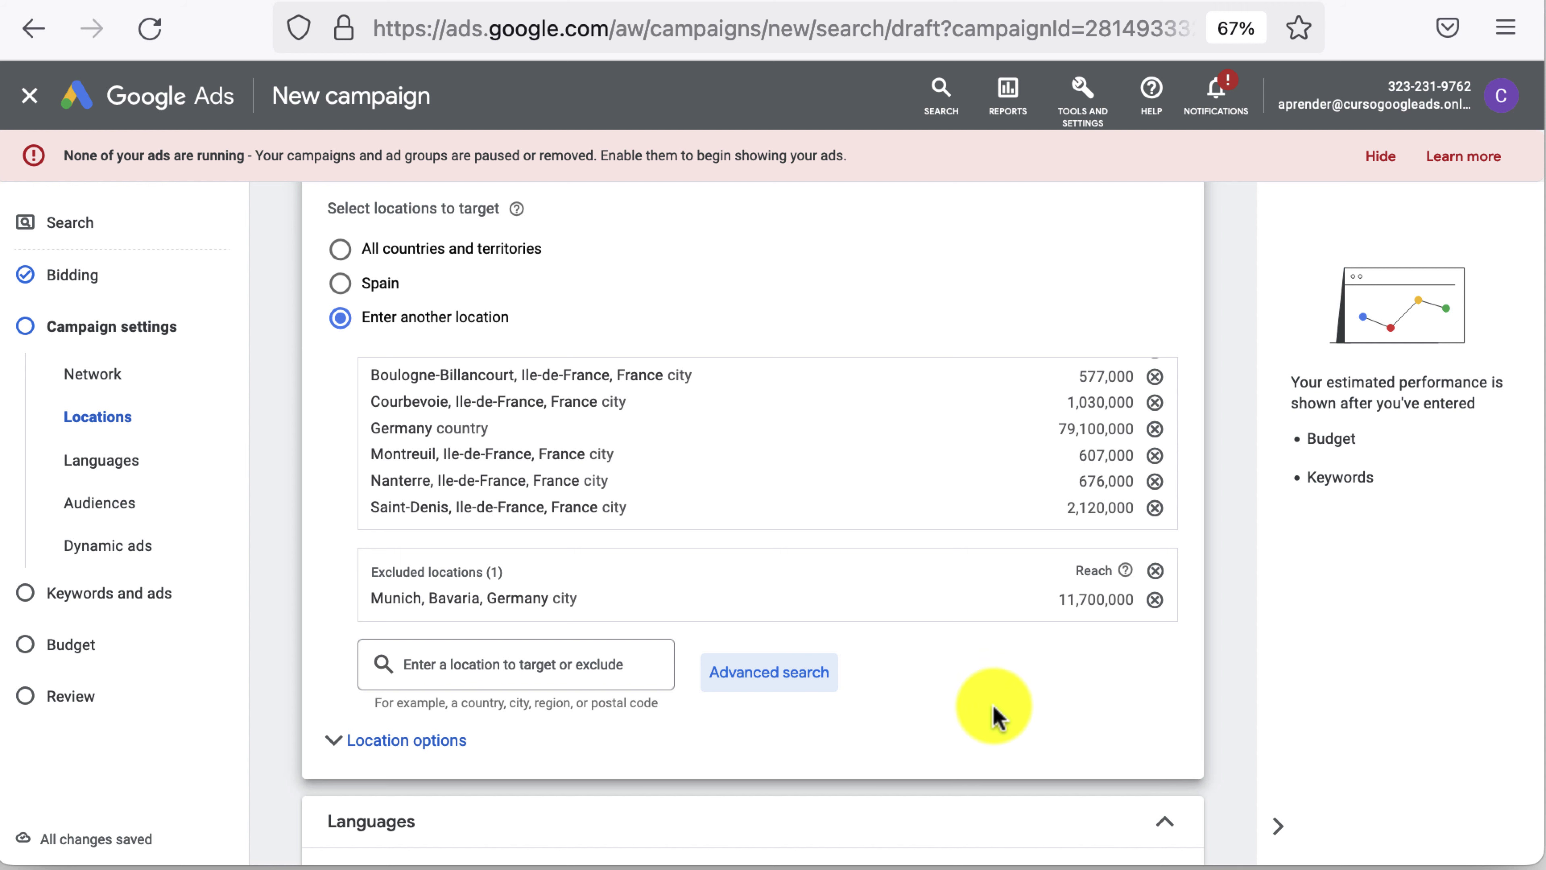
Reopen the advanced location search and look up "madrid" among the available locations.
click(590, 667)
click(742, 676)
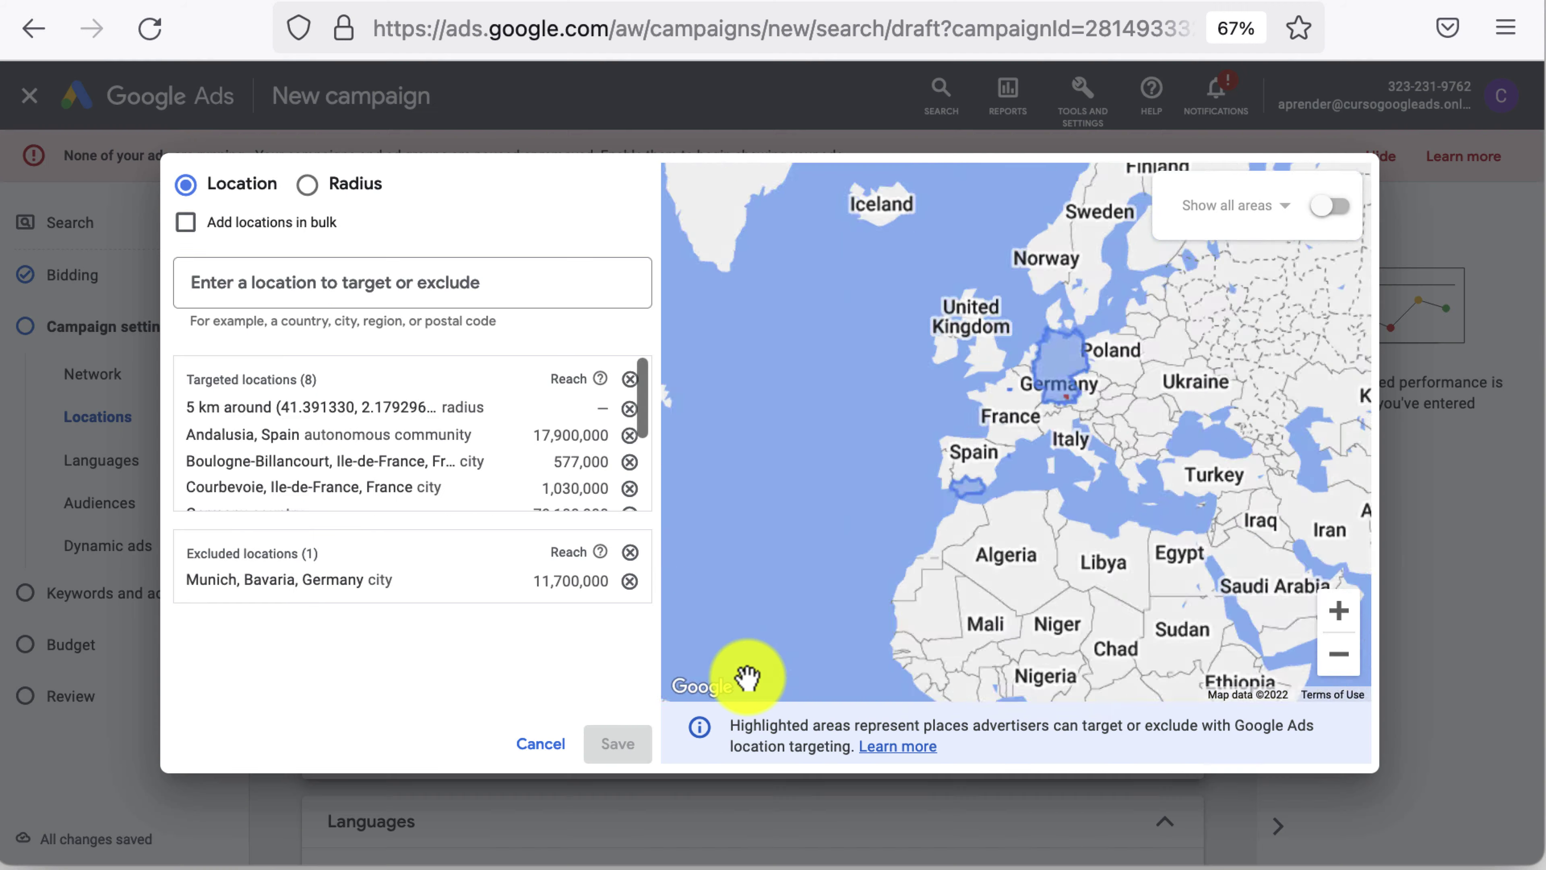
click(437, 283)
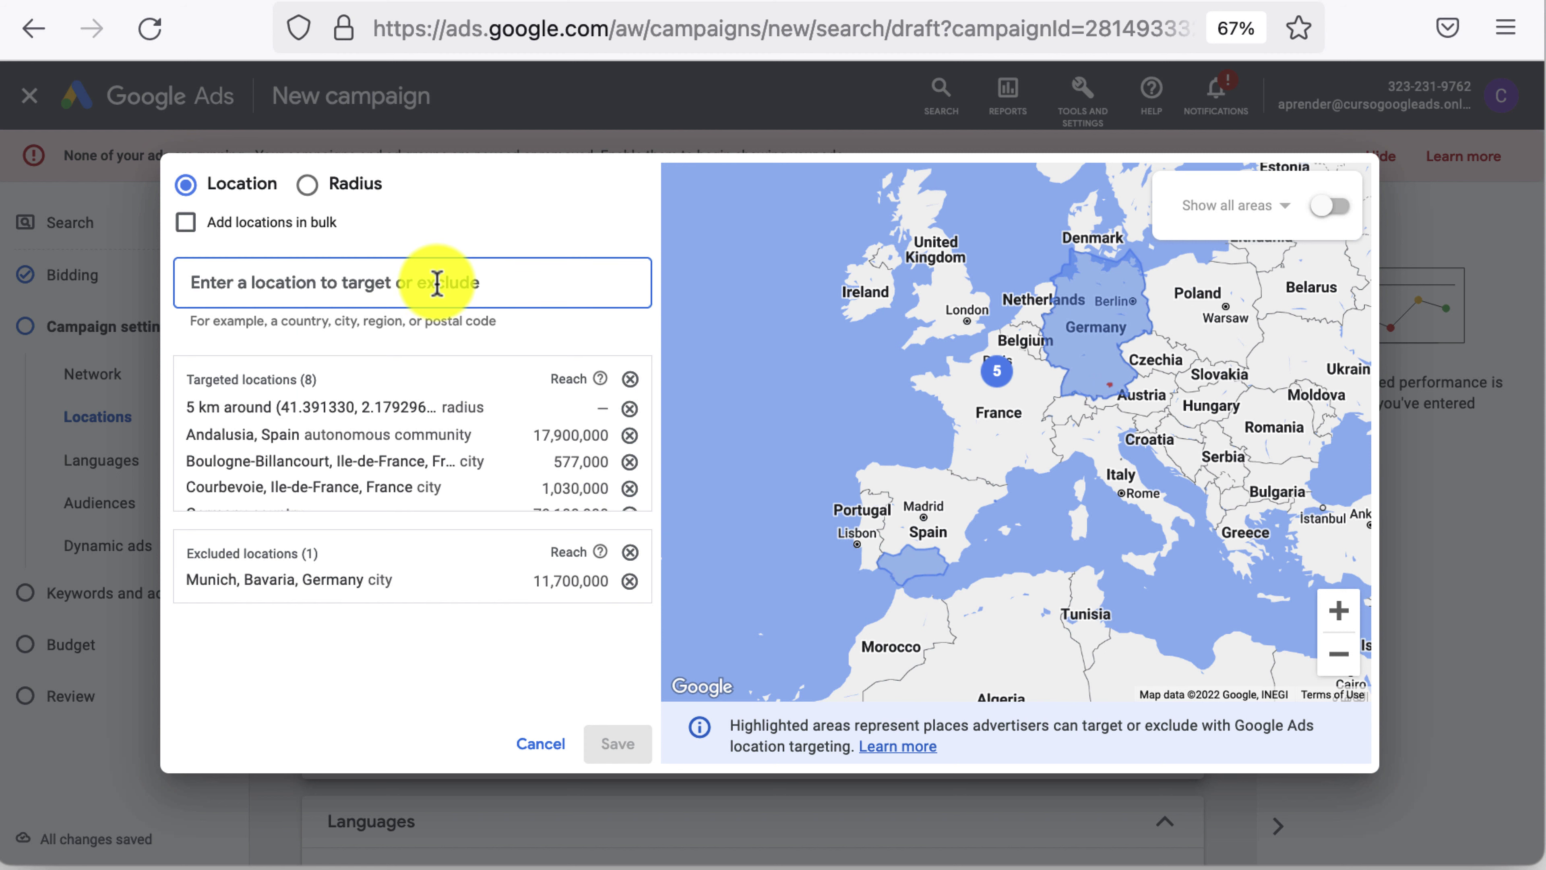
text(madrid)
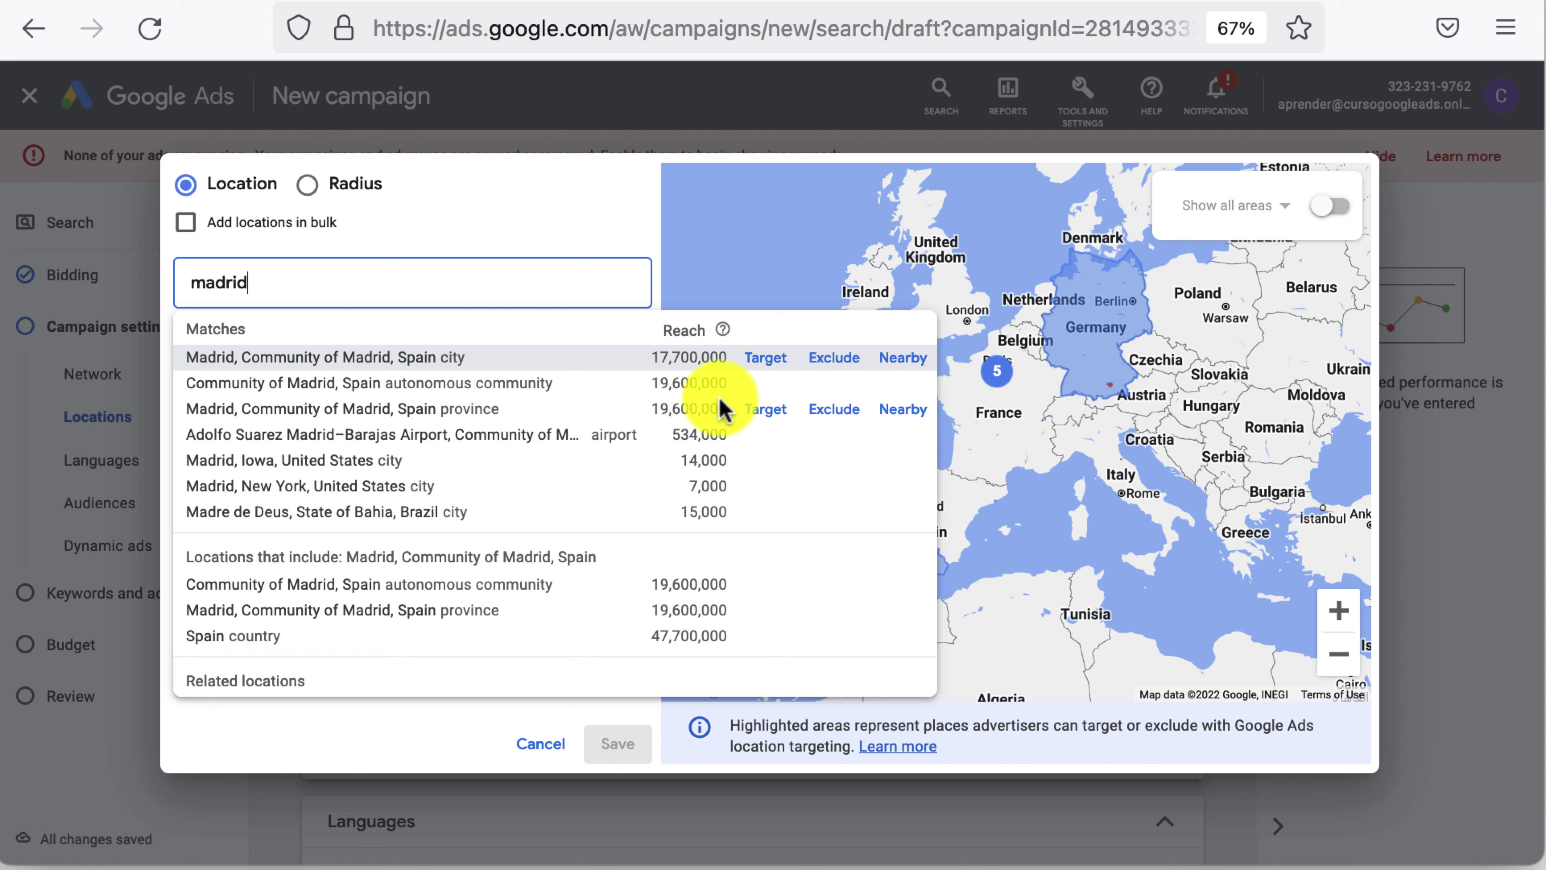
Search the locations for "barcelona" instead and read the explanation of the Reach figure.
double_click(395, 291)
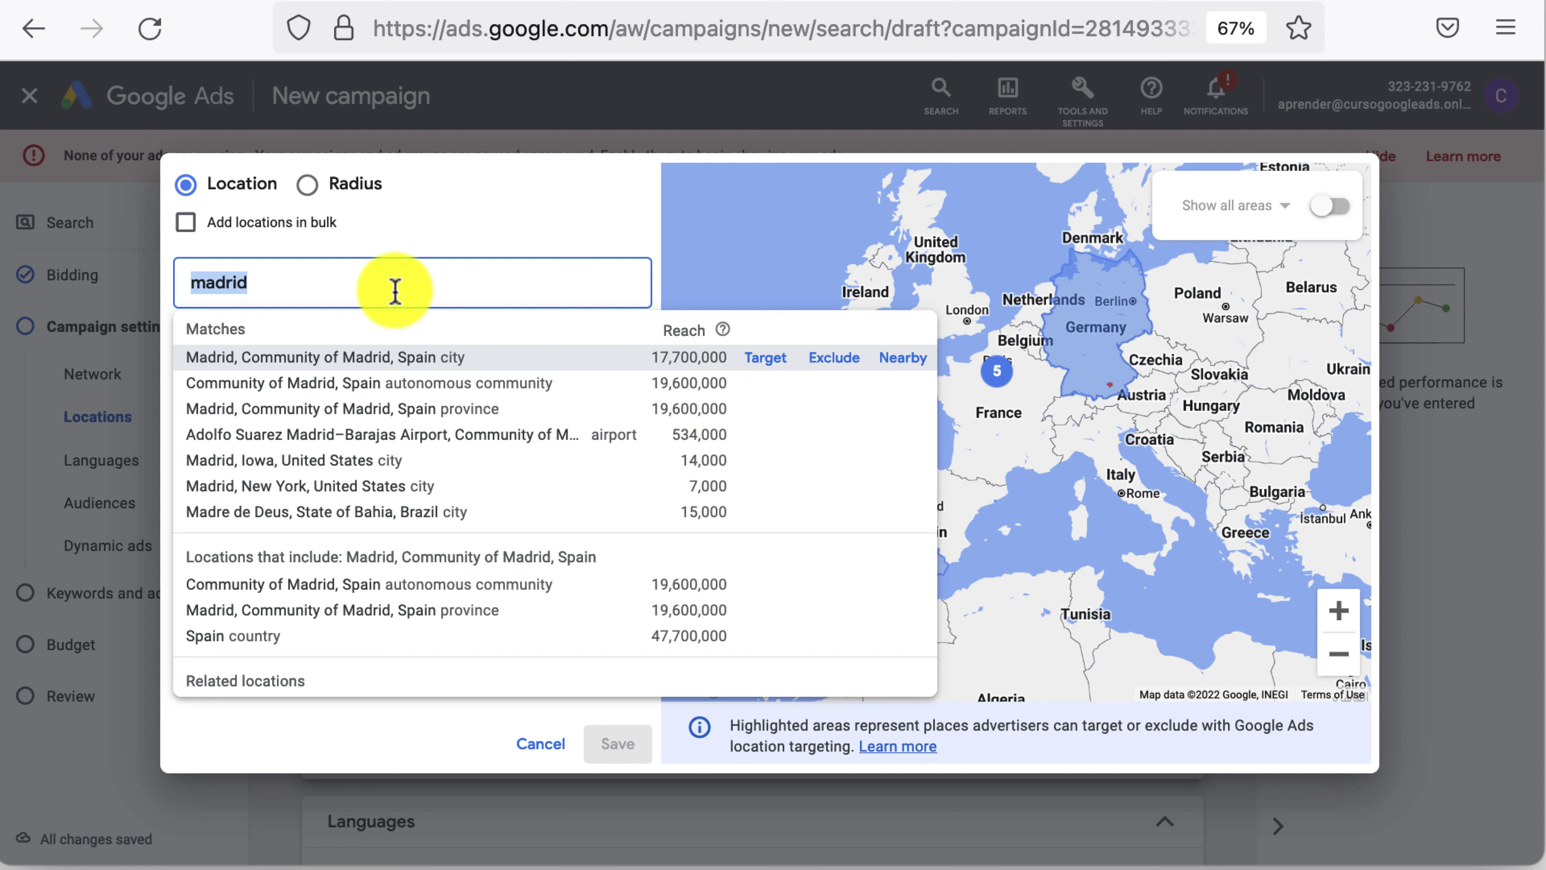
text(bar)
key(BackSpace)
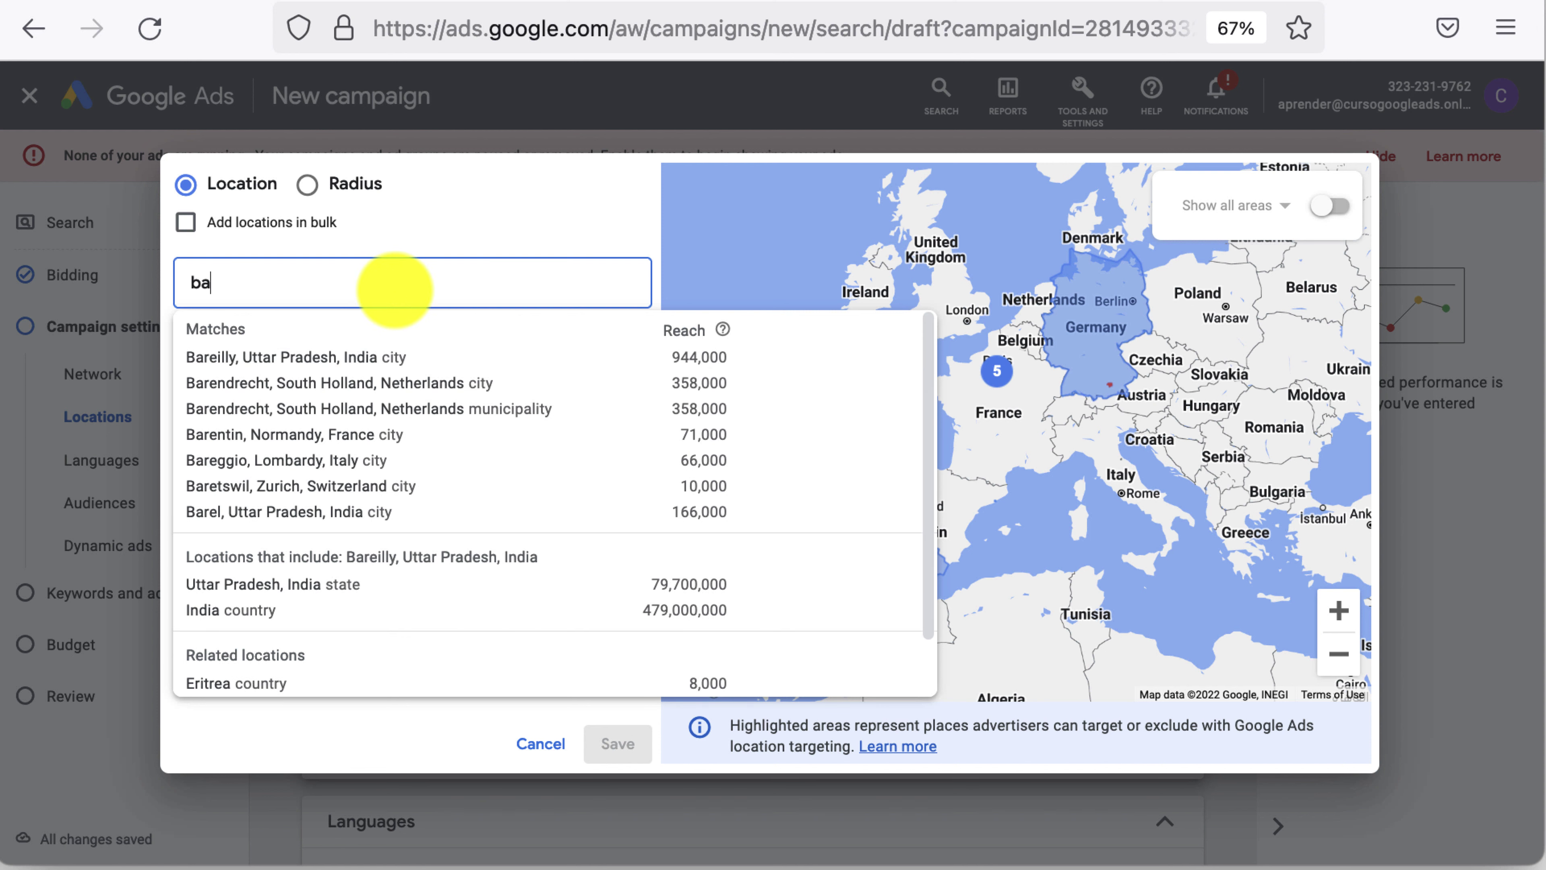
key(BackSpace)
text(arcelona)
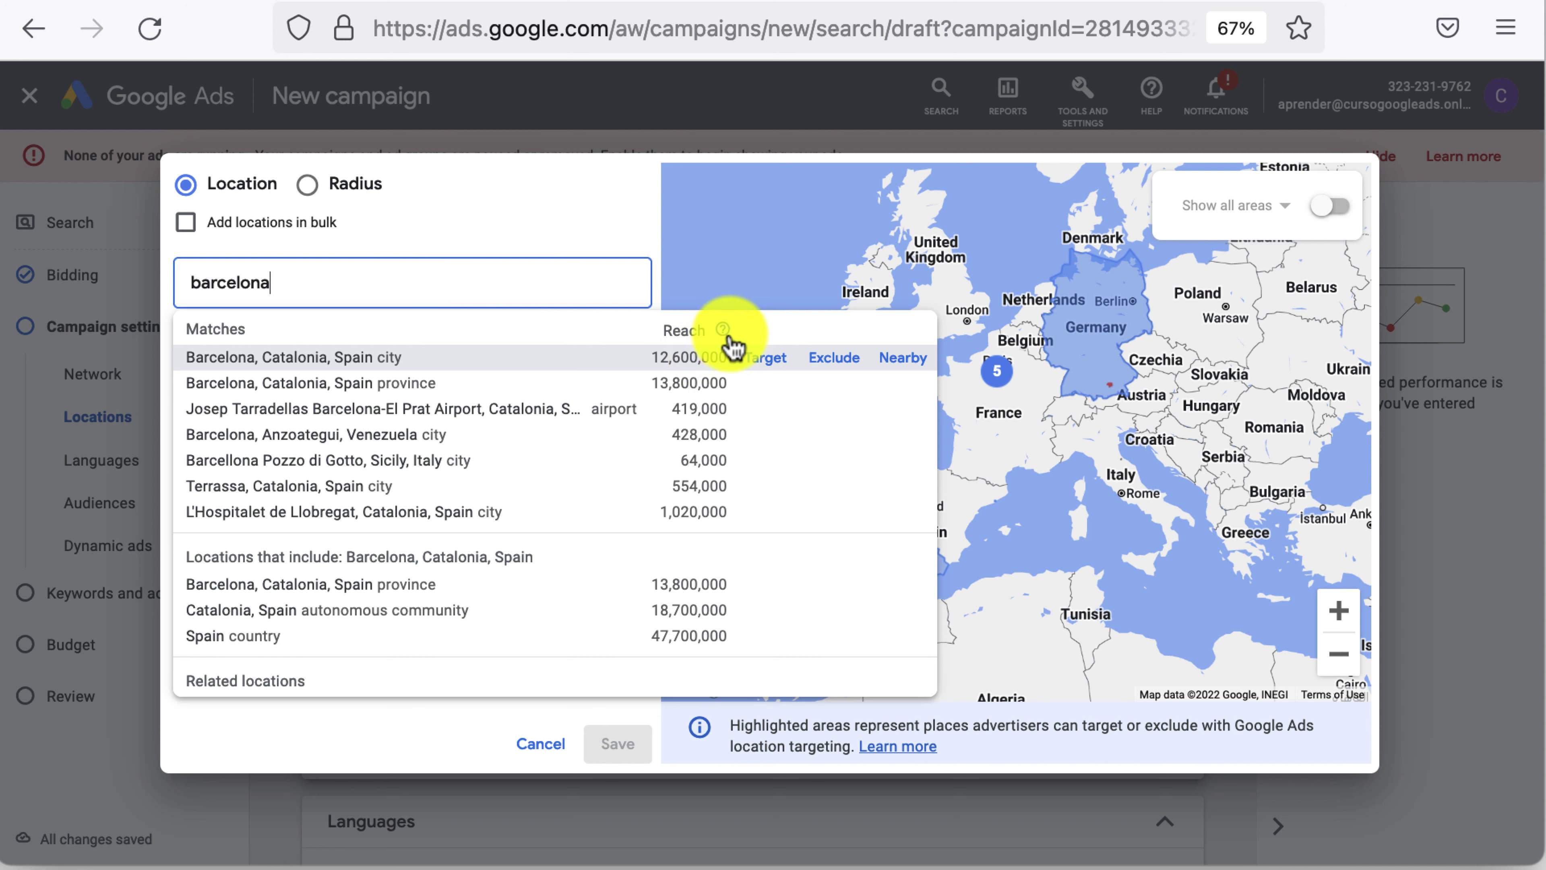
mouse_move(728, 339)
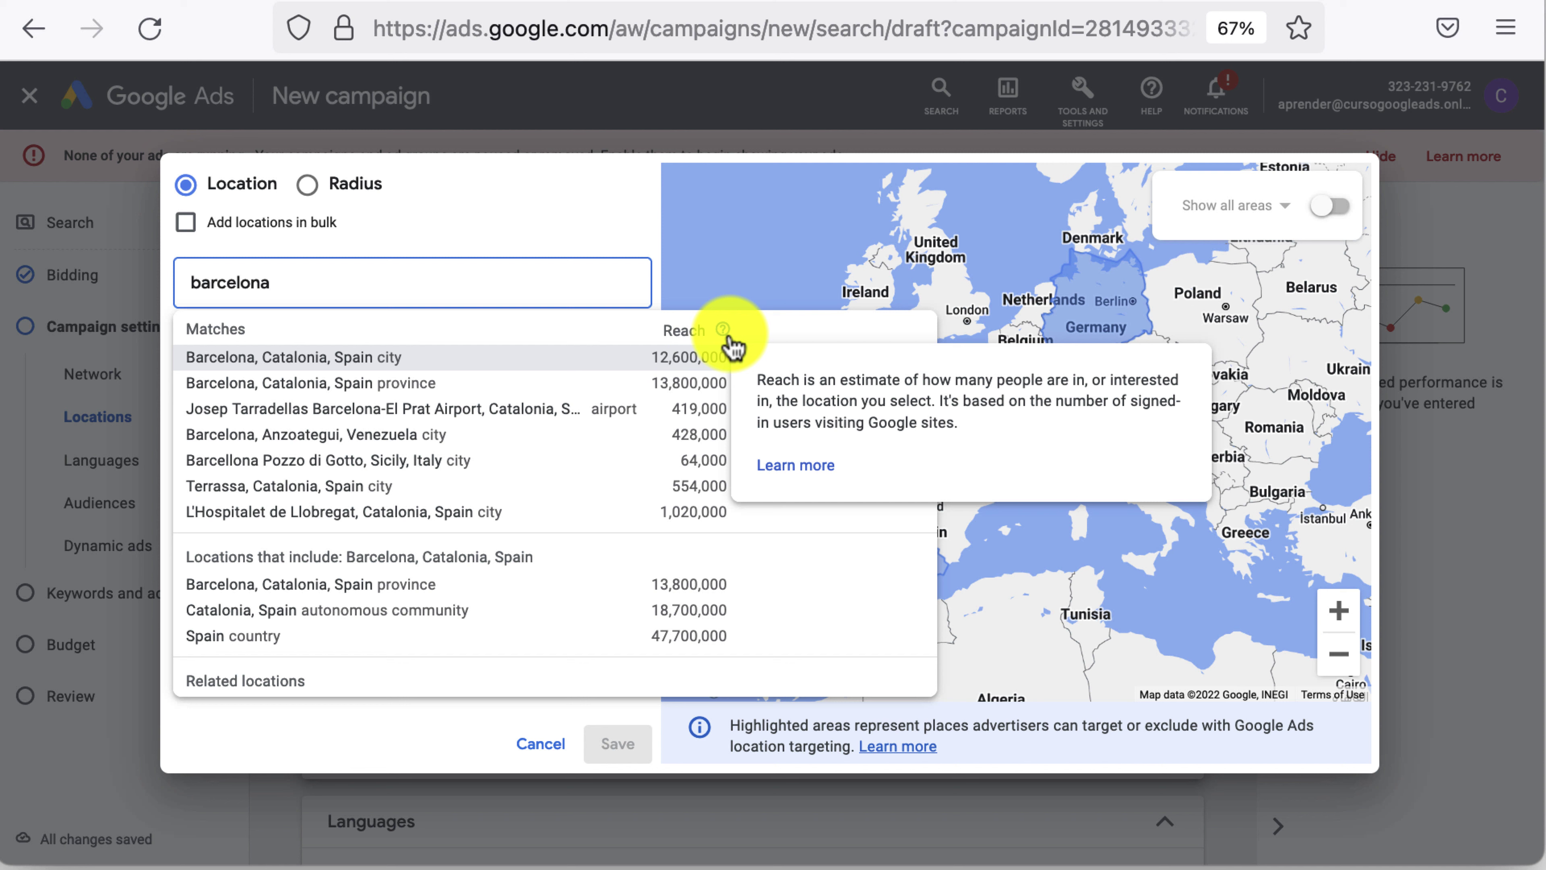
Add locations in bulk by entering Ciudad de México, Monterrey and Guadalajara, México on separate lines, and search for matches.
click(182, 228)
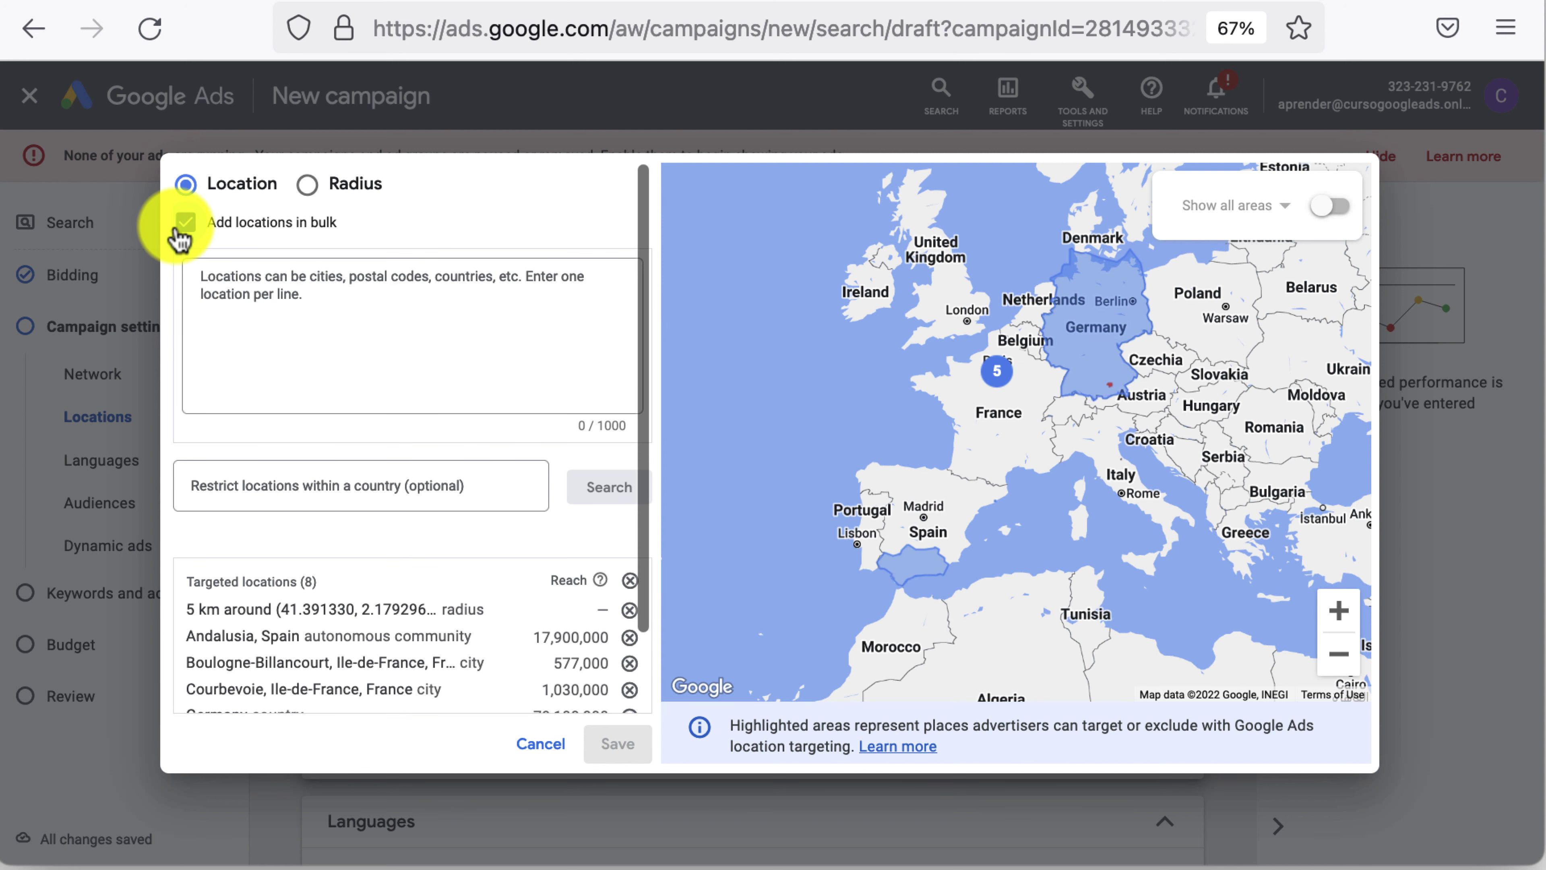
click(253, 307)
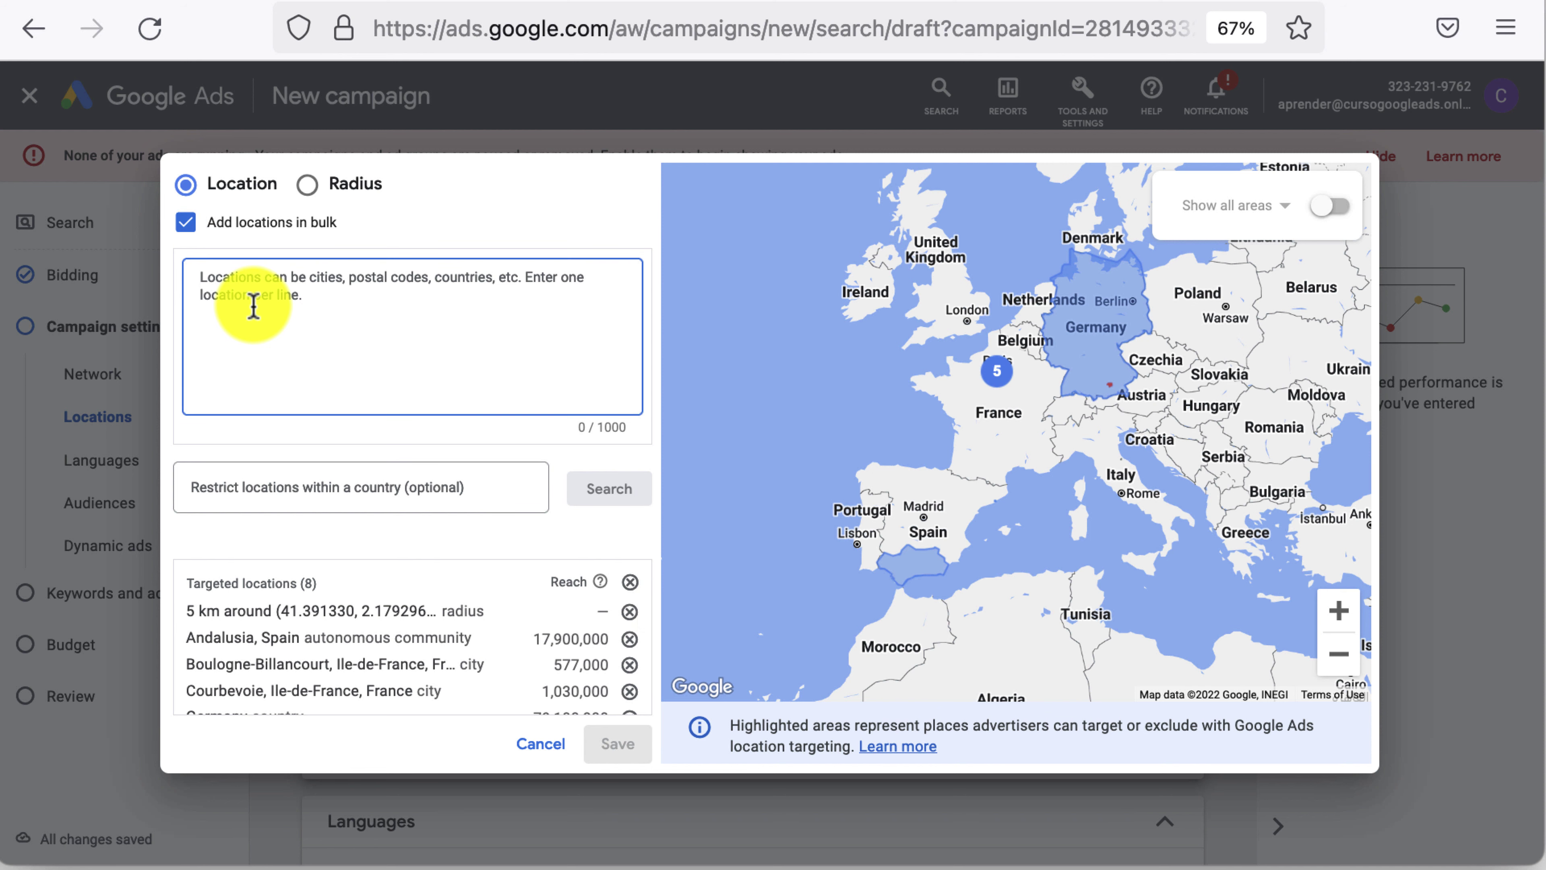
text(Ciudad de México)
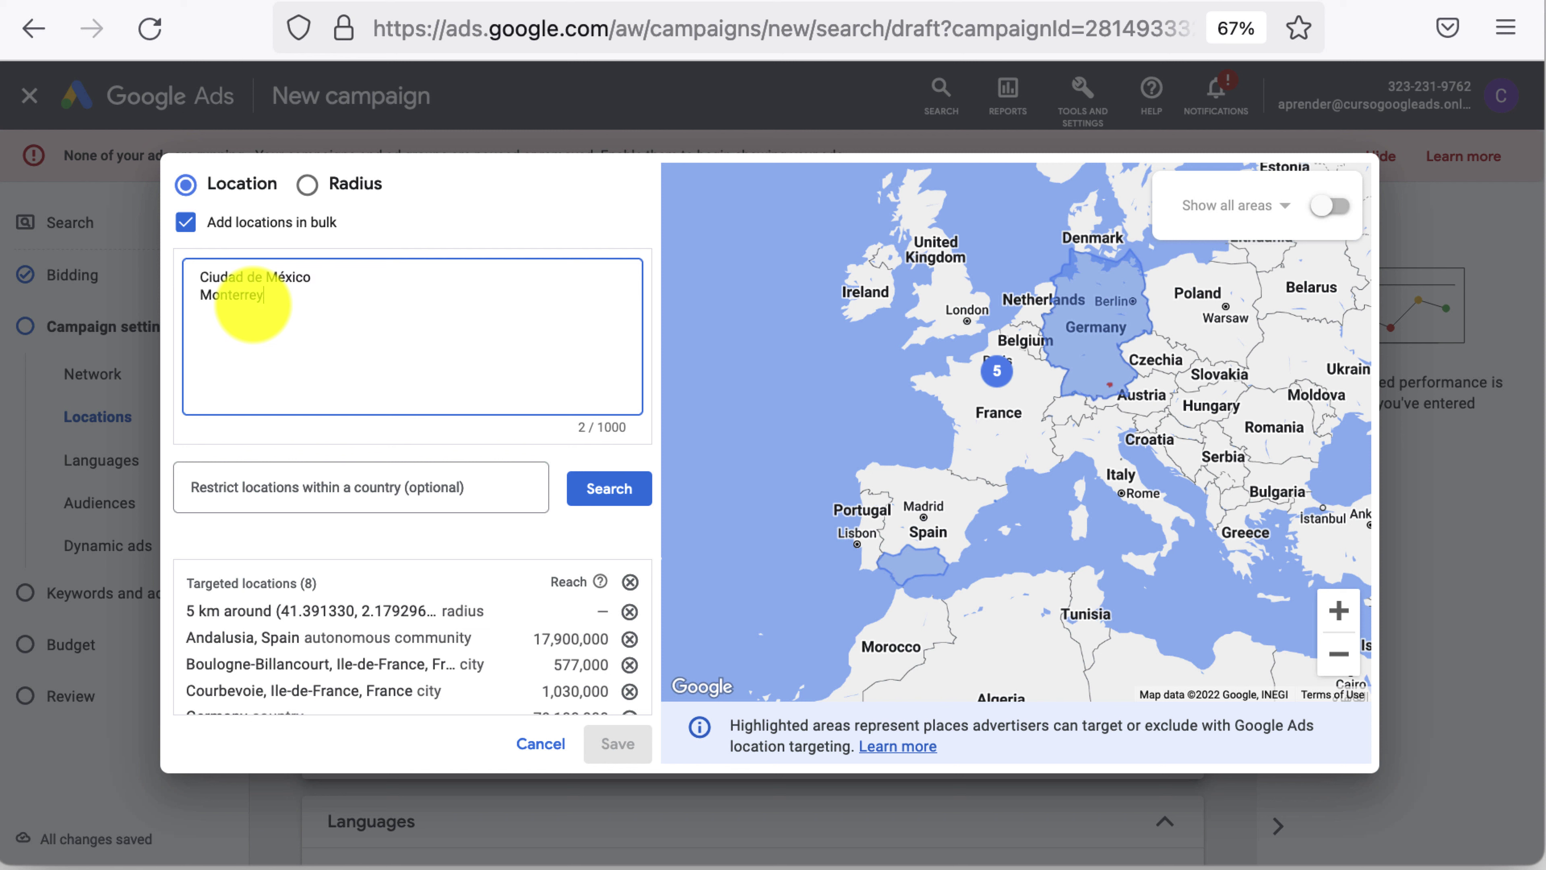
text(alajara, México)
click(606, 492)
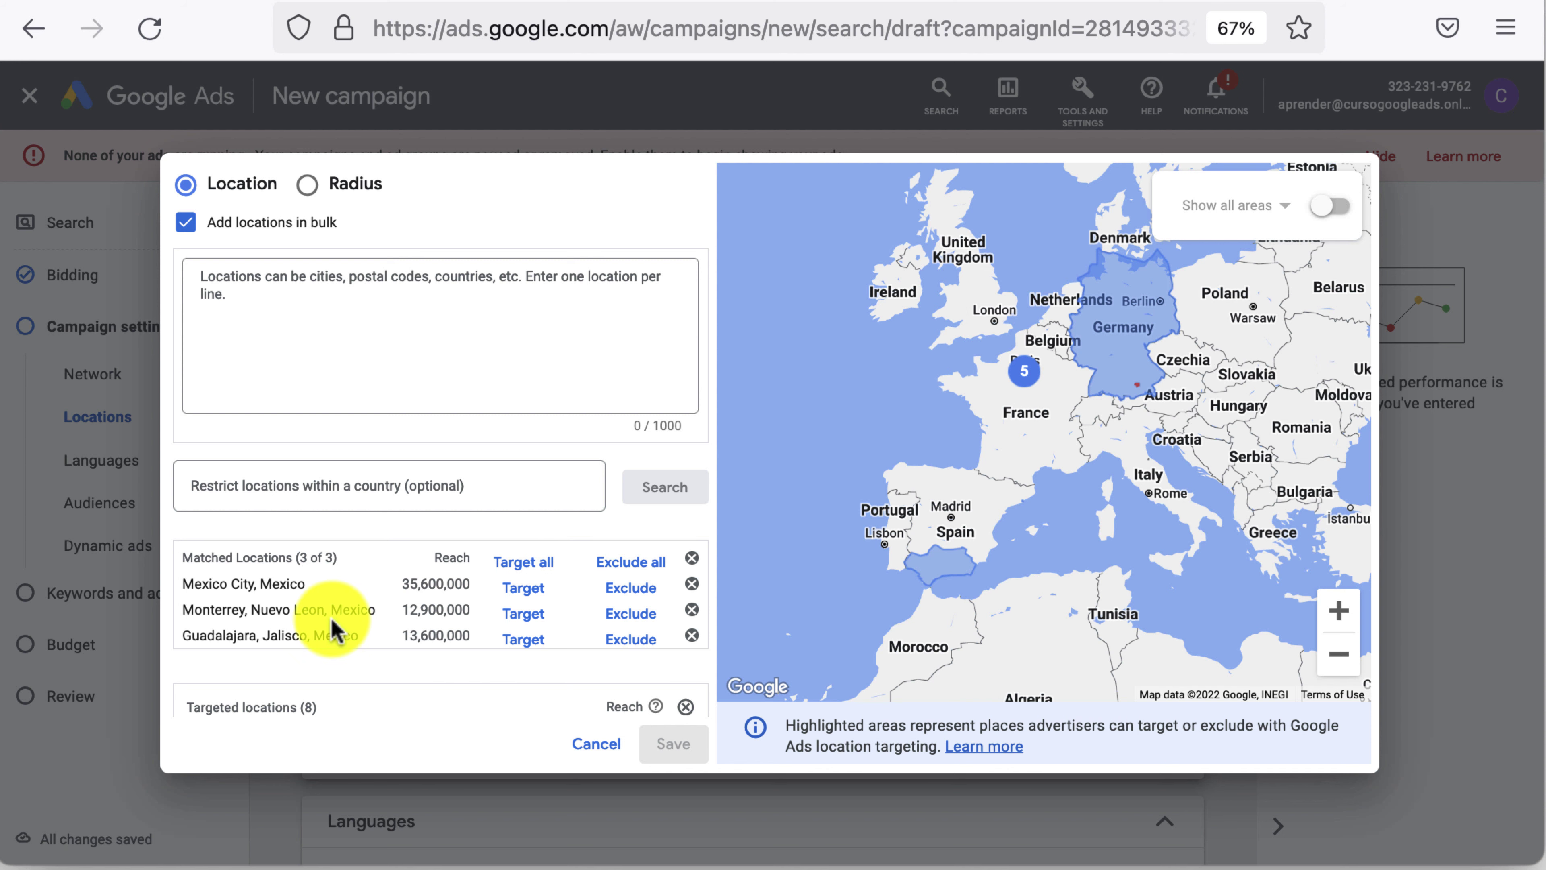
Exclude Mexico City and all remaining matches, Monterrey and Guadalajara, and save the location search.
scroll(333, 620, down, 1)
click(632, 578)
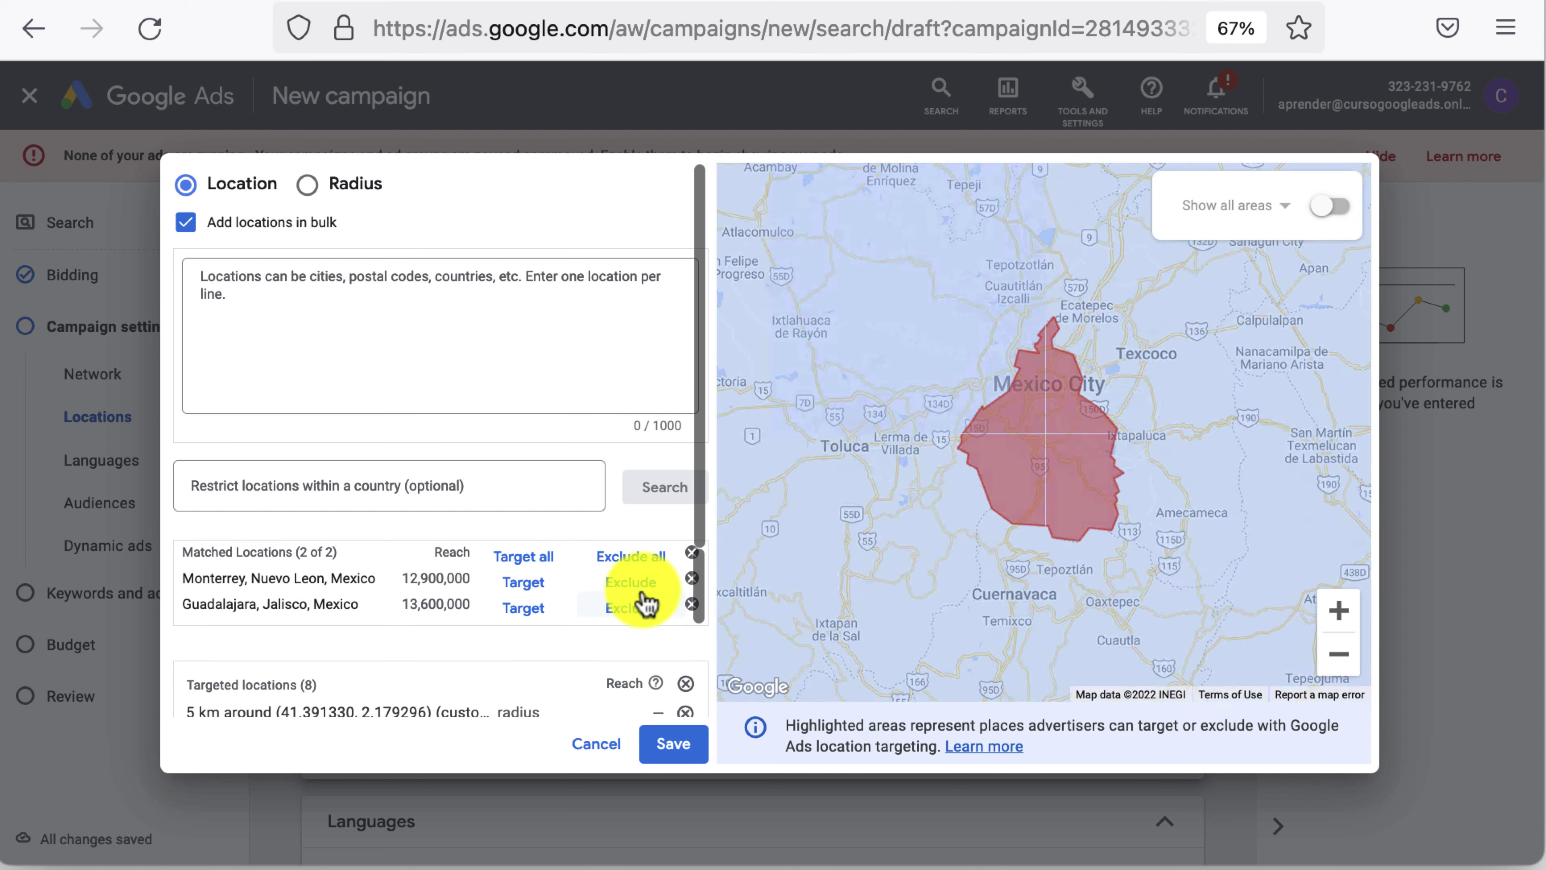
click(633, 557)
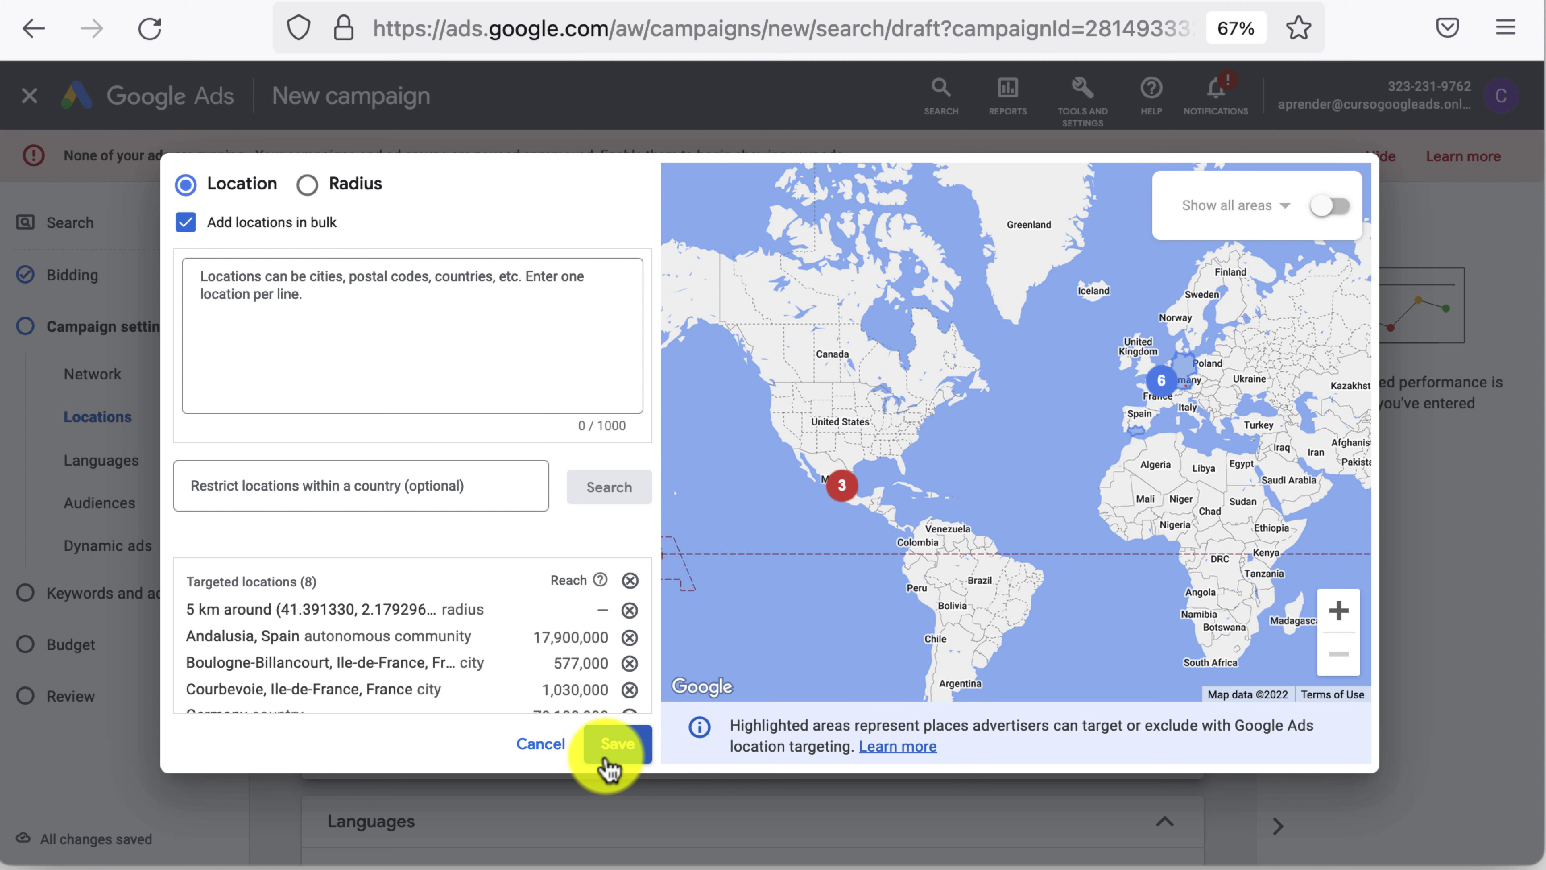
click(615, 746)
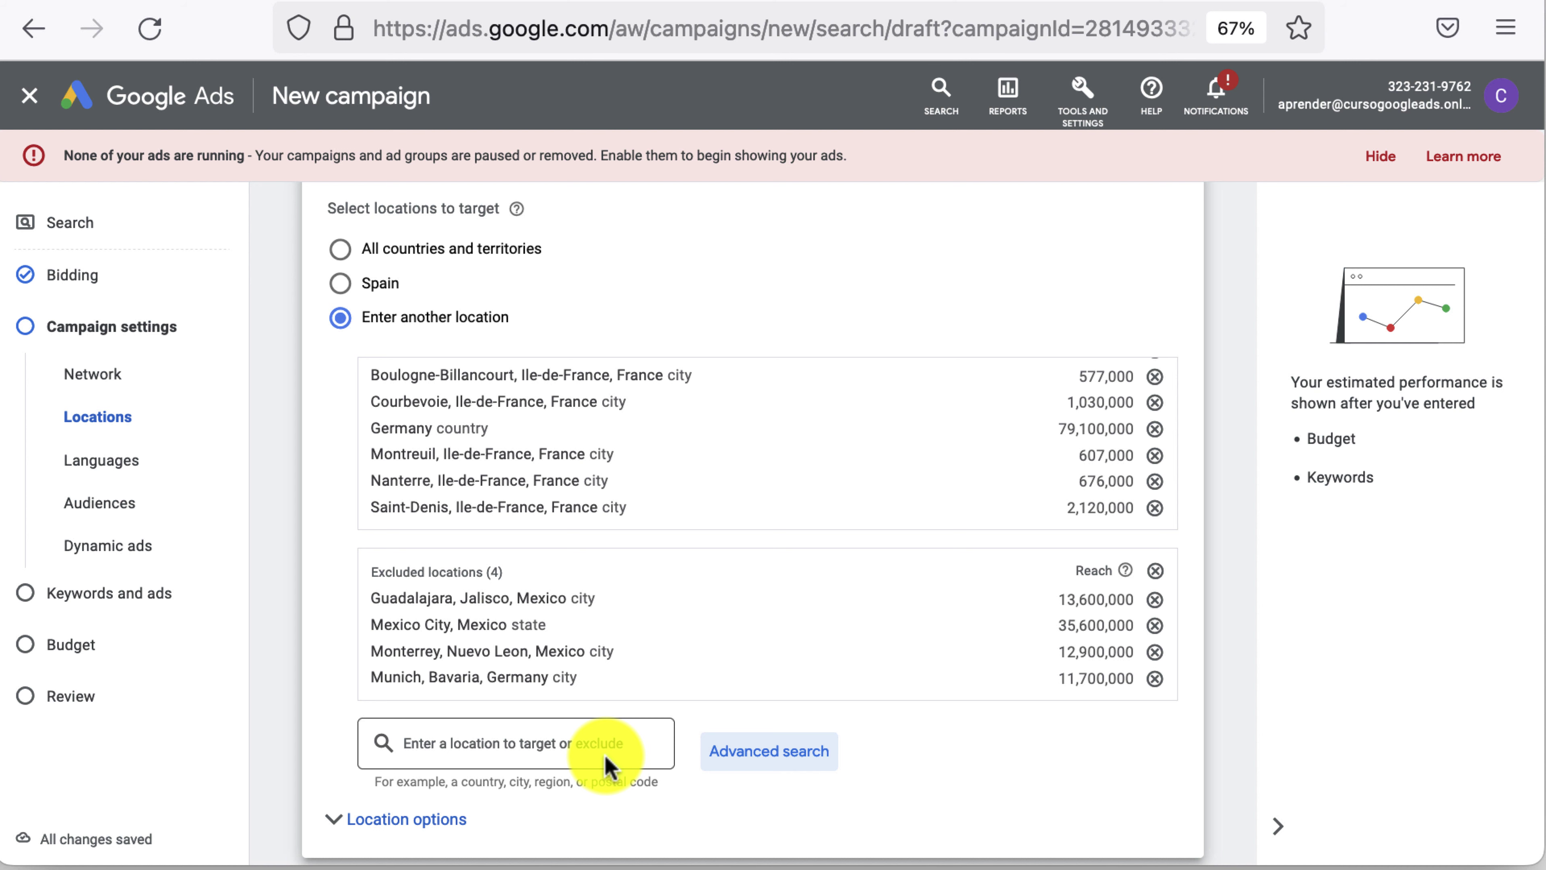
scroll(605, 764, down, 2)
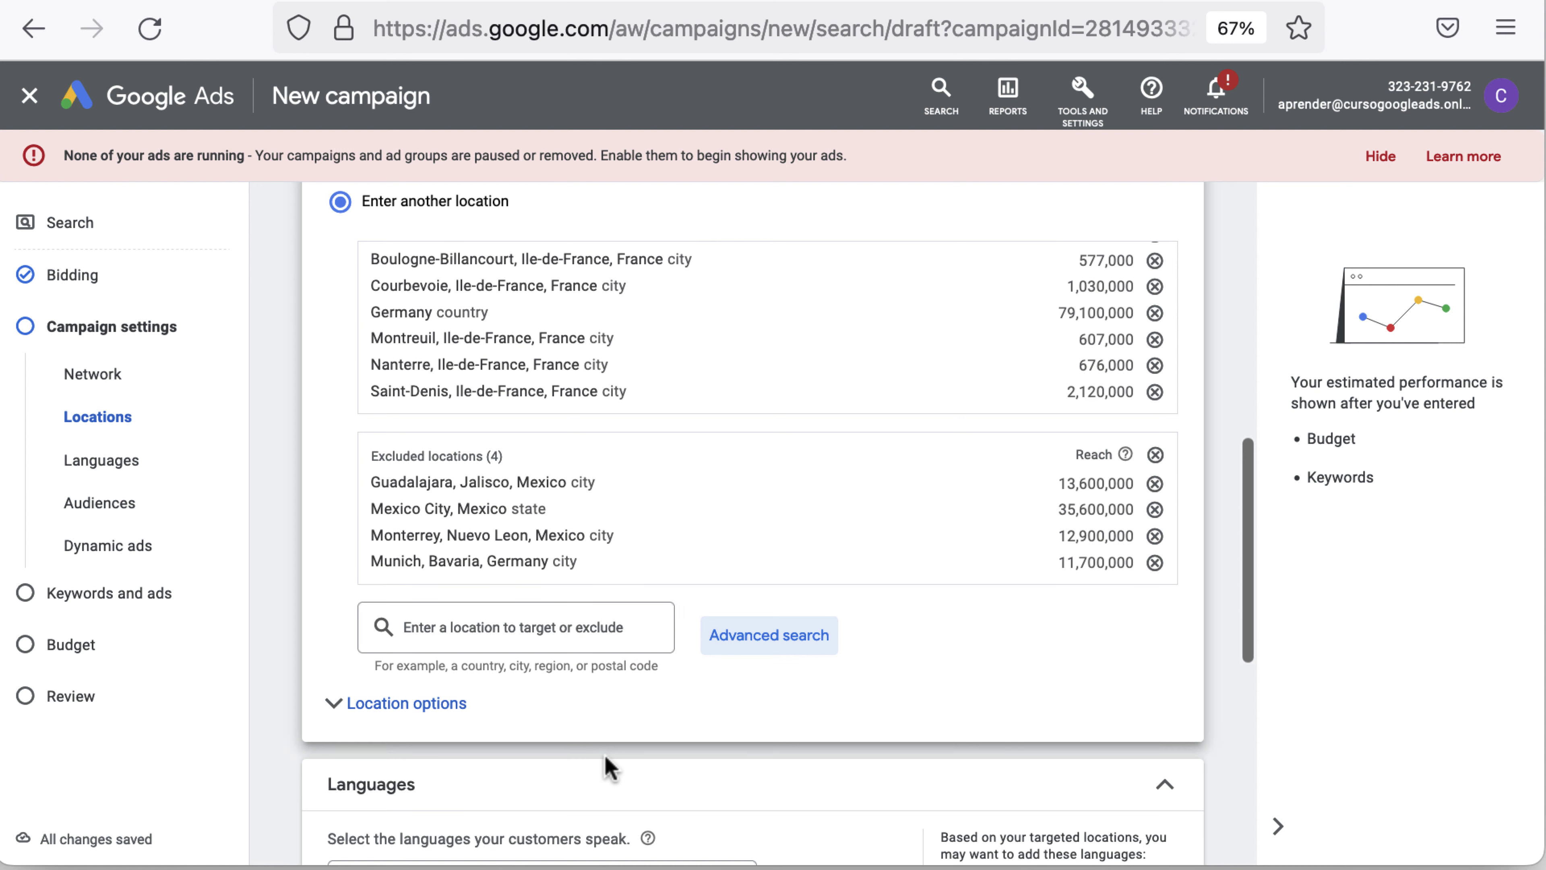
scroll(606, 767, up, 3)
scroll(609, 769, down, 1)
scroll(604, 753, down, 5)
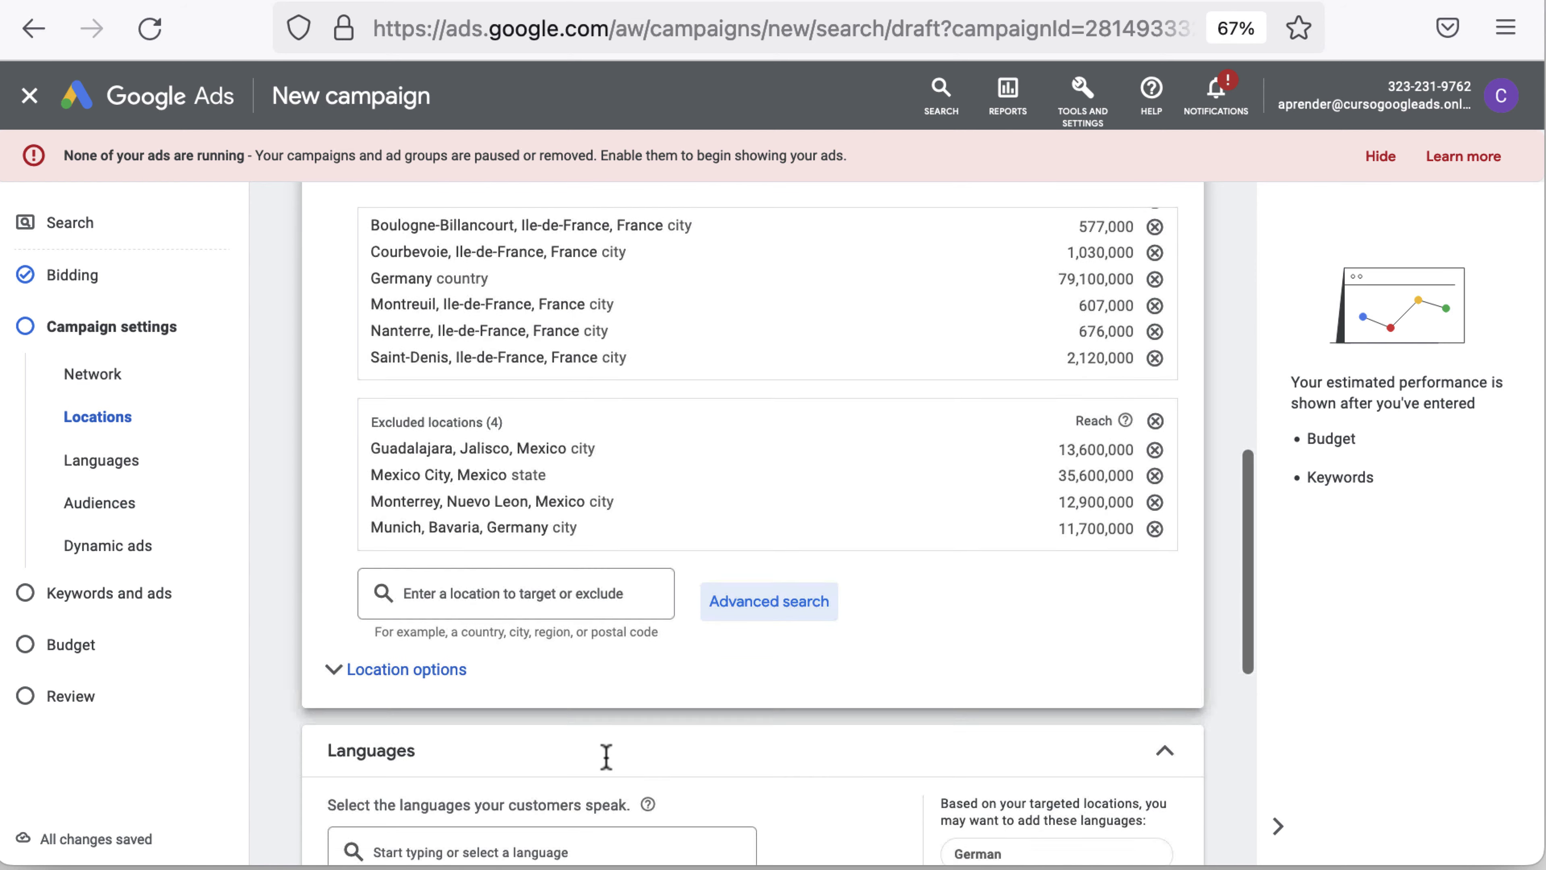
Expand the location options and set the target to Presence: People in or regularly in your targeted locations.
click(440, 578)
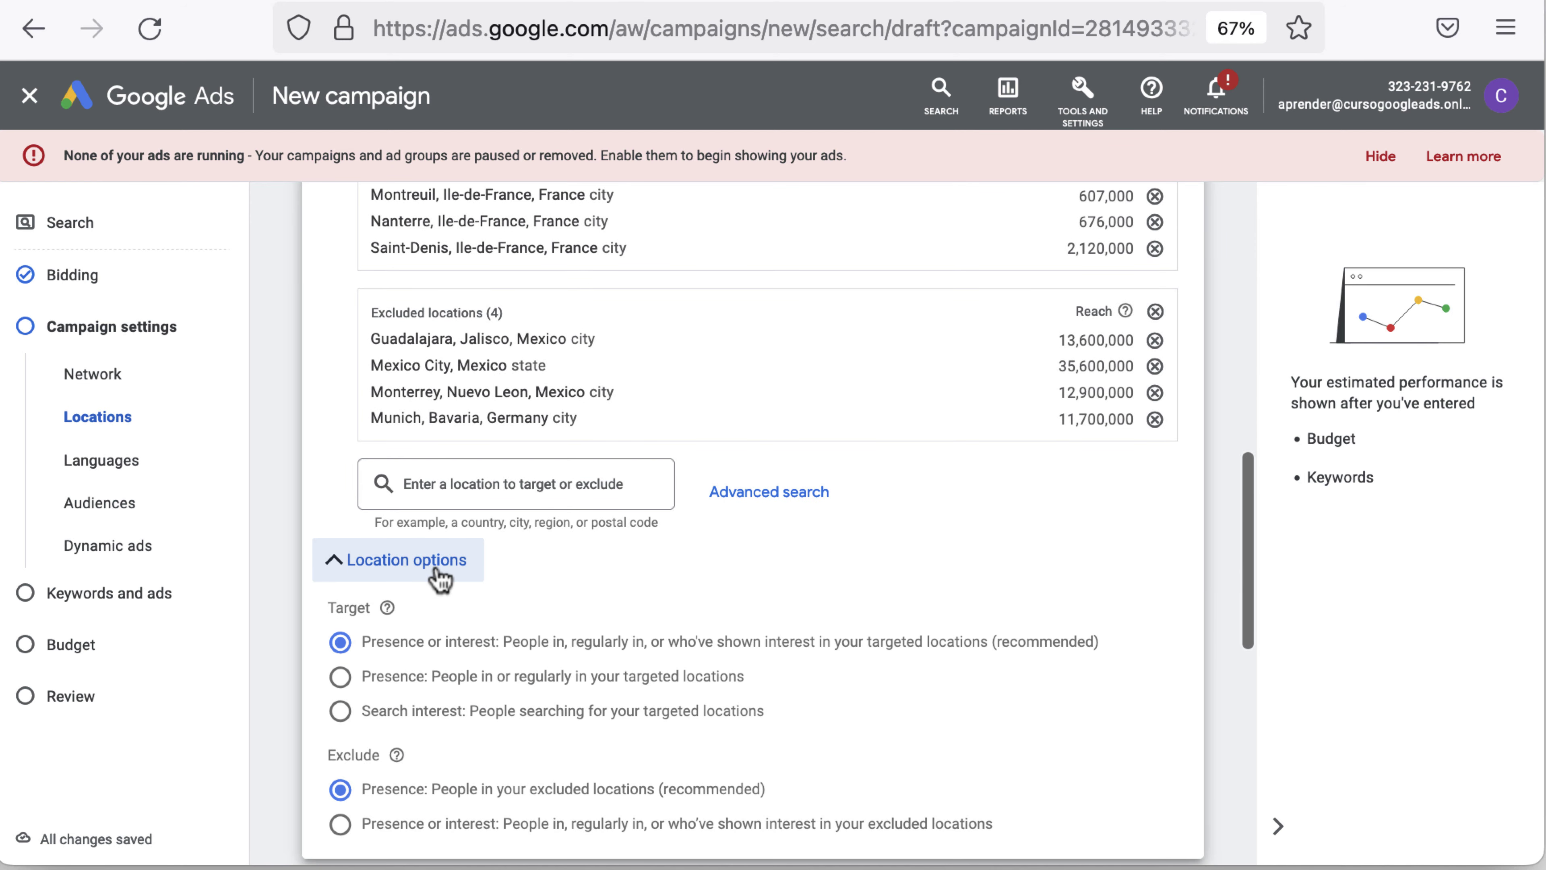
scroll(441, 578, down, 3)
scroll(785, 621, down, 2)
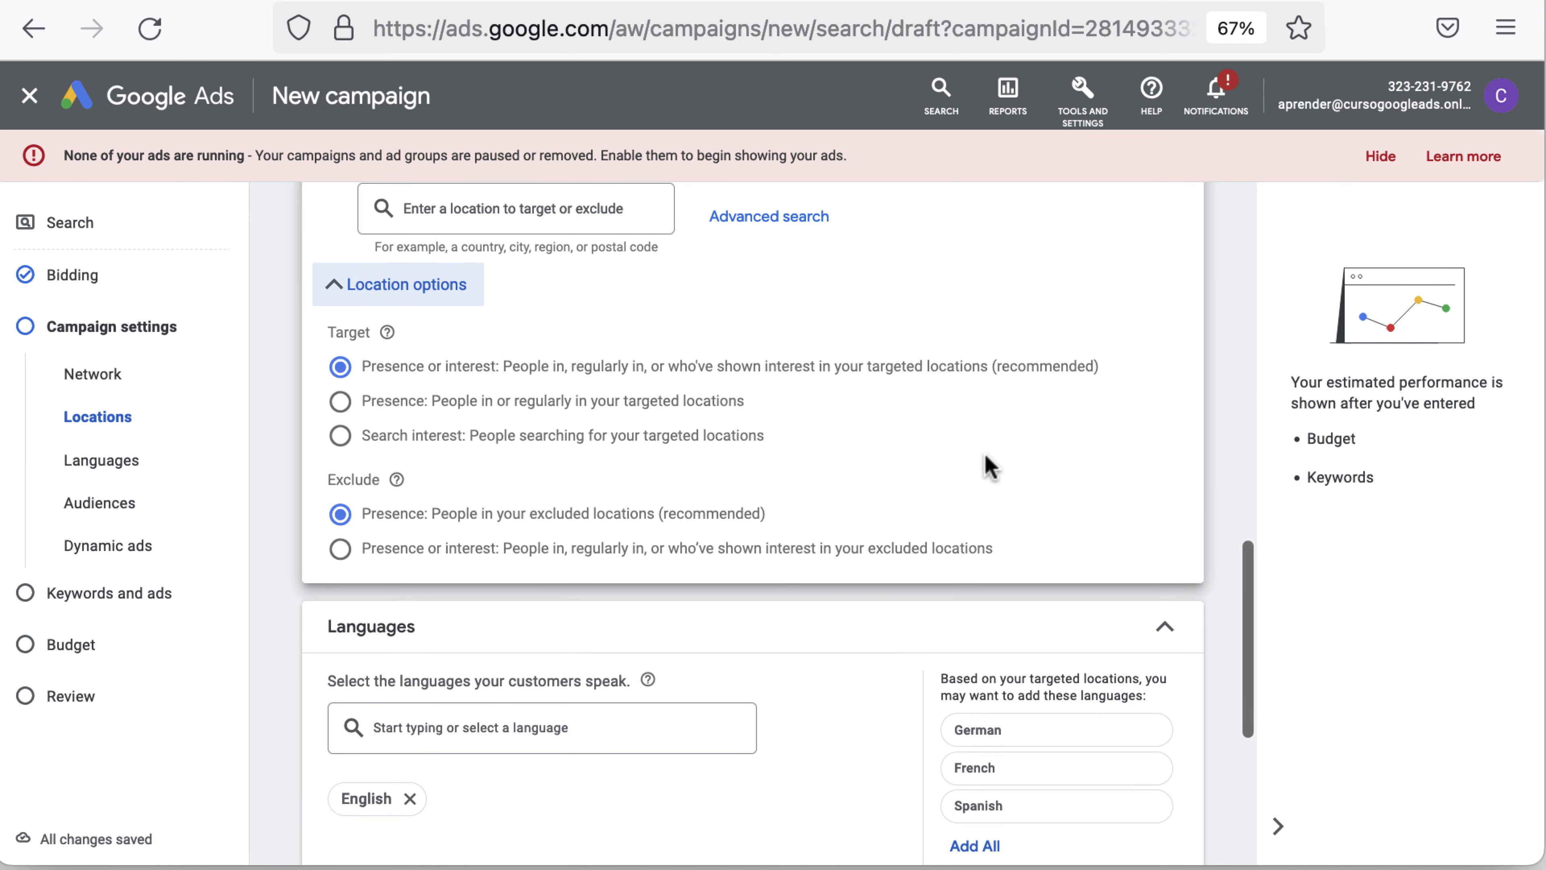
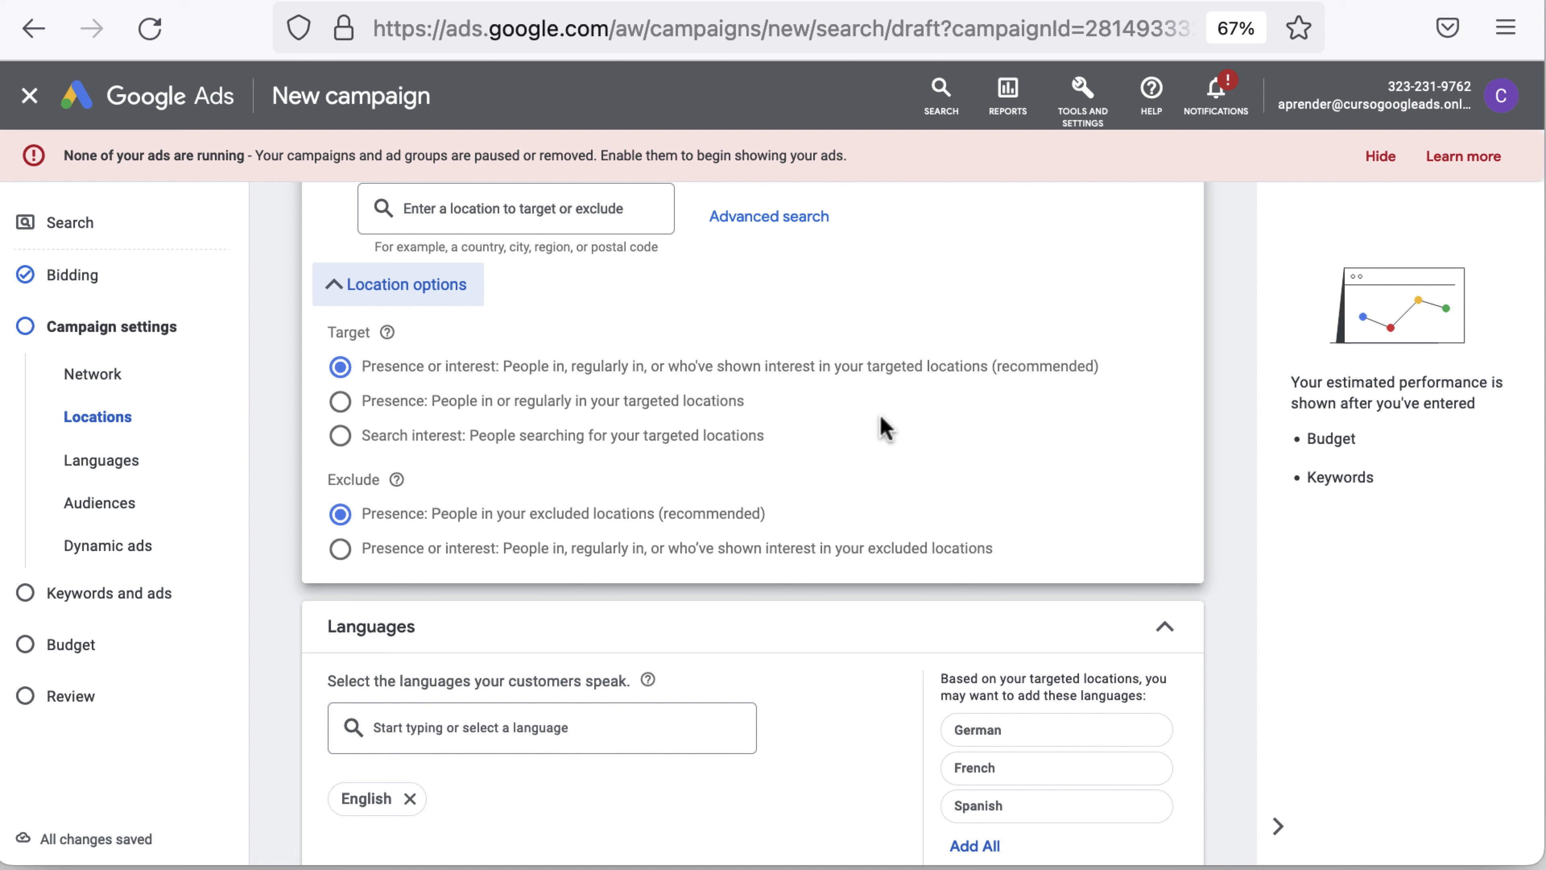
click(737, 404)
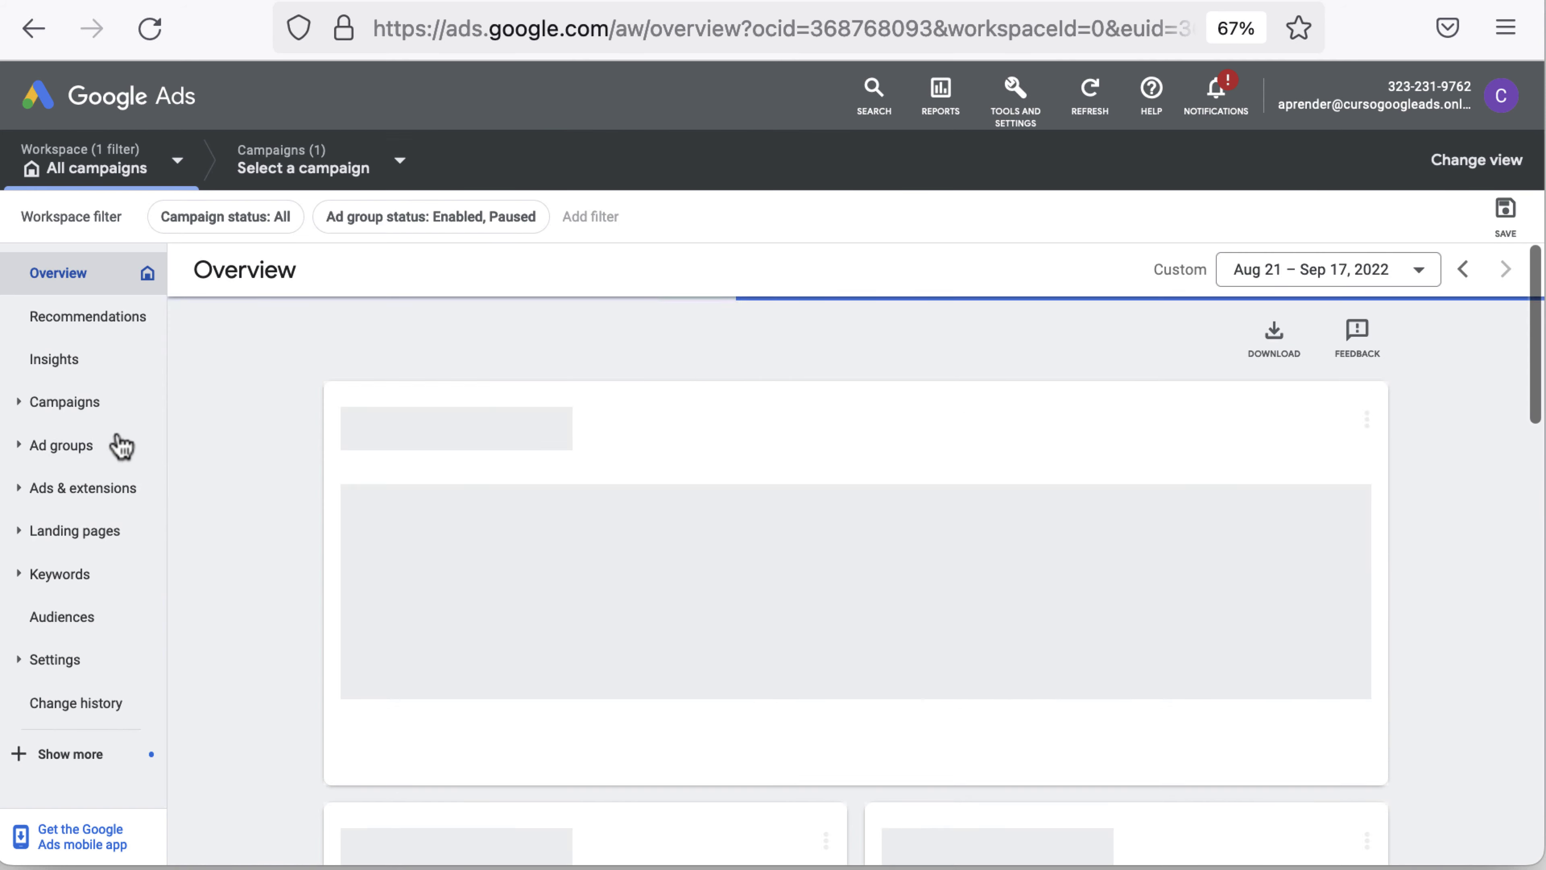
Open the settings overview of all campaigns and check the Location column for Campaña Estructura Guitarras.
click(114, 409)
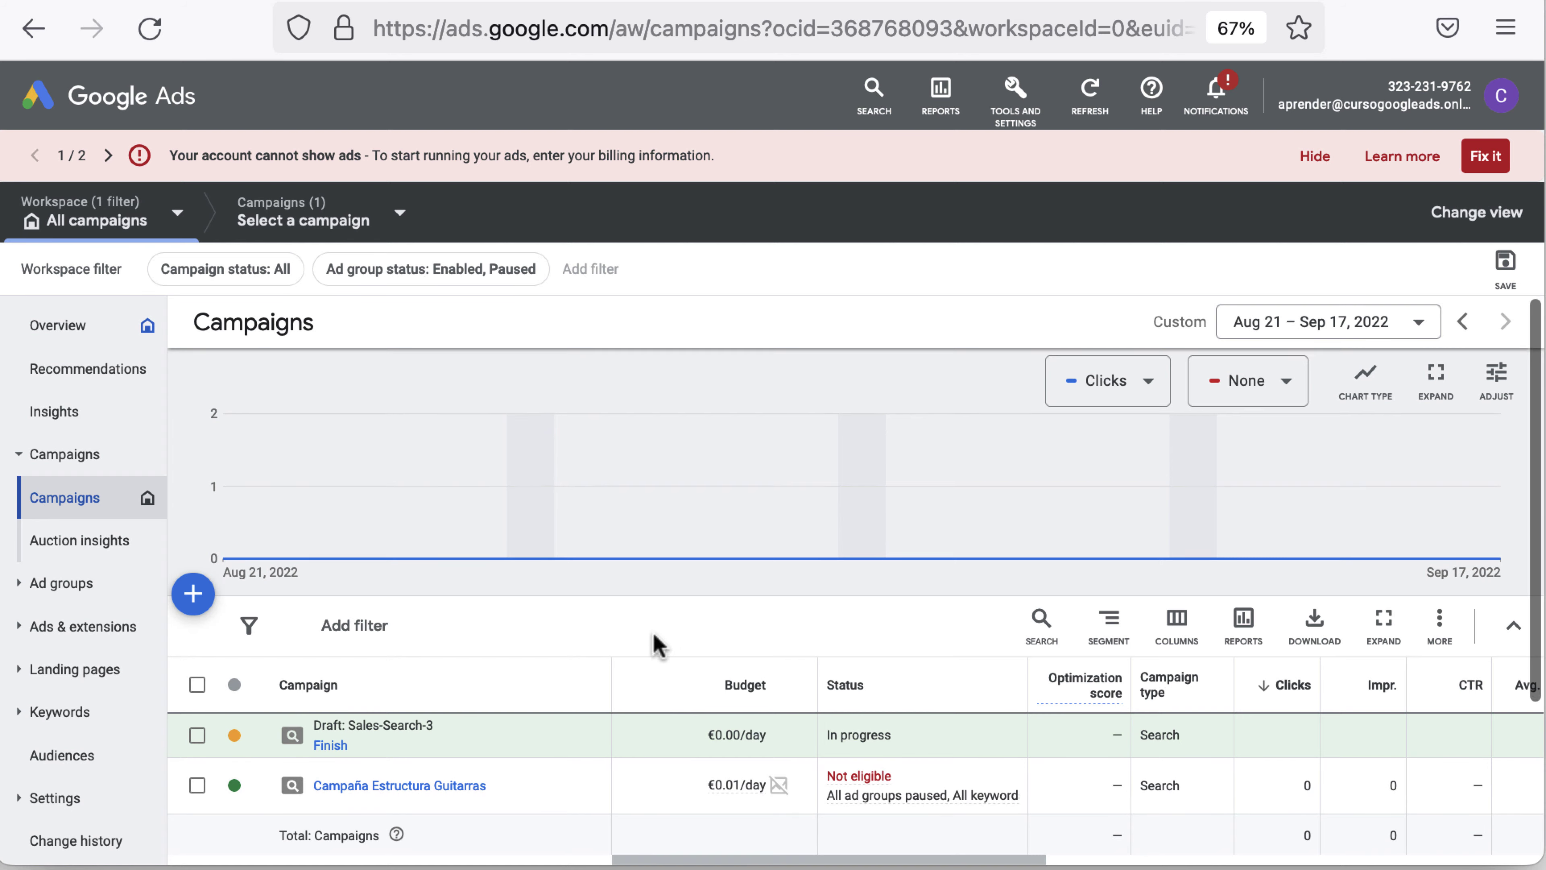
scroll(655, 642, down, 2)
scroll(91, 690, down, 3)
click(91, 700)
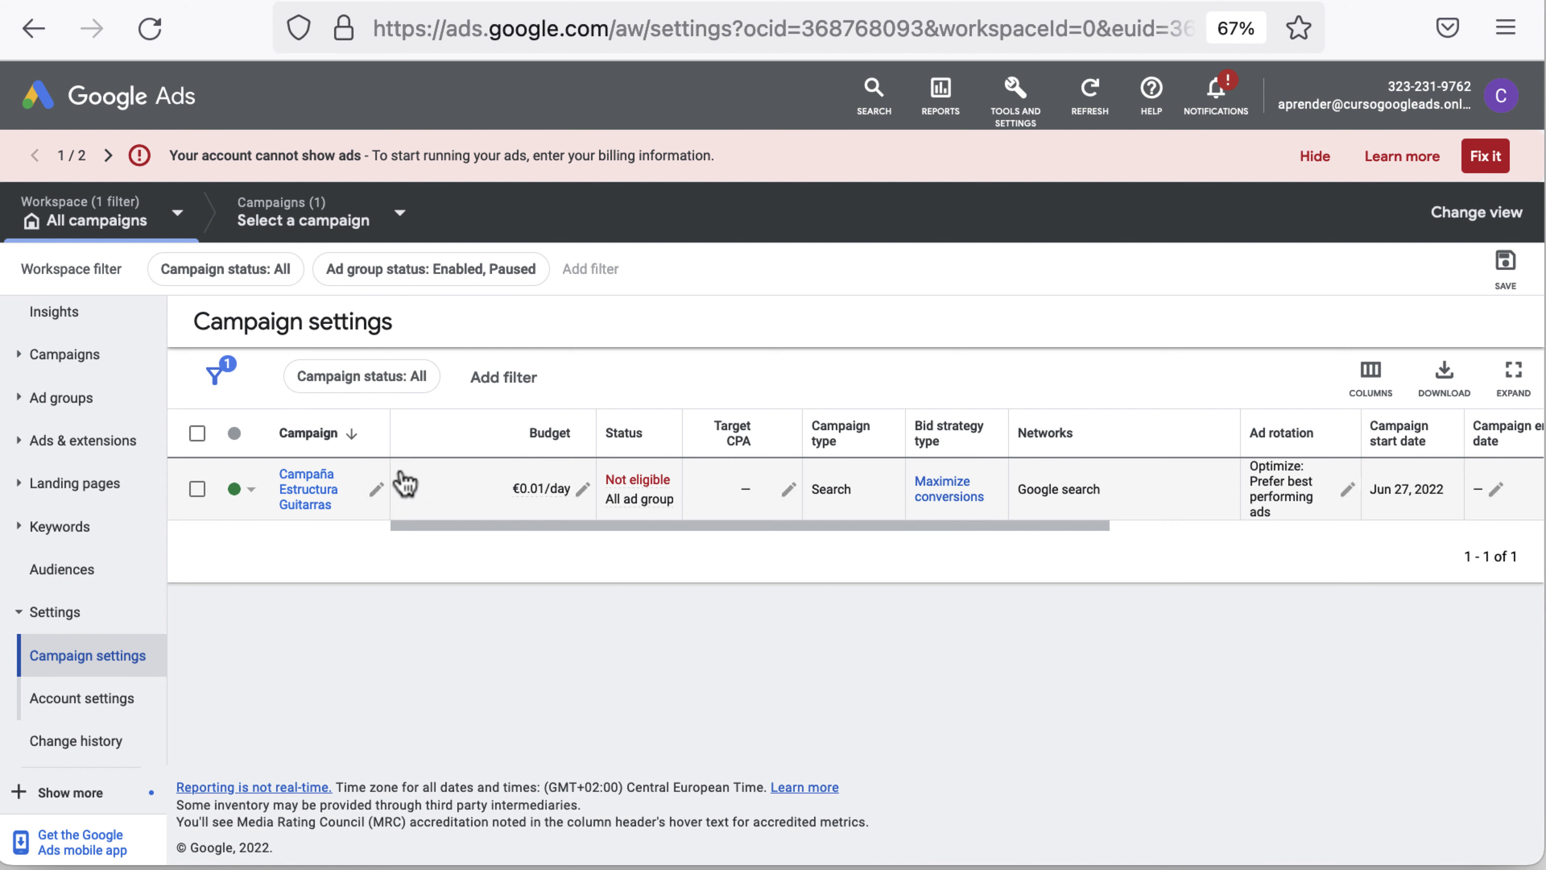
mouse_move(649, 524)
mouse_down()
mouse_move(1042, 539)
mouse_move(1051, 519)
mouse_up()
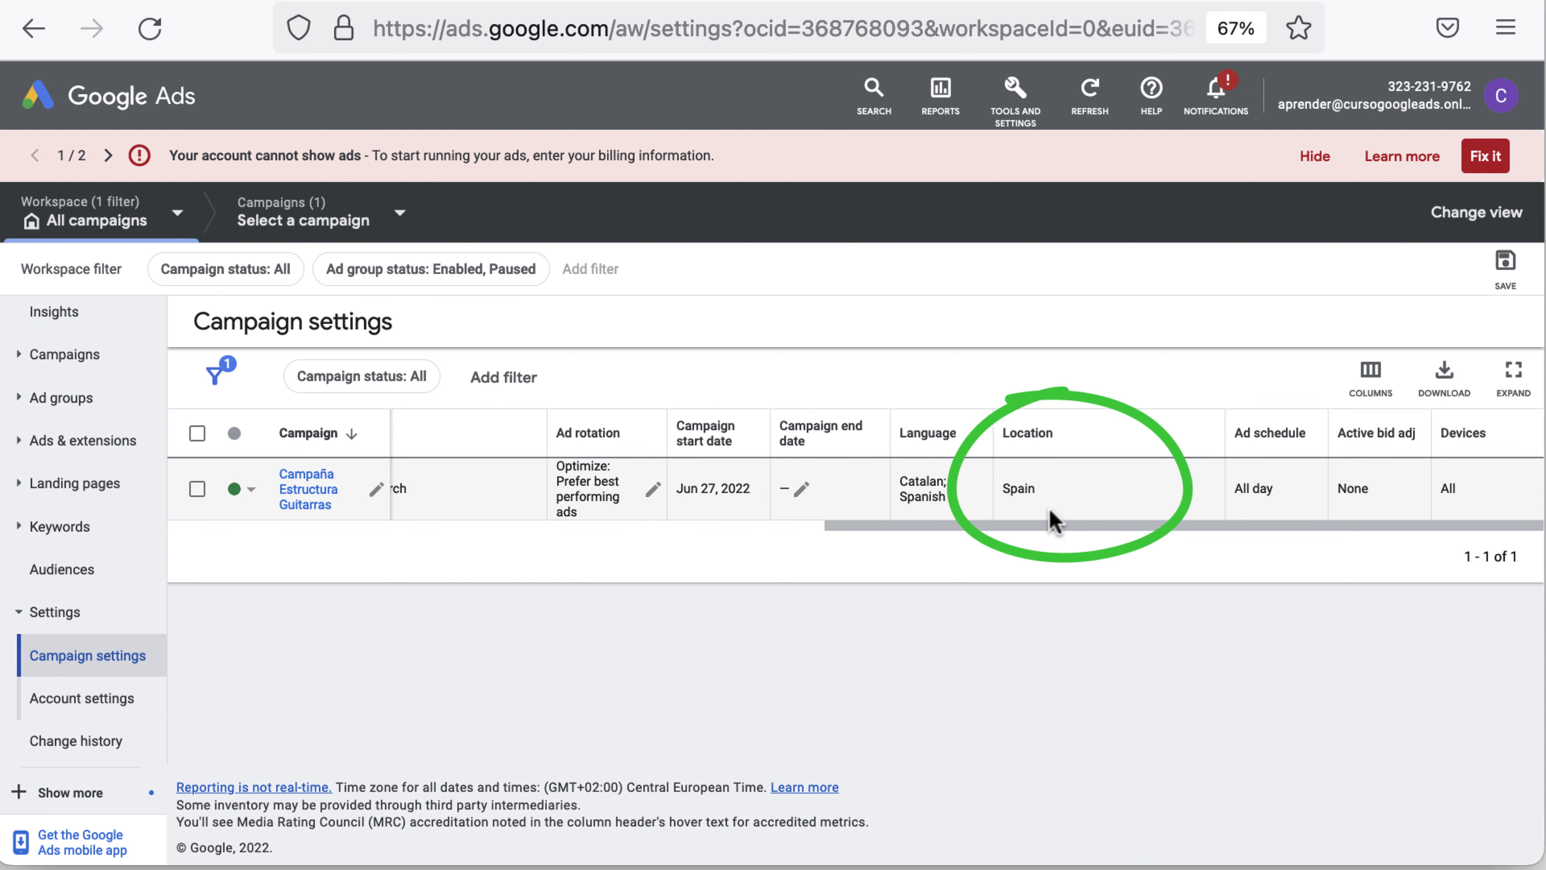
mouse_move(1053, 522)
mouse_down()
mouse_move(1035, 536)
mouse_move(632, 546)
mouse_move(528, 573)
mouse_up()
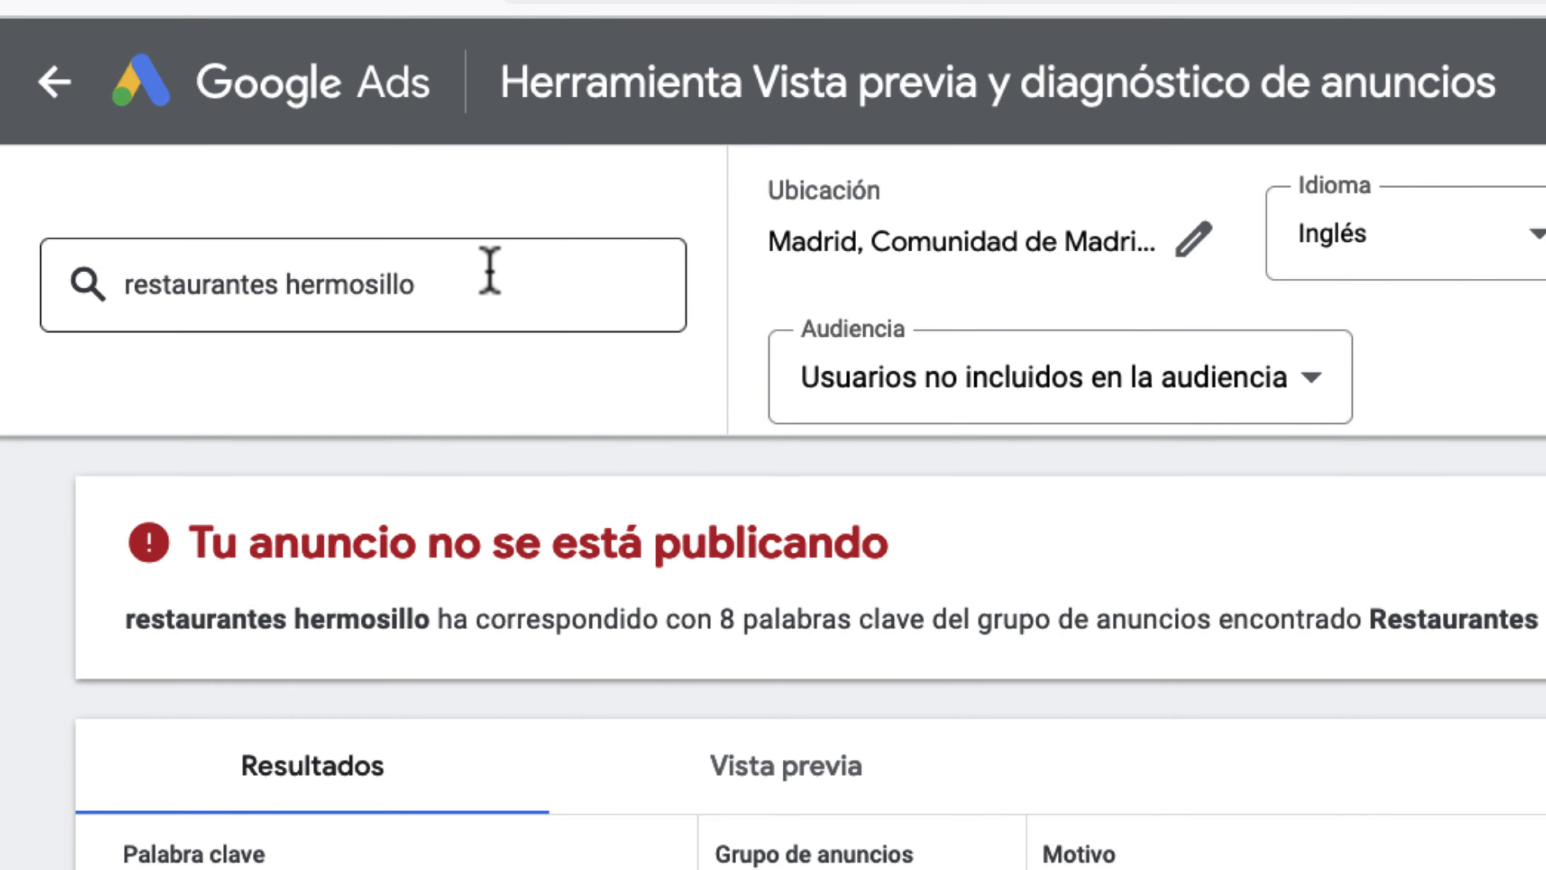
In the ad preview and diagnosis tool, set the language to Español for the "restaurantes hermosillo" search.
click(486, 271)
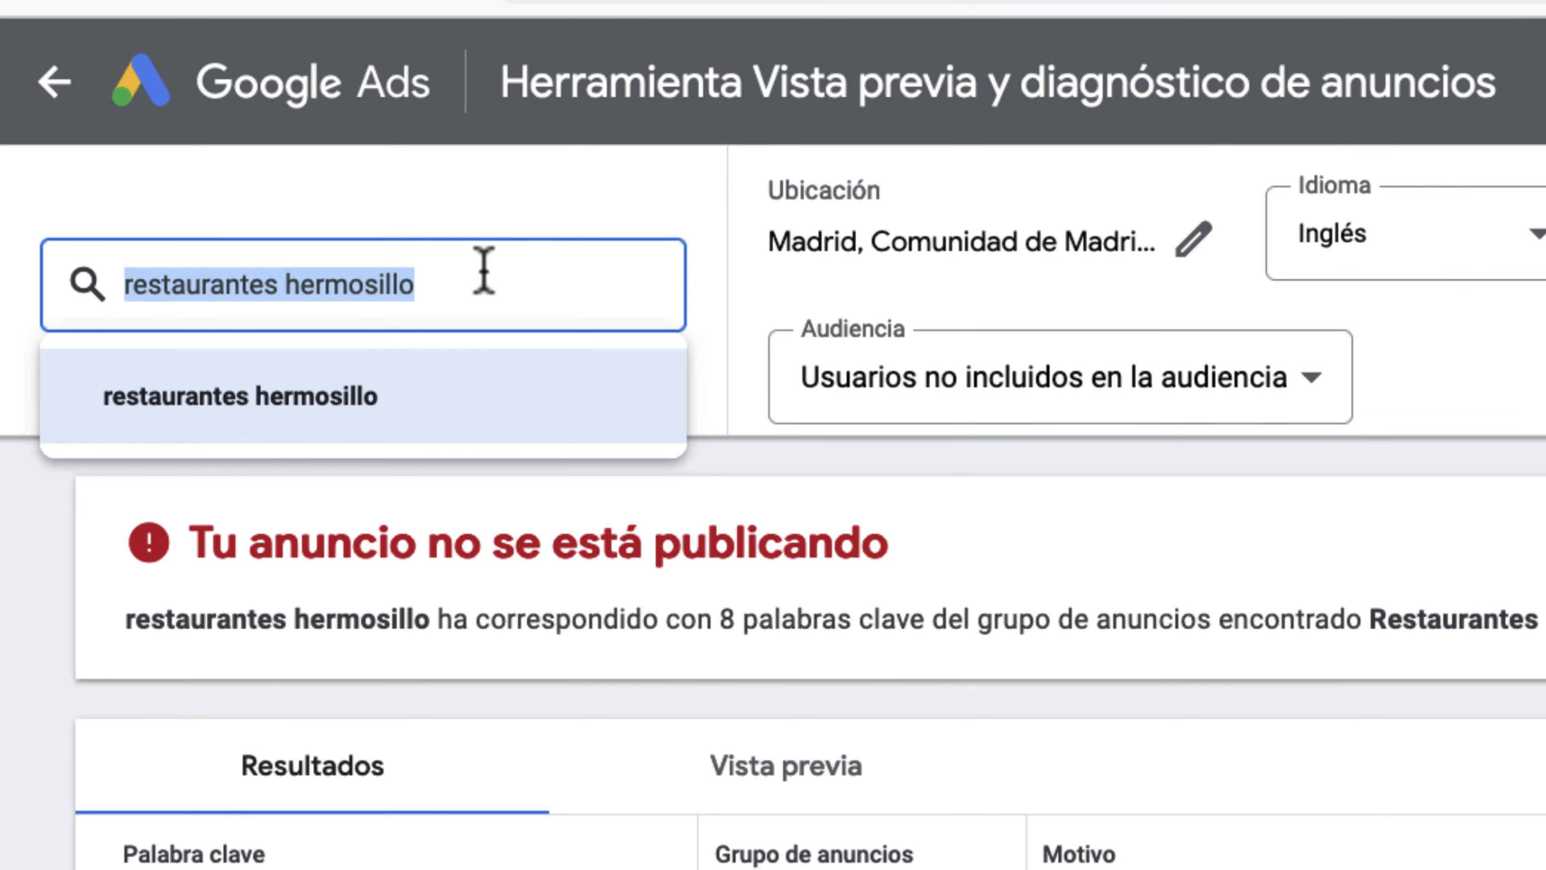
click(1194, 241)
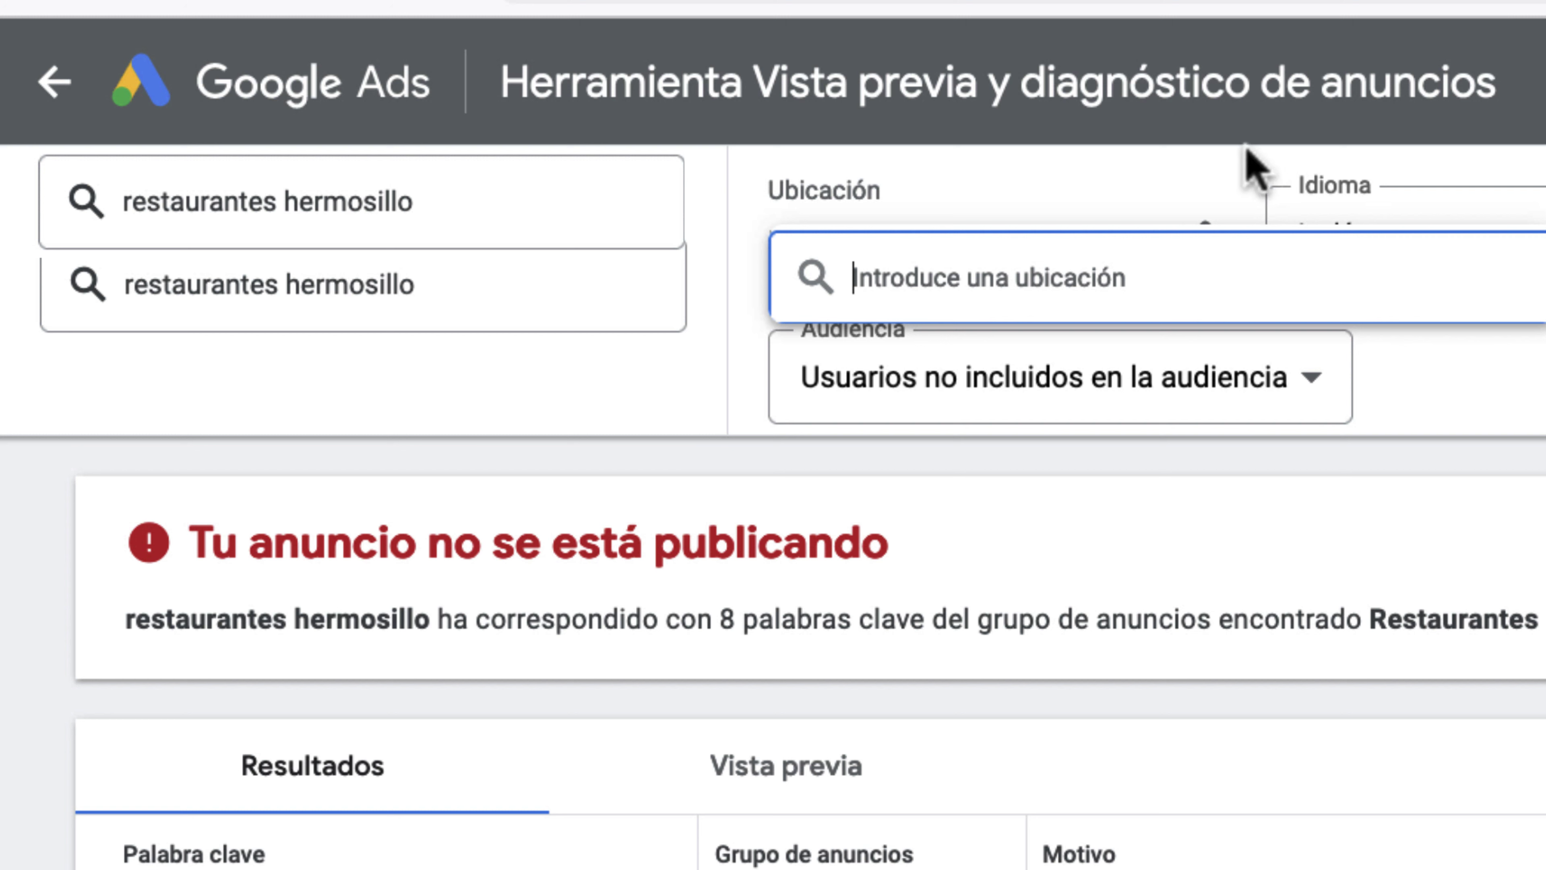
click(1324, 234)
text(espa)
click(1332, 368)
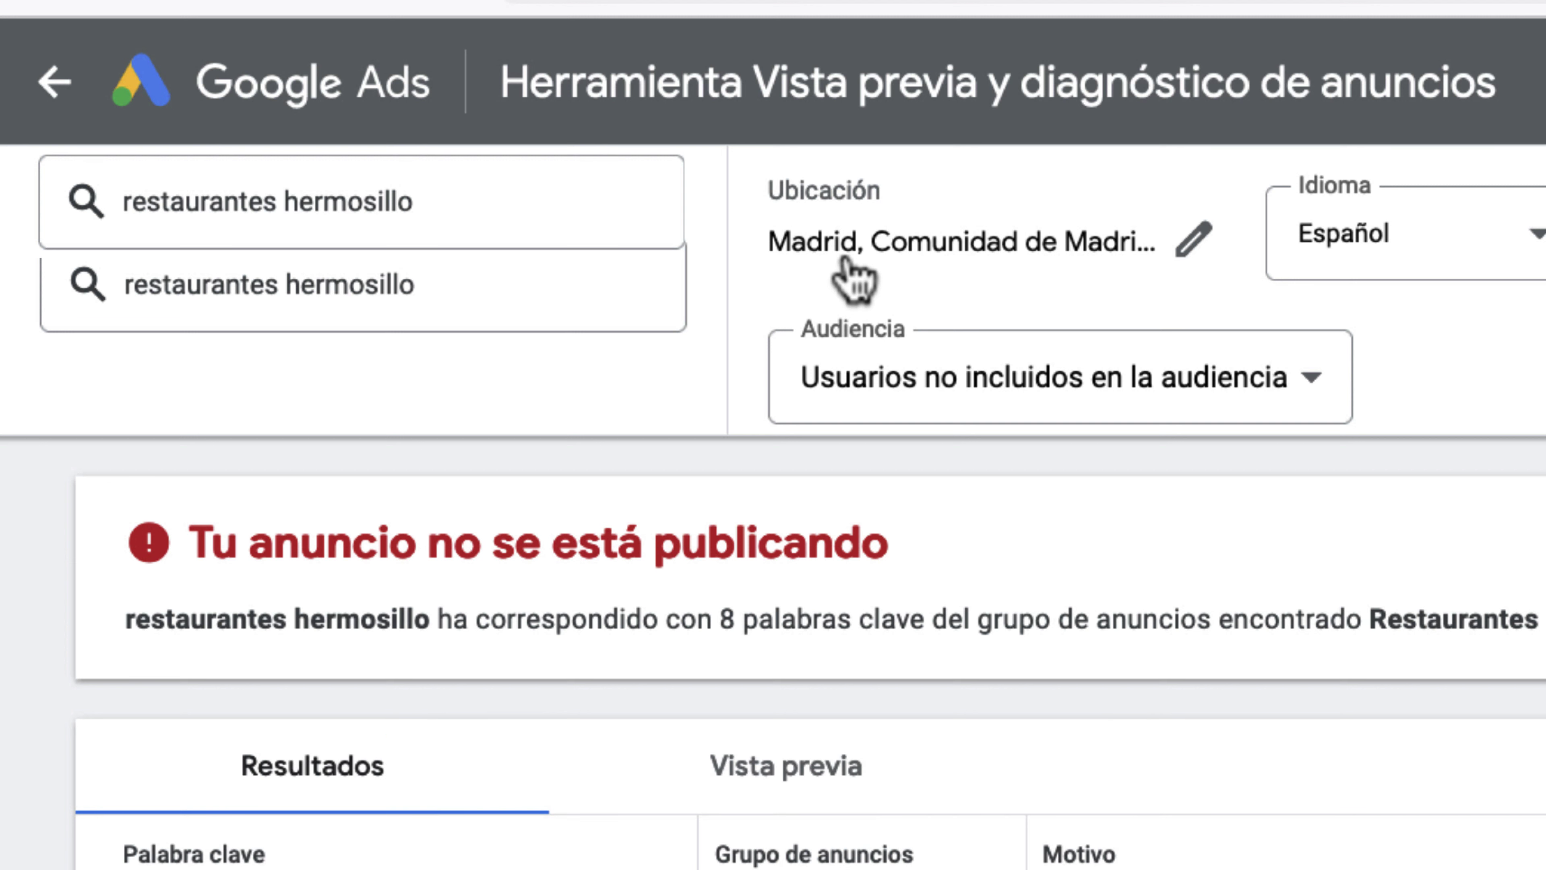
click(1192, 241)
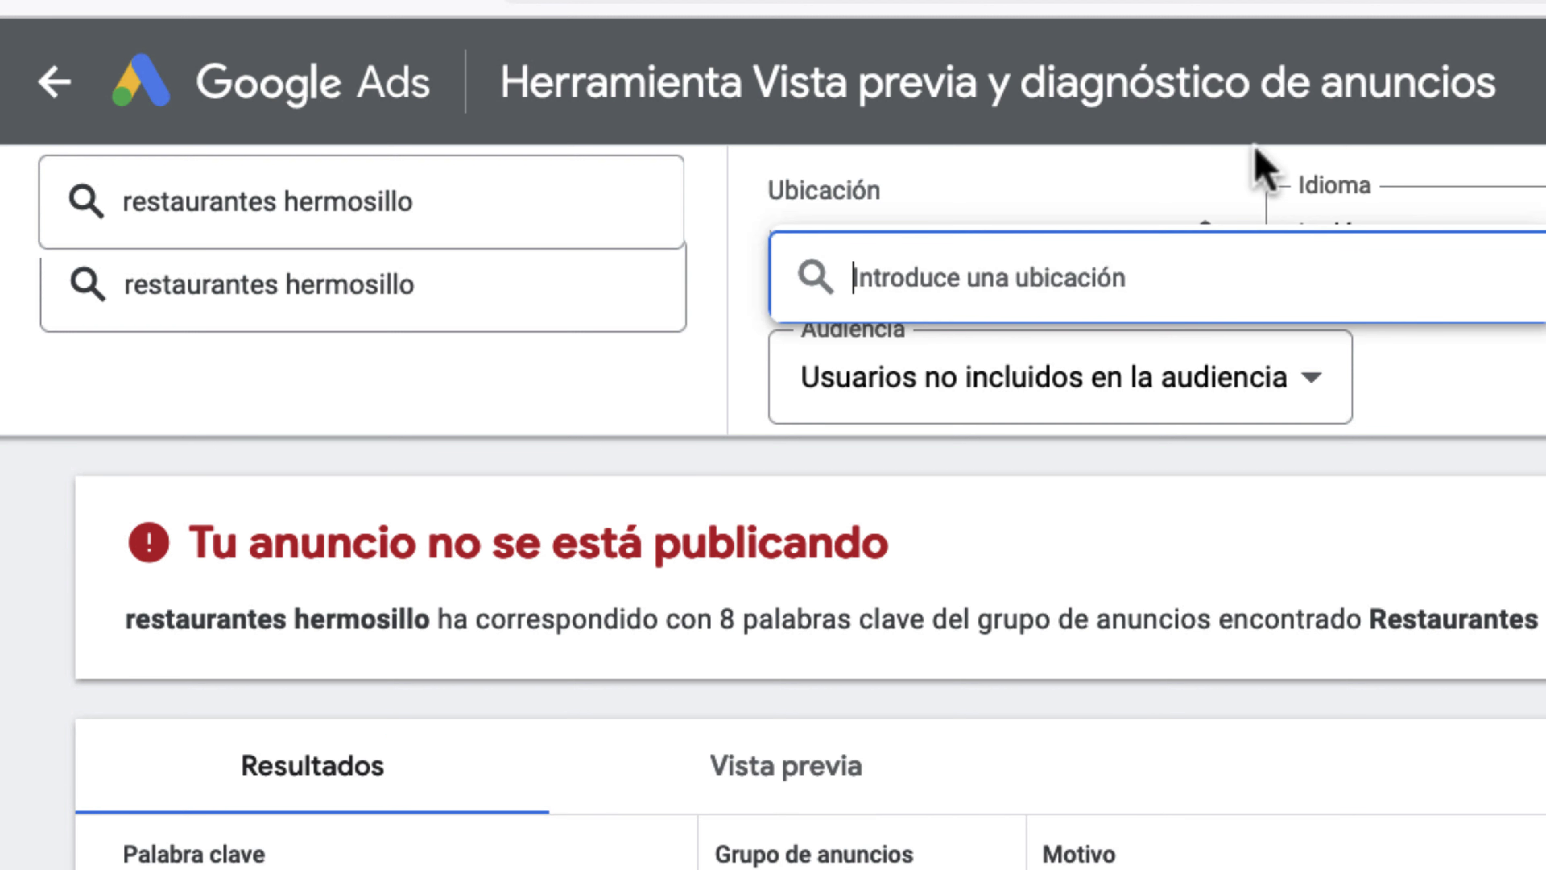
click(1343, 235)
text(espa)
click(1326, 365)
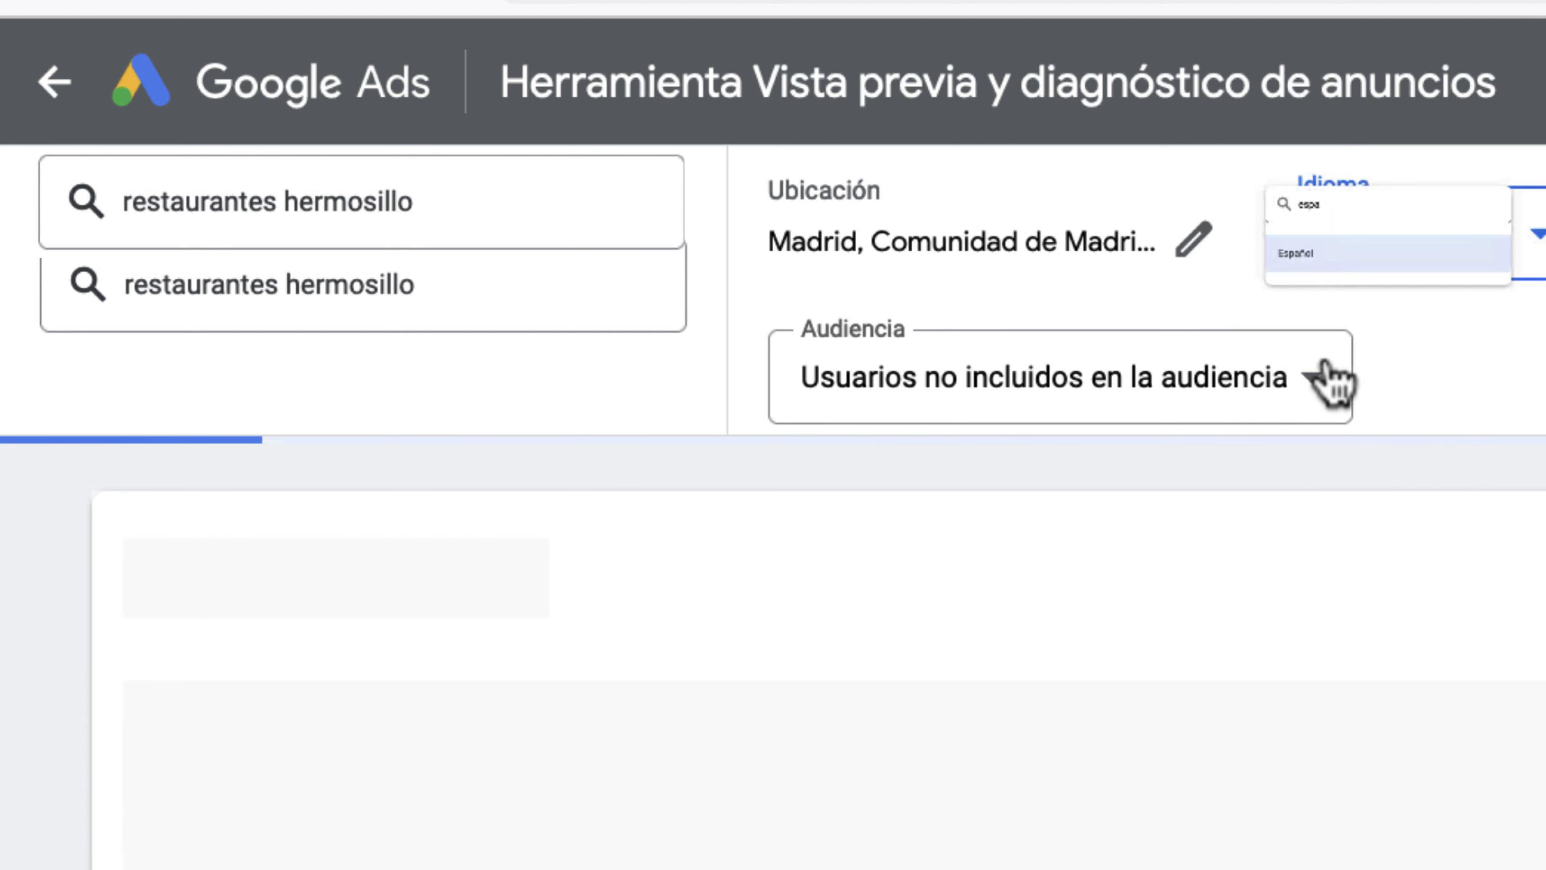
Set the preview location to Hermosillo, Sonora, México and run the "restaurantes hermosillo" search again.
click(813, 277)
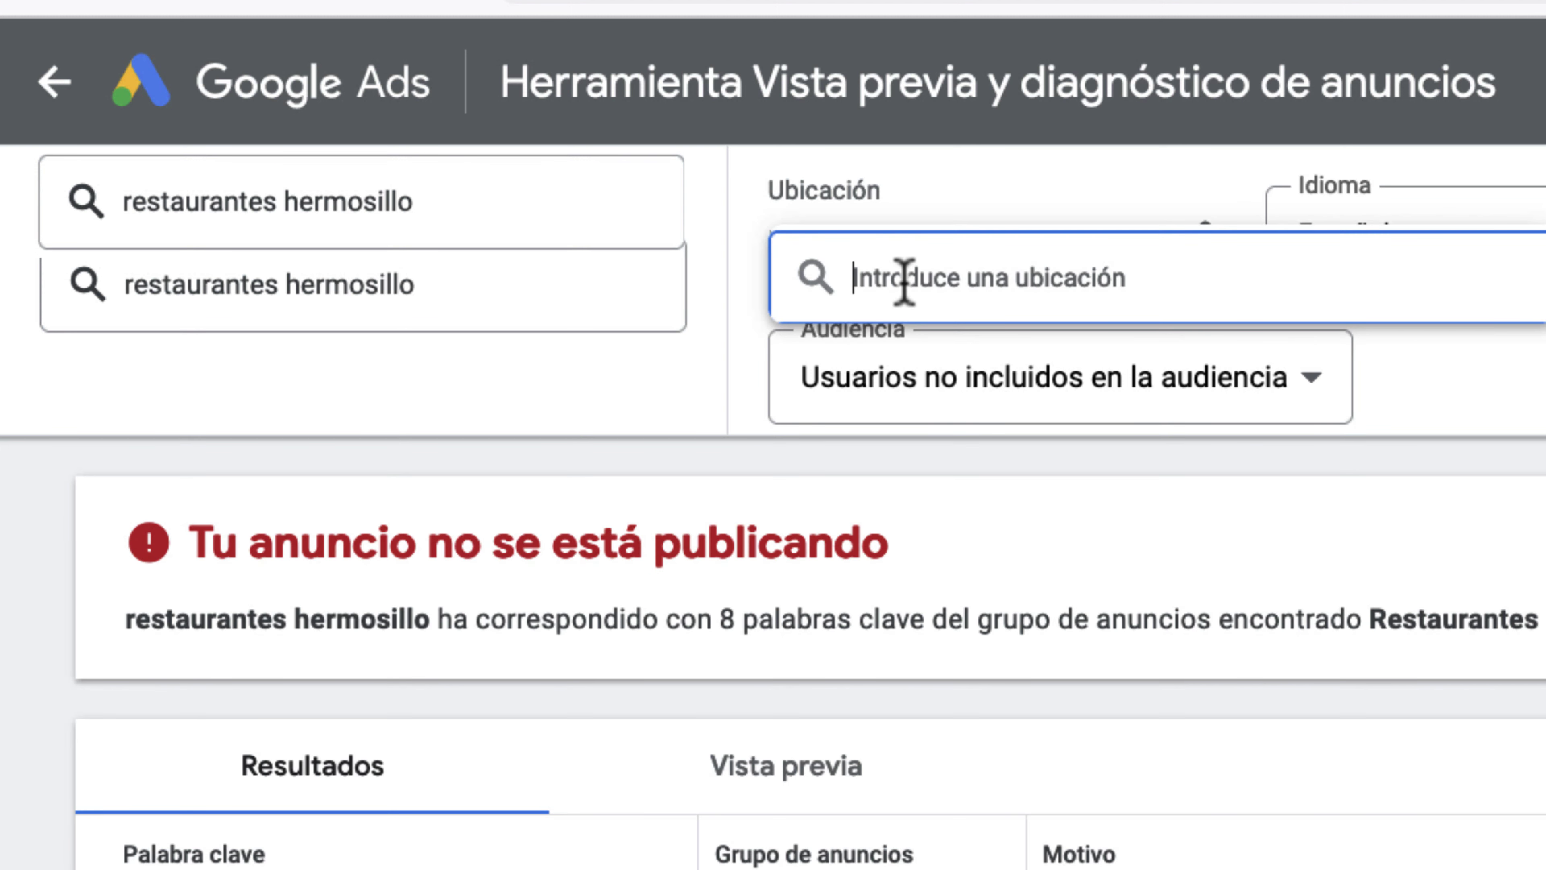
text(hermosillo)
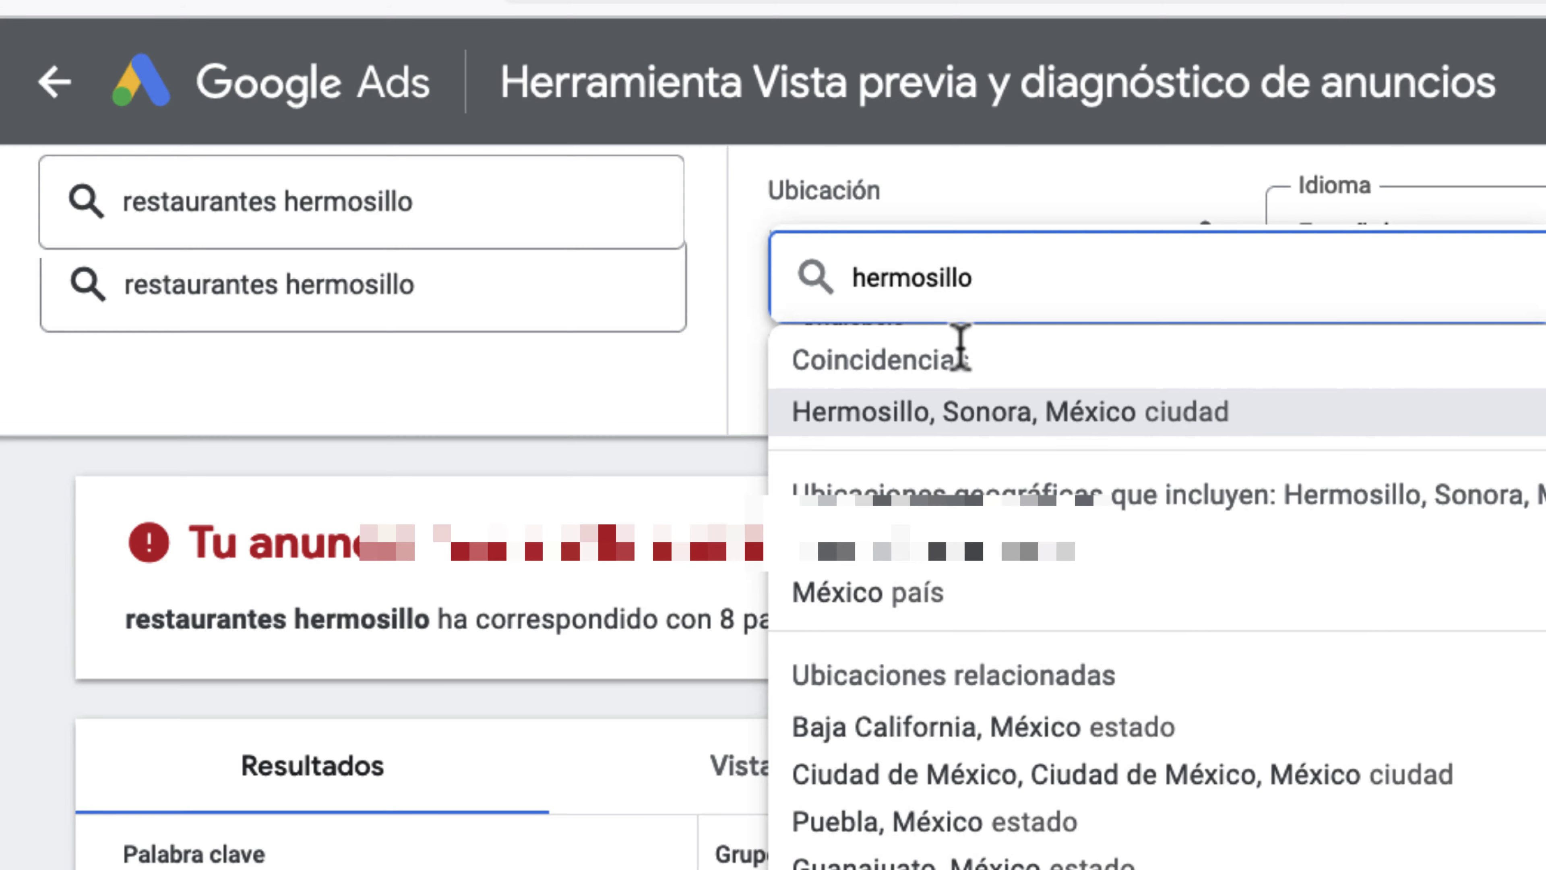
click(1004, 411)
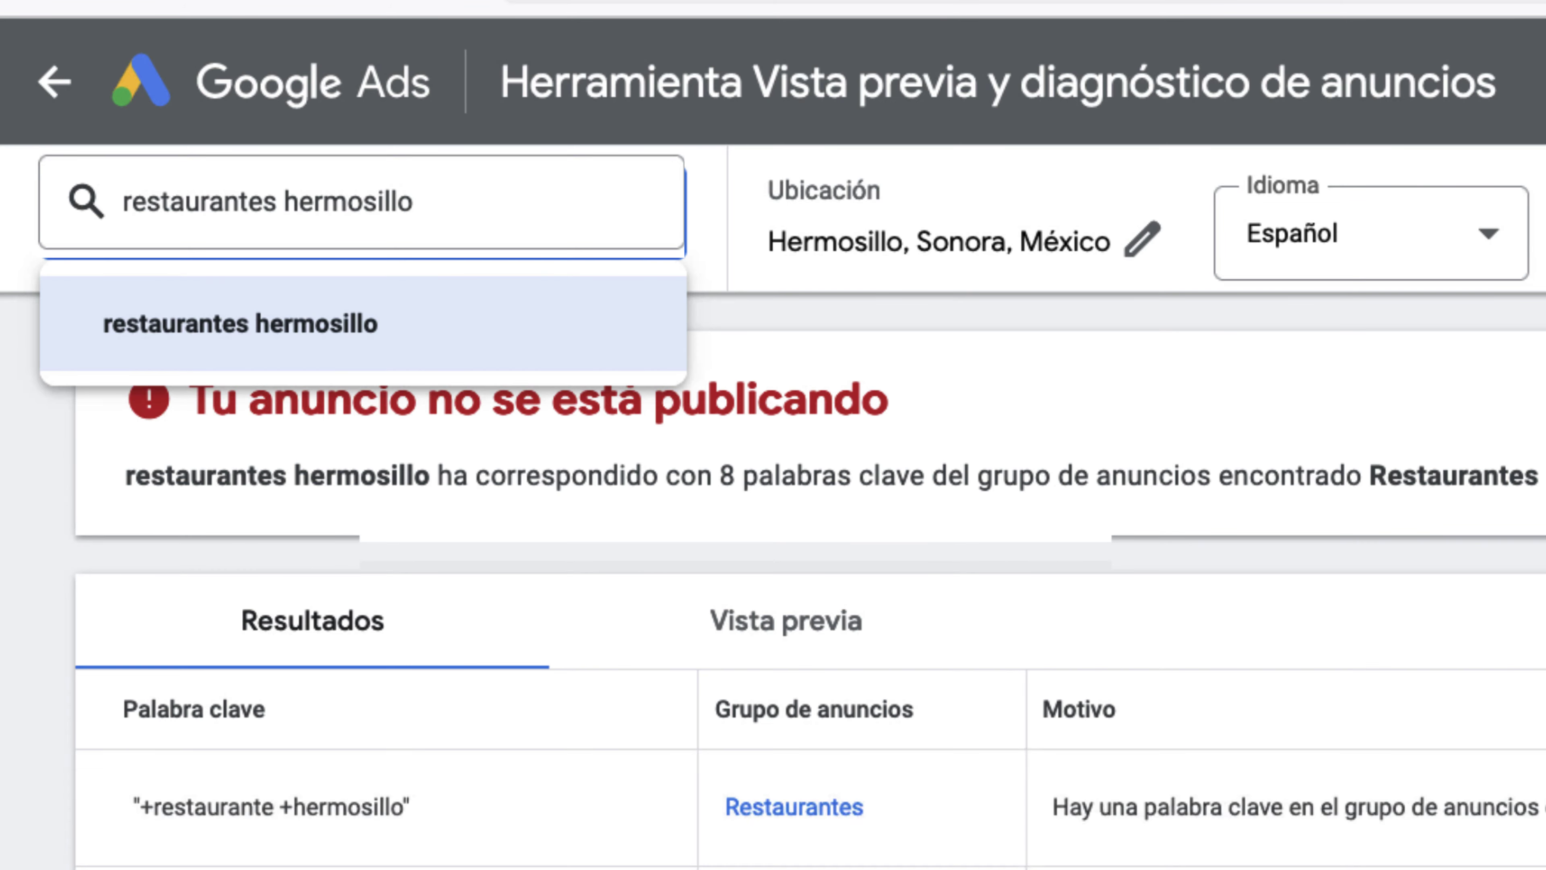
click(344, 329)
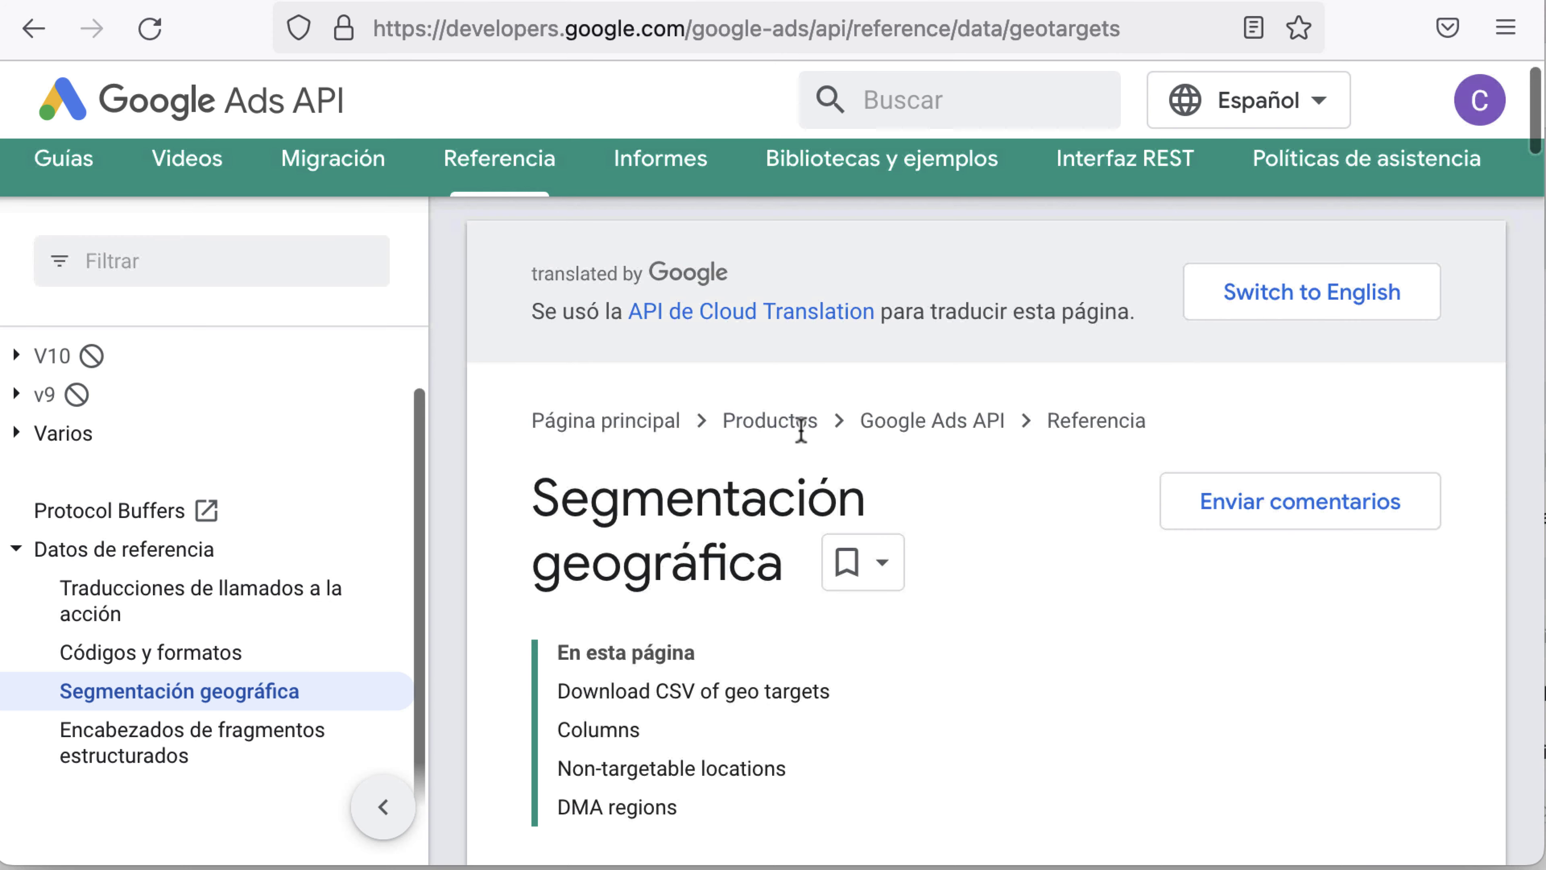
On the Google Ads API geotargets reference page, download the latest geo targets CSV, dated 2022-09-14.
scroll(801, 430, down, 5)
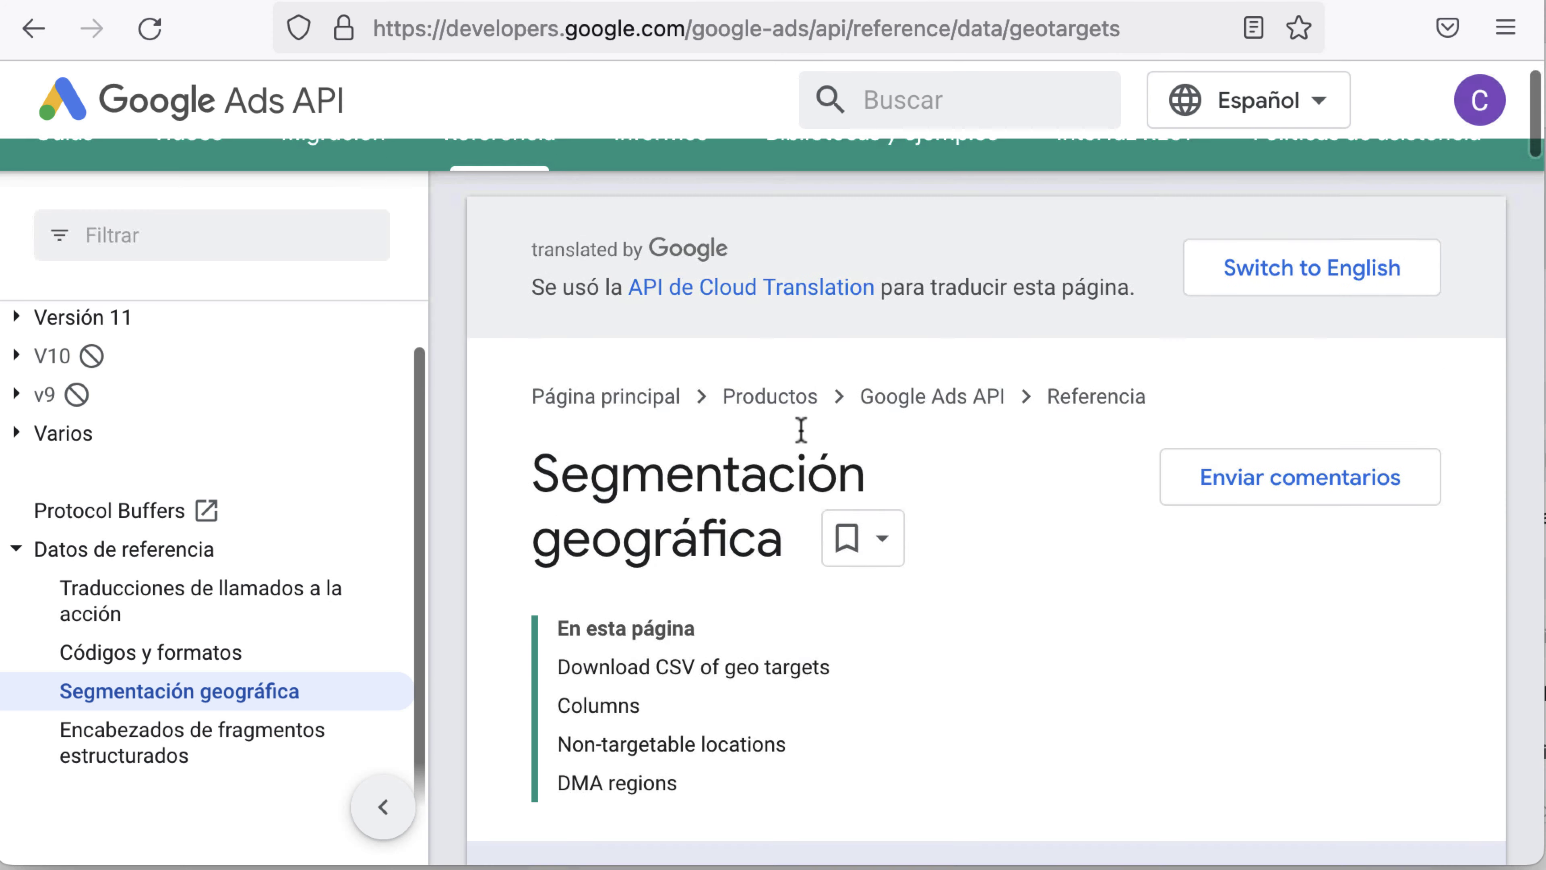
scroll(1070, 477, down, 10)
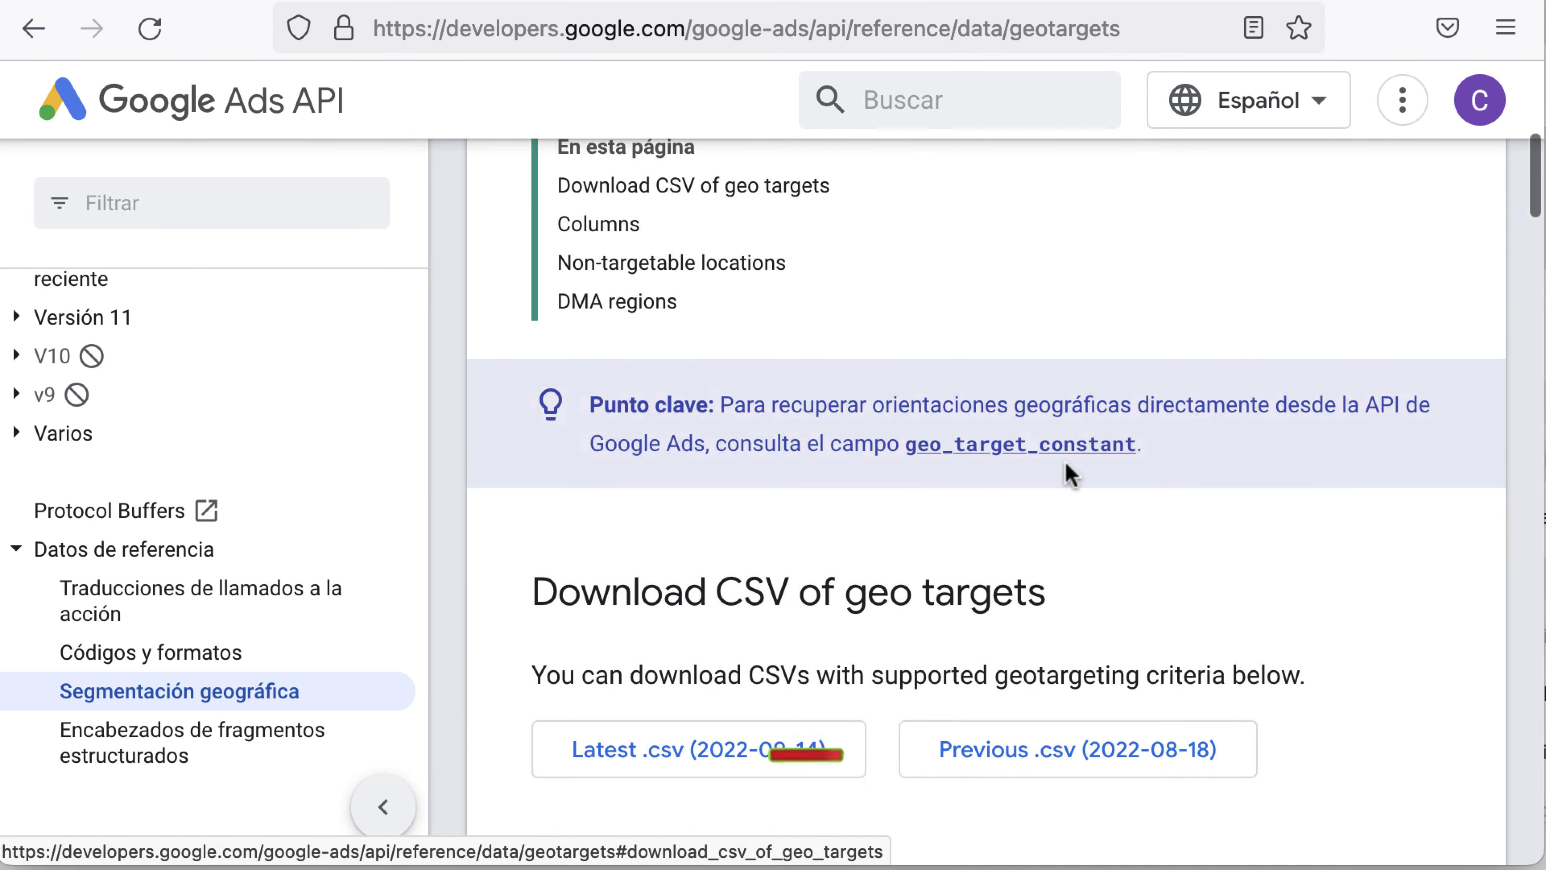
scroll(960, 446, up, 1)
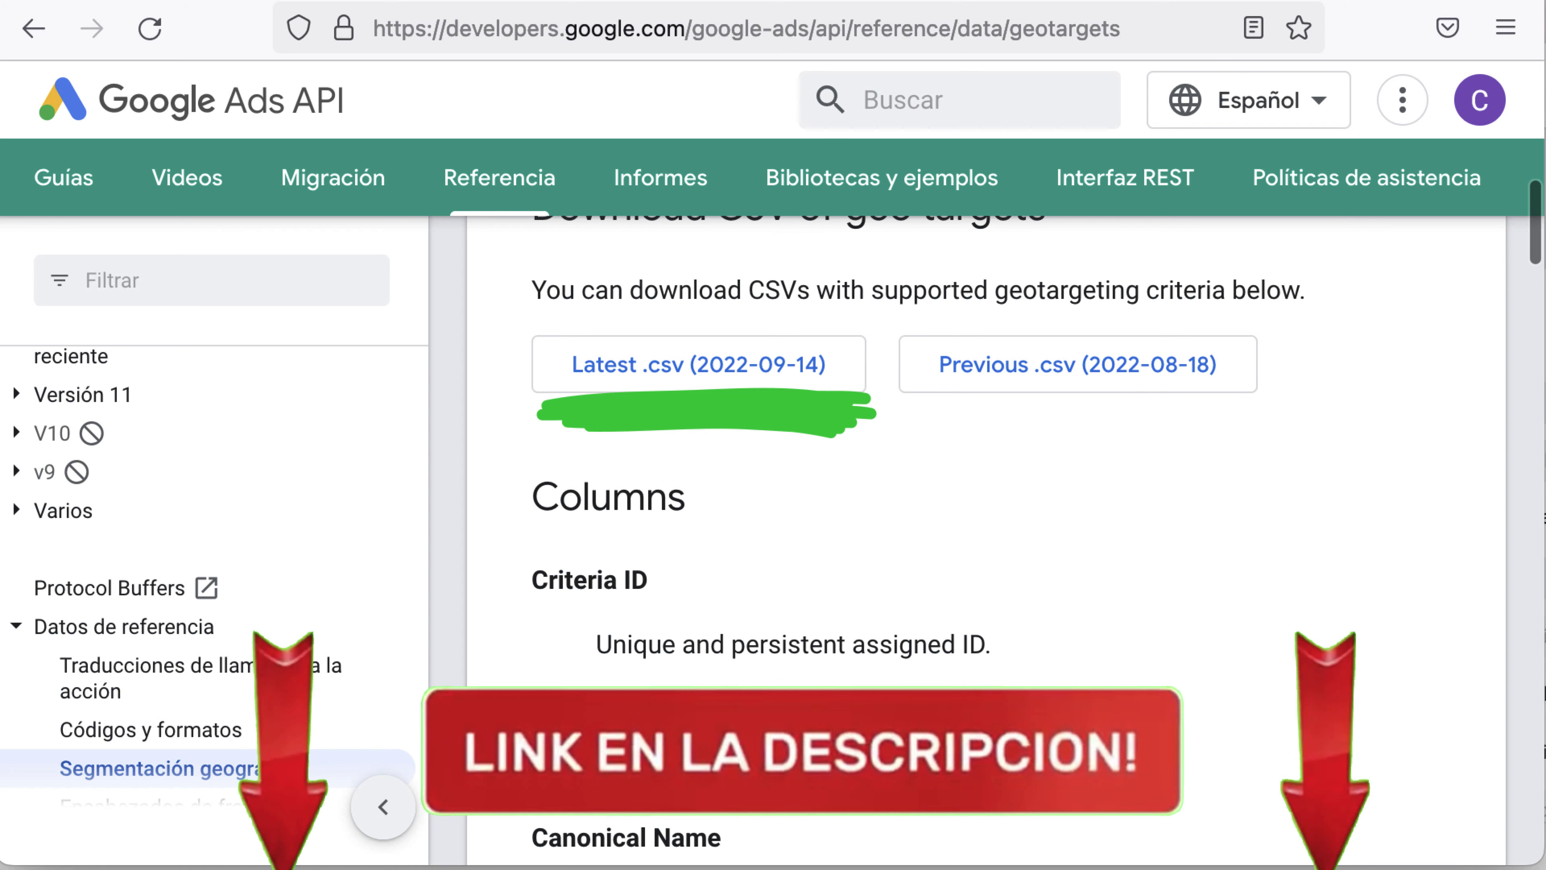
click(673, 385)
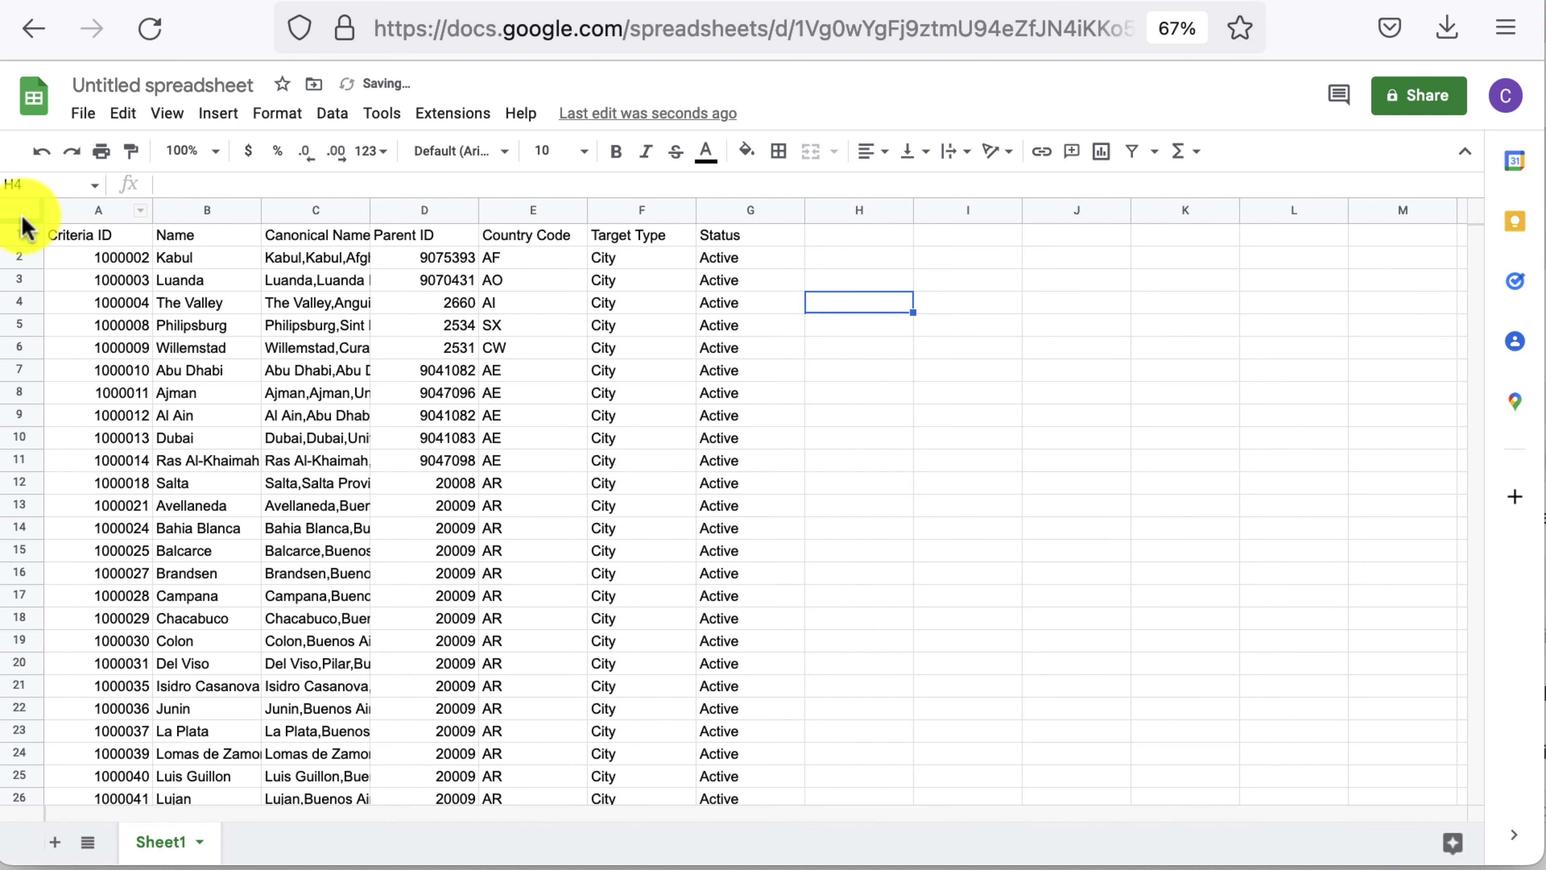
Freeze the header row of the geo targets spreadsheet and dismiss the browser's slow-page notice.
click(24, 217)
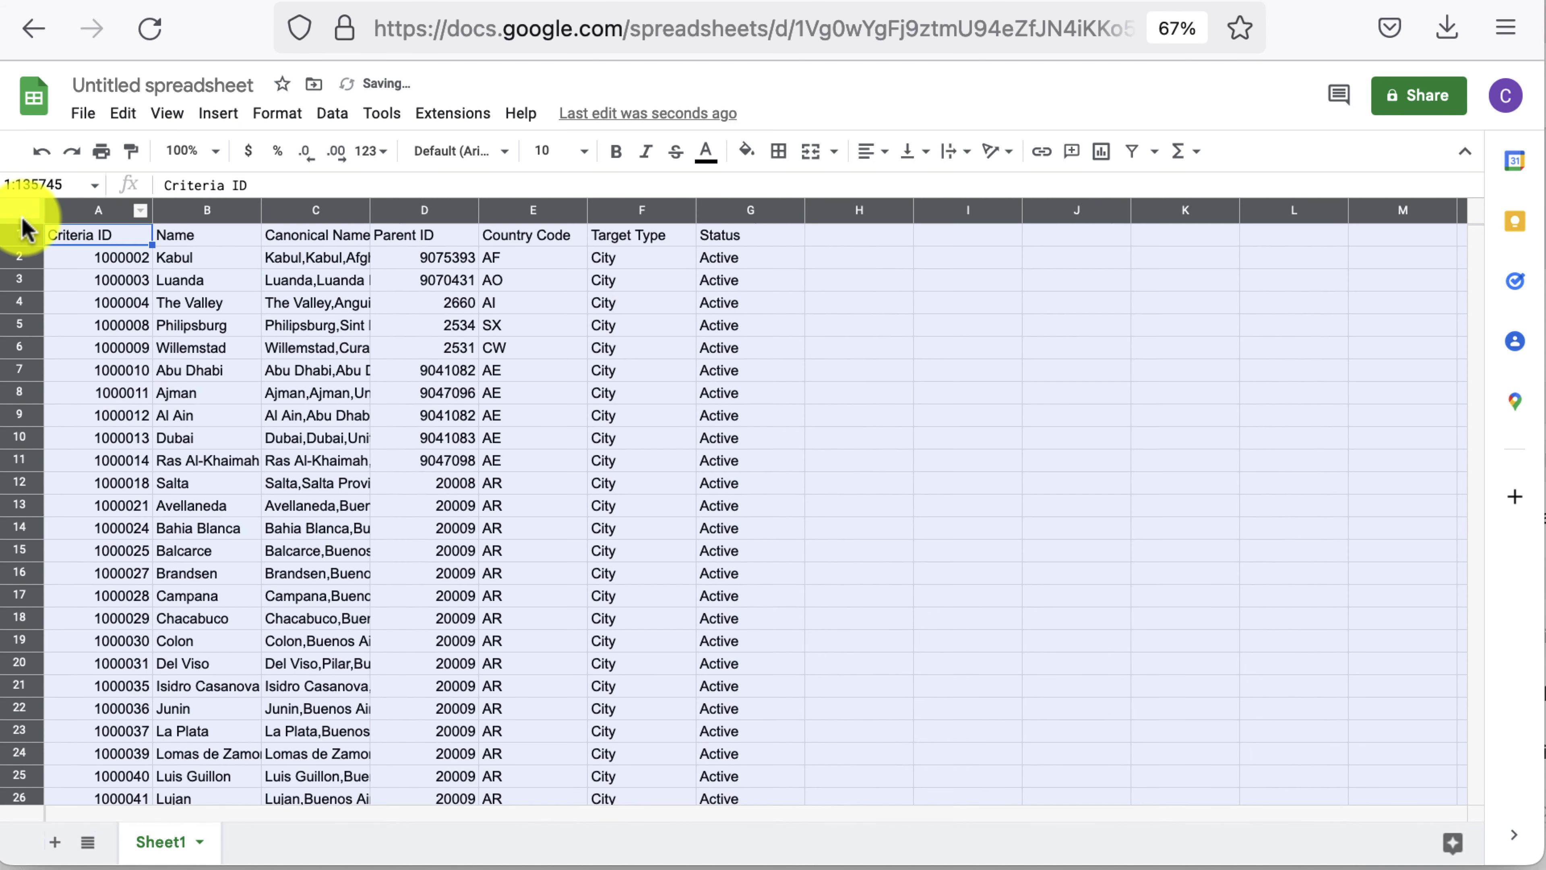
drag(24, 222, 27, 253)
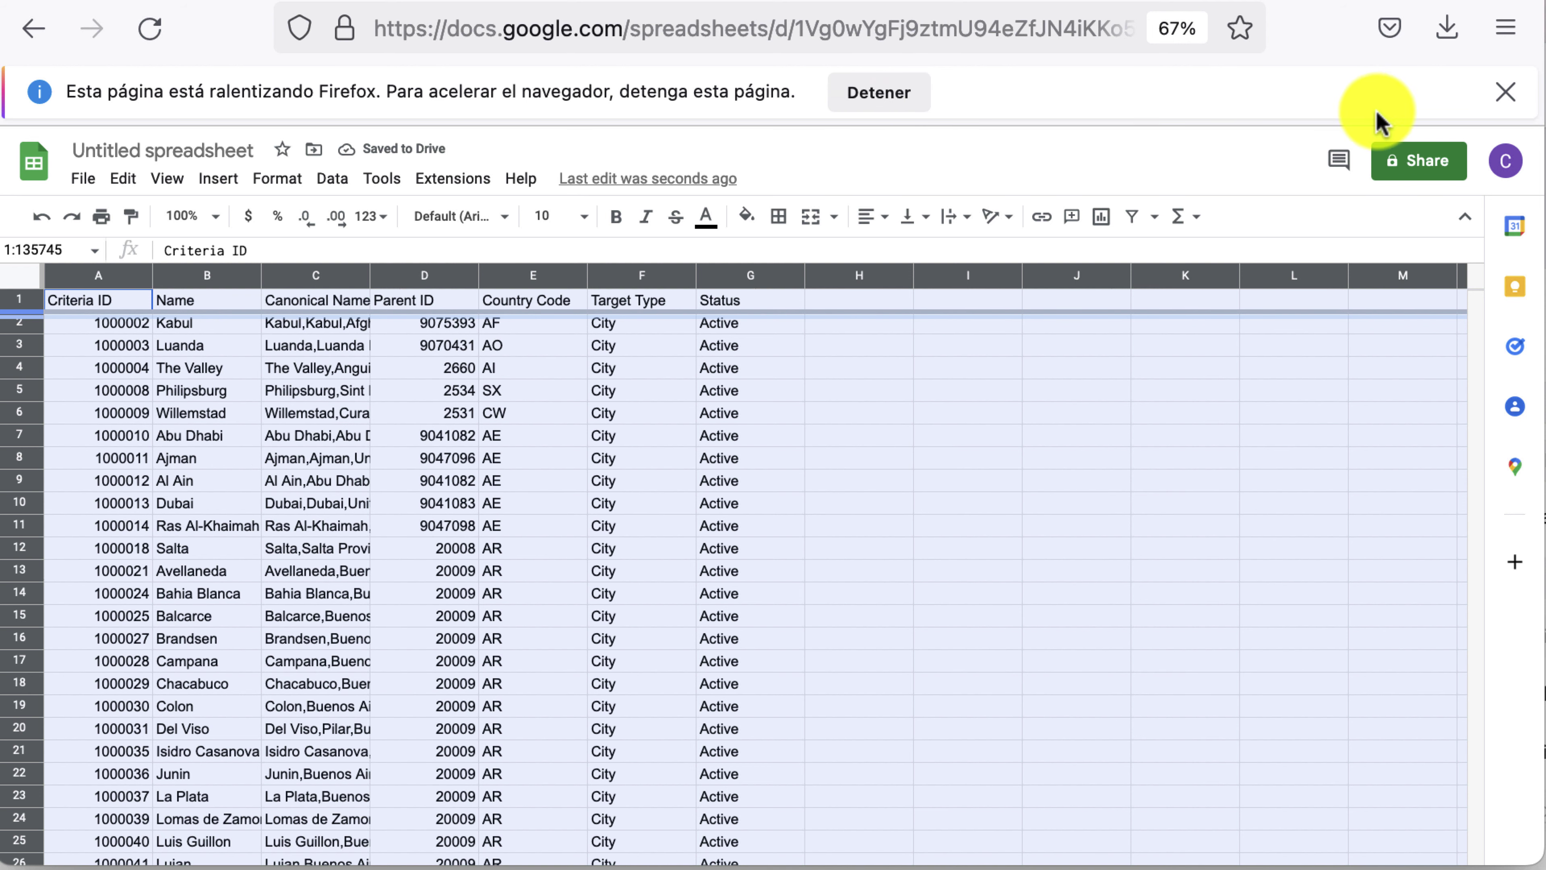
click(1505, 93)
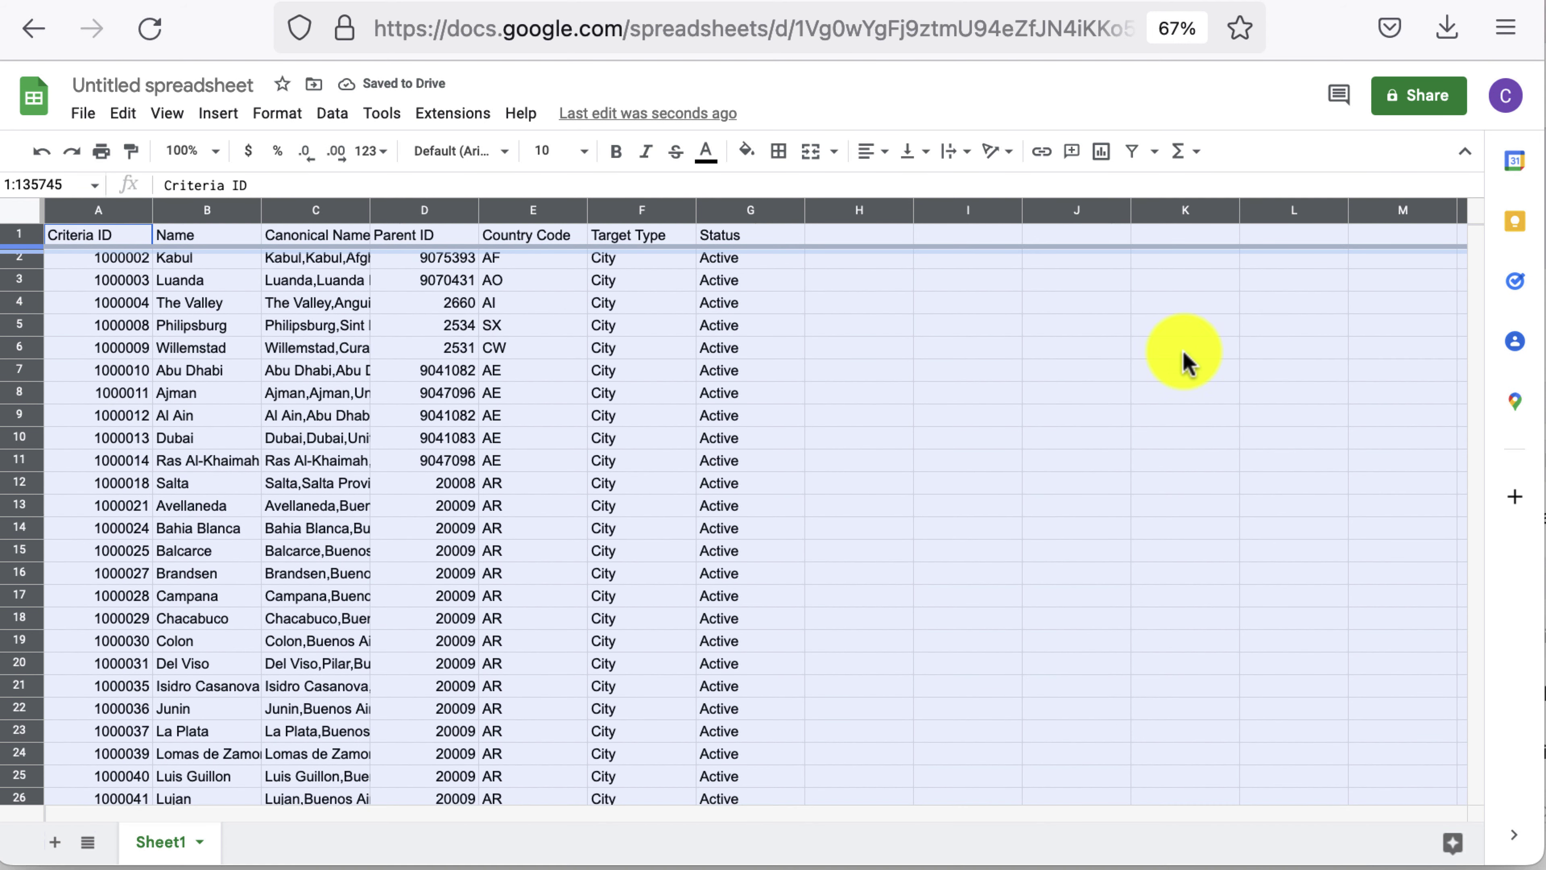
click(802, 404)
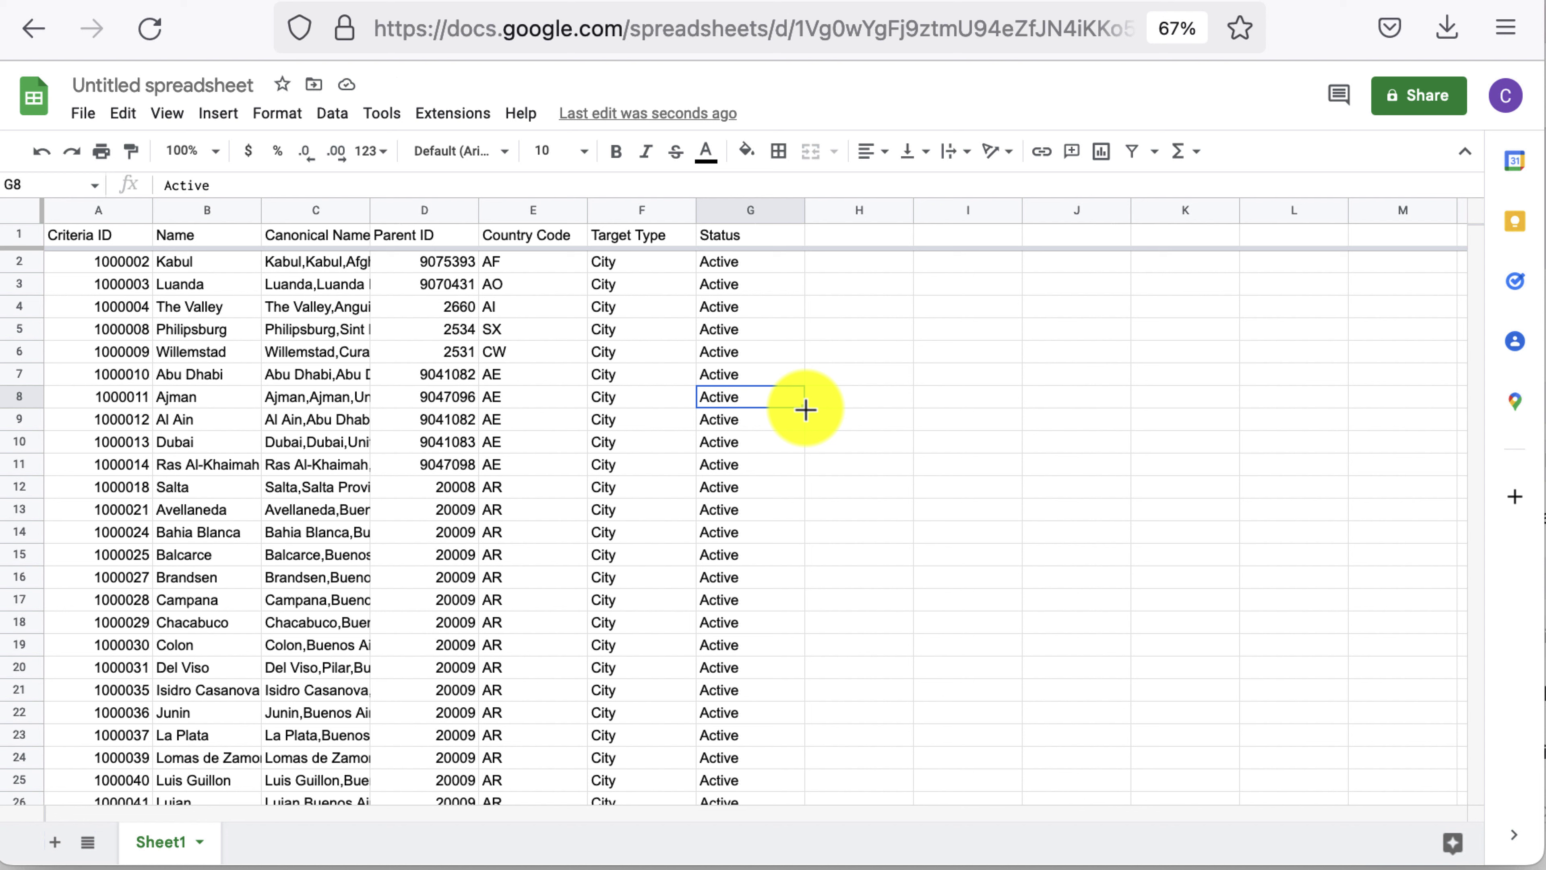
Create a filter across all columns of the geo targets data, from Criteria ID to Status.
click(797, 536)
click(216, 328)
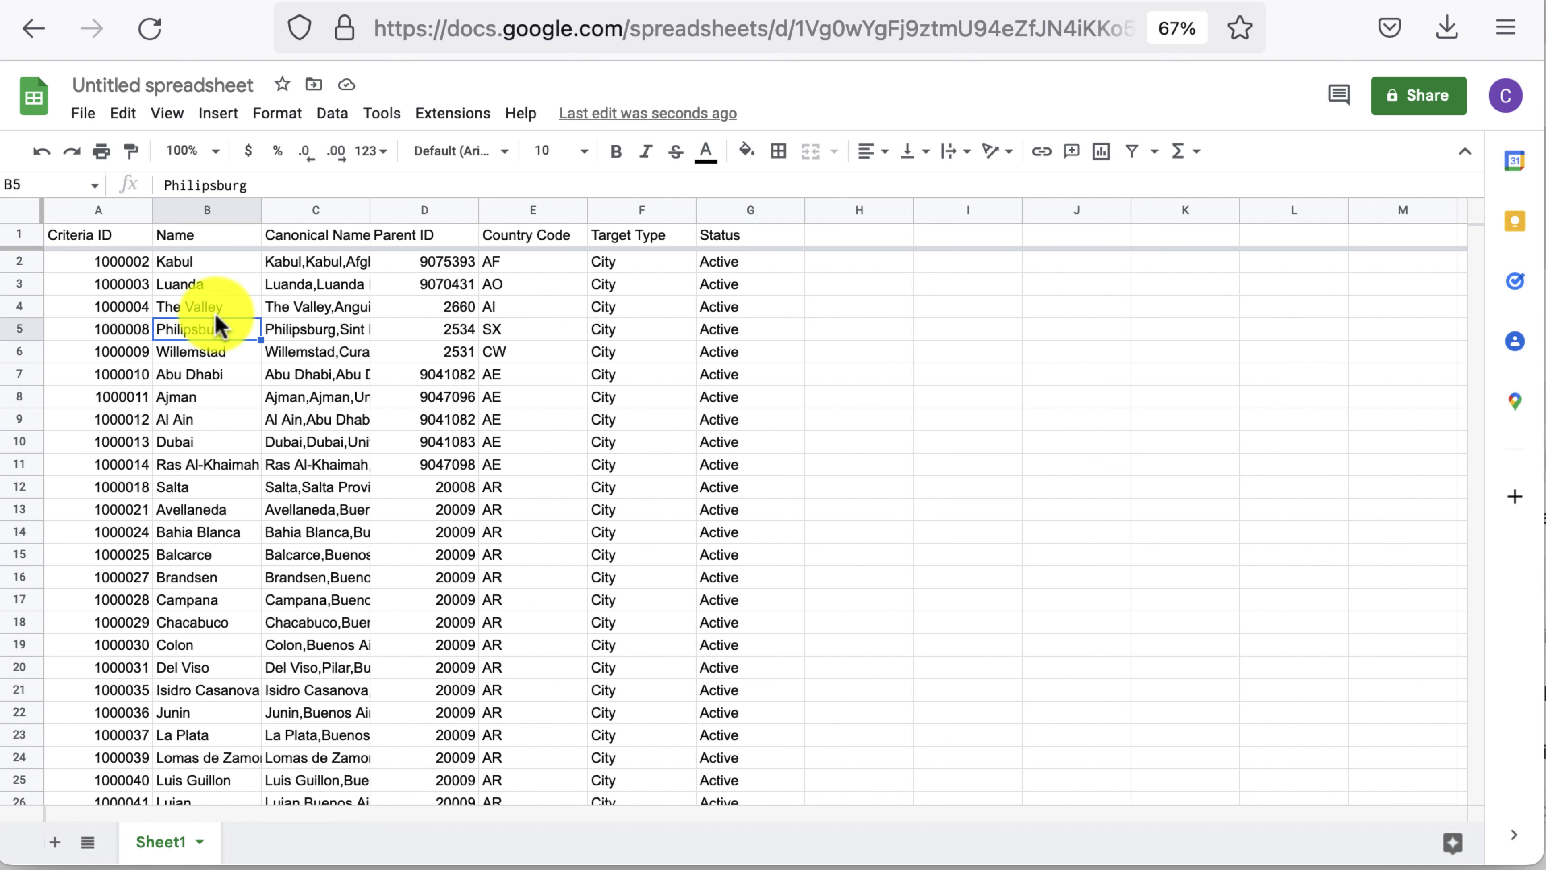
click(1132, 156)
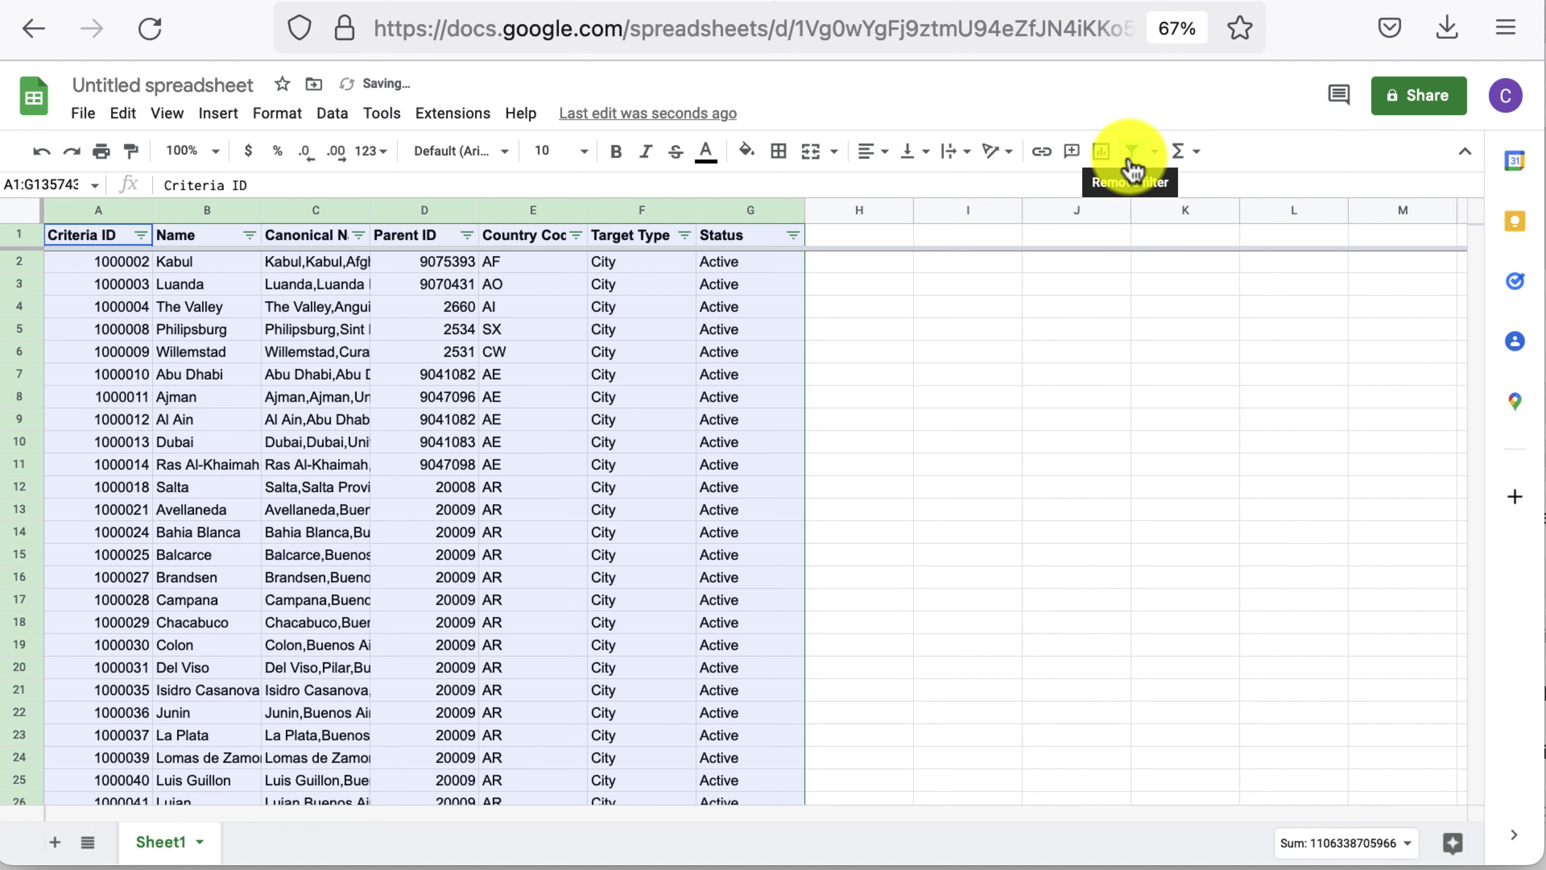
click(1077, 374)
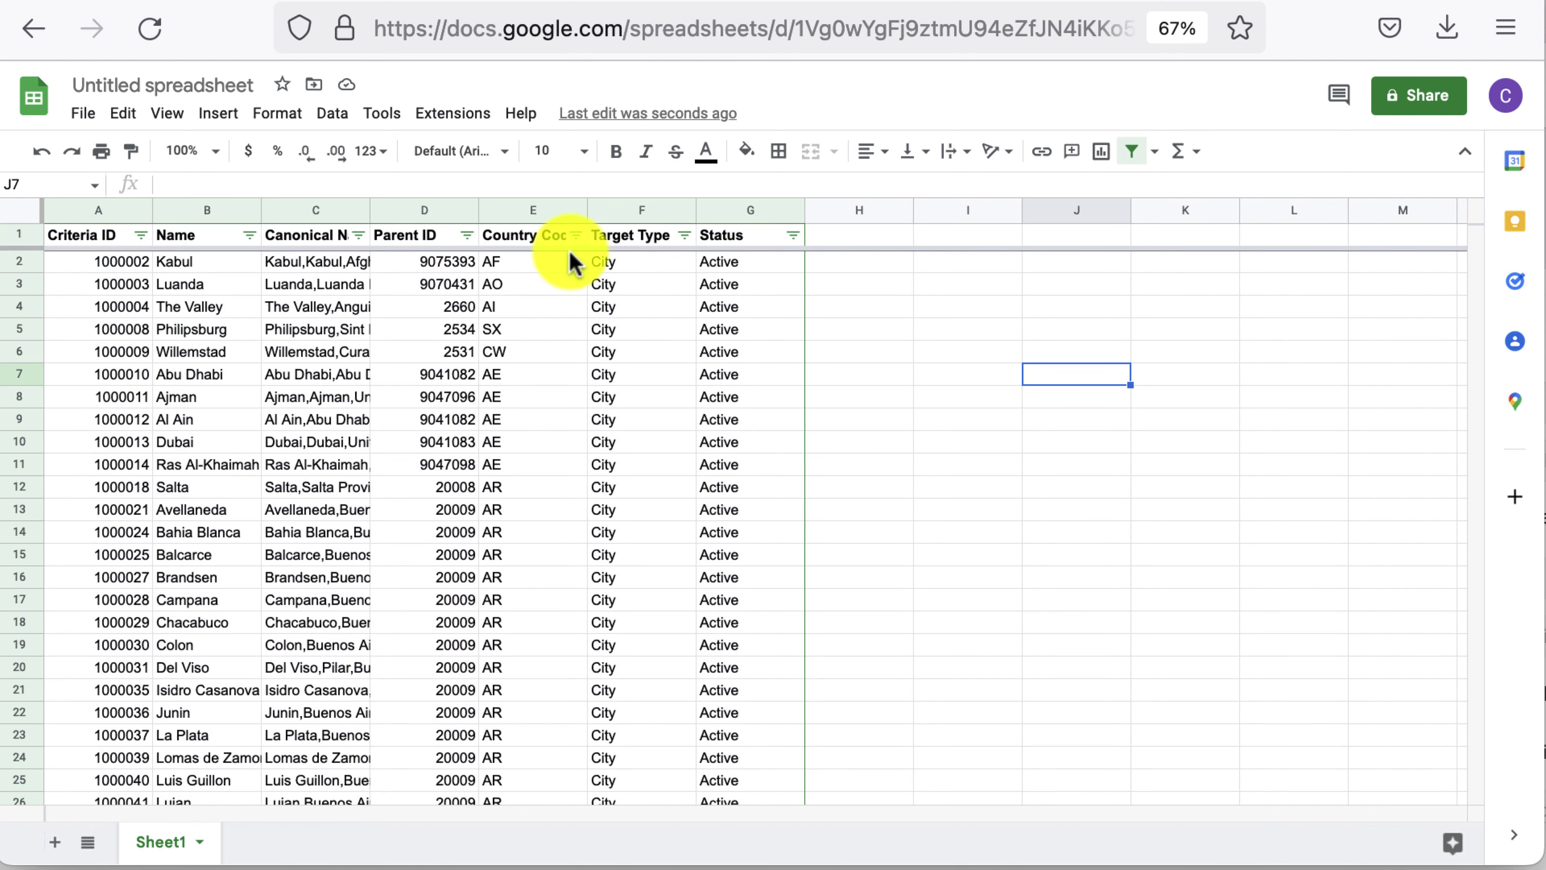
Filter the Country Code column to show only MX.
click(575, 235)
click(379, 548)
text(ME)
key(BackSpace)
text(X)
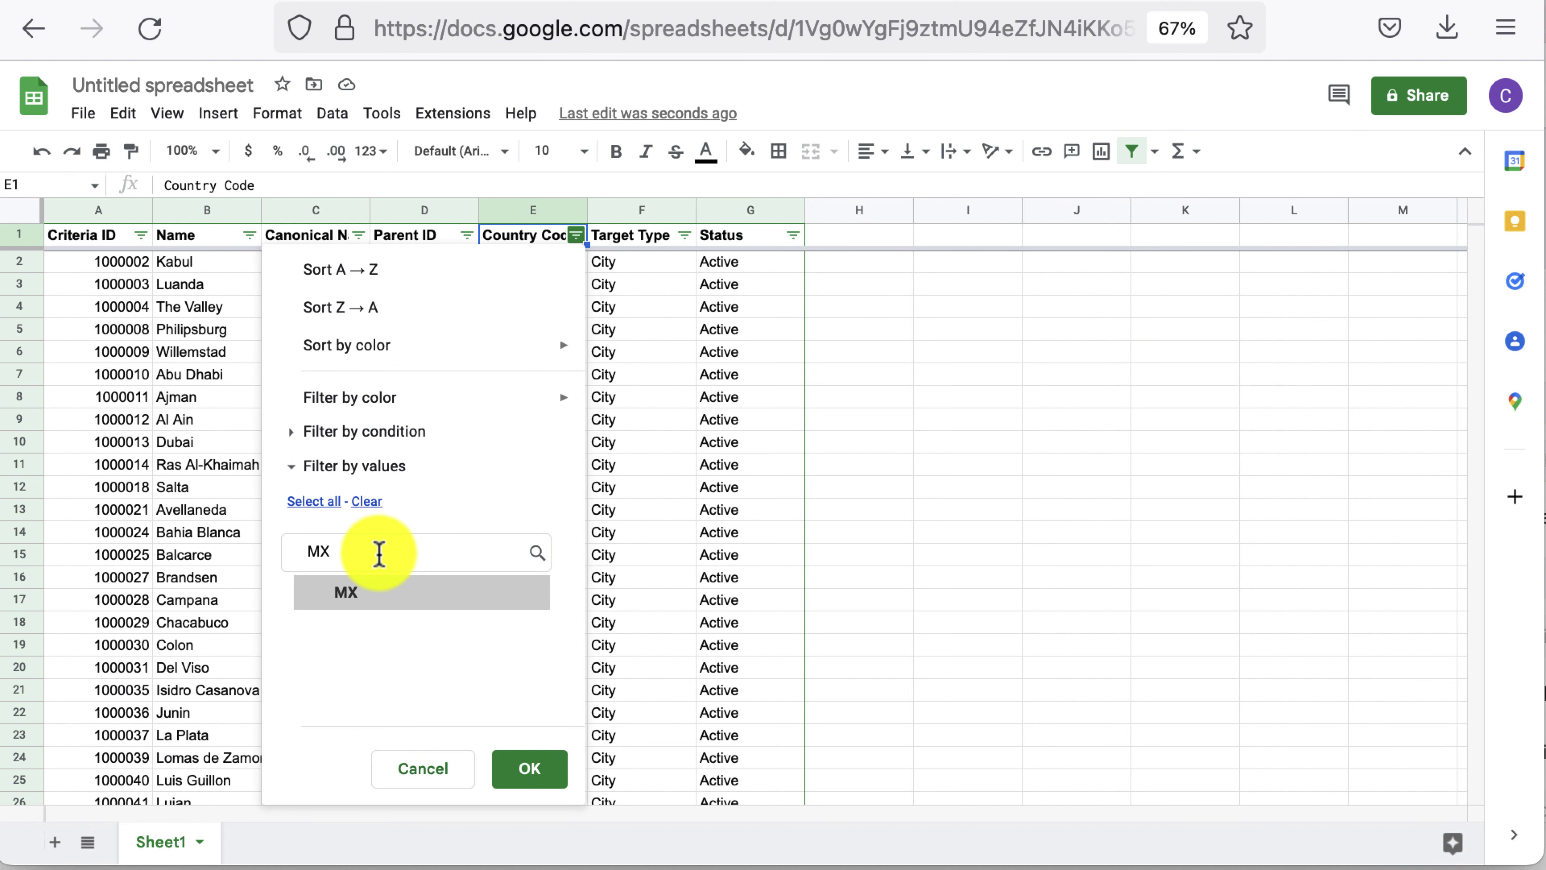
click(390, 603)
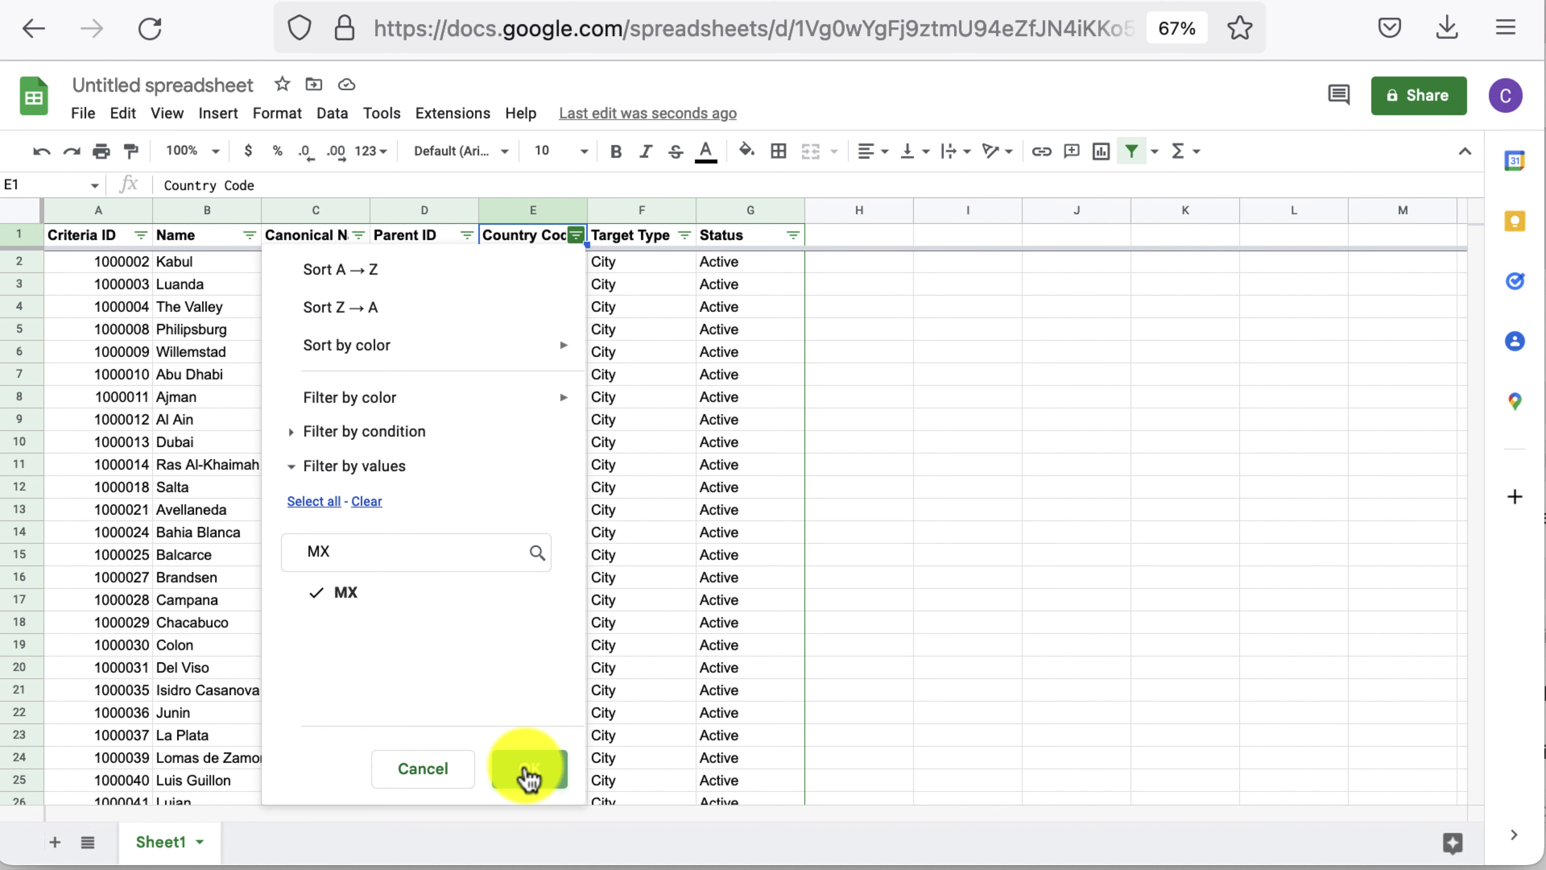
click(527, 770)
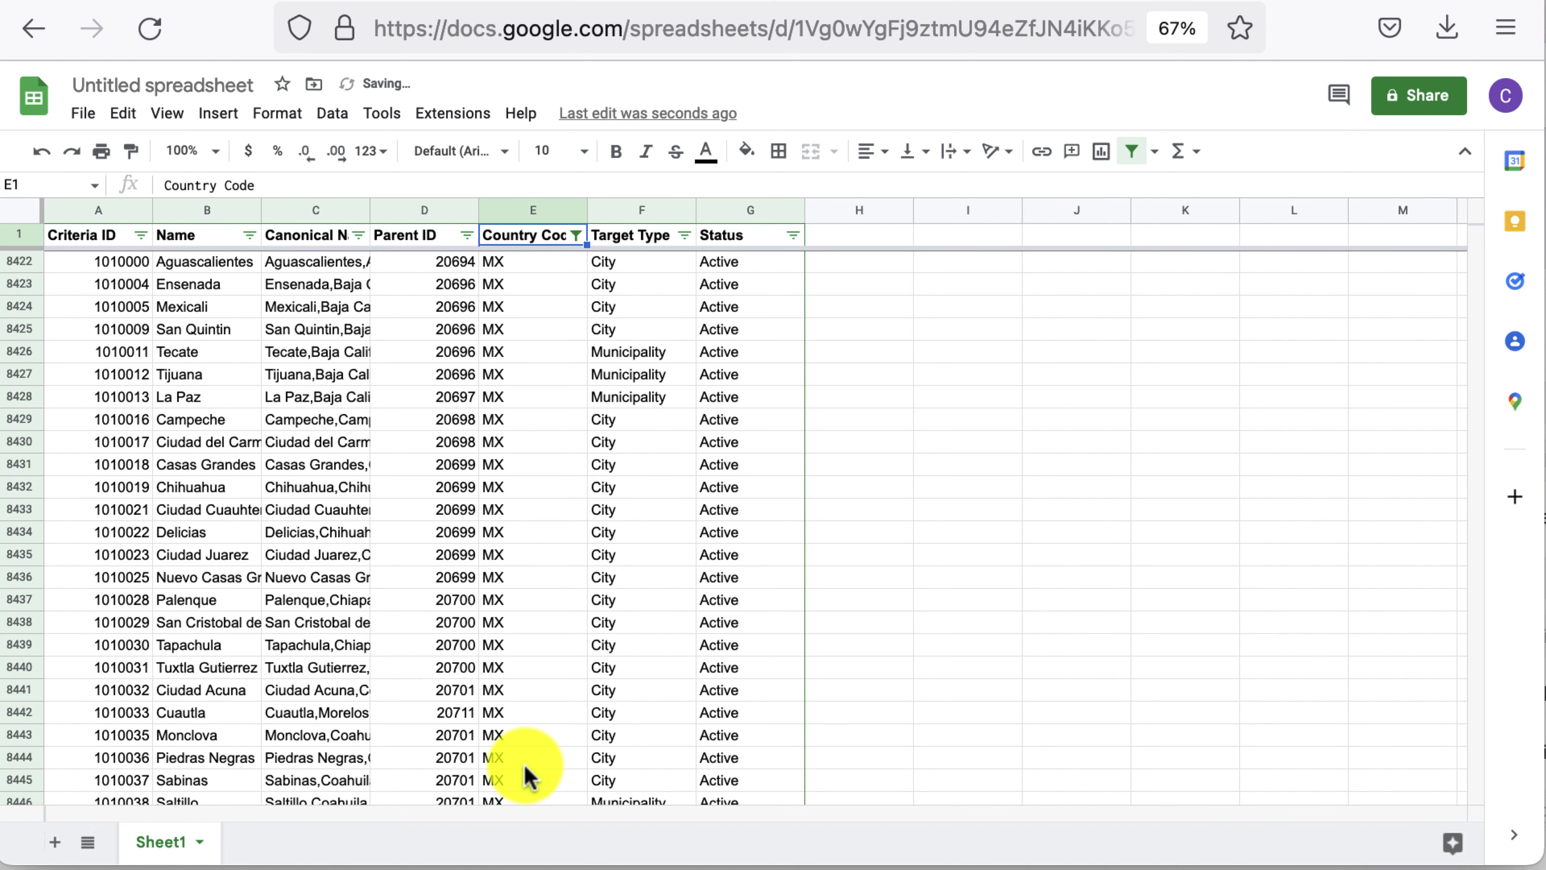
Filter the Target Type column to show only State and look through the remaining rows.
click(684, 237)
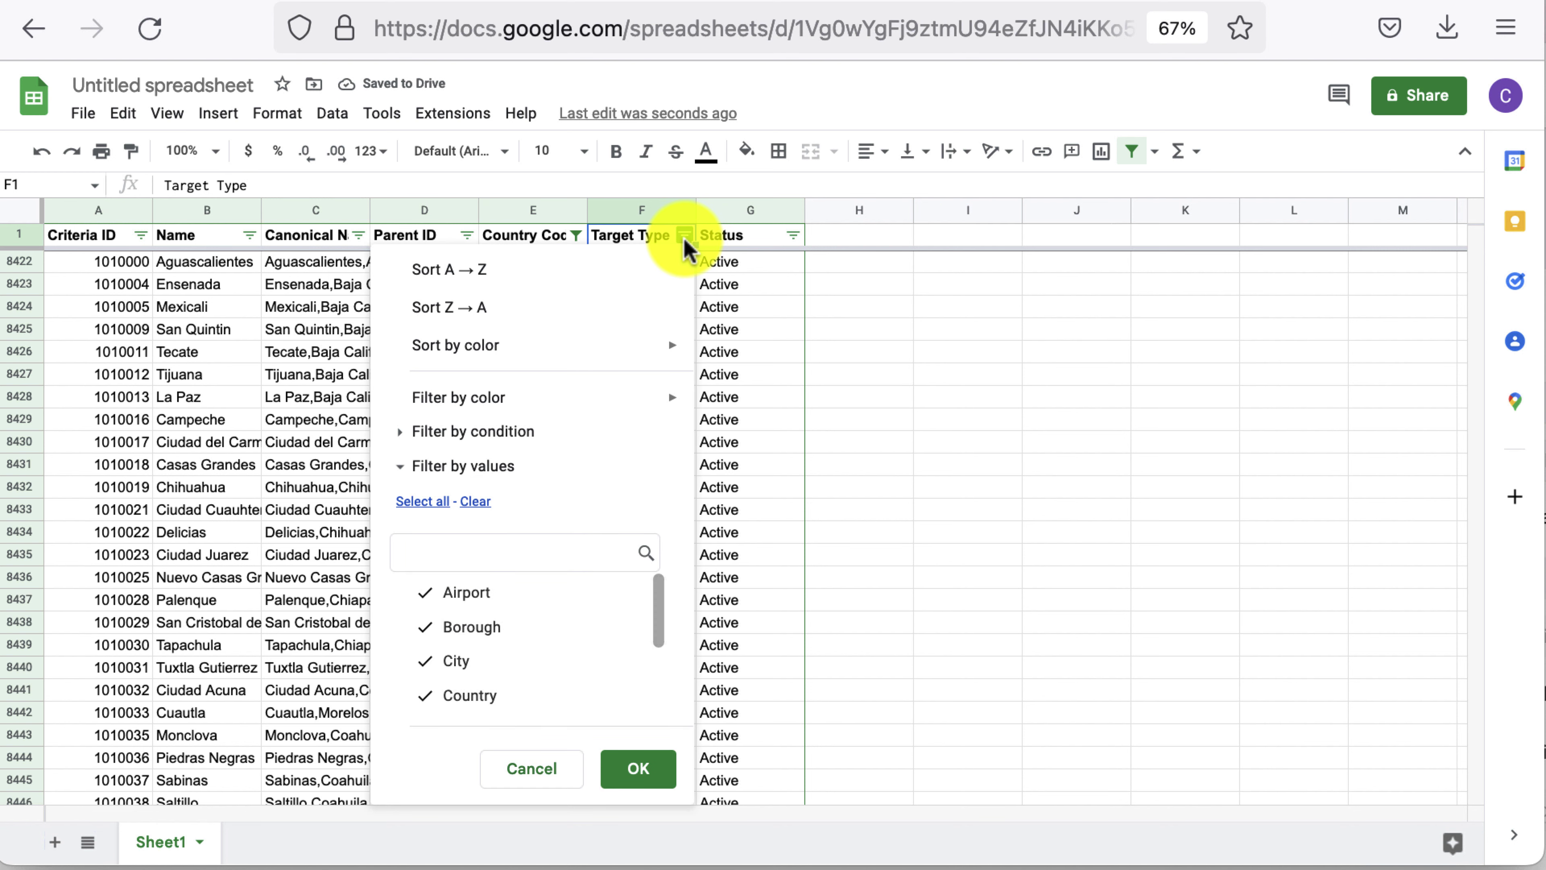
click(475, 501)
scroll(562, 639, down, 3)
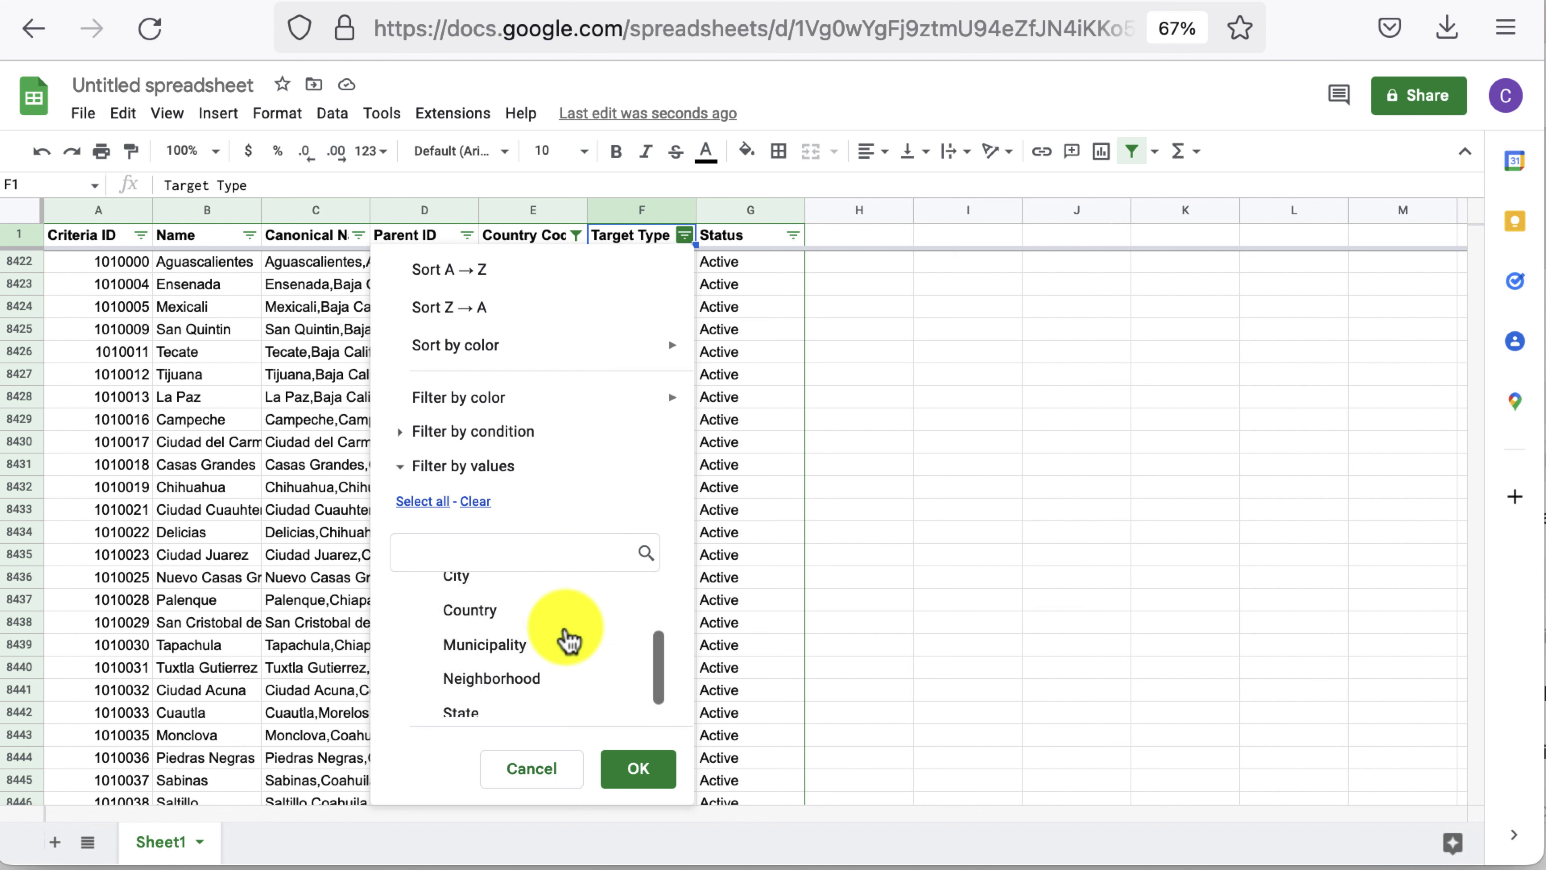
click(566, 699)
click(630, 777)
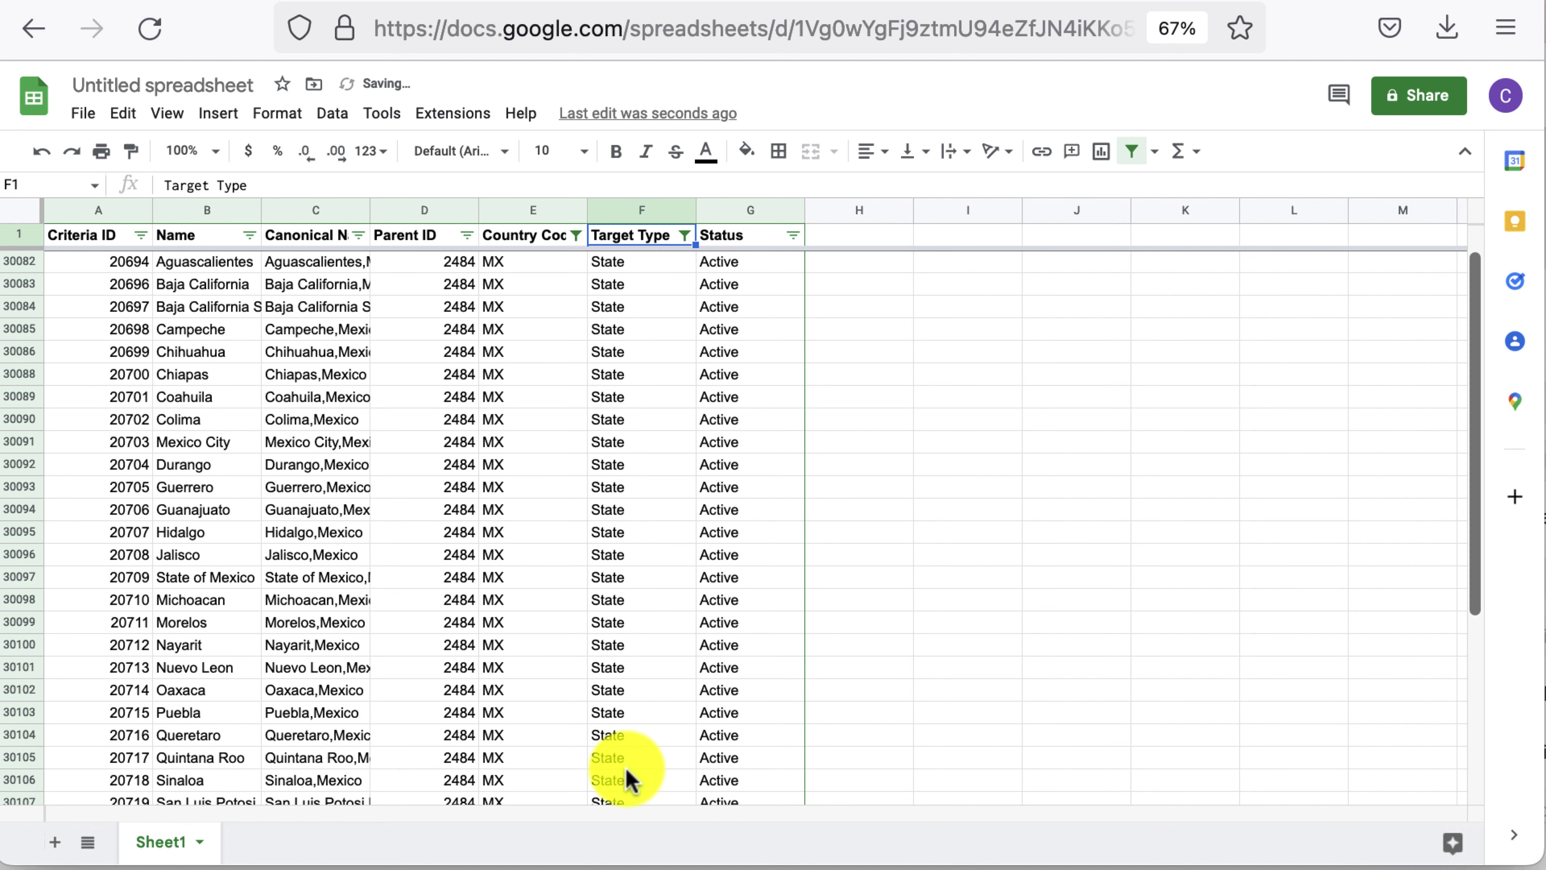
scroll(639, 762, down, 5)
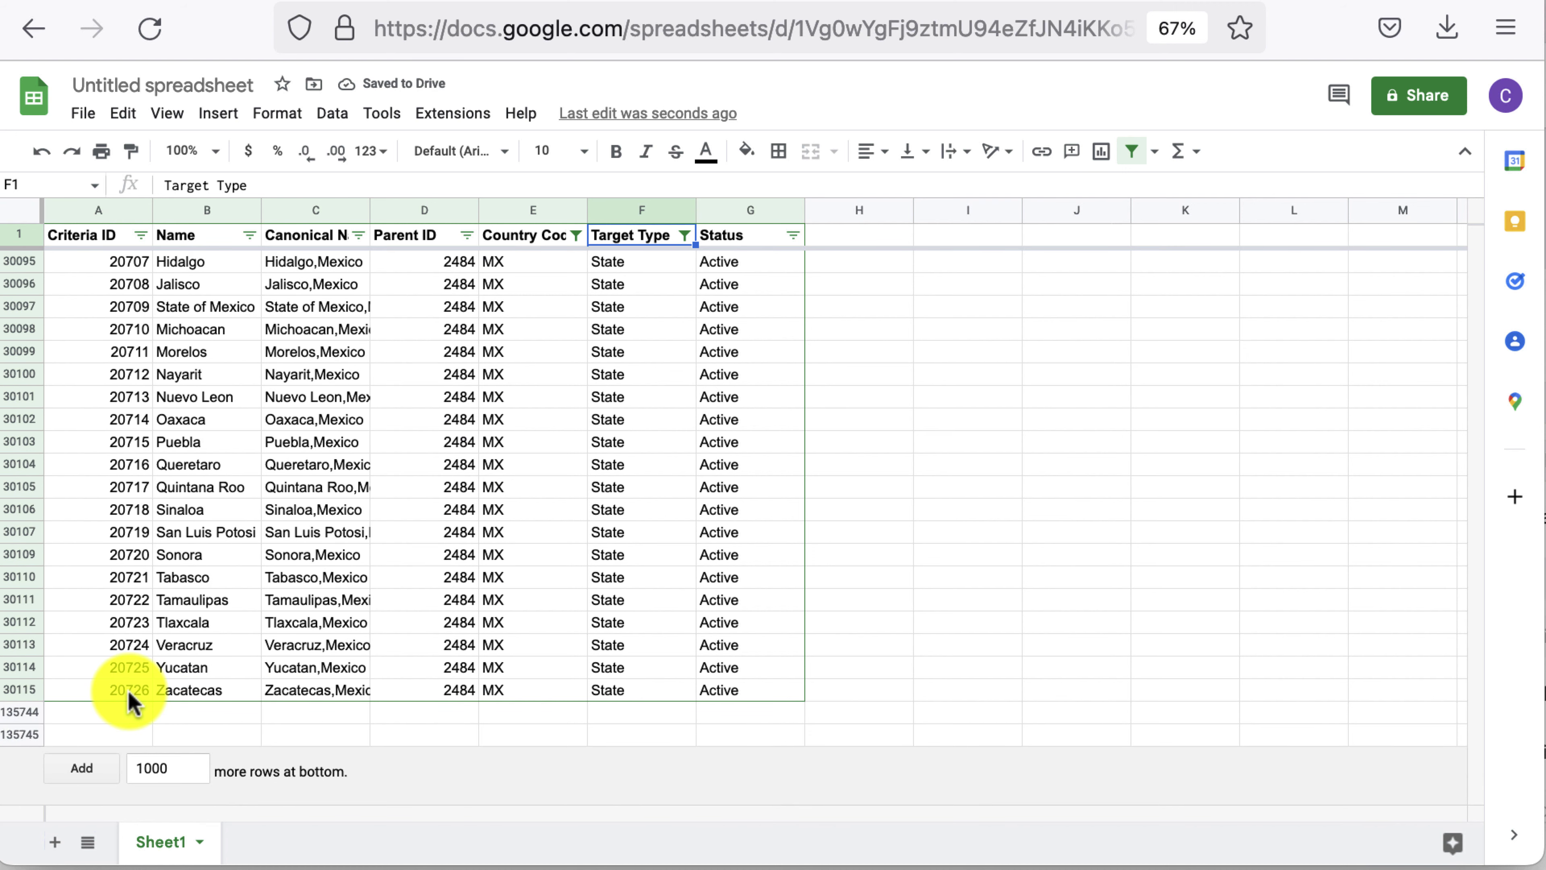
Select the Criteria ID values of the filtered Mexican states and check their count.
drag(131, 691, 115, 250)
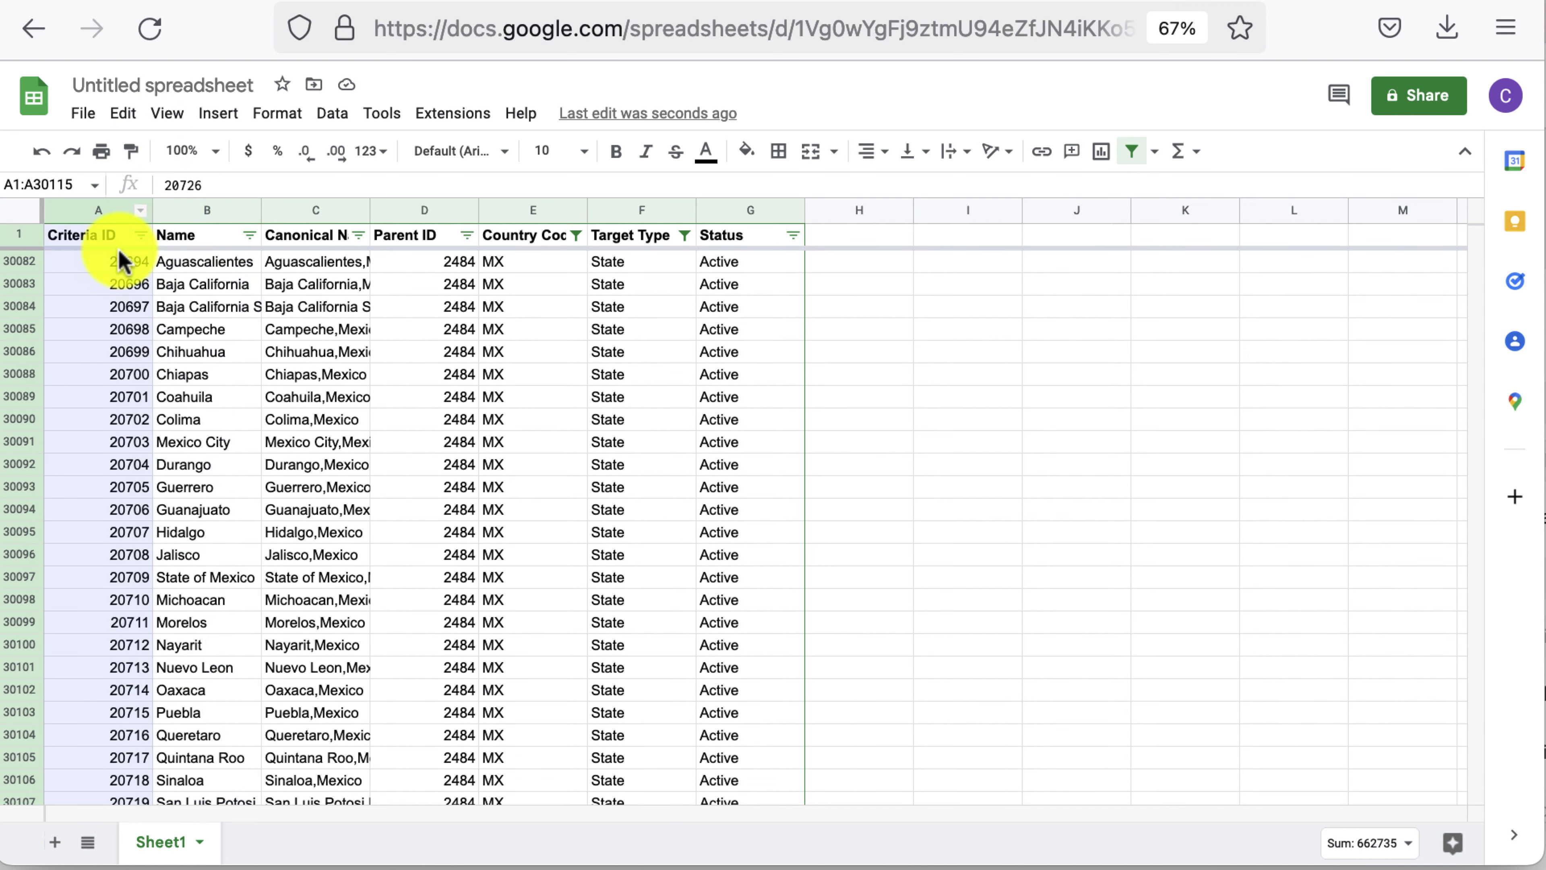
click(1385, 843)
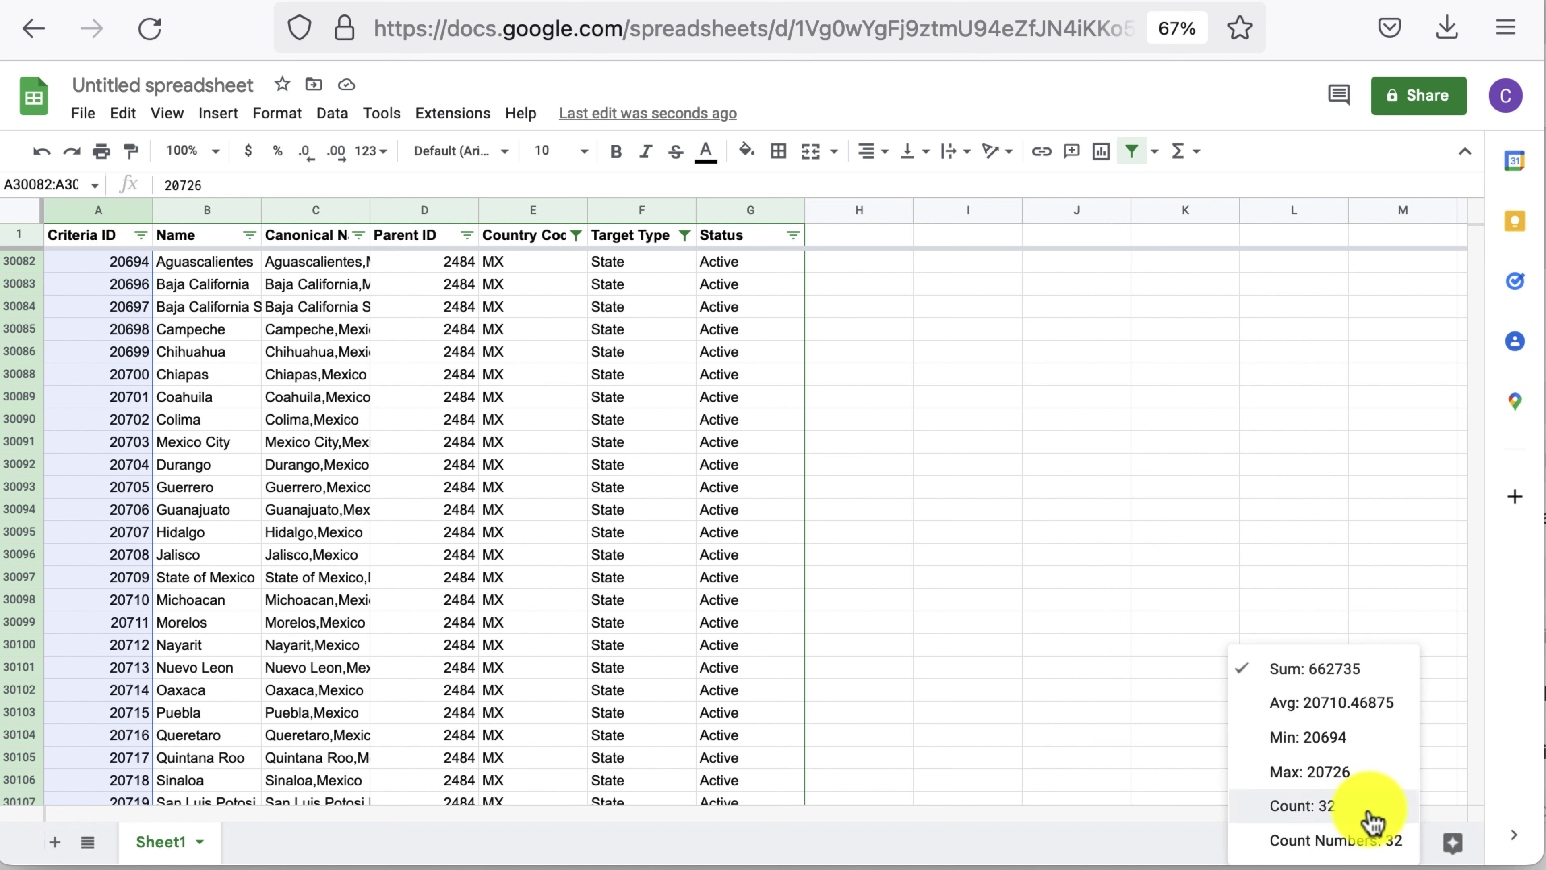
click(294, 352)
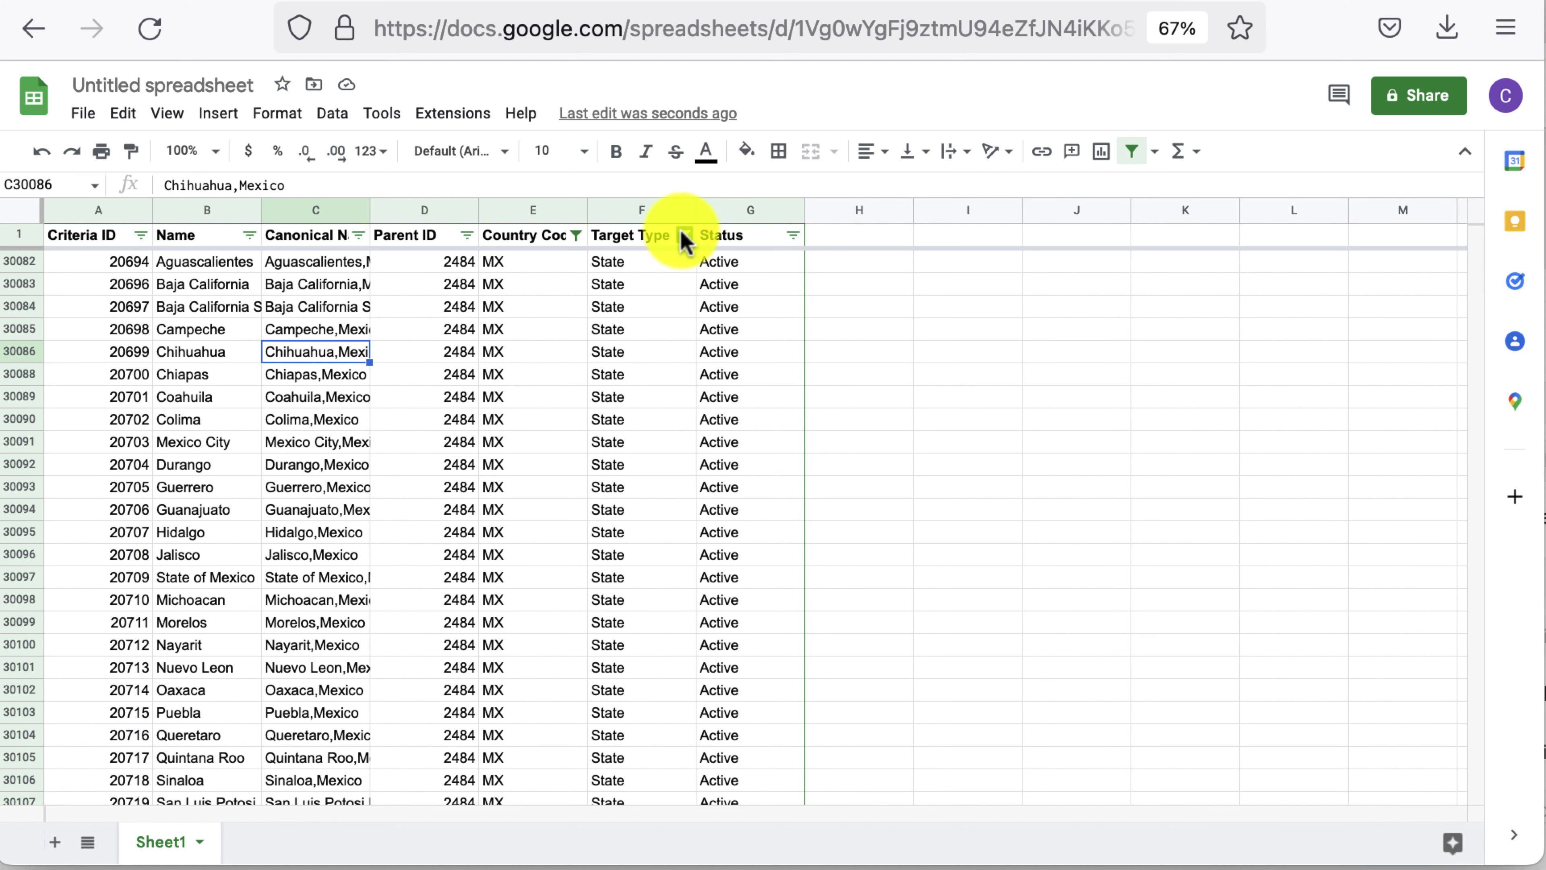
Filter the Target Type column to show only City.
click(684, 236)
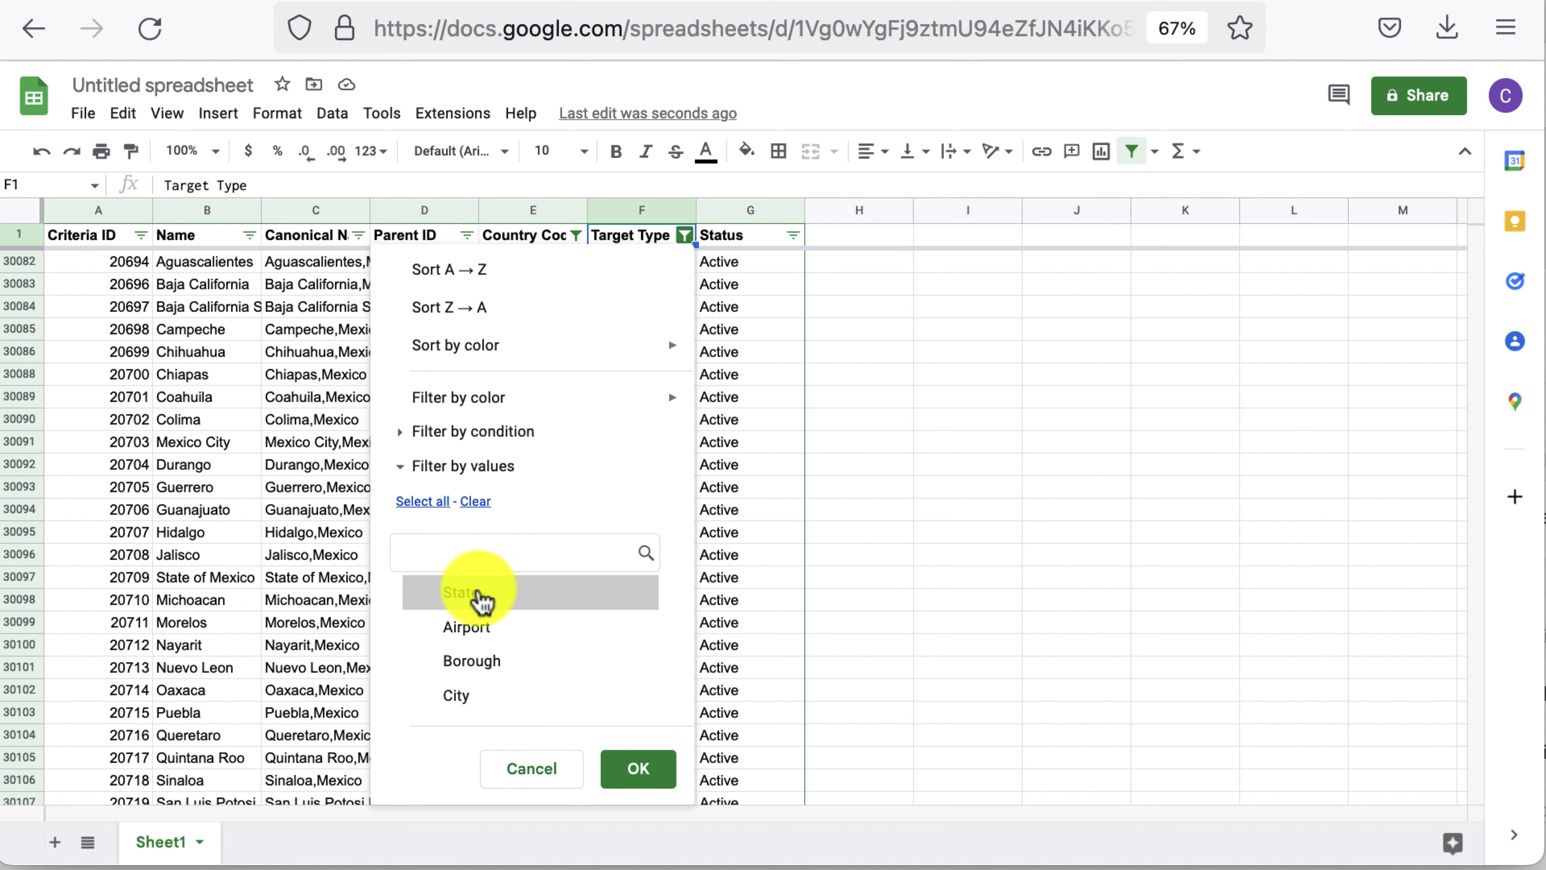
scroll(525, 628, down, 2)
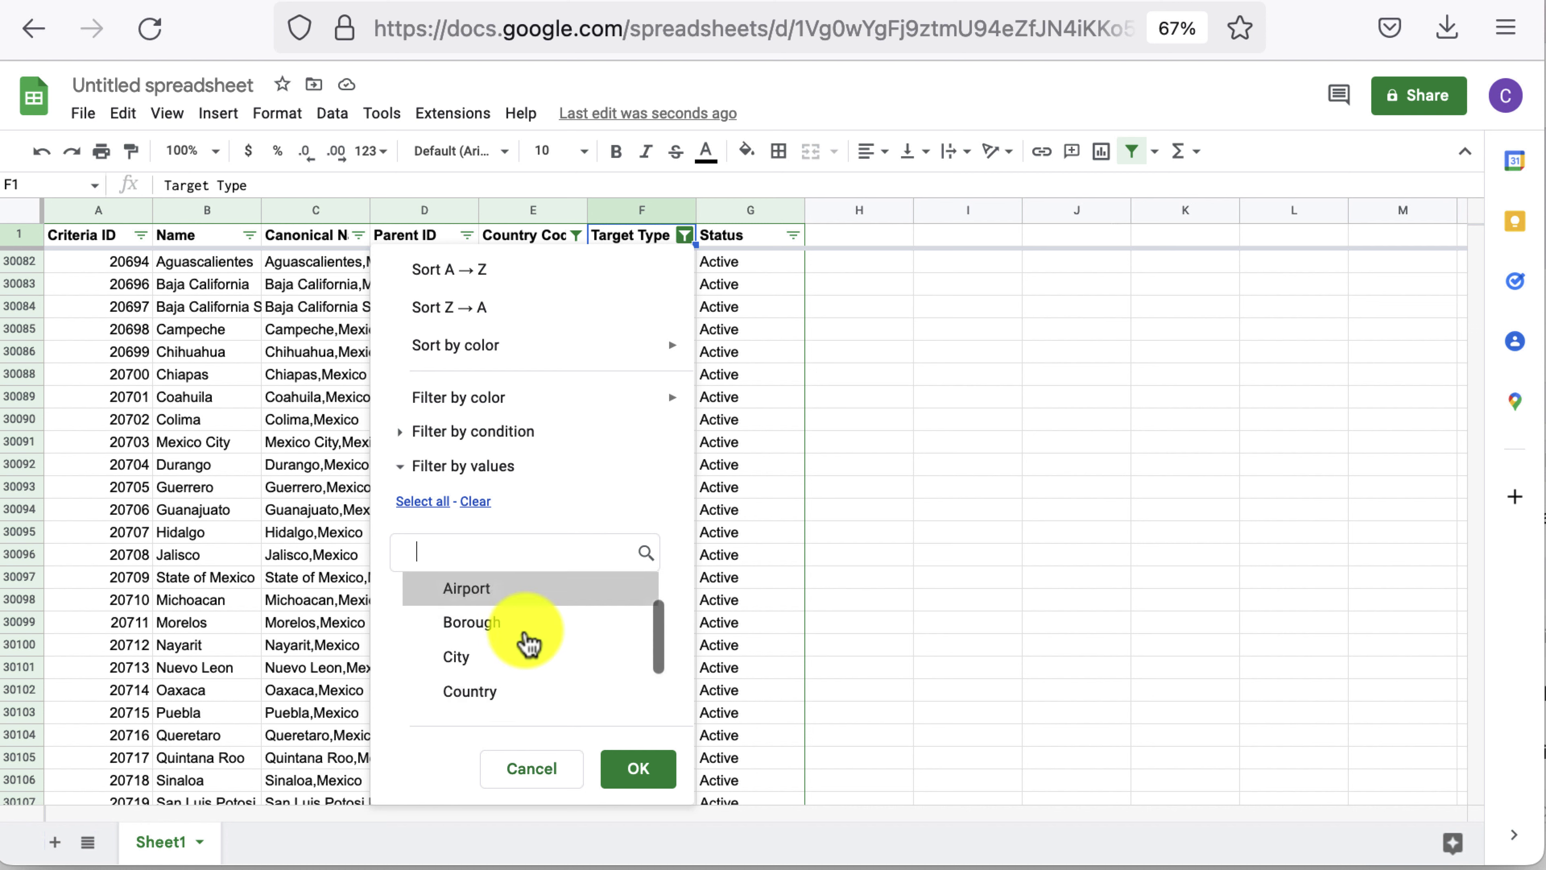
click(529, 654)
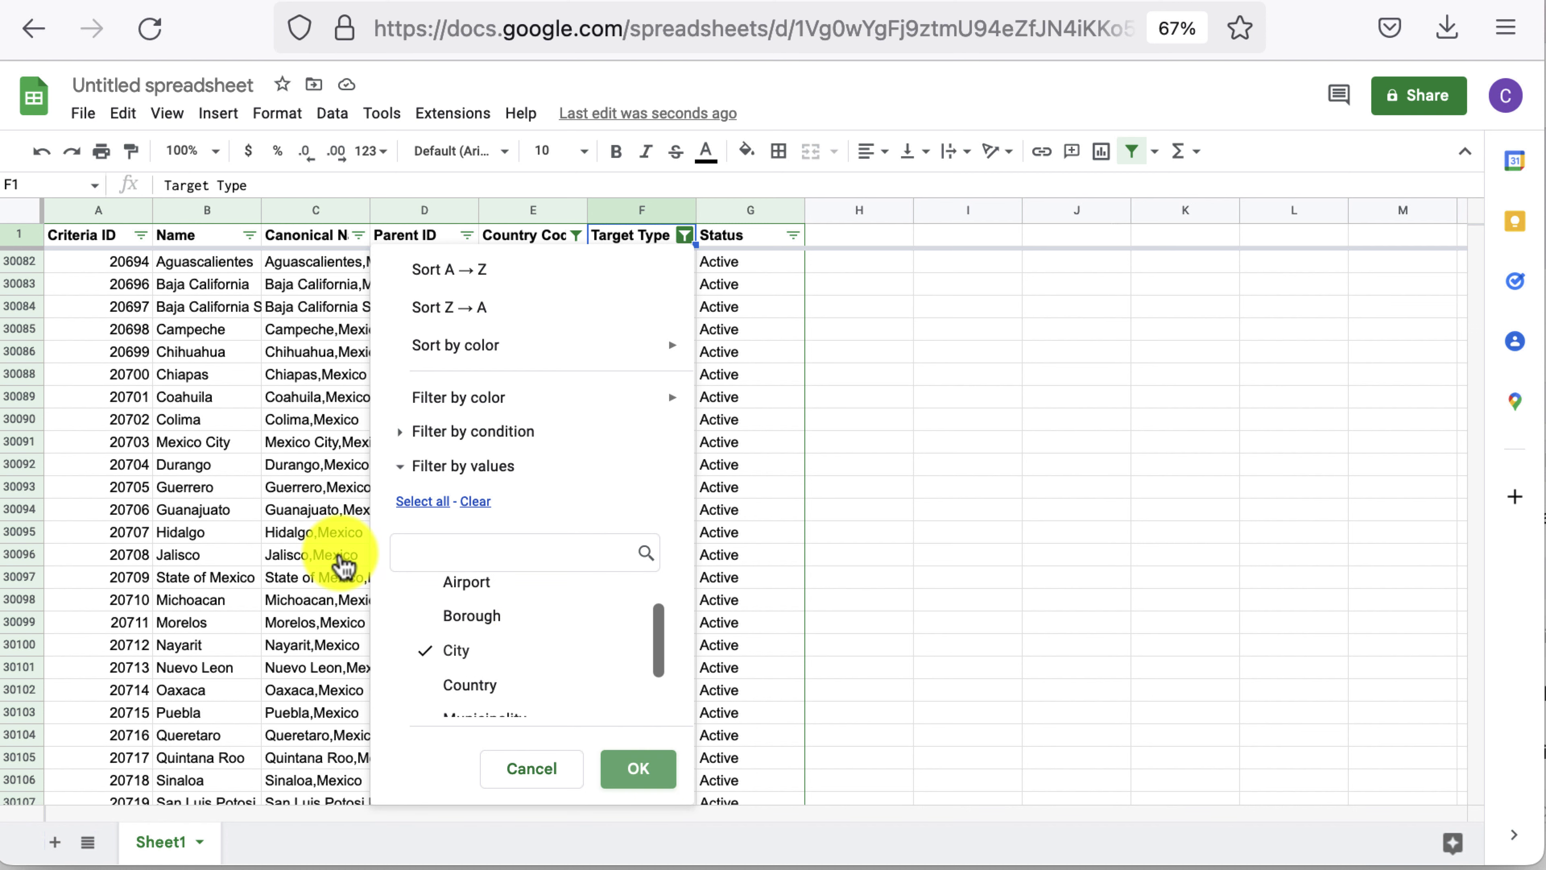
Select every Criteria ID of the filtered Mexican cities, from the first row to the last, and check their count.
click(129, 269)
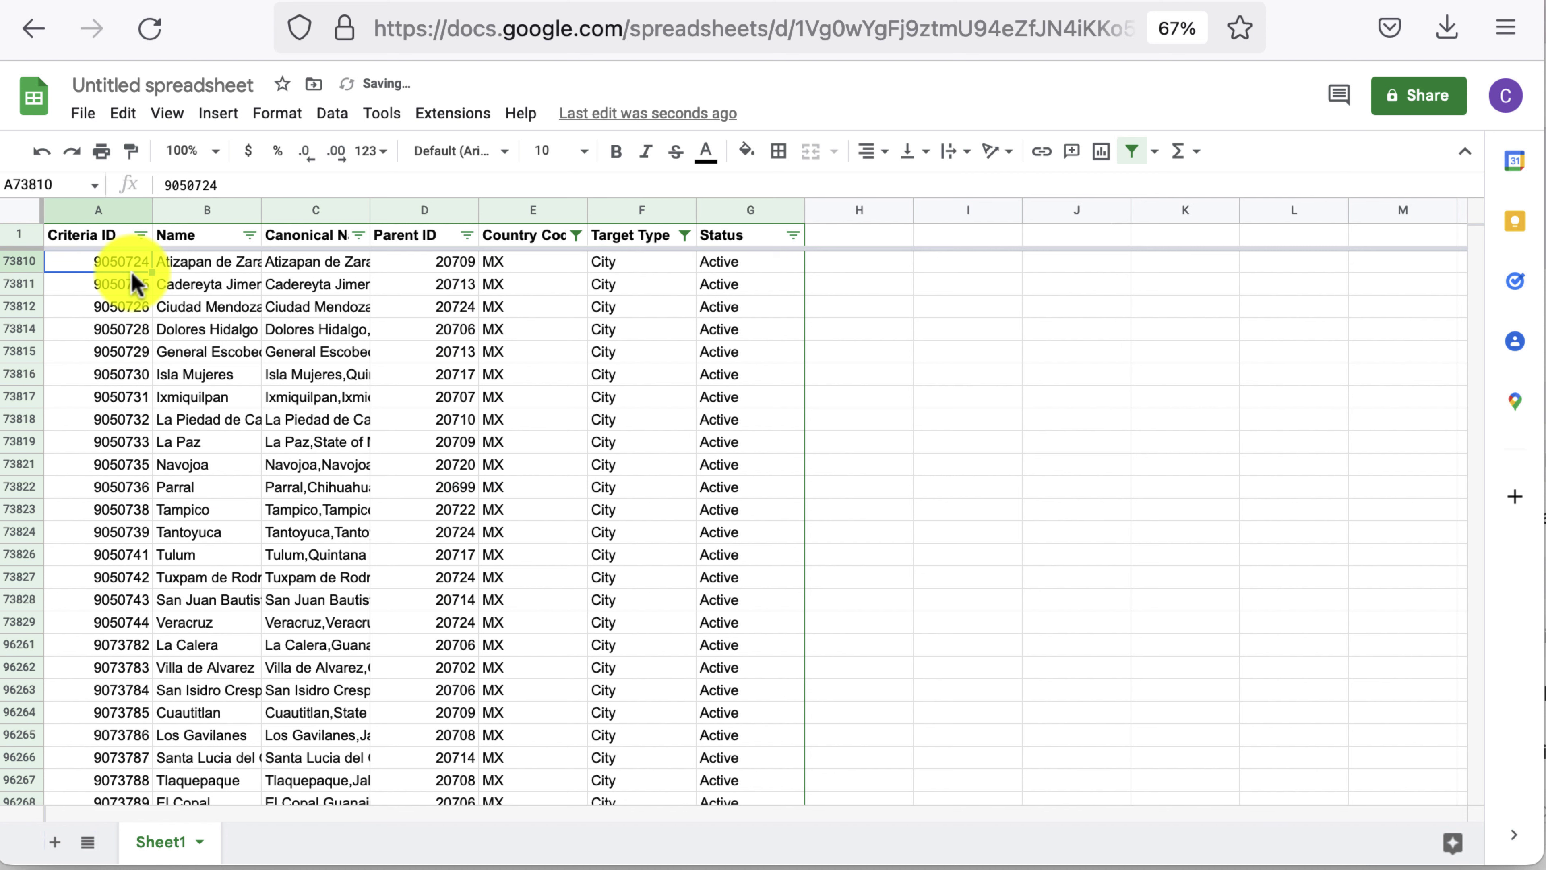
key(Up)
key(Up)
key(Up)
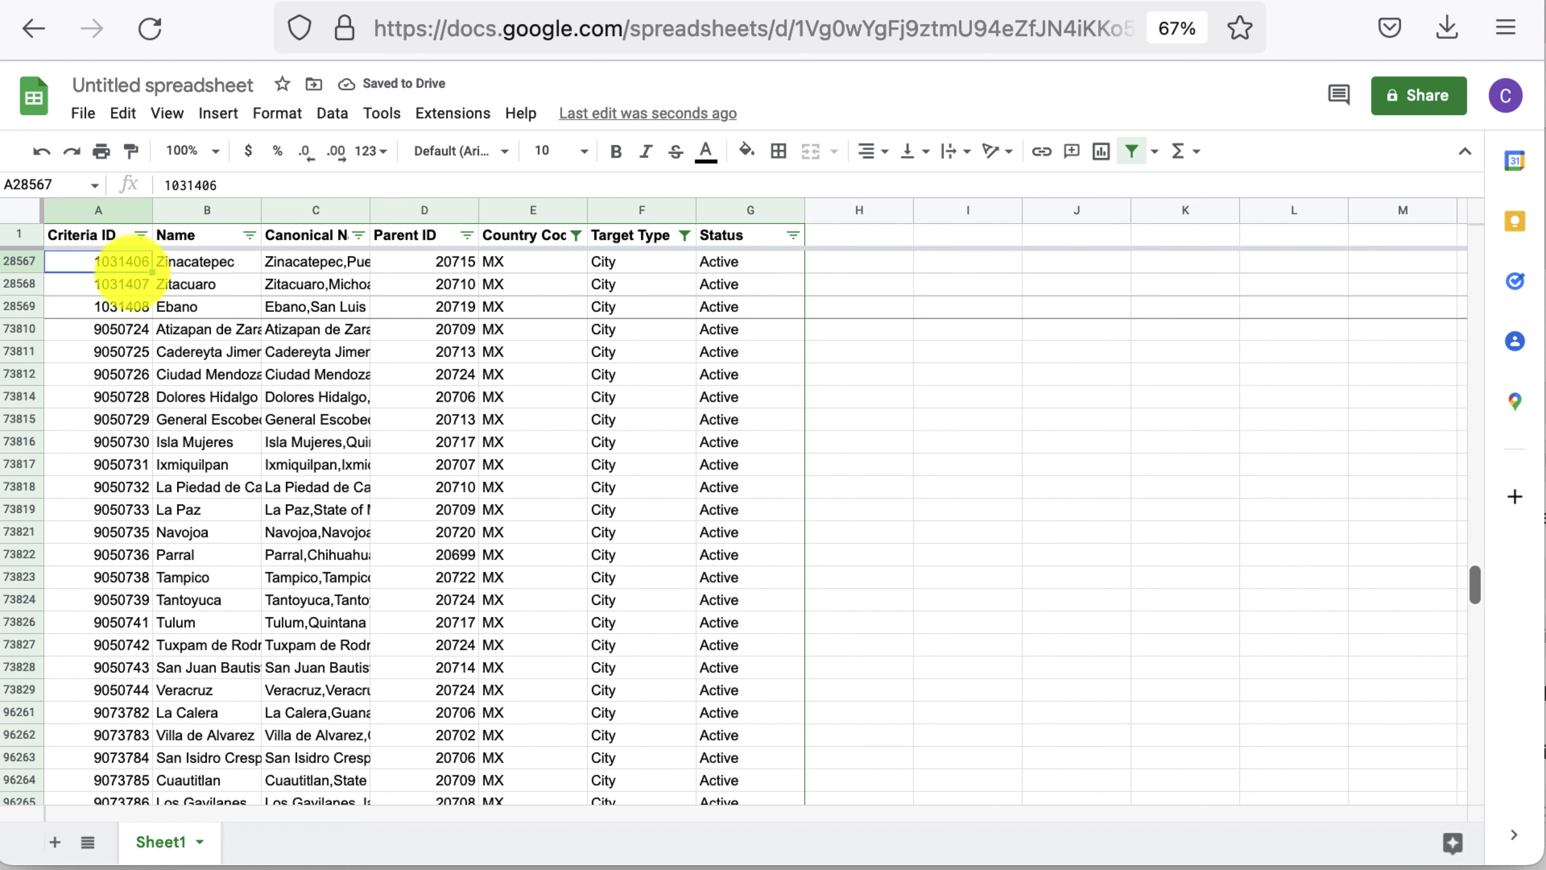
key(ctrl+Up)
key(ctrl+shift+Down)
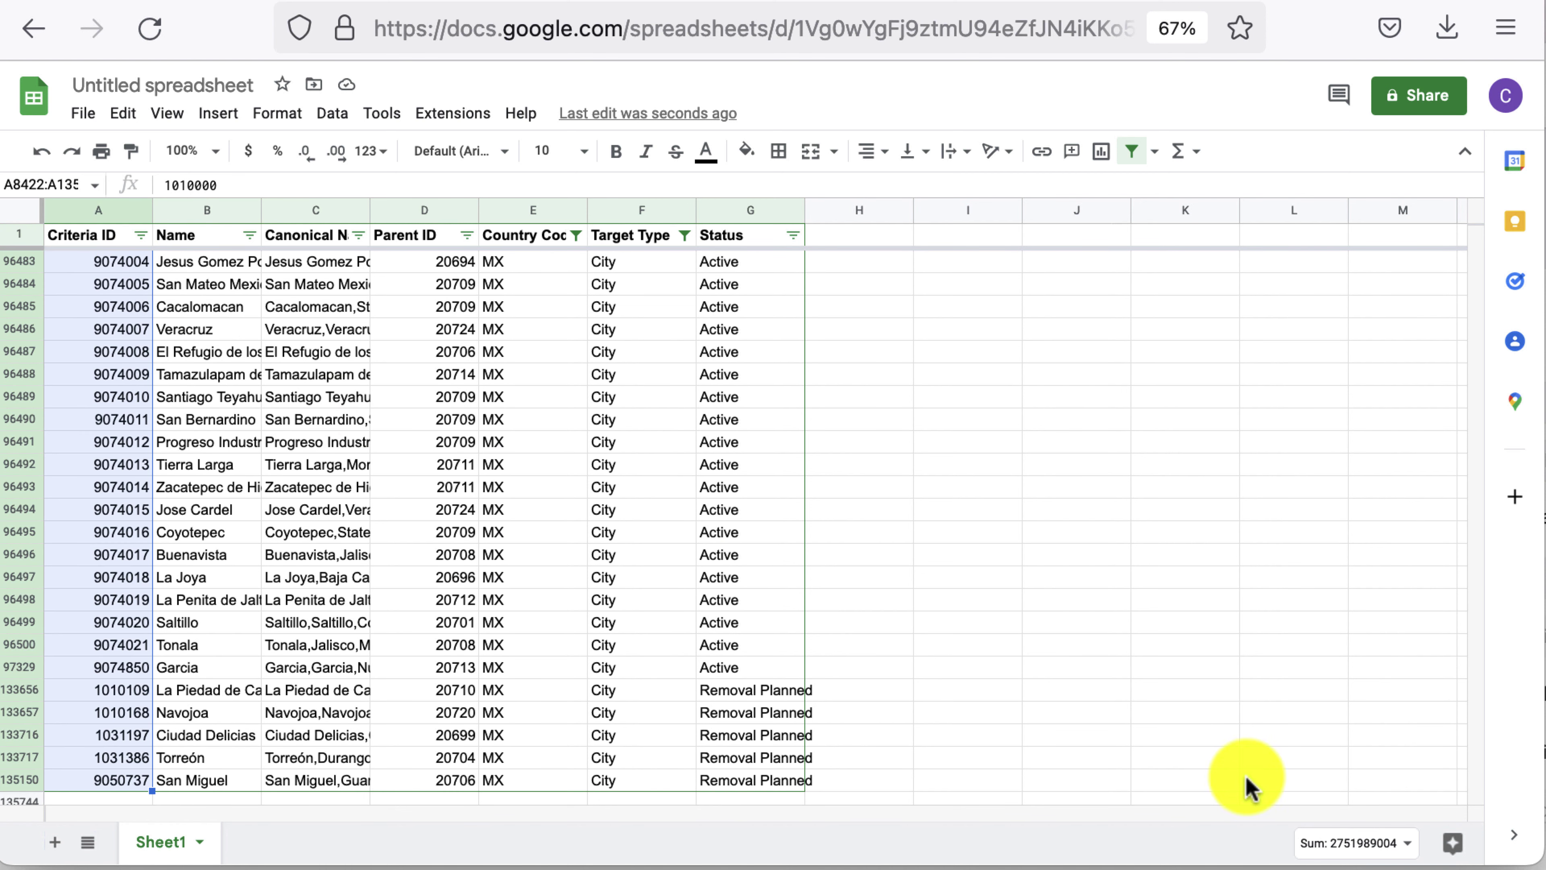
click(1333, 844)
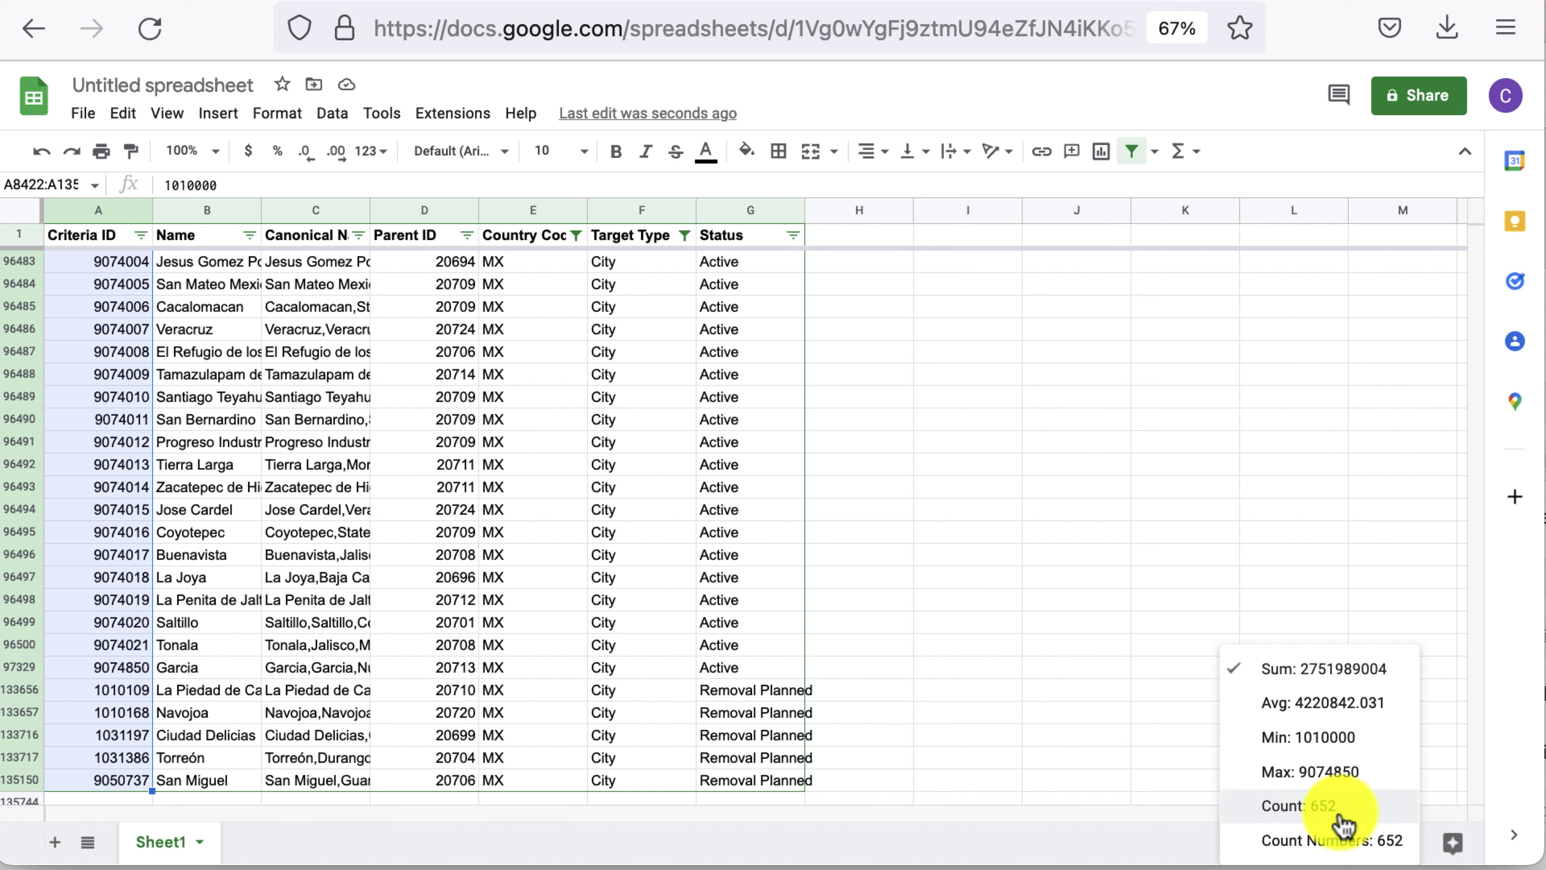
click(566, 630)
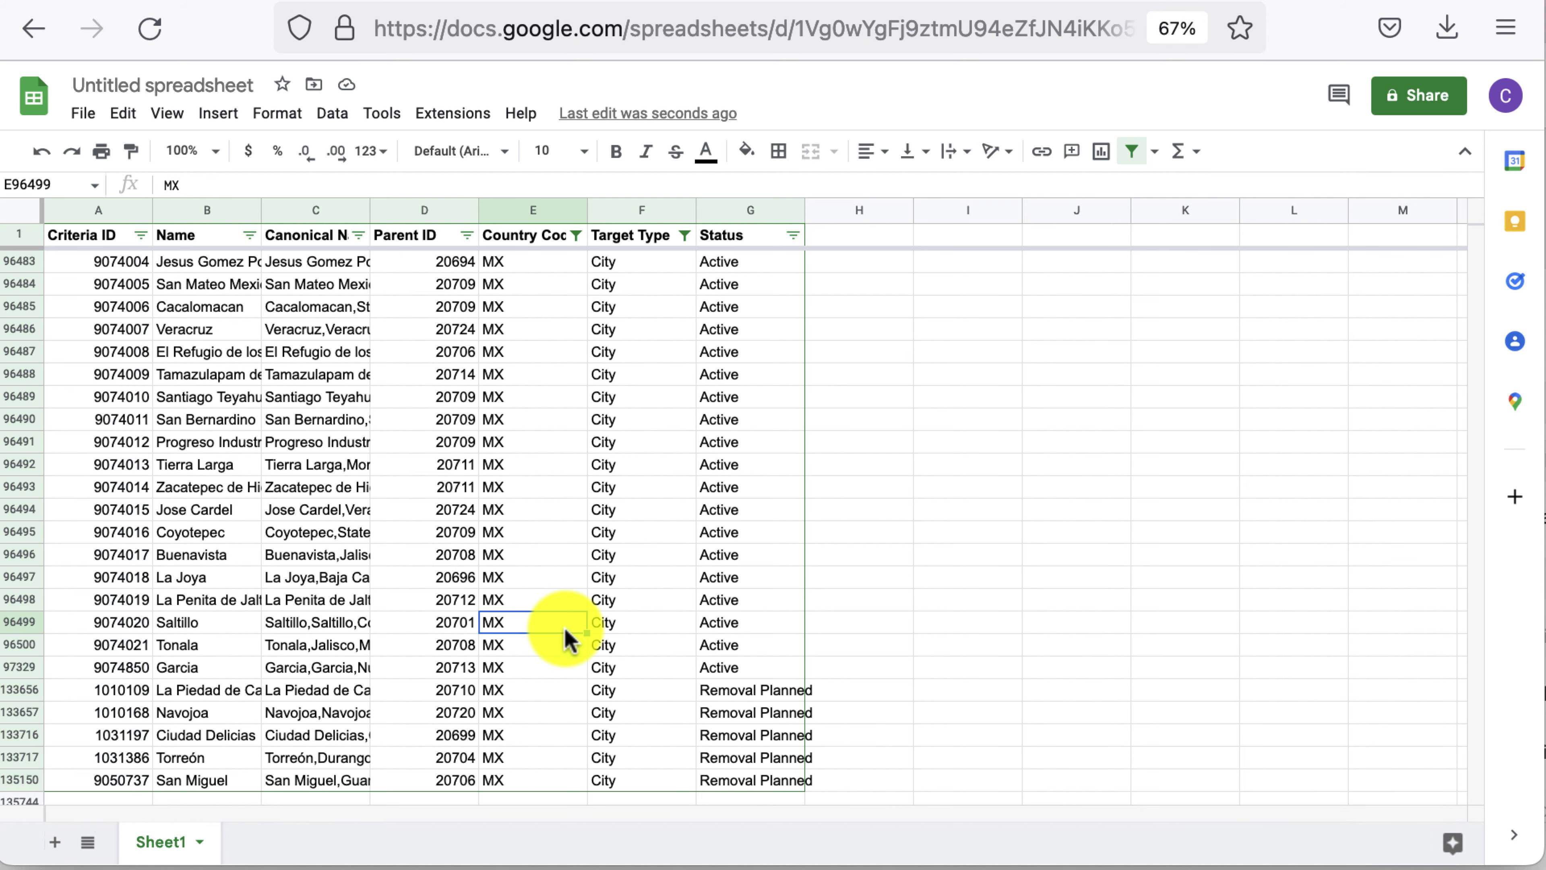
Return to the start of the city list and switch the Target Type filter back from City to State.
key(ctrl+Up)
scroll(494, 459, up, 15)
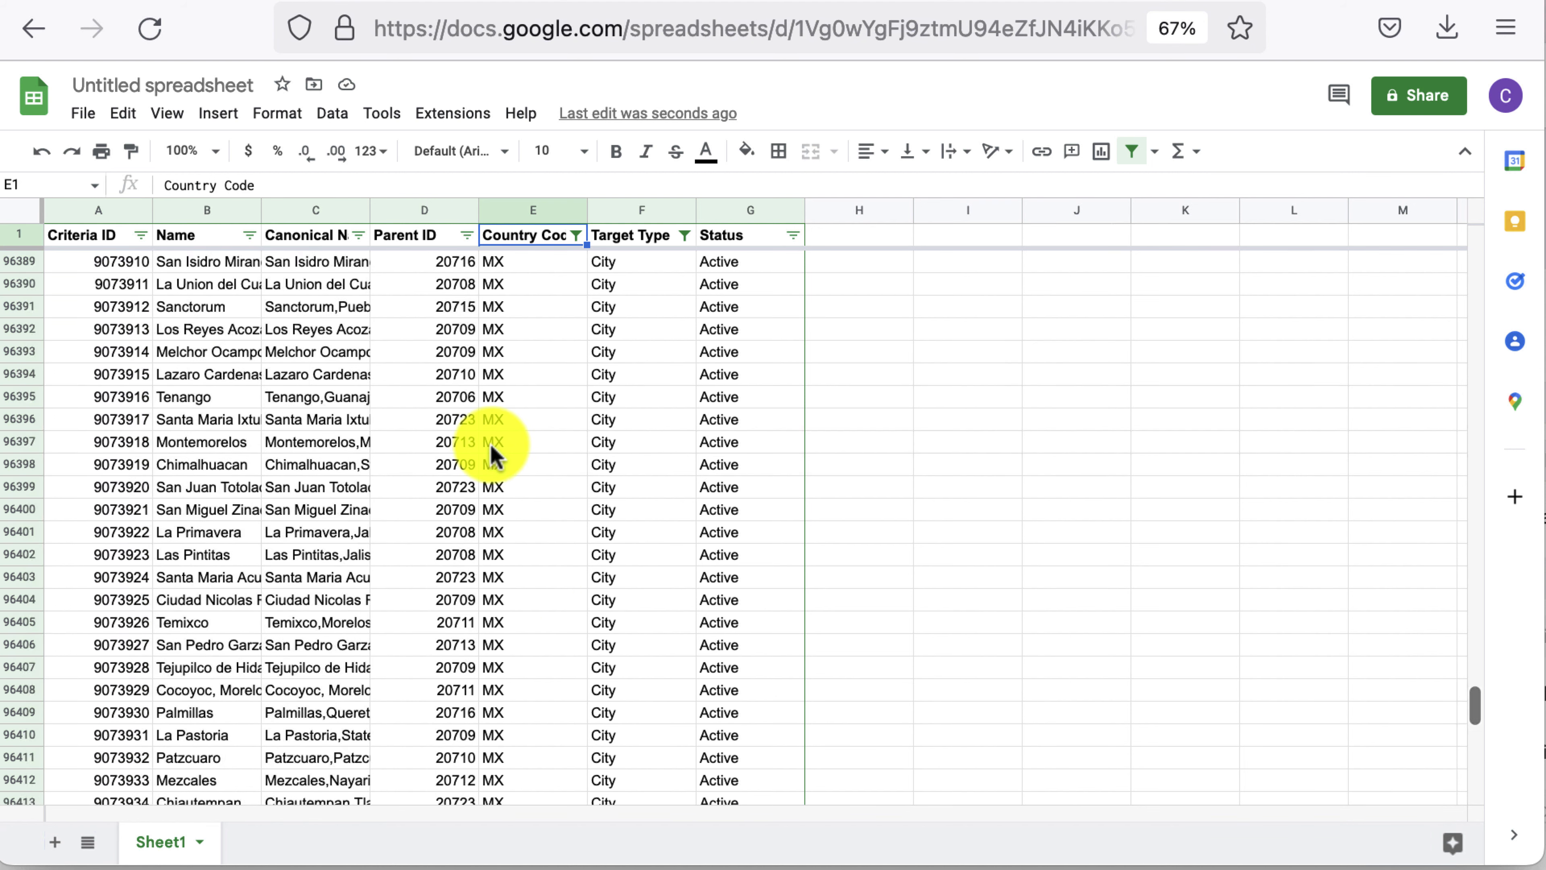
click(492, 448)
key(ctrl+Down)
key(ctrl+Up)
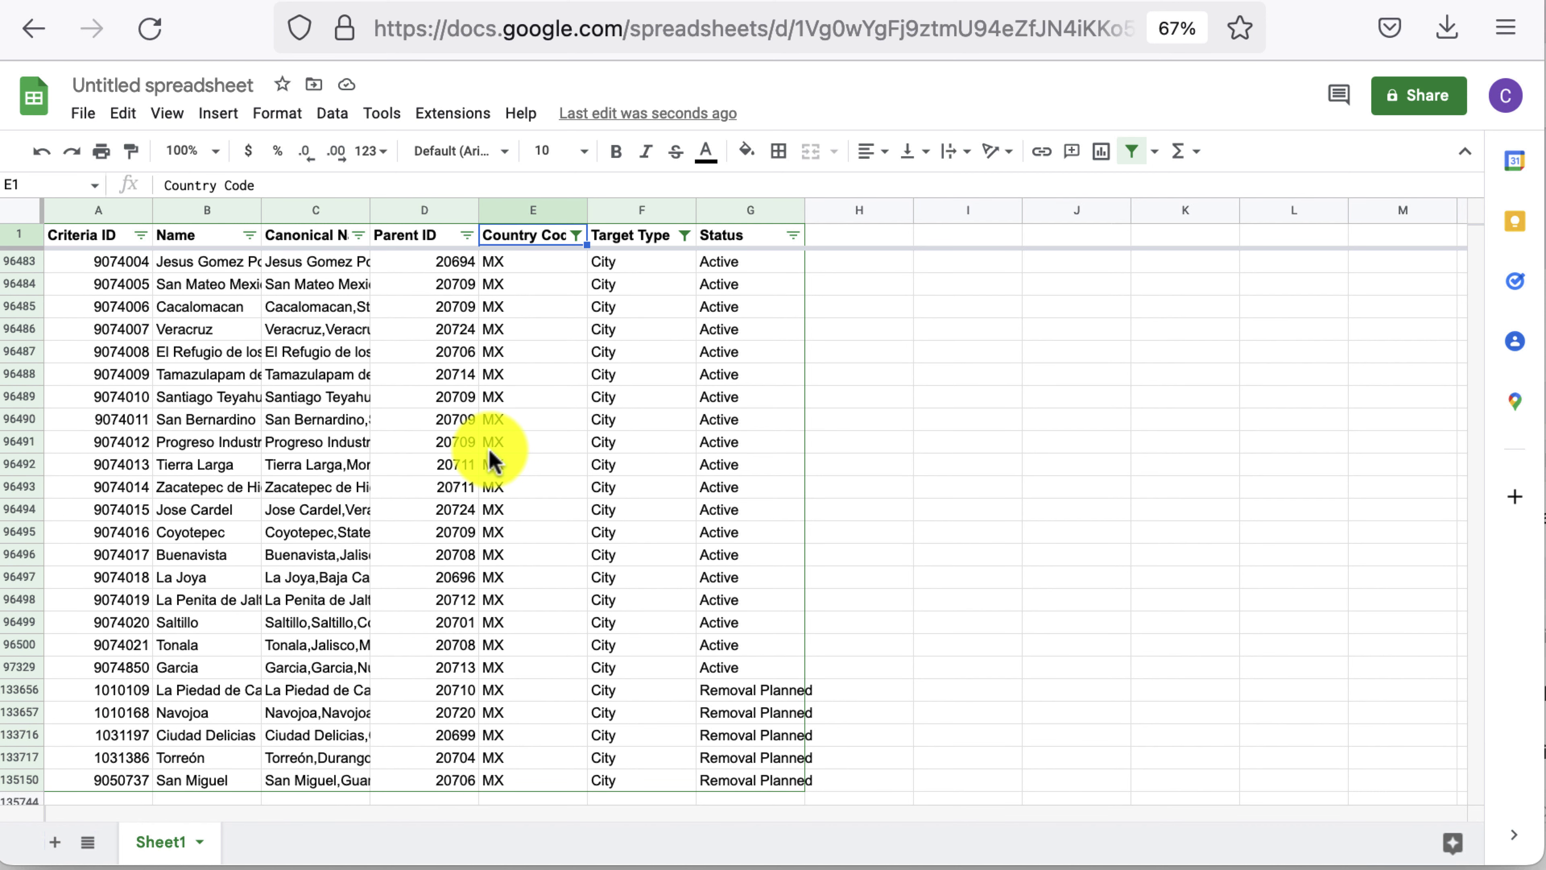
key(Down)
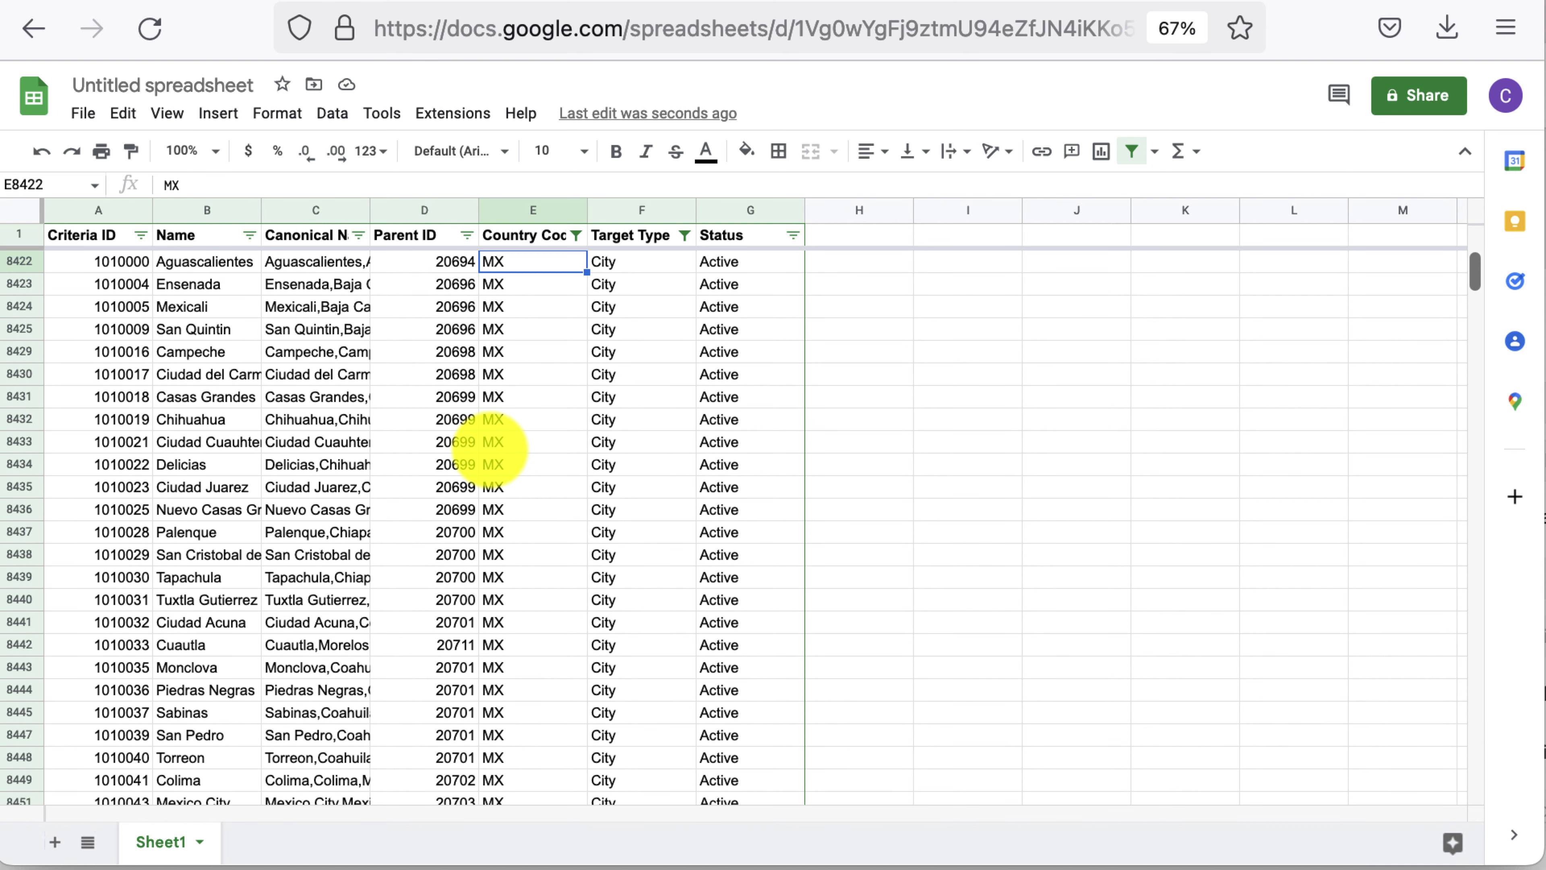
click(685, 235)
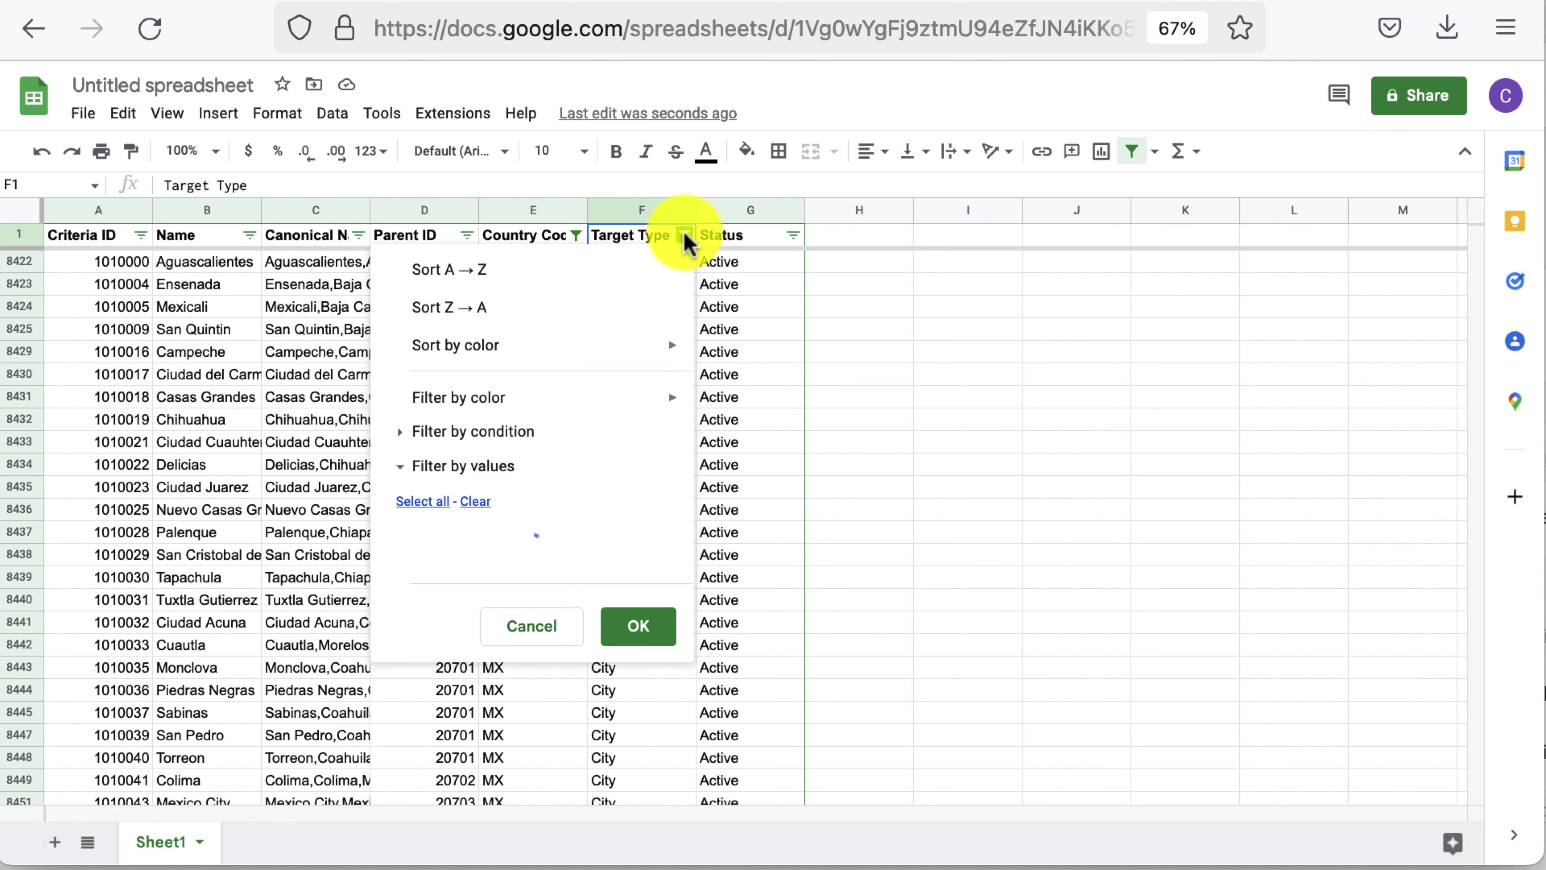
scroll(530, 652, down, 3)
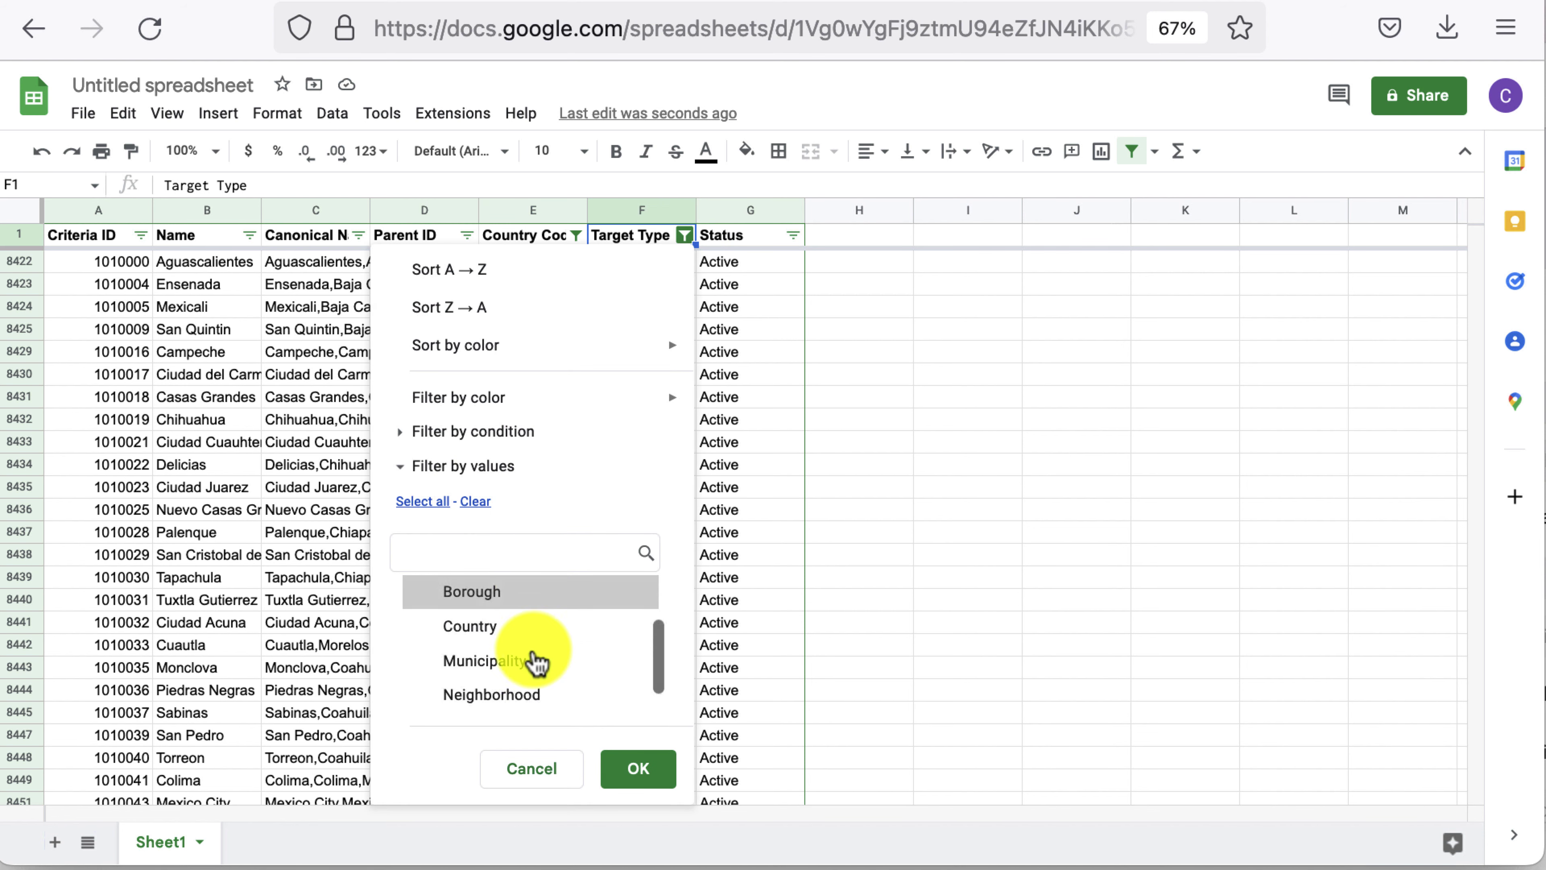
click(562, 701)
click(630, 769)
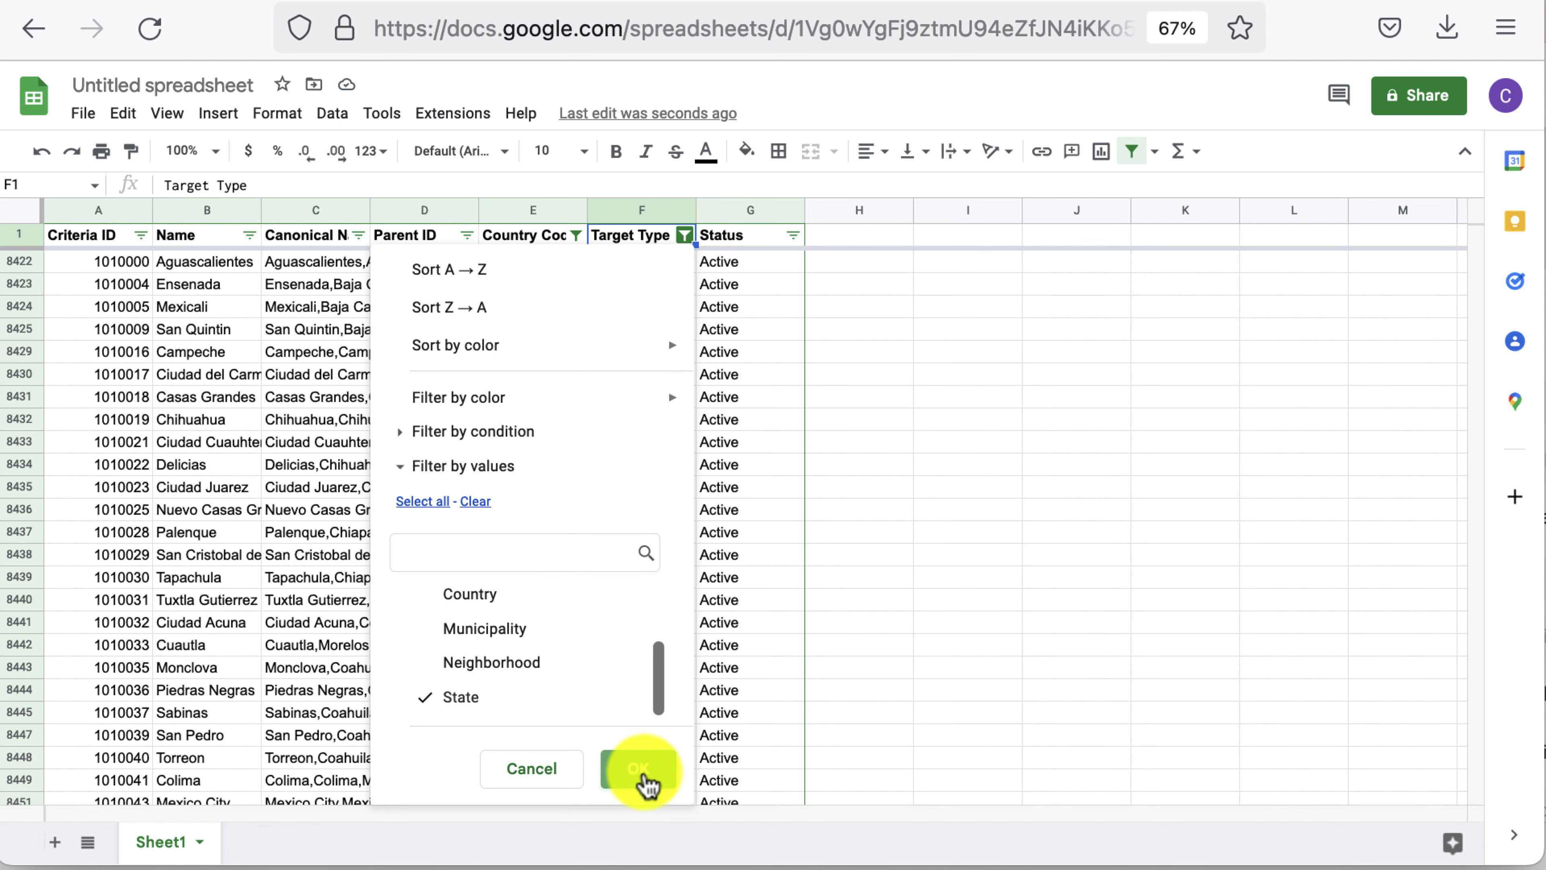
Copy the Criteria ID values of all the filtered Mexican states, from 20694 to 20726, without the header.
click(122, 262)
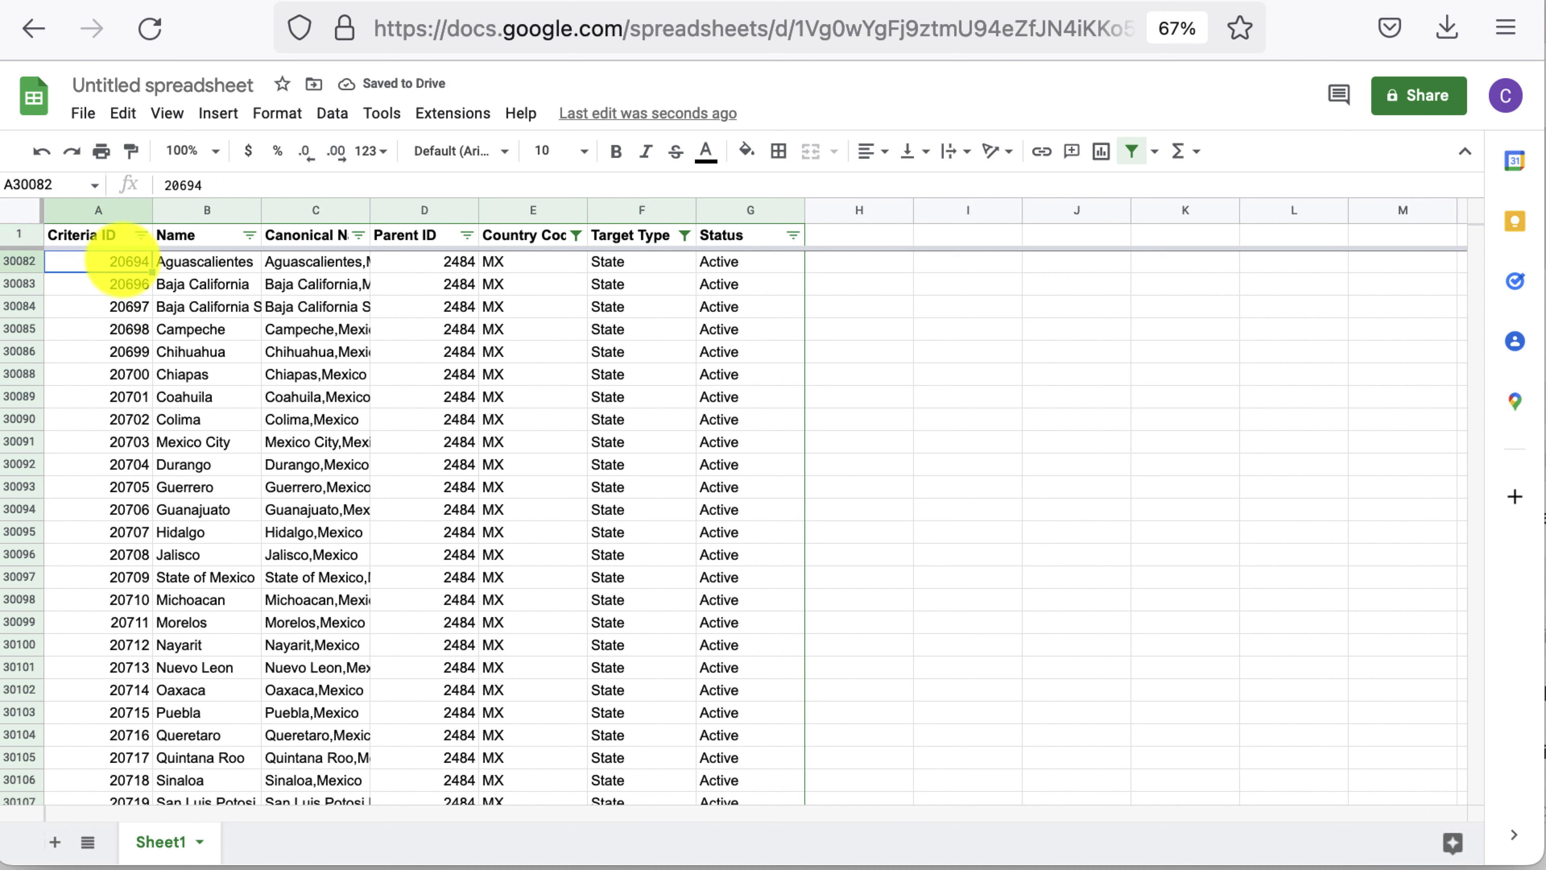
key(Up)
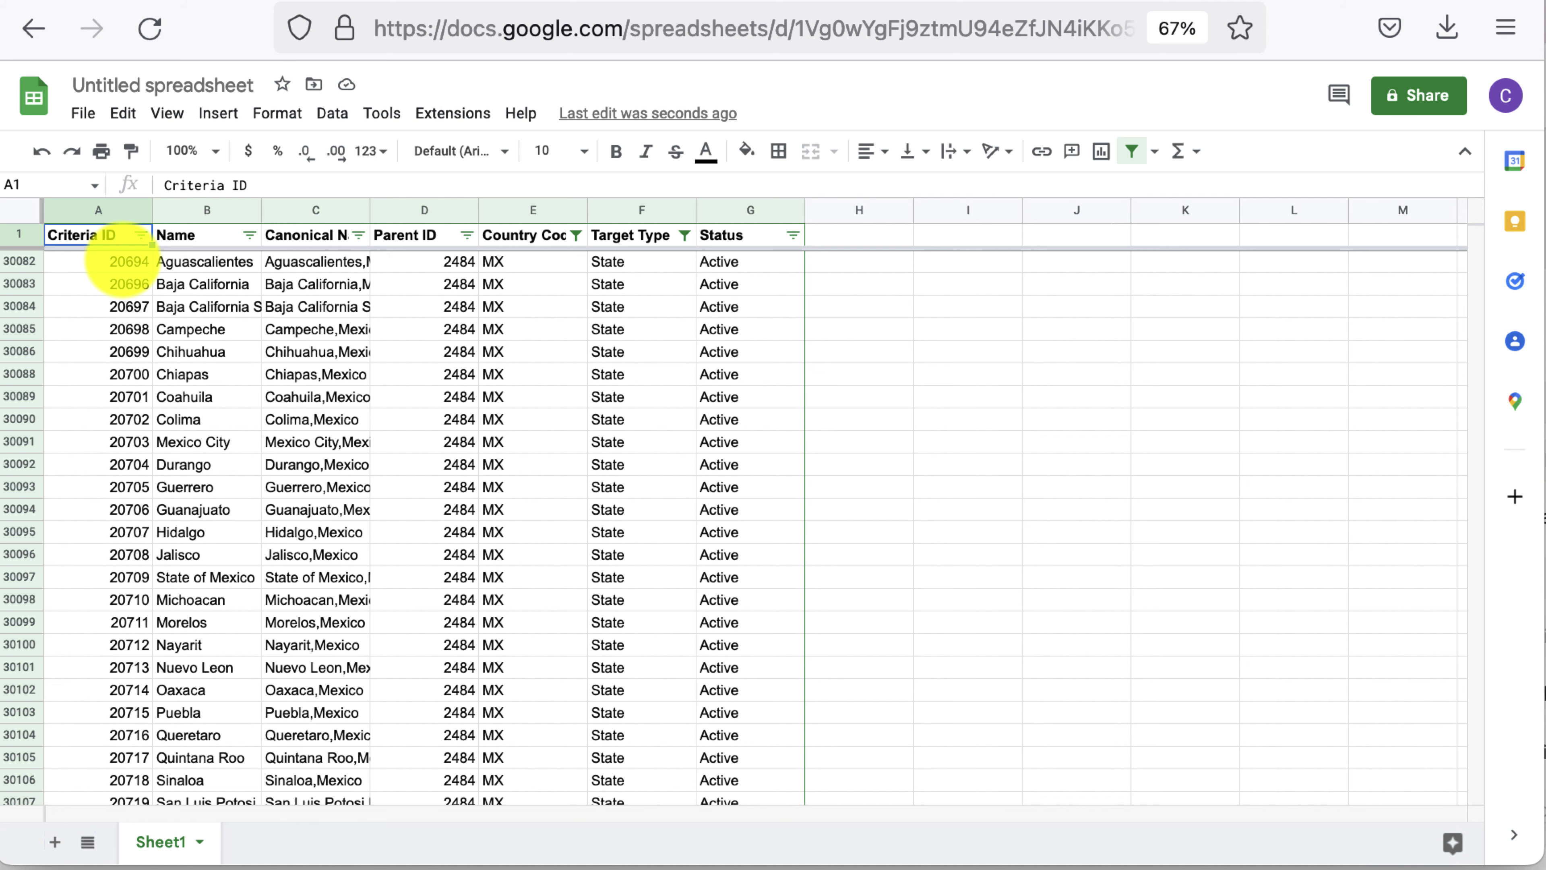
click(122, 262)
key(super+shift+Down)
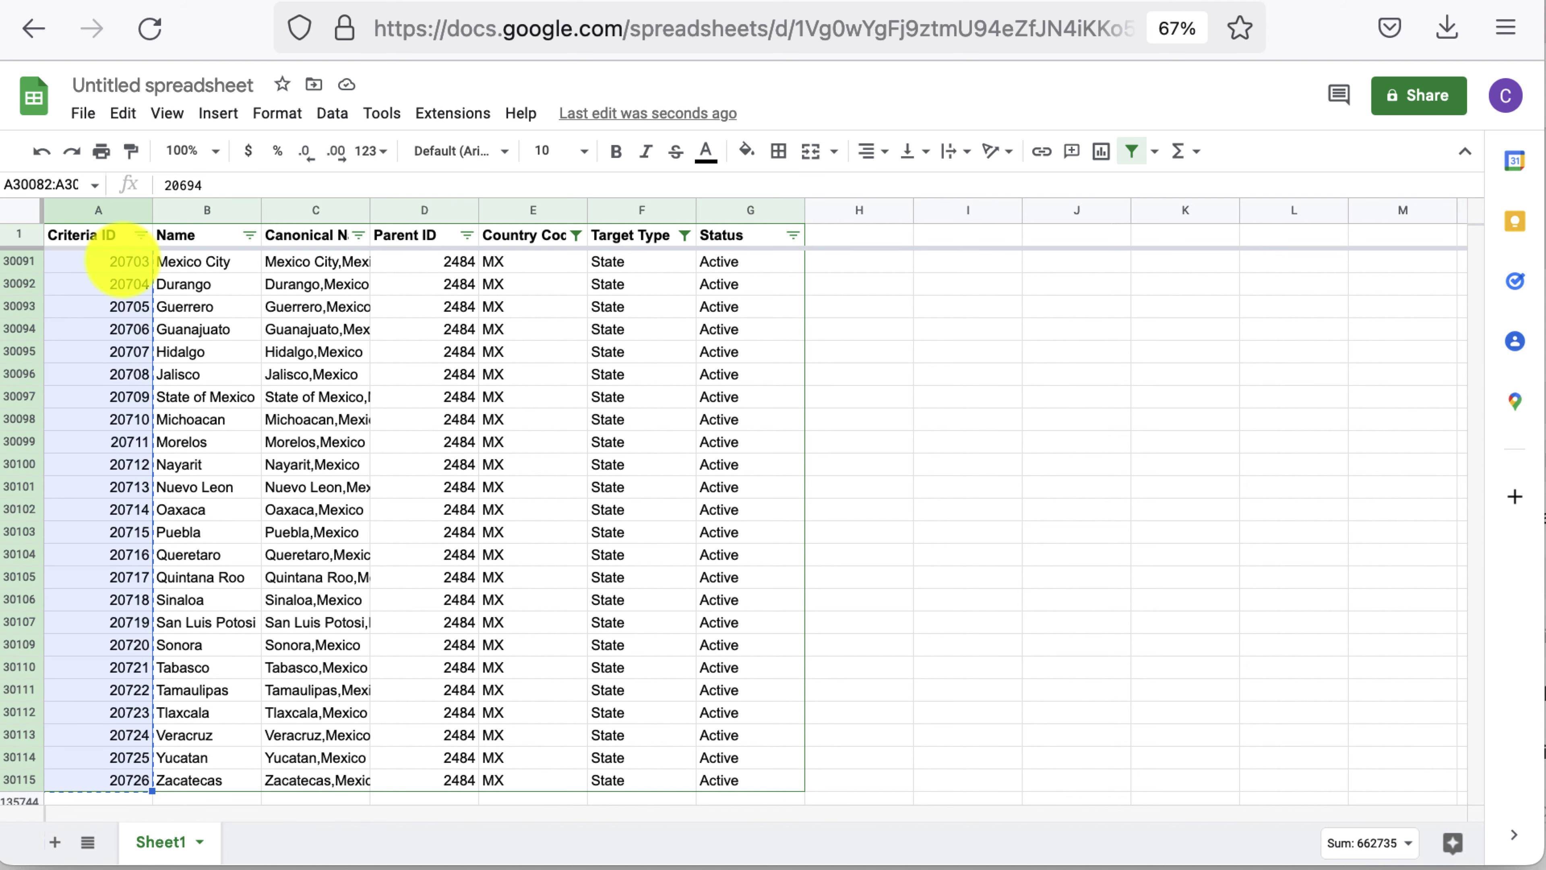
Switch to Google Ads Editor, paste the IDs into the ID column of the negative locations bulk change, then process and finalize it.
key(super+Tab)
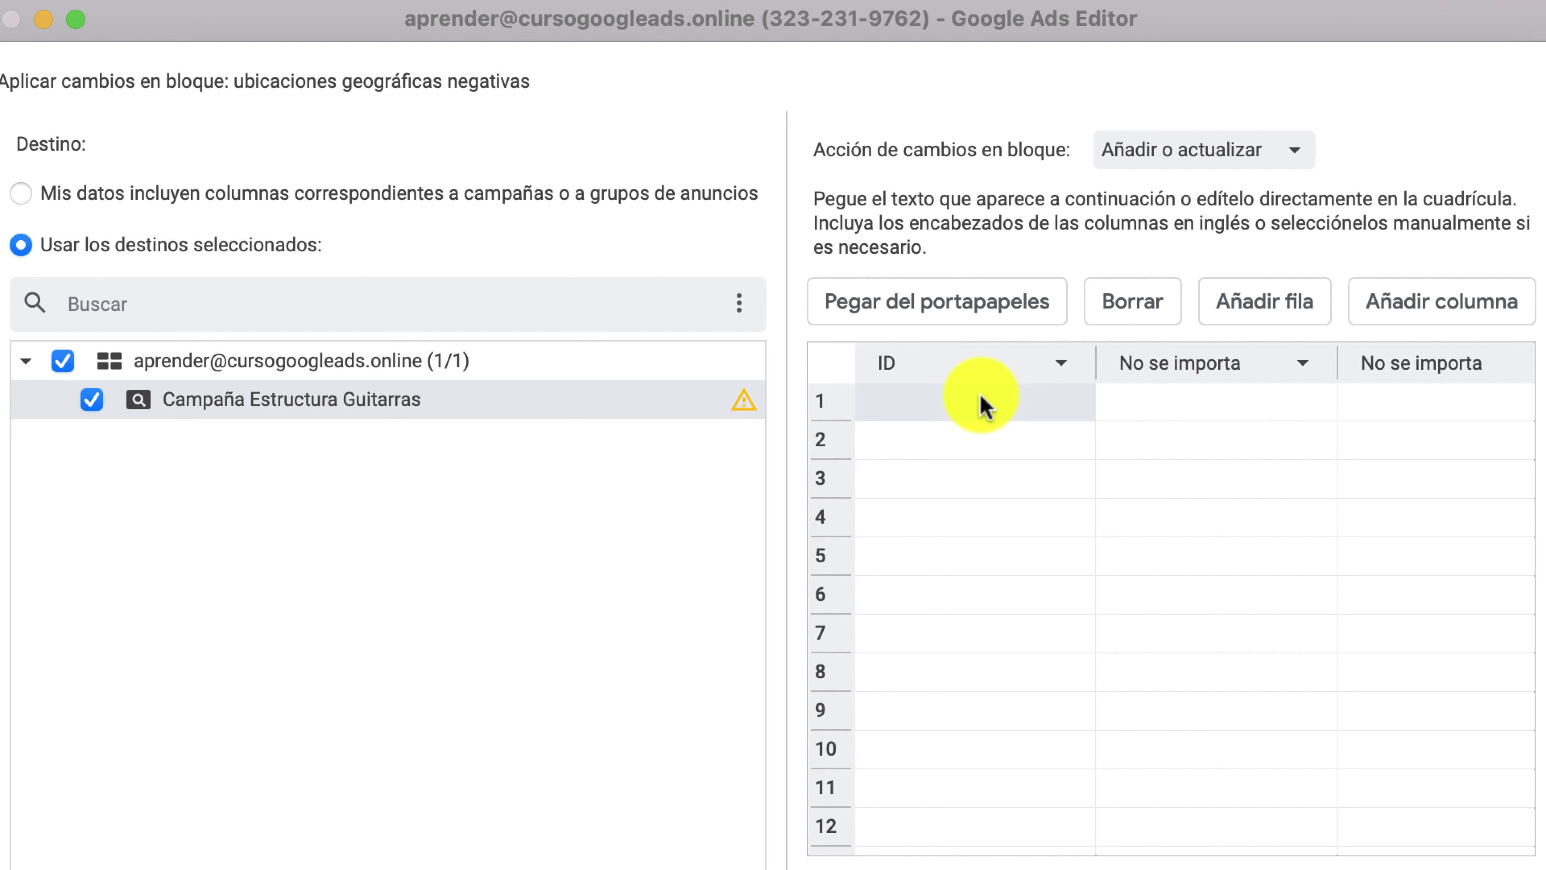
key(super+v)
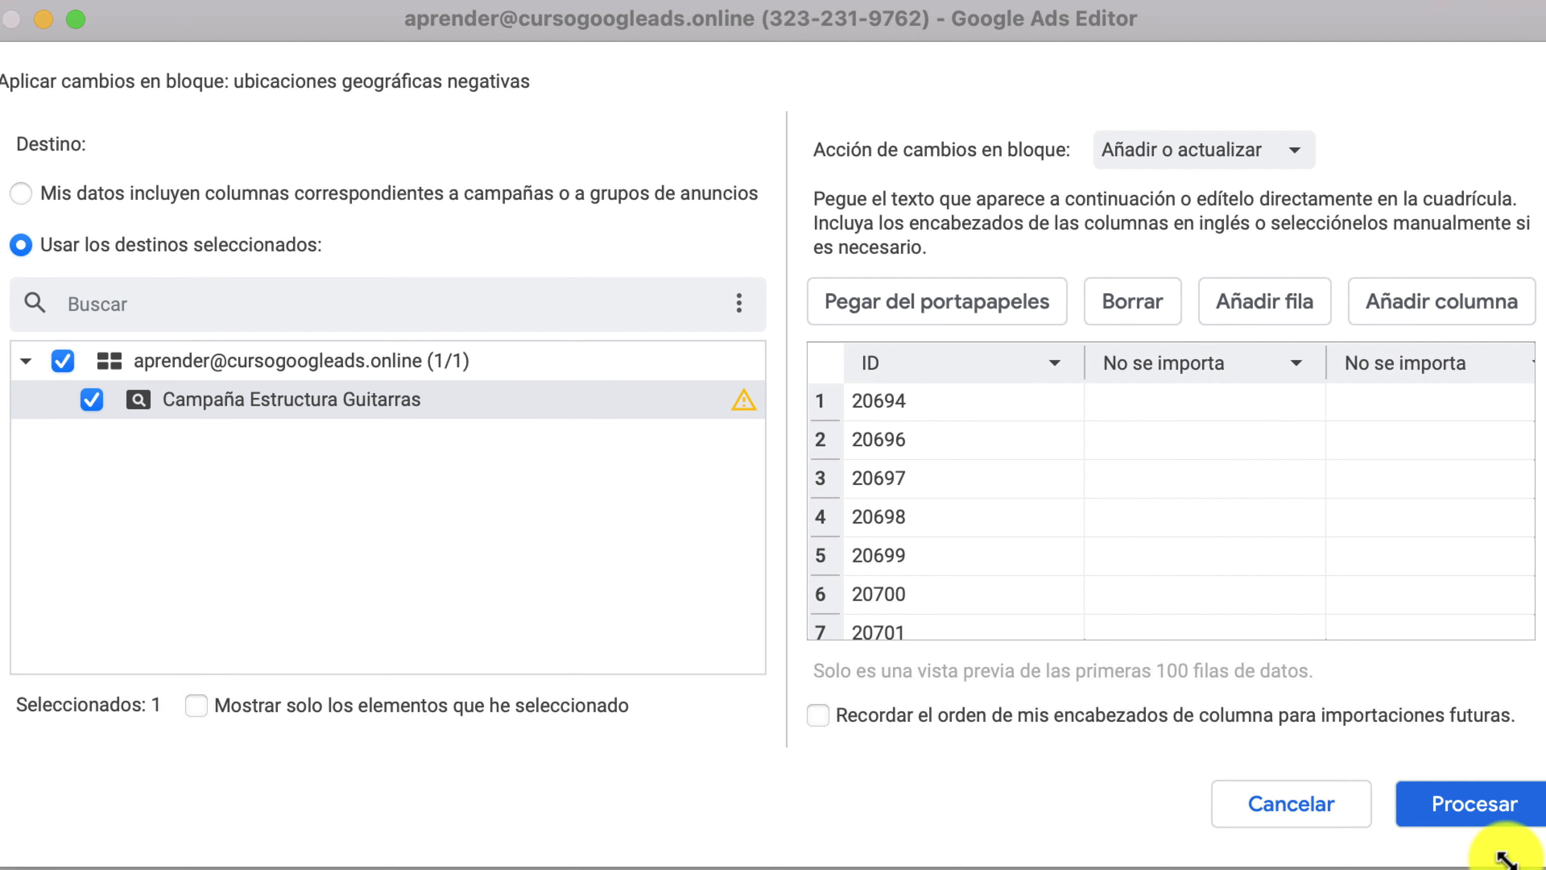
click(1492, 805)
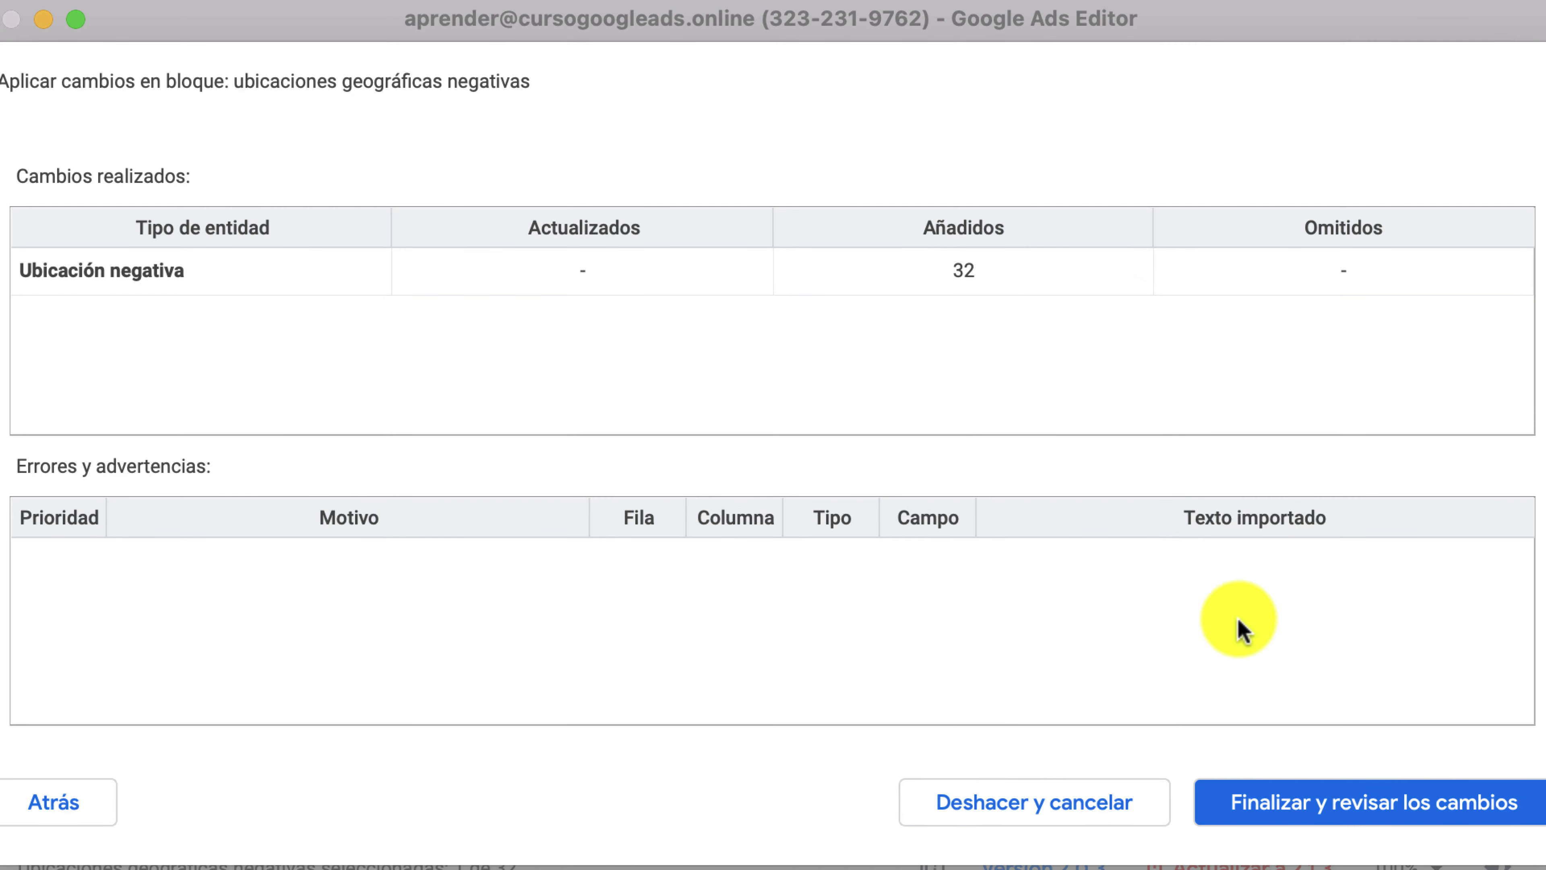
click(1333, 814)
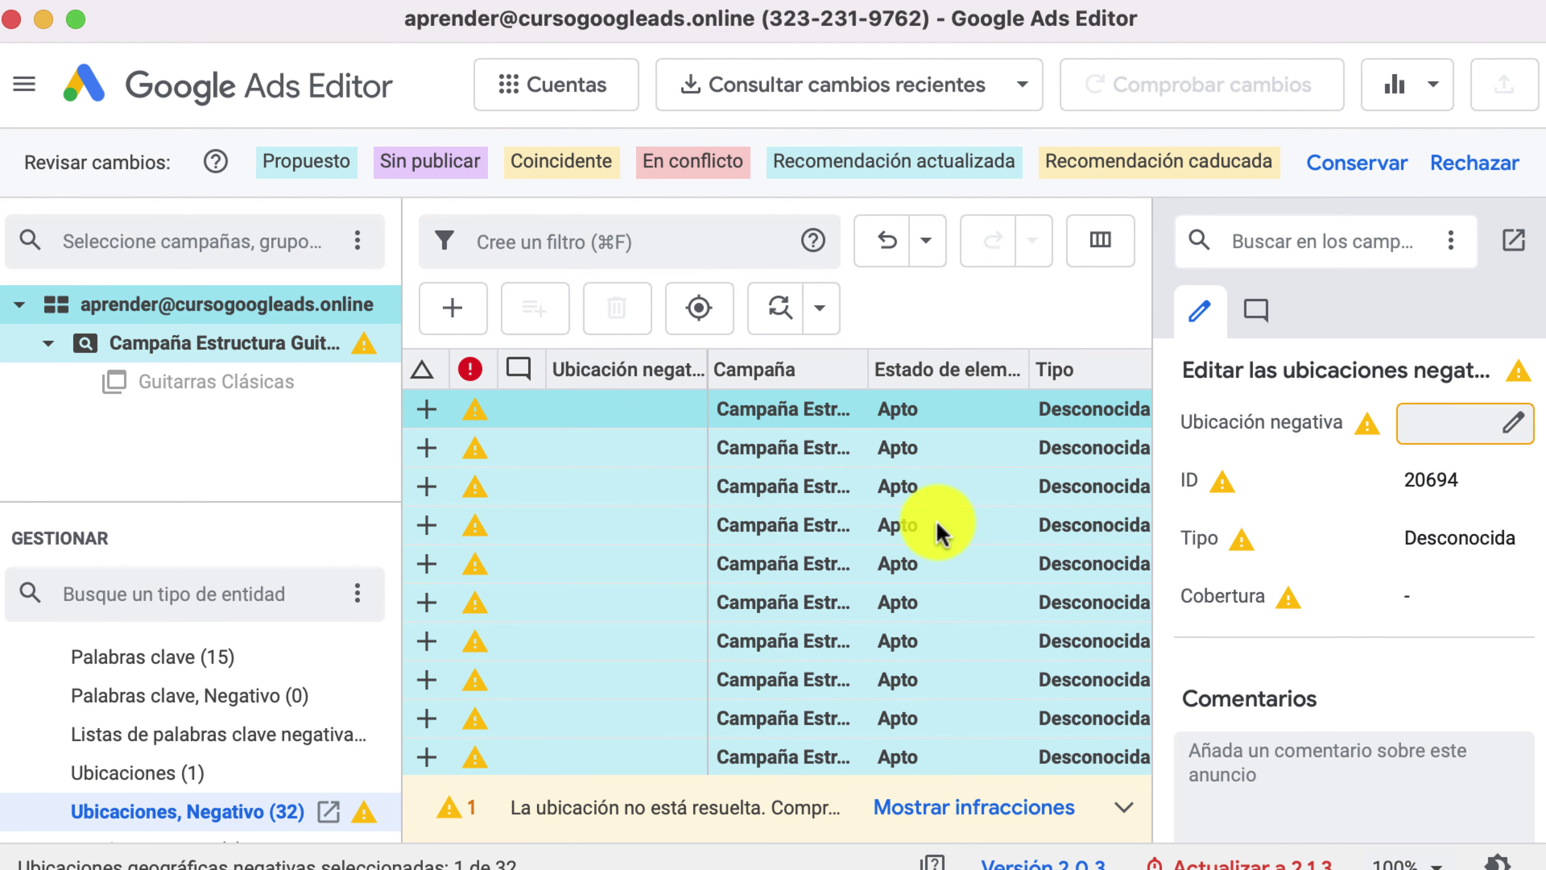
Retrieve the location data for the first imported negative location, ID 20694.
scroll(932, 518, right, 5)
scroll(932, 517, left, 5)
scroll(935, 539, down, 1)
scroll(934, 540, up, 2)
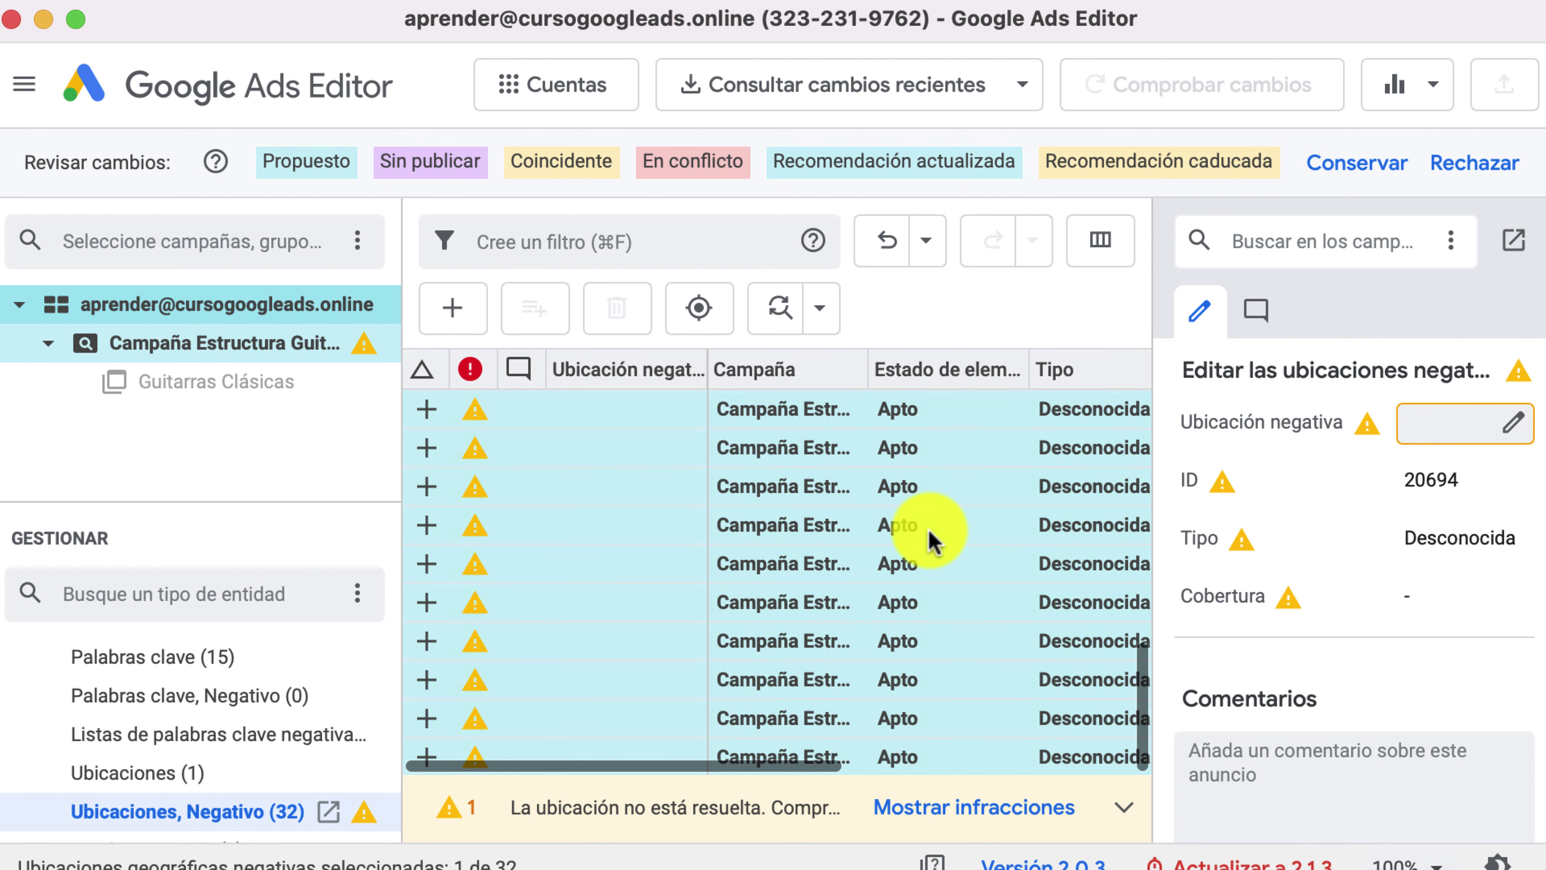
click(714, 308)
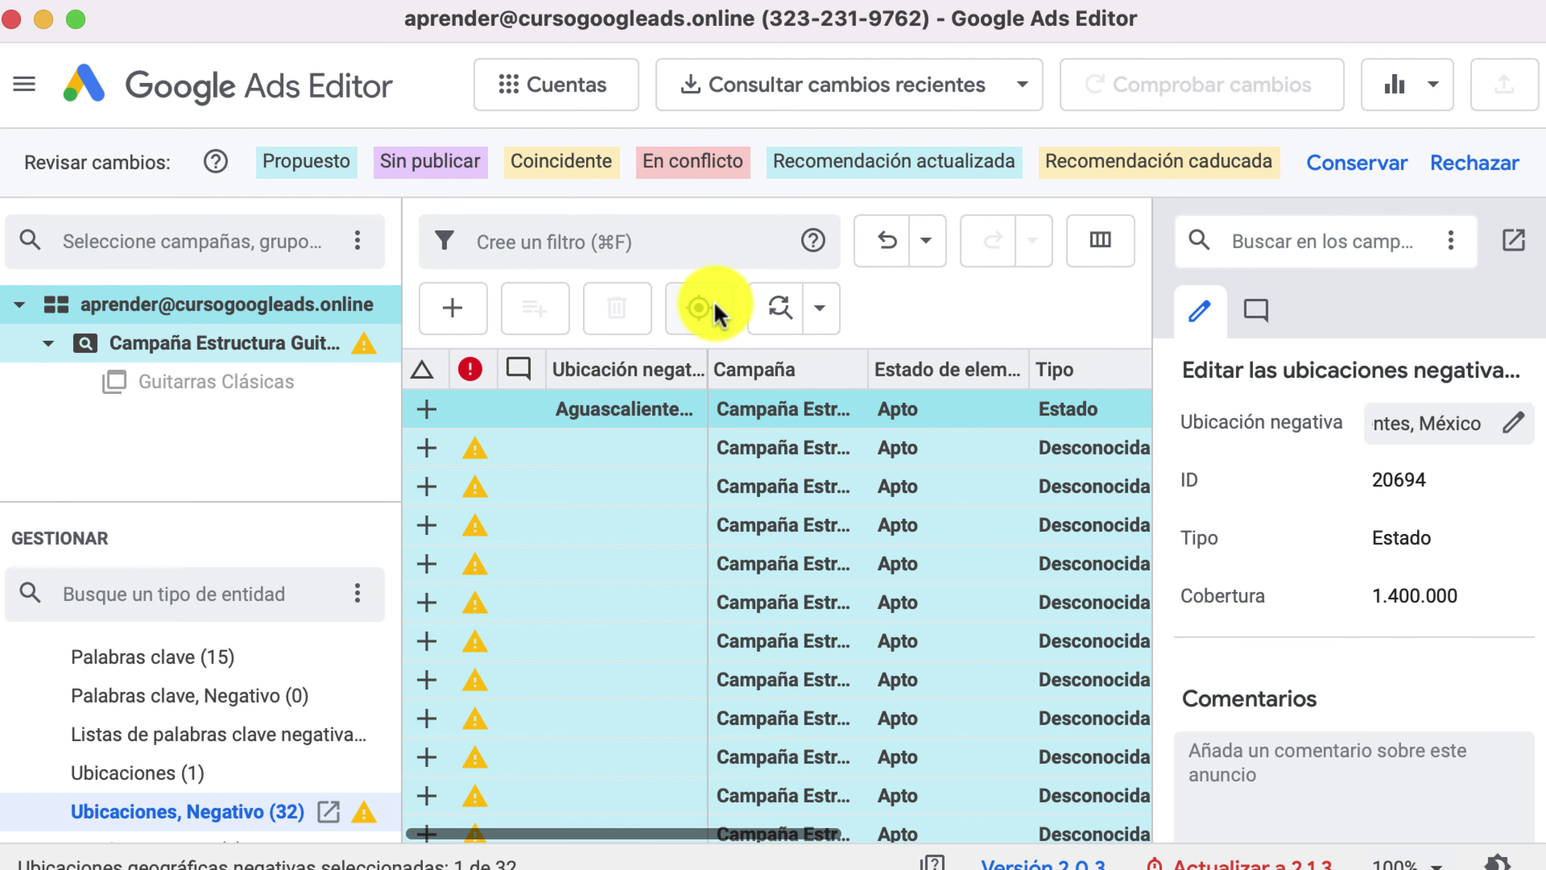
Select all the imported negative locations, retrieve their location data and look through the list of states.
click(624, 415)
scroll(625, 469, down, 10)
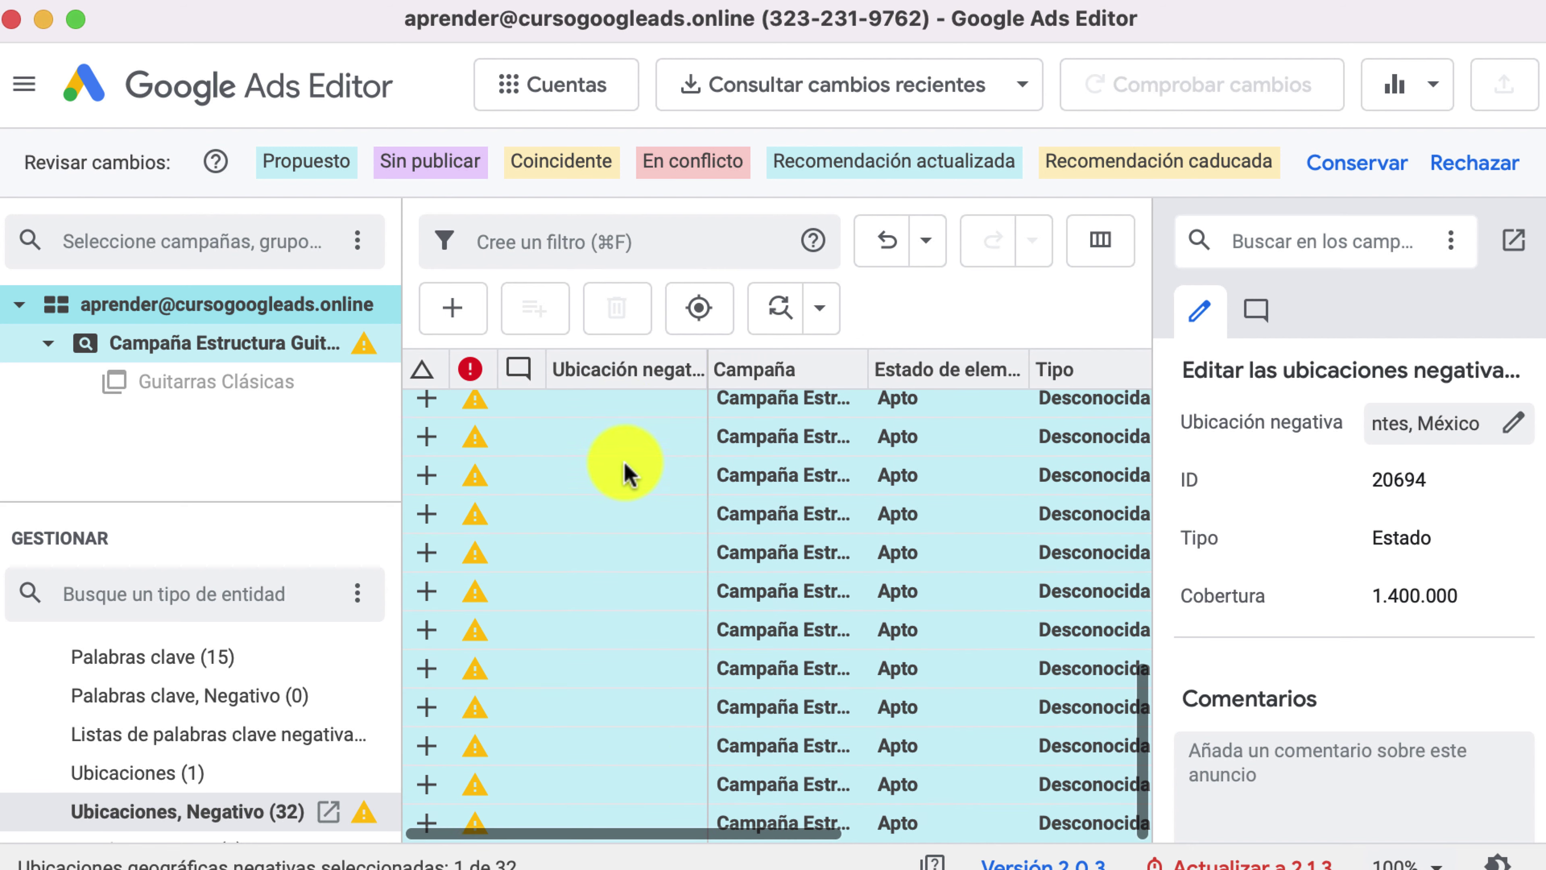
shift+click(657, 818)
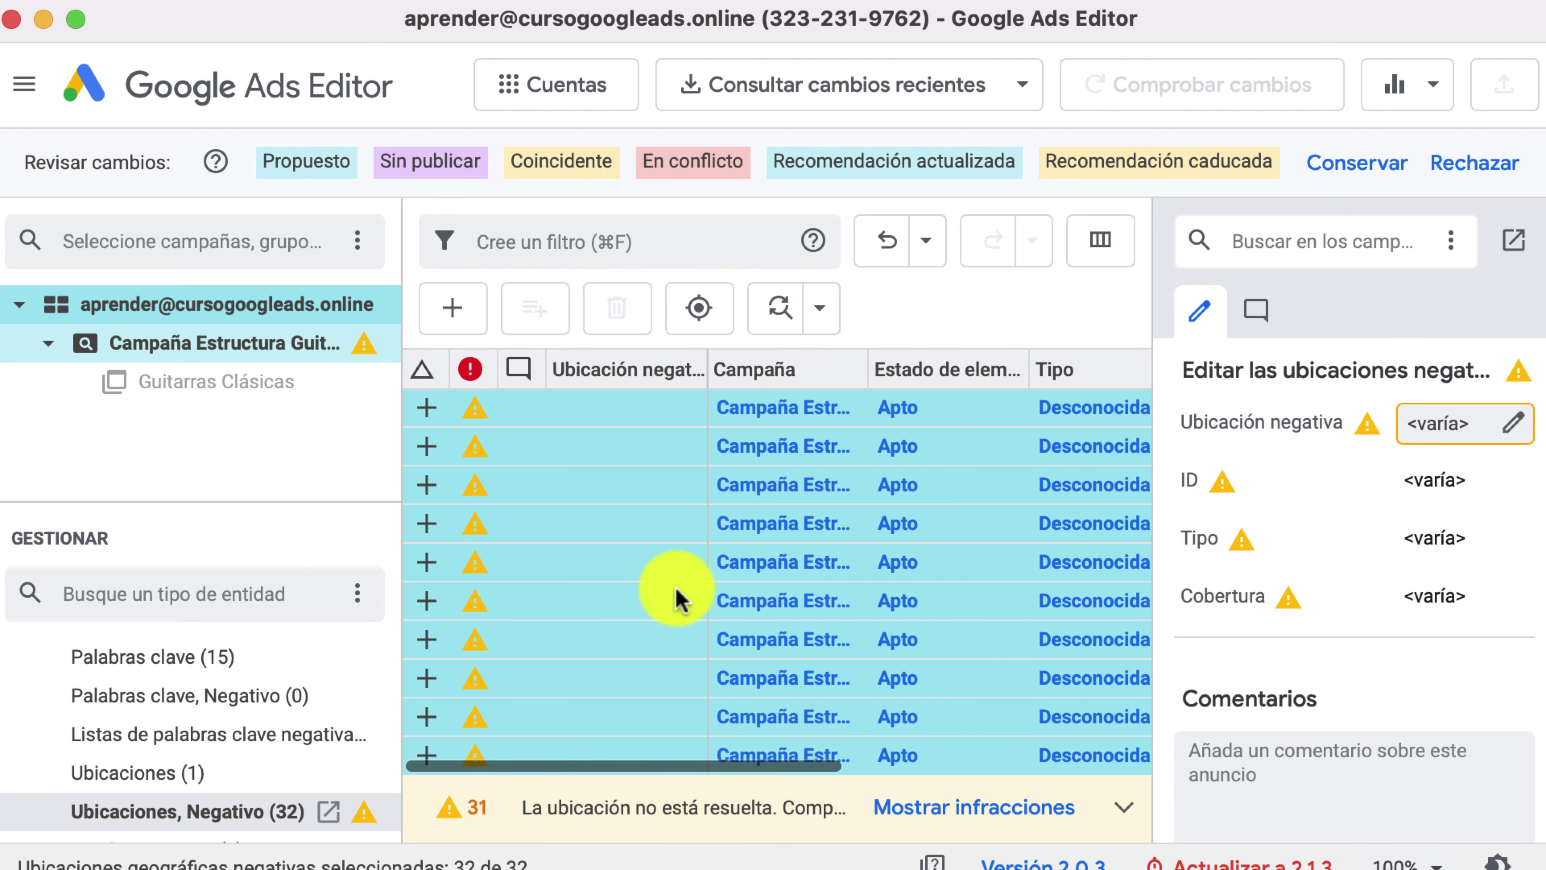
click(701, 309)
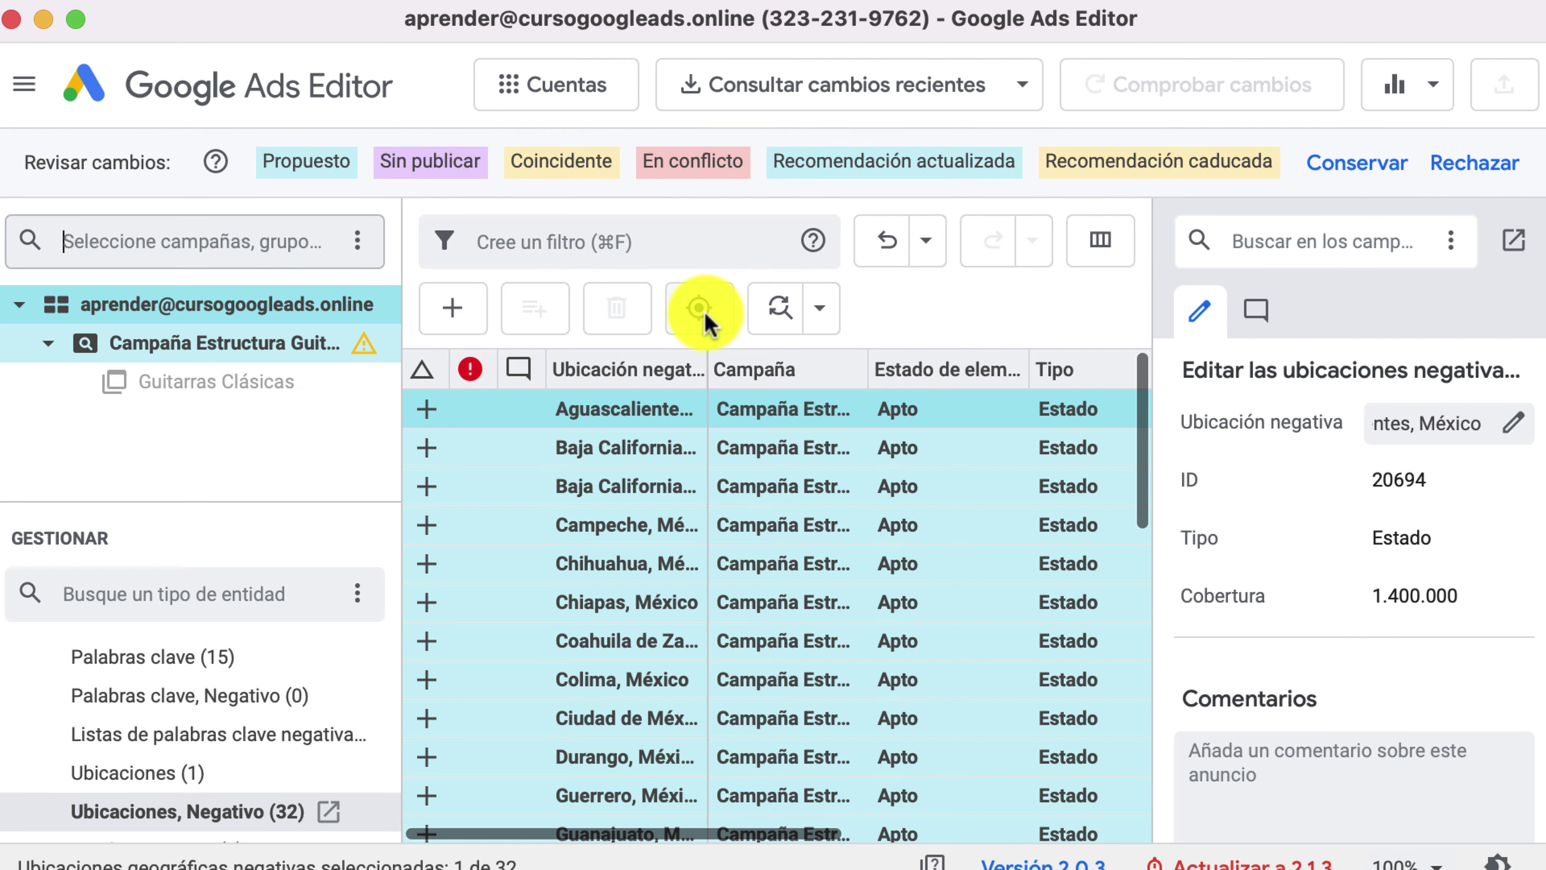
scroll(680, 518, down, 10)
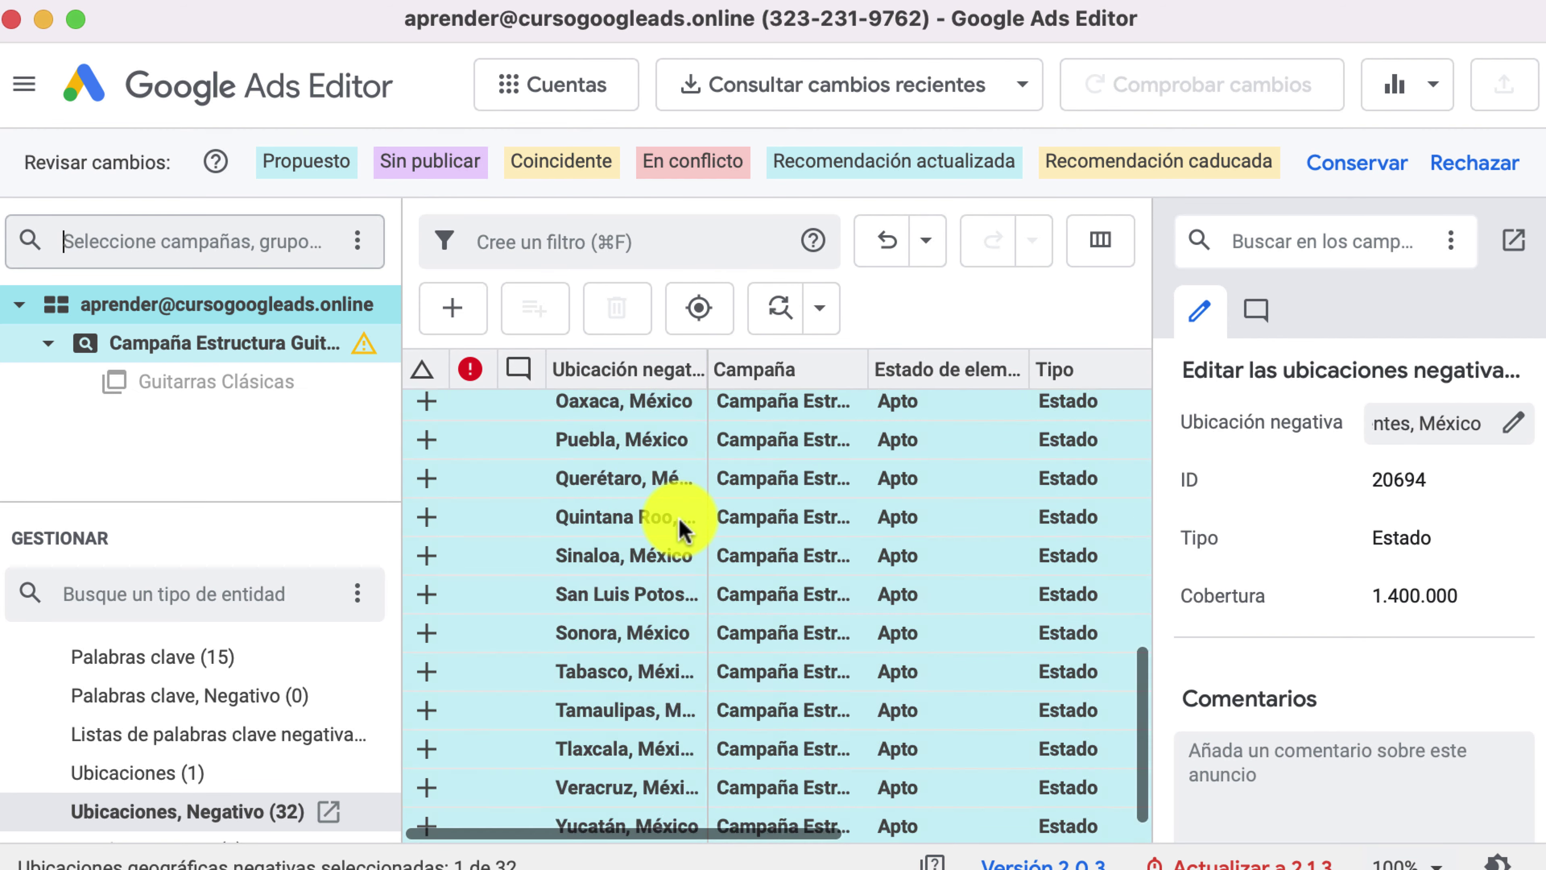
scroll(683, 529, down, 1)
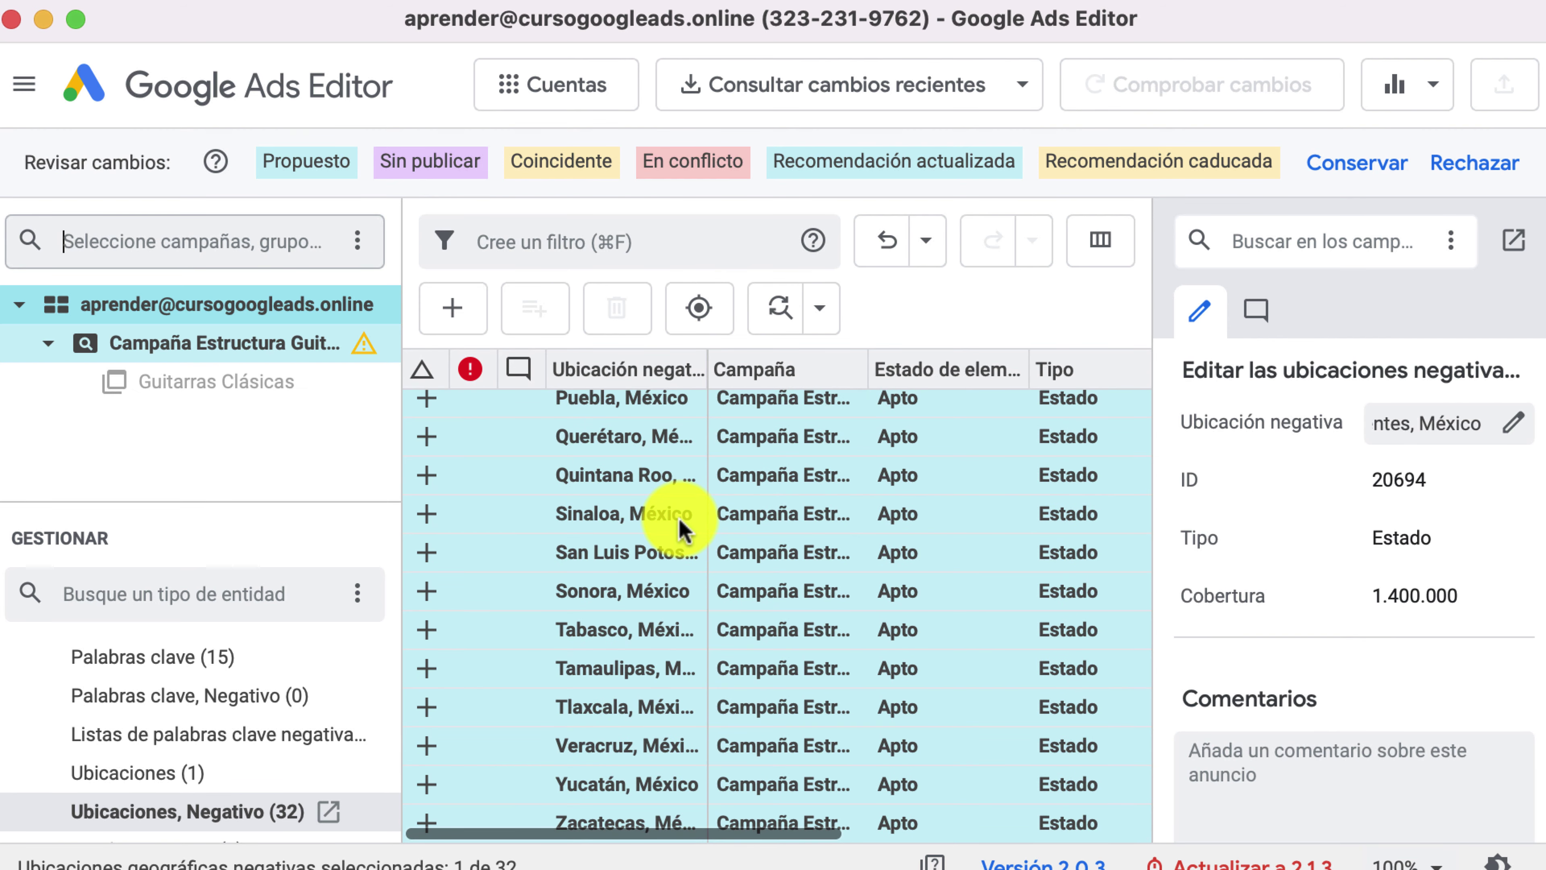
scroll(683, 529, up, 10)
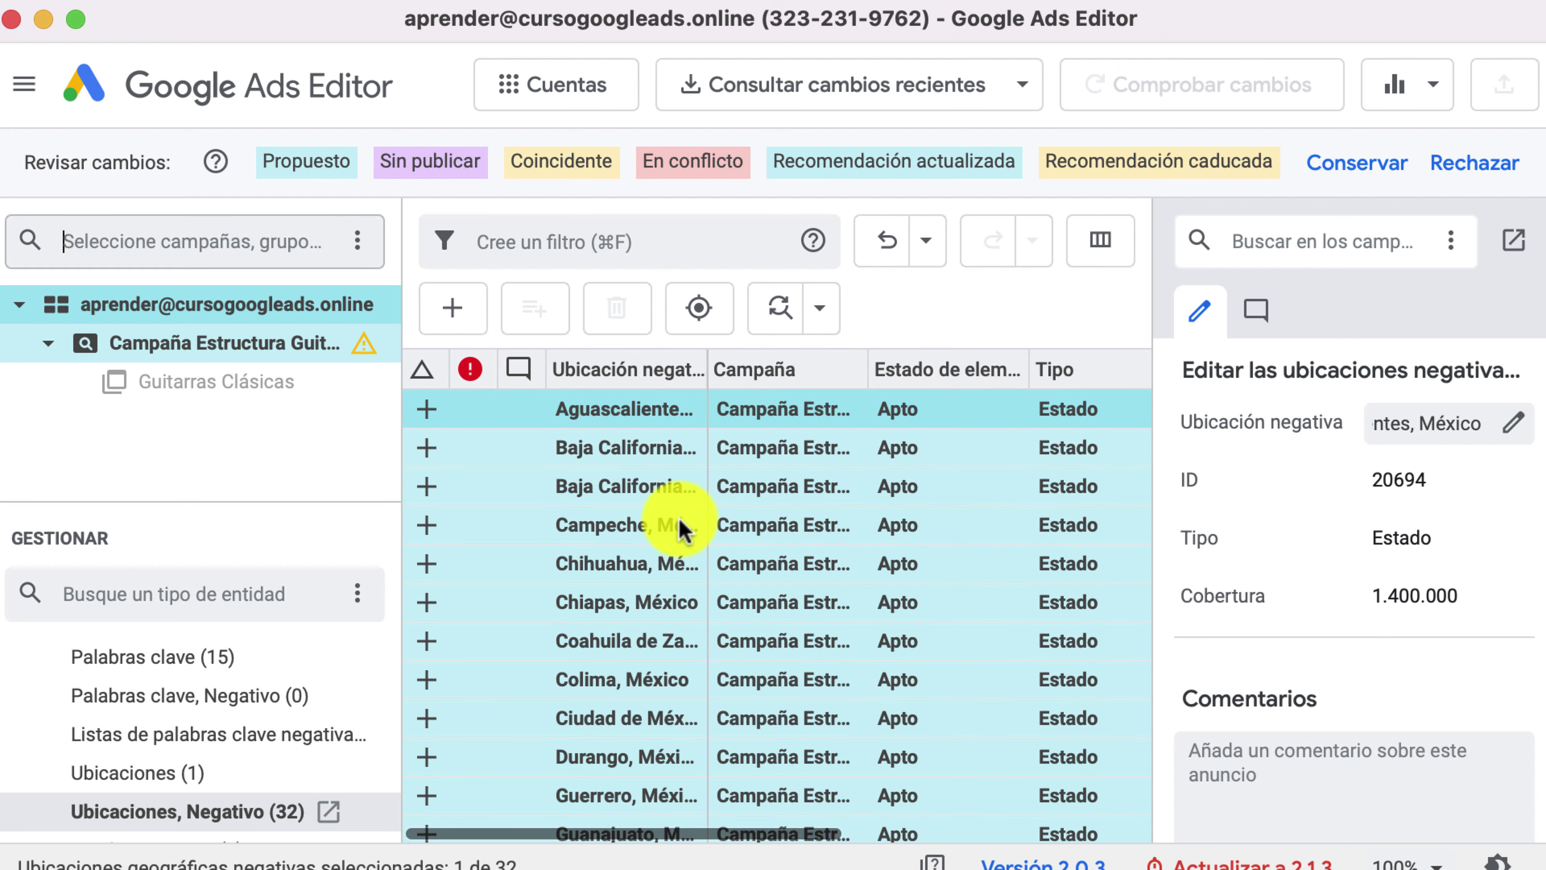